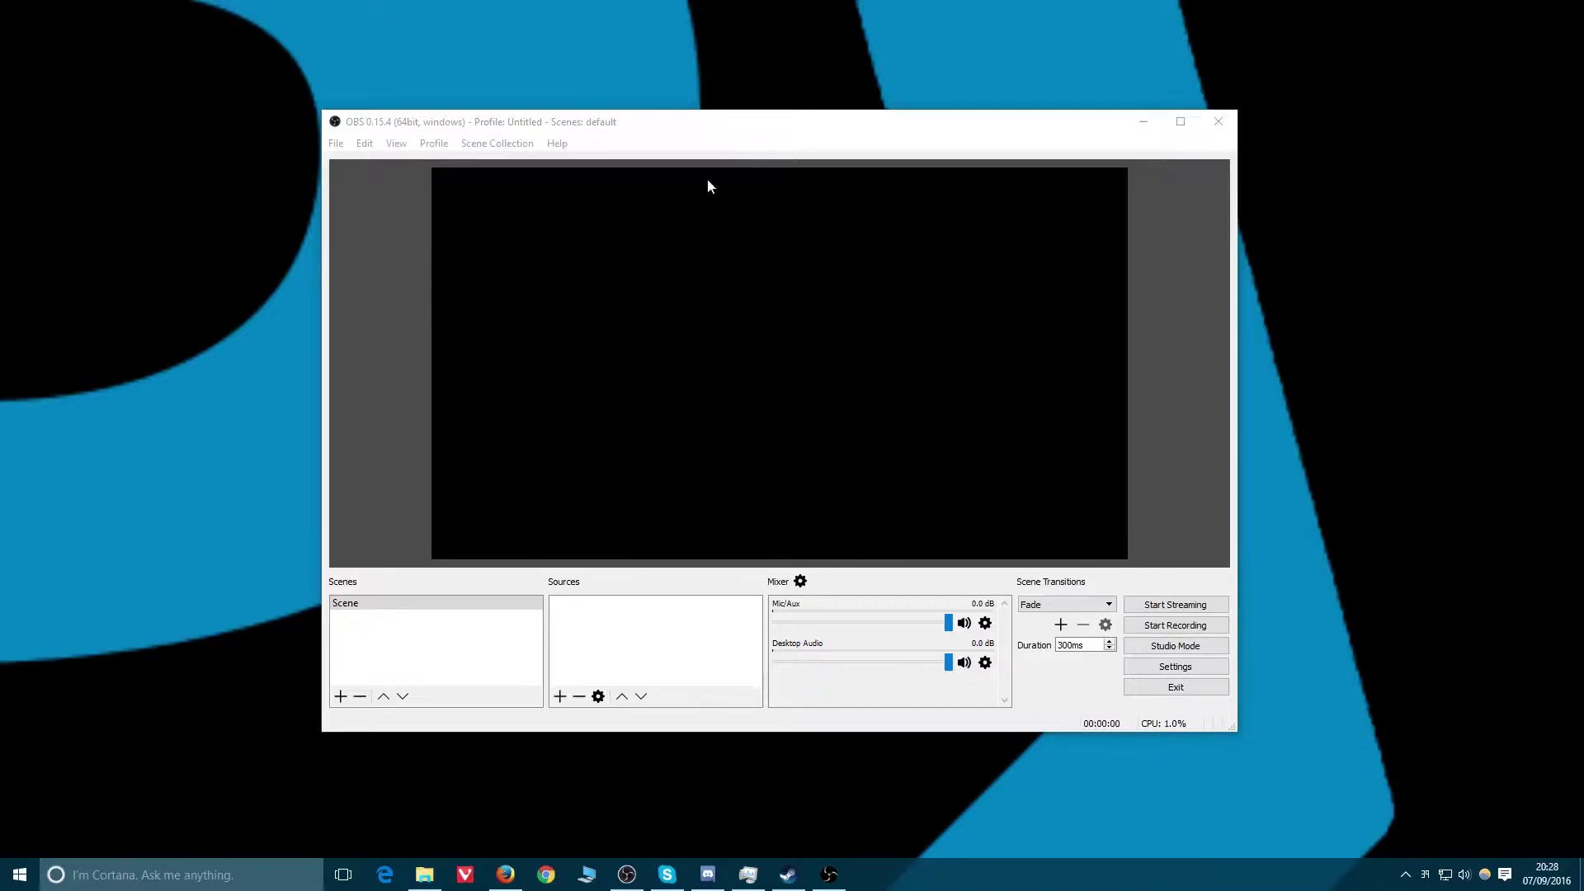
# - Add a new Video Capture Device source to the scene, look through its properties and dismiss them without changes
pyautogui.click(725, 131)
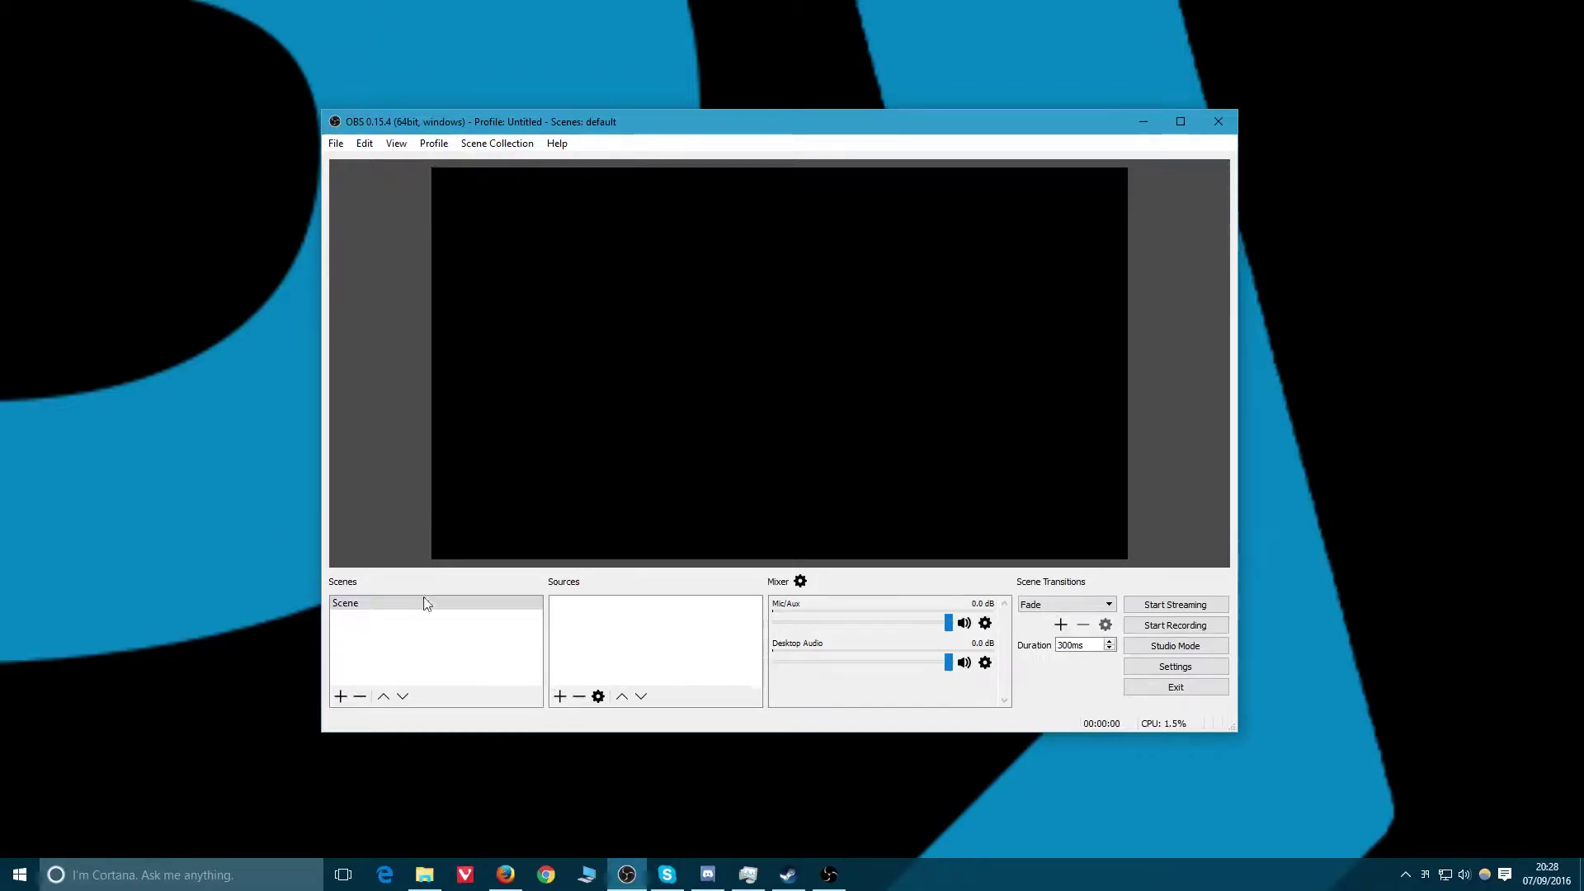
pyautogui.rightClick(649, 624)
pyautogui.moveTo(670, 635)
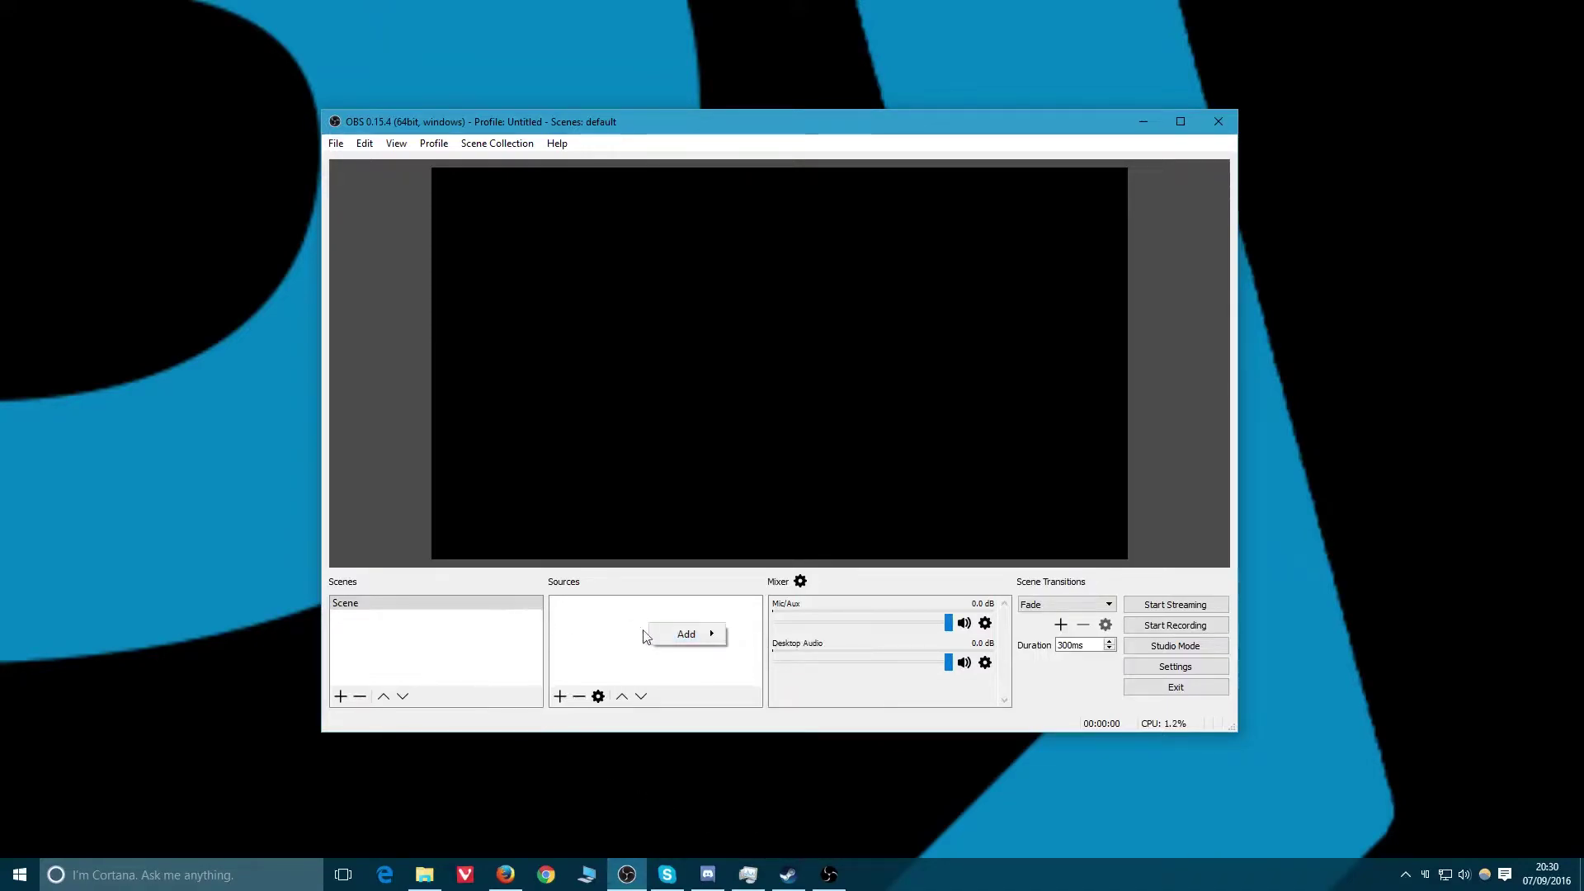
pyautogui.moveTo(681, 632)
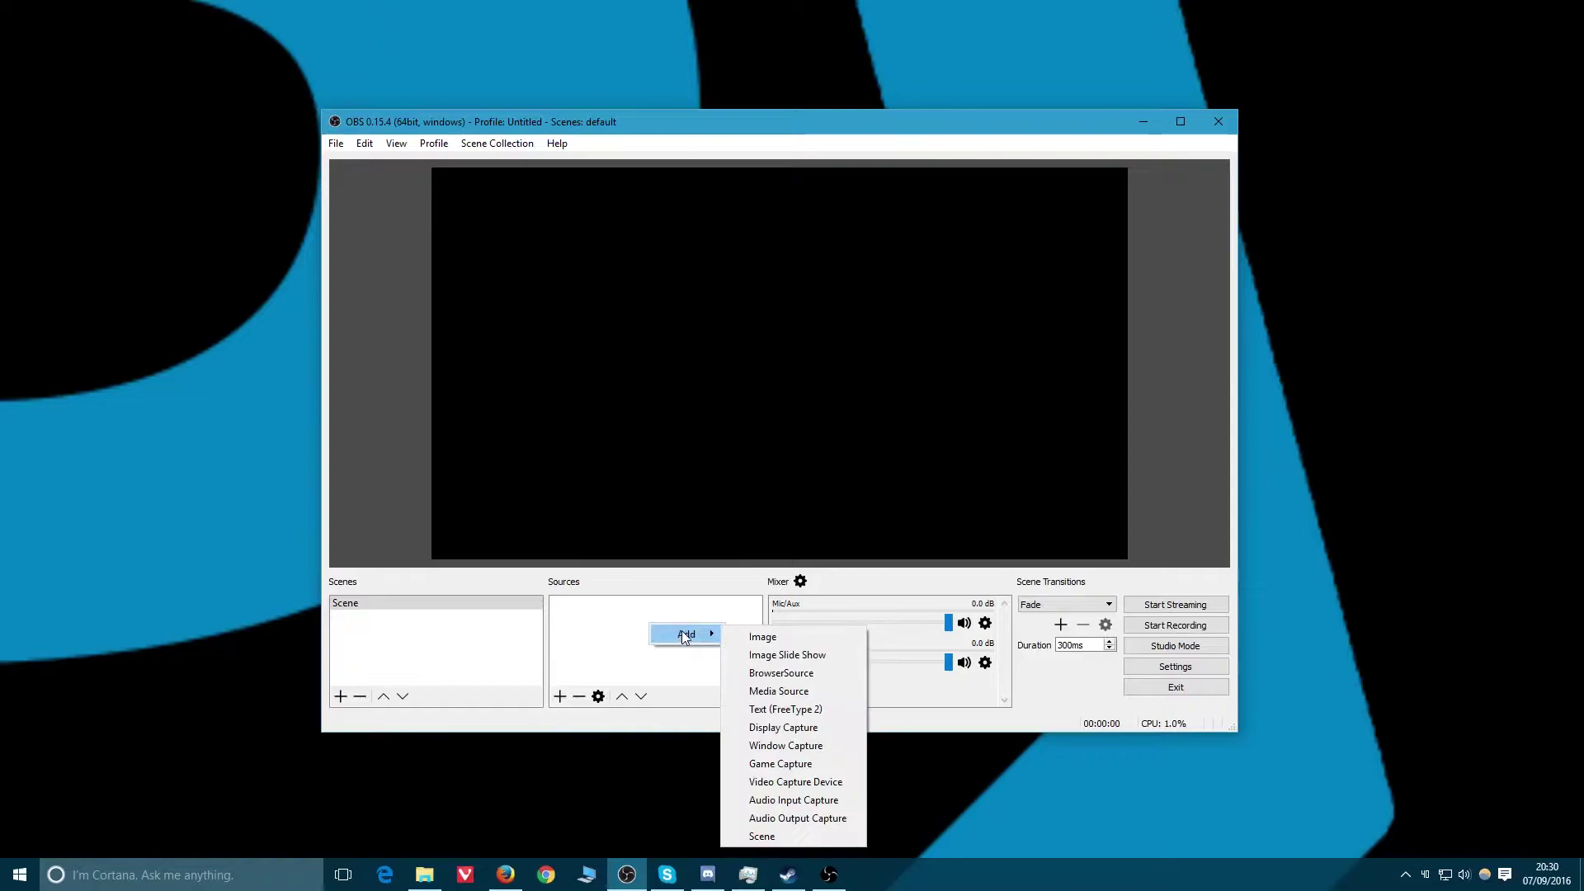
pyautogui.click(780, 782)
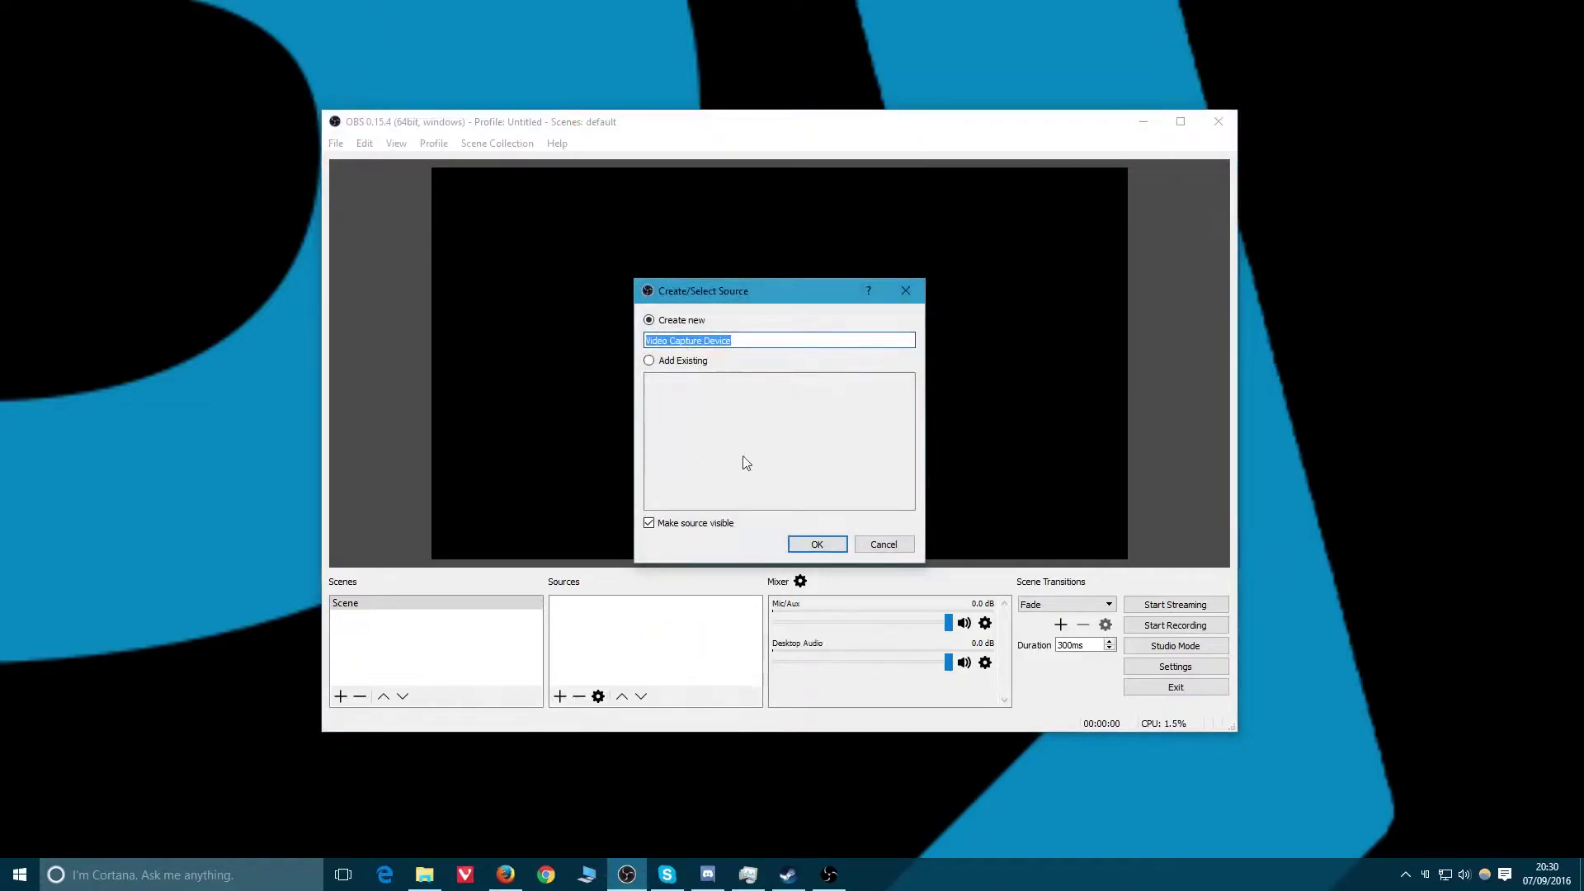
pyautogui.click(808, 550)
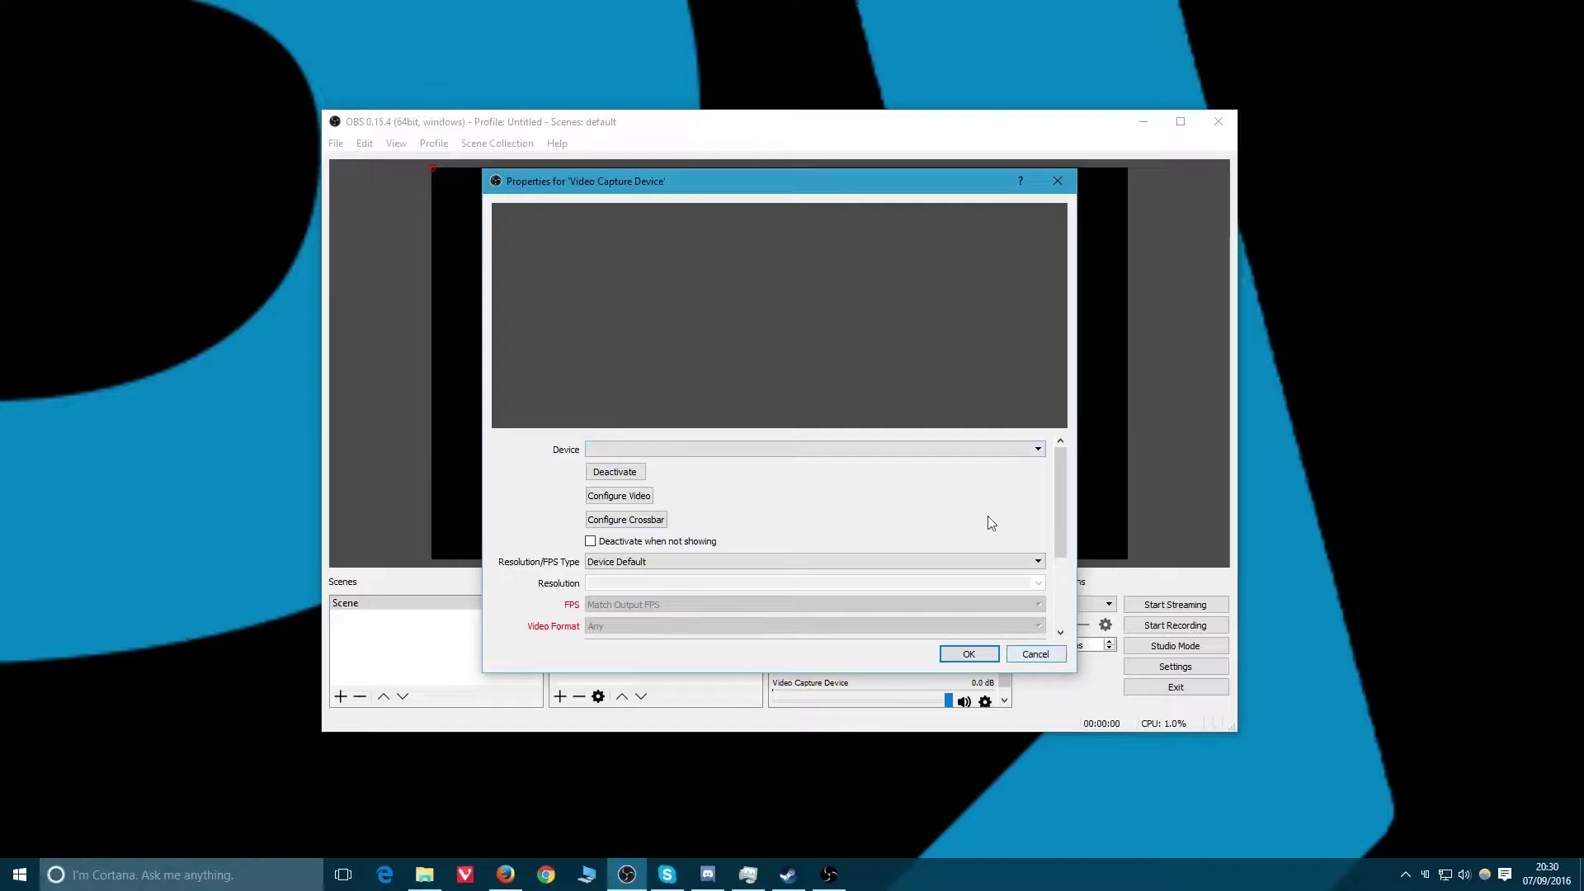
pyautogui.click(613, 472)
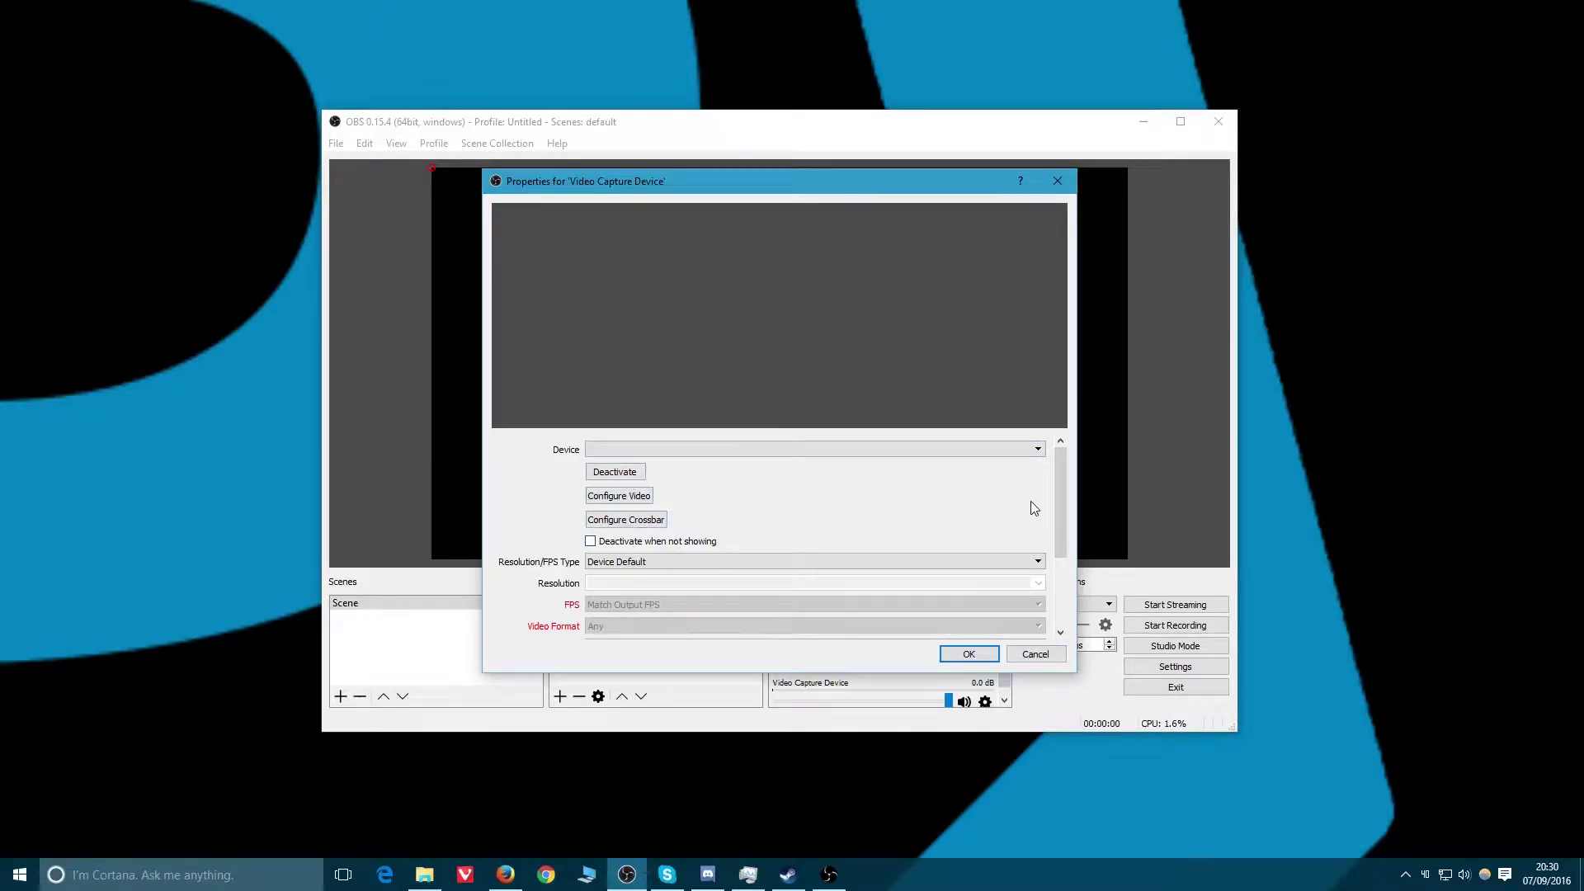
pyautogui.moveTo(1064, 489); pyautogui.dragTo(1056, 589)
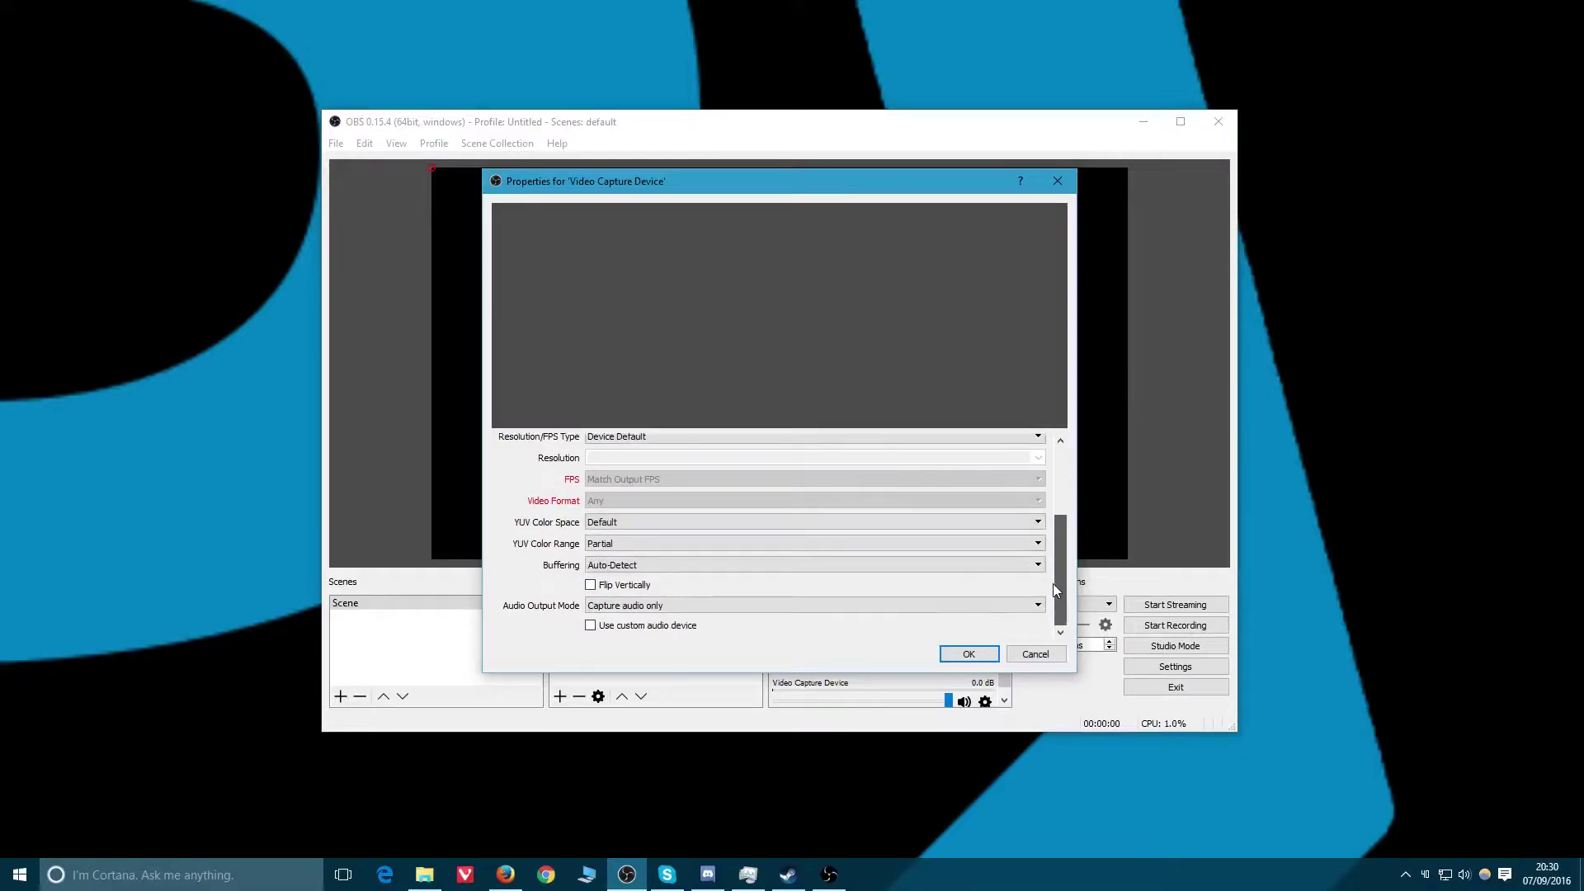
pyautogui.click(1032, 655)
# - Remove the Video Capture Device source from the scene
pyautogui.rightClick(623, 615)
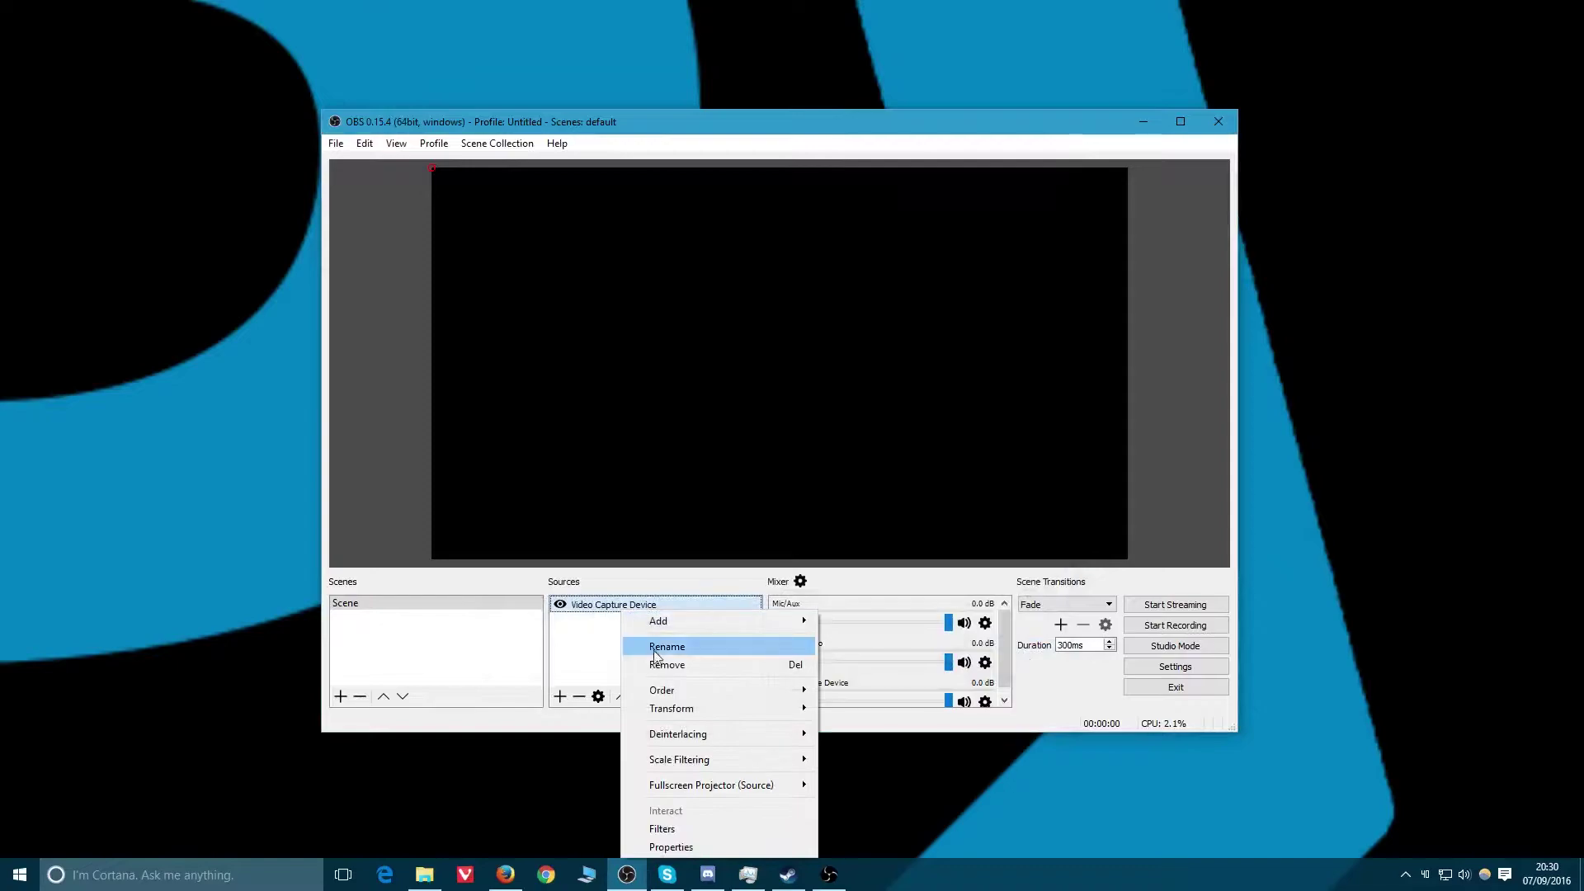
pyautogui.click(679, 661)
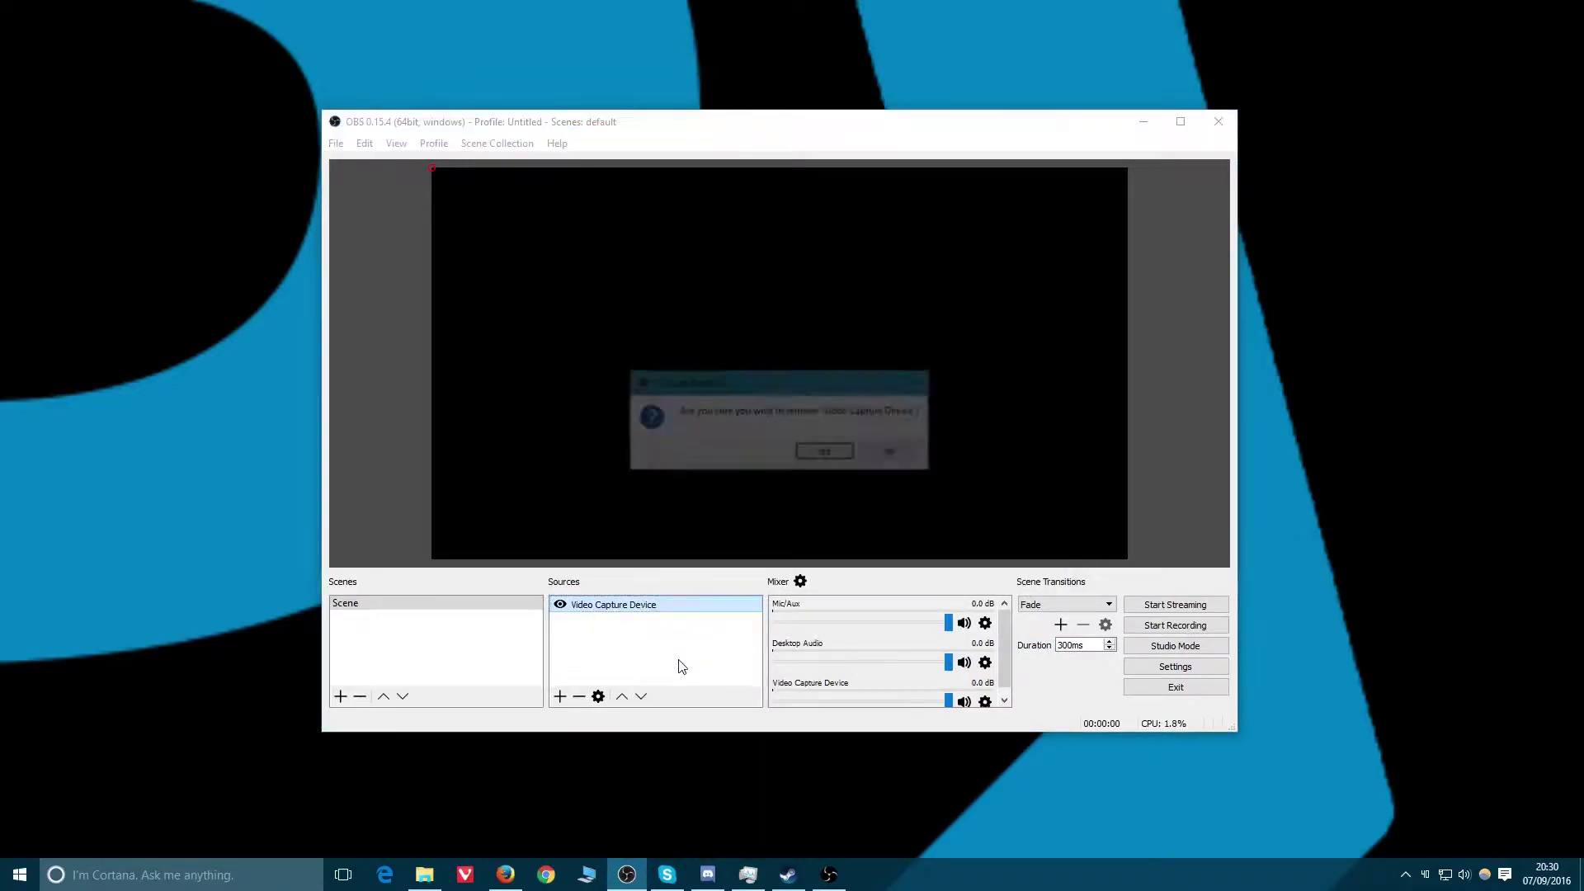
pyautogui.click(824, 453)
# - Add a new Game Capture source to the scene, keeping the default name
pyautogui.rightClick(634, 640)
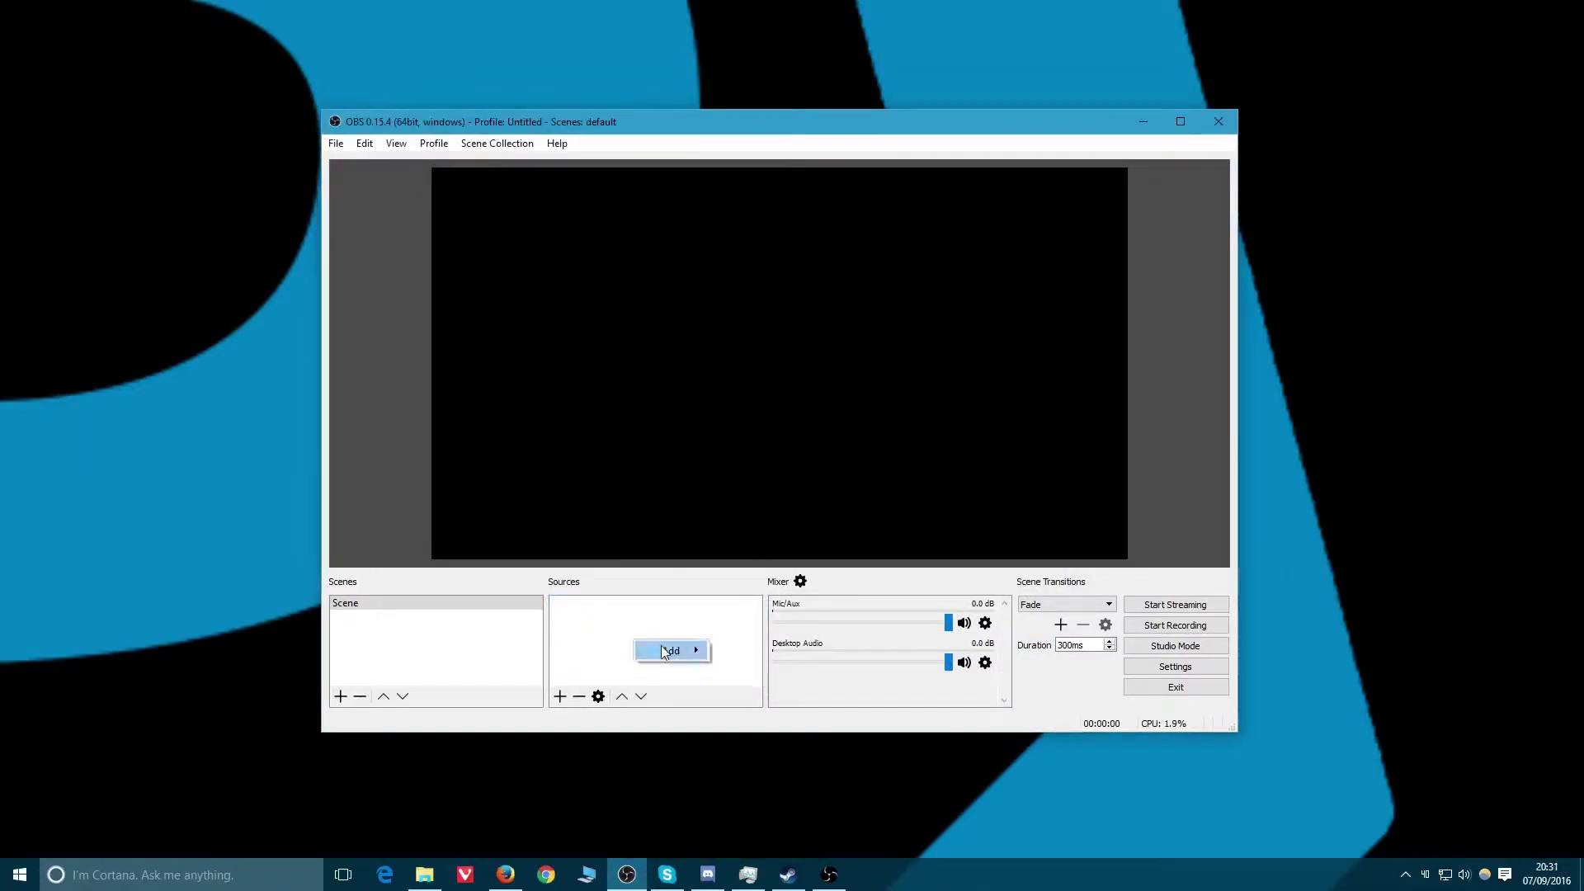
pyautogui.moveTo(665, 651)
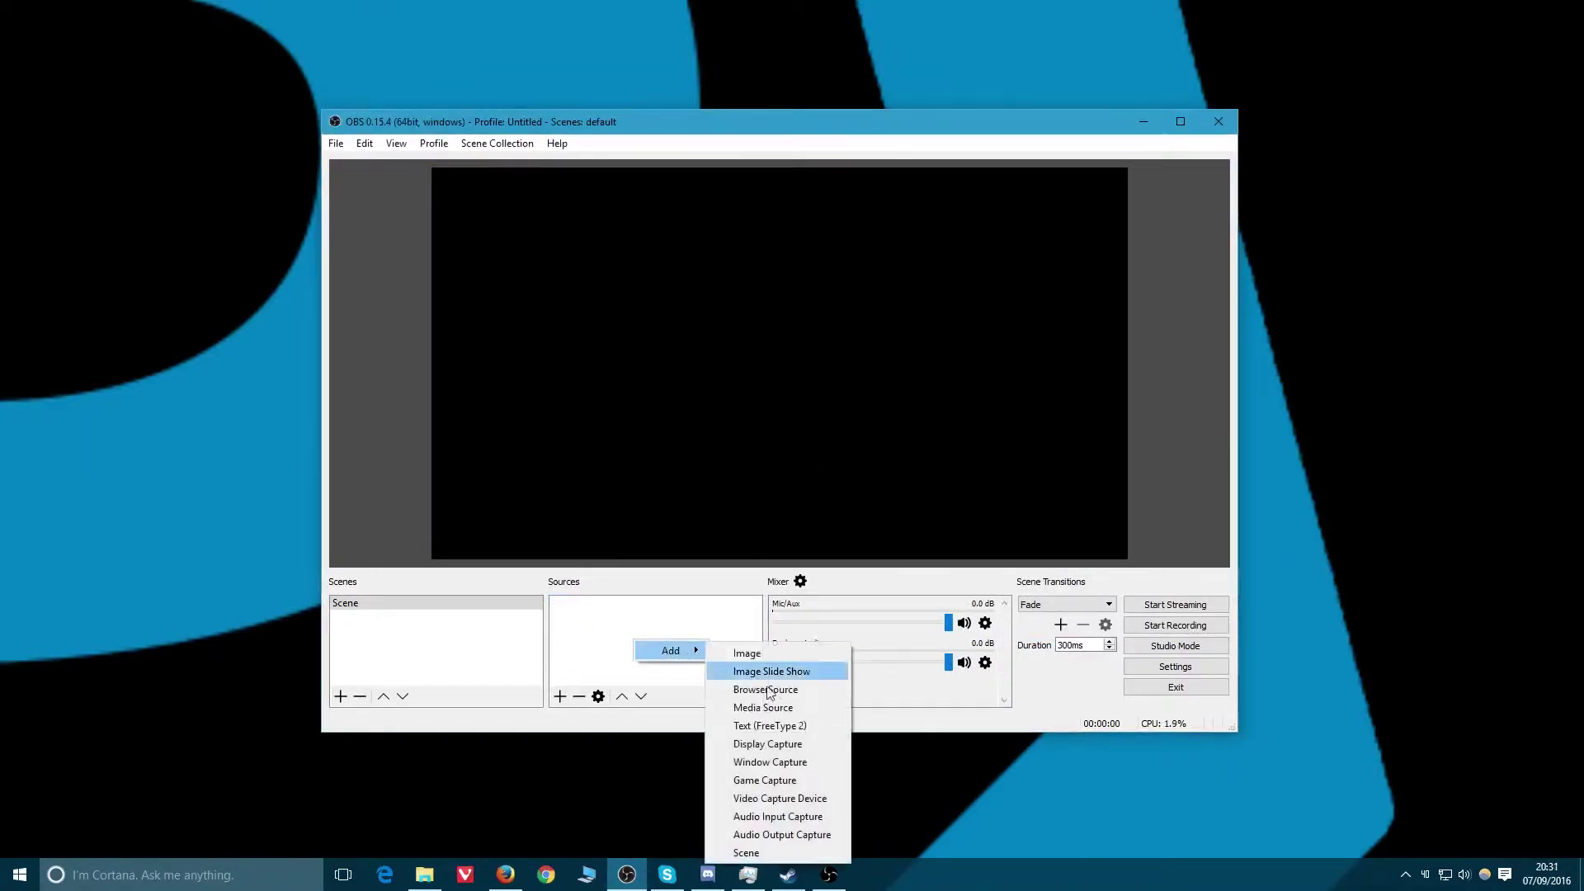
pyautogui.click(766, 781)
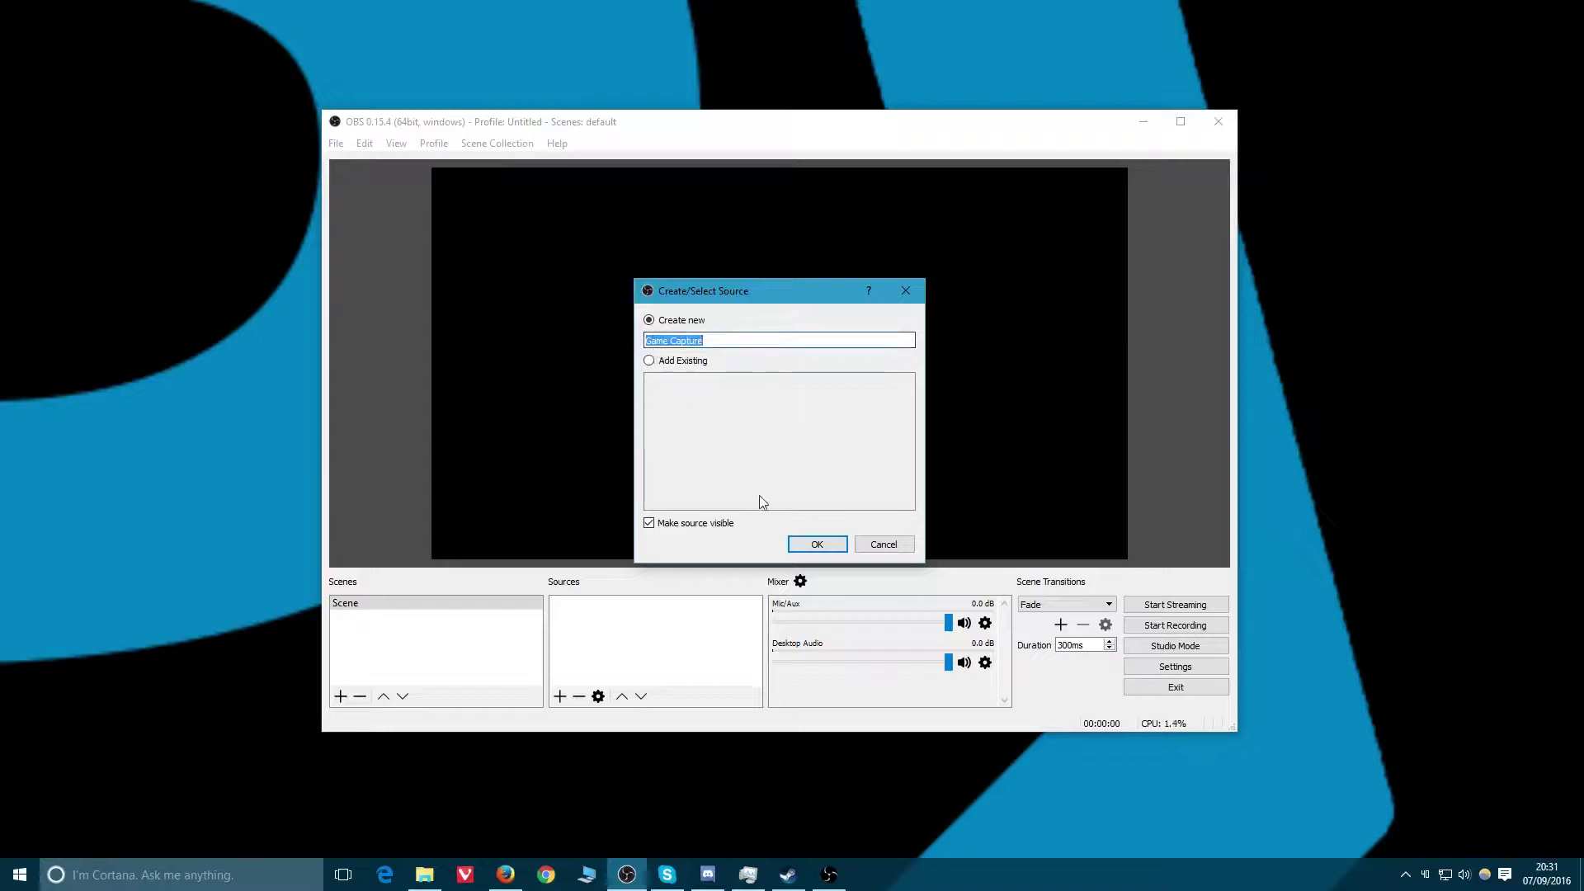
pyautogui.click(813, 544)
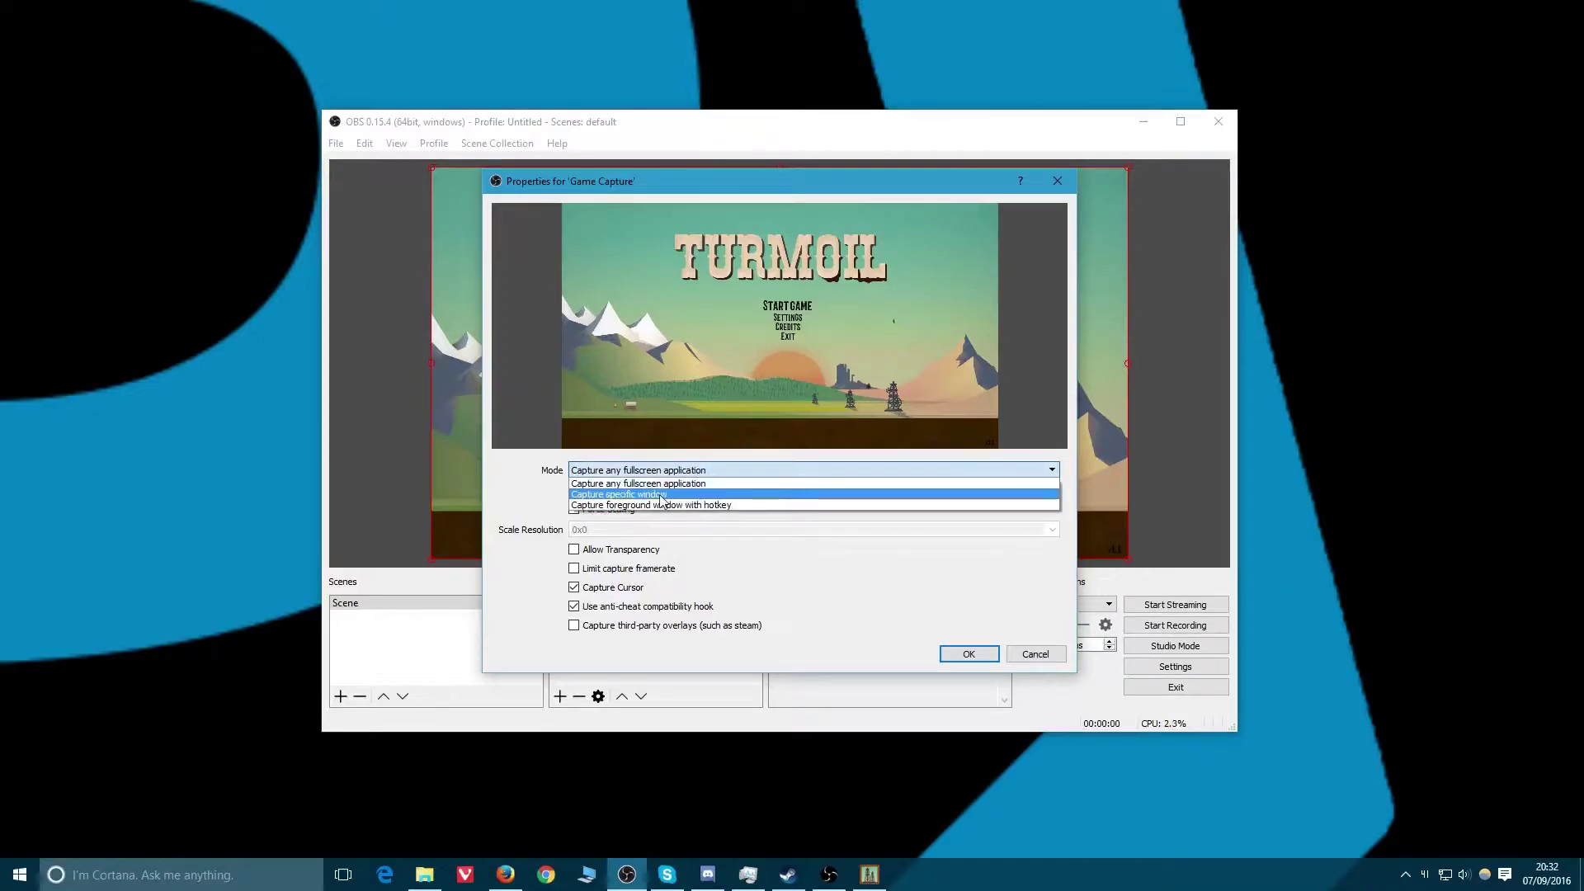
# - Set the Game Capture mode to Capture specific window and choose the "[Discord.exe]: mod-chat" window
pyautogui.click(661, 494)
pyautogui.click(651, 472)
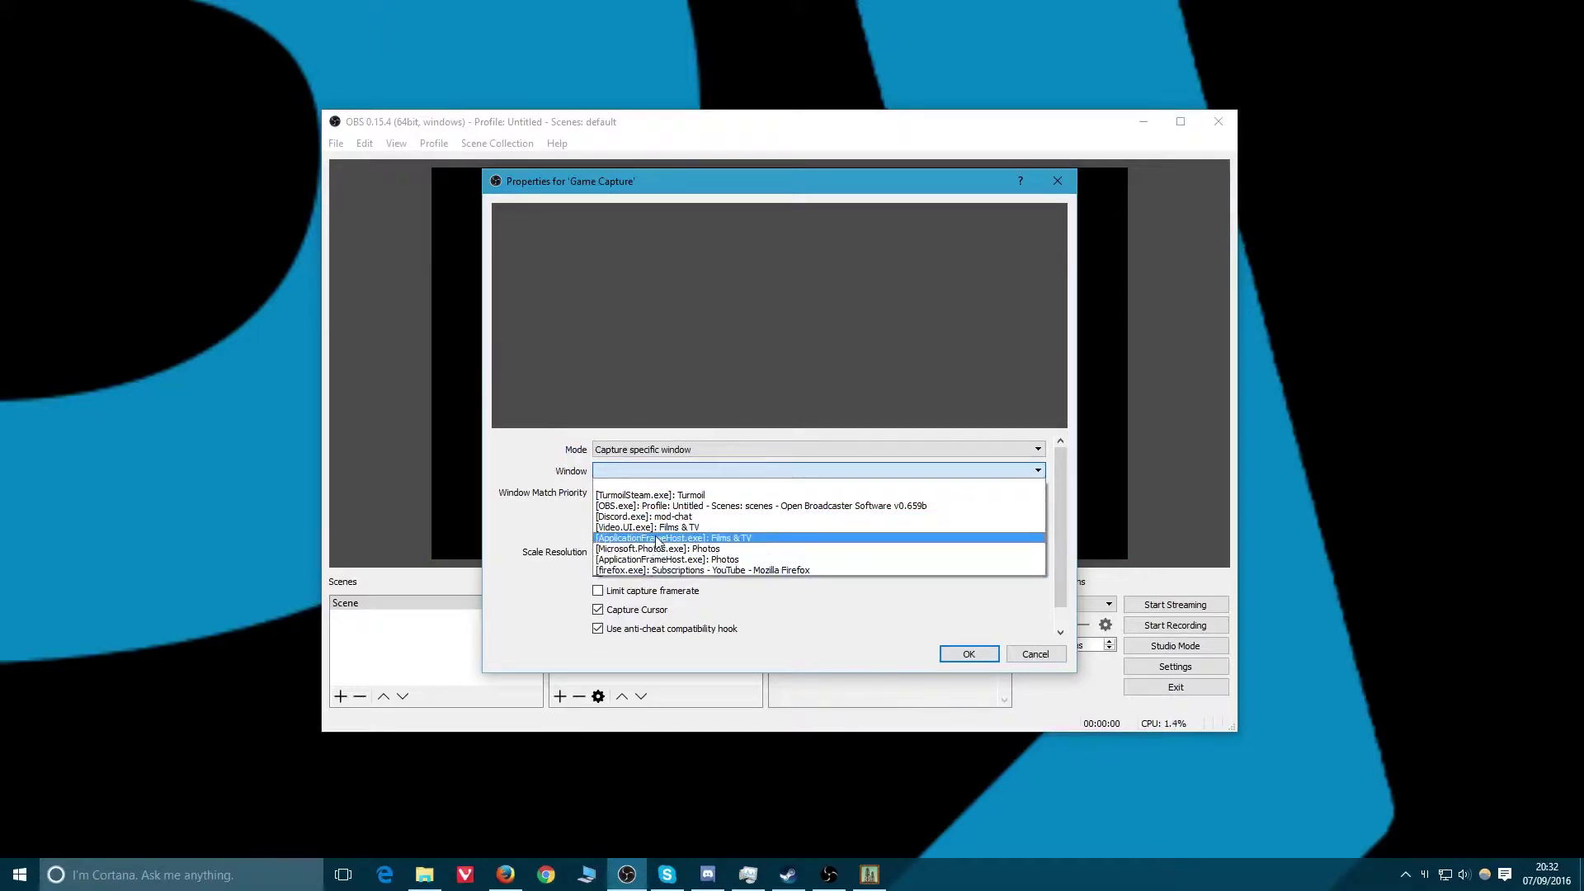
pyautogui.click(664, 518)
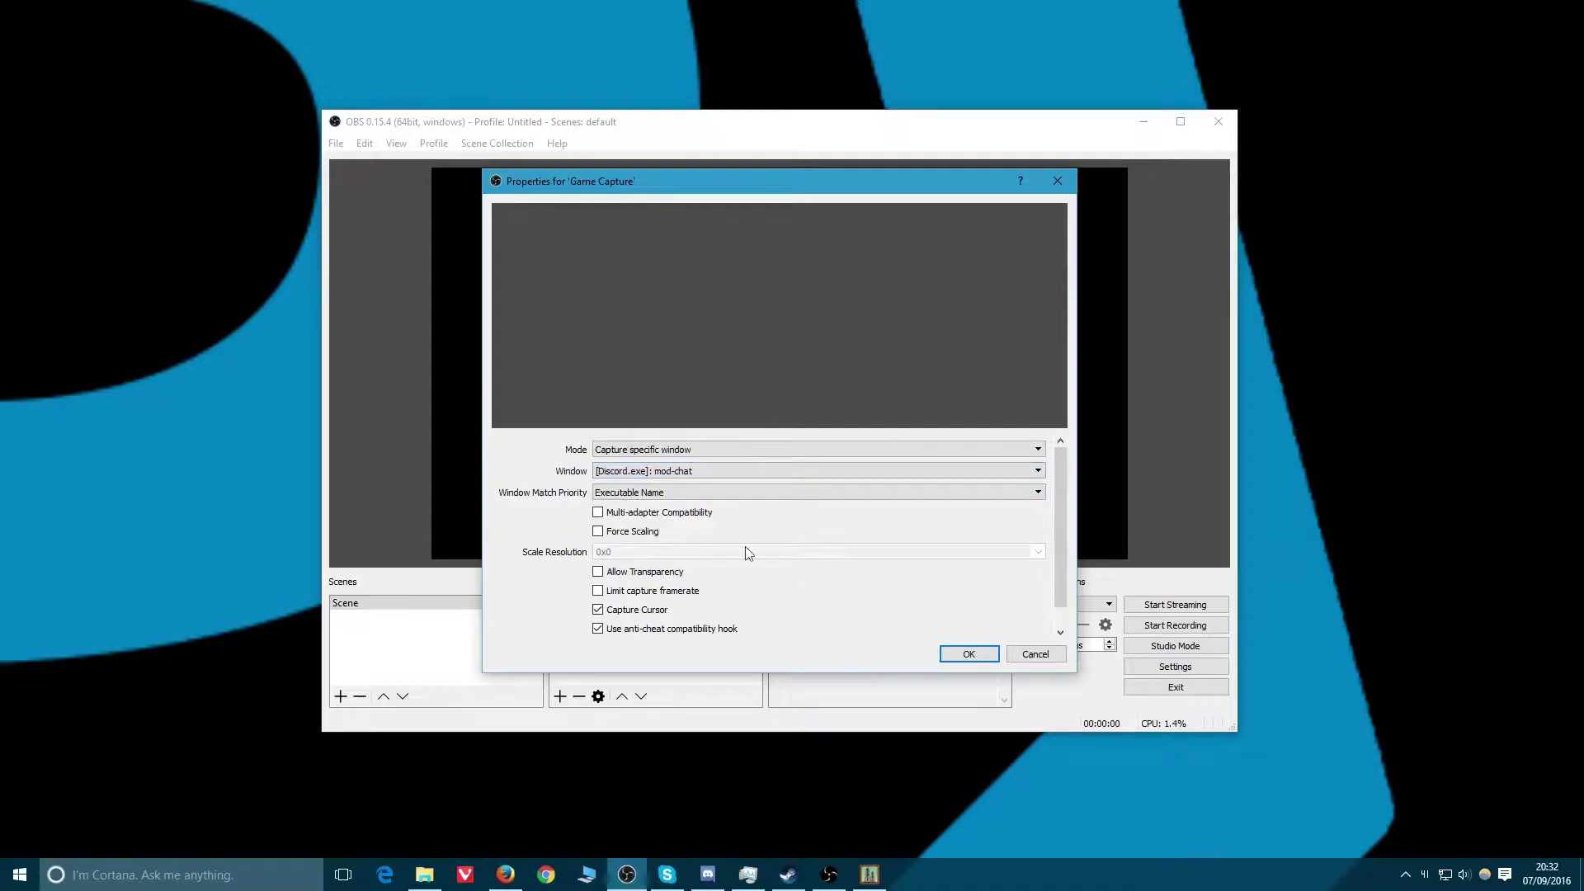
pyautogui.click(949, 654)
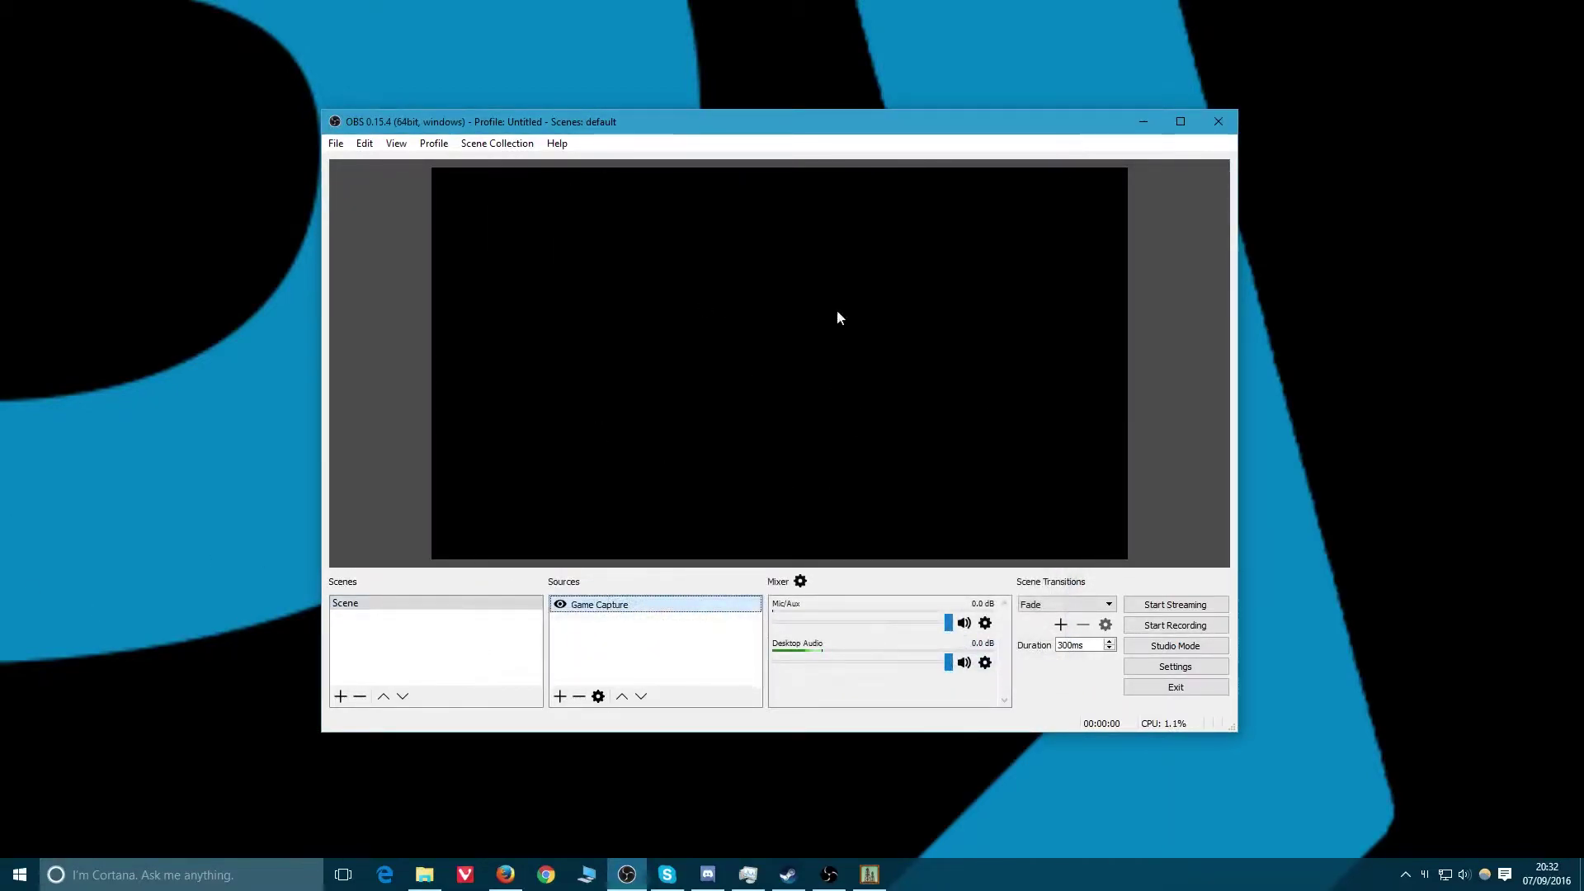
# - Change the window captured by the Game Capture source to "[TurmoilSteam.exe]: Turmoil"
pyautogui.rightClick(614, 605)
pyautogui.click(664, 811)
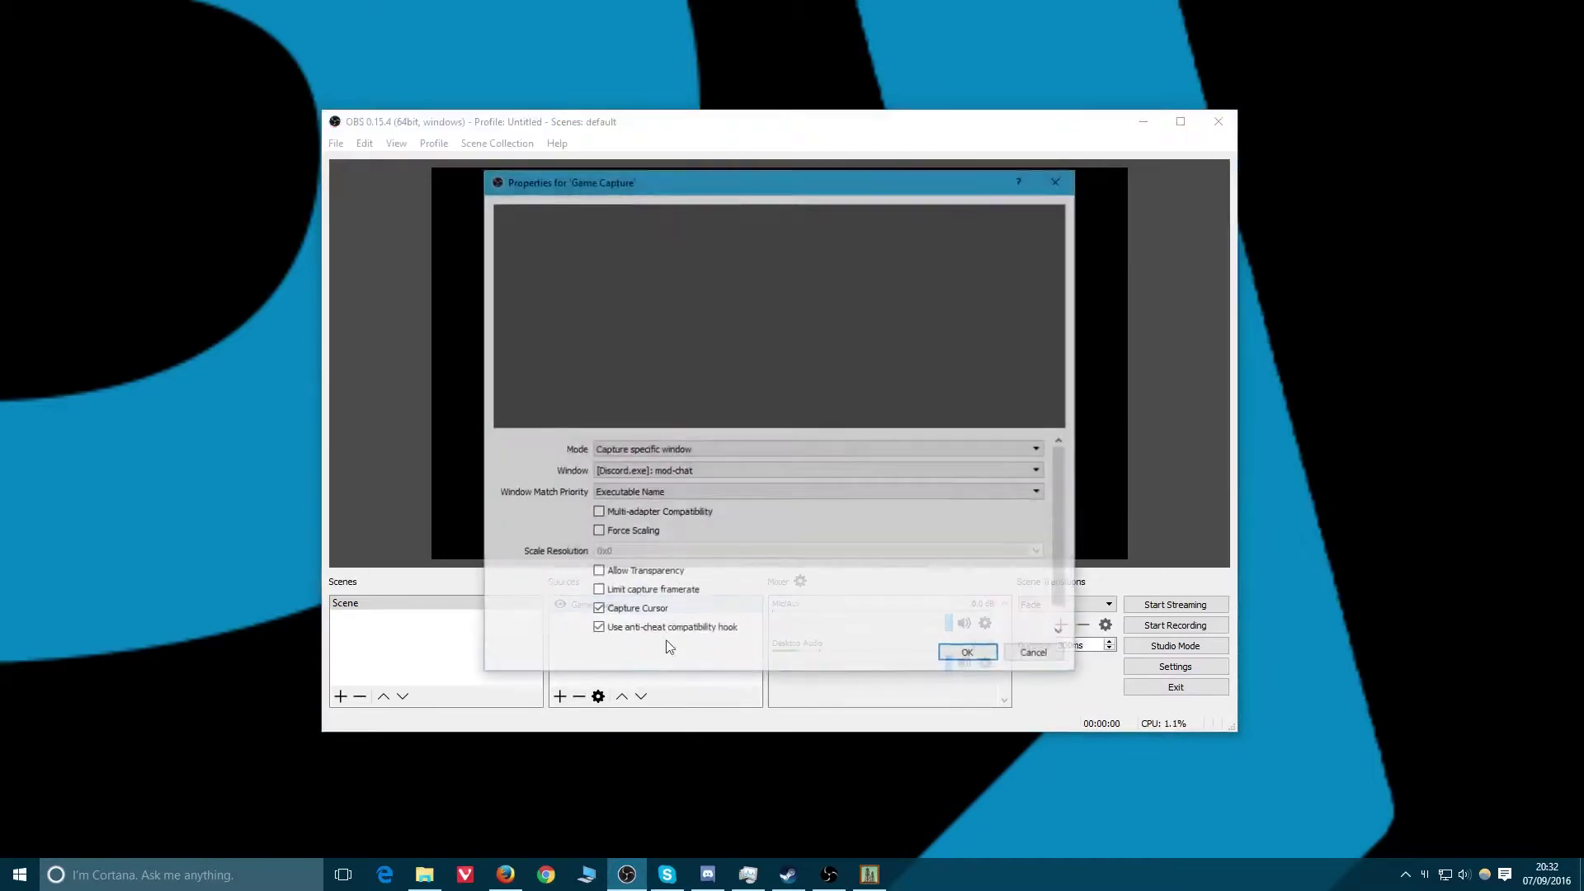
pyautogui.click(670, 471)
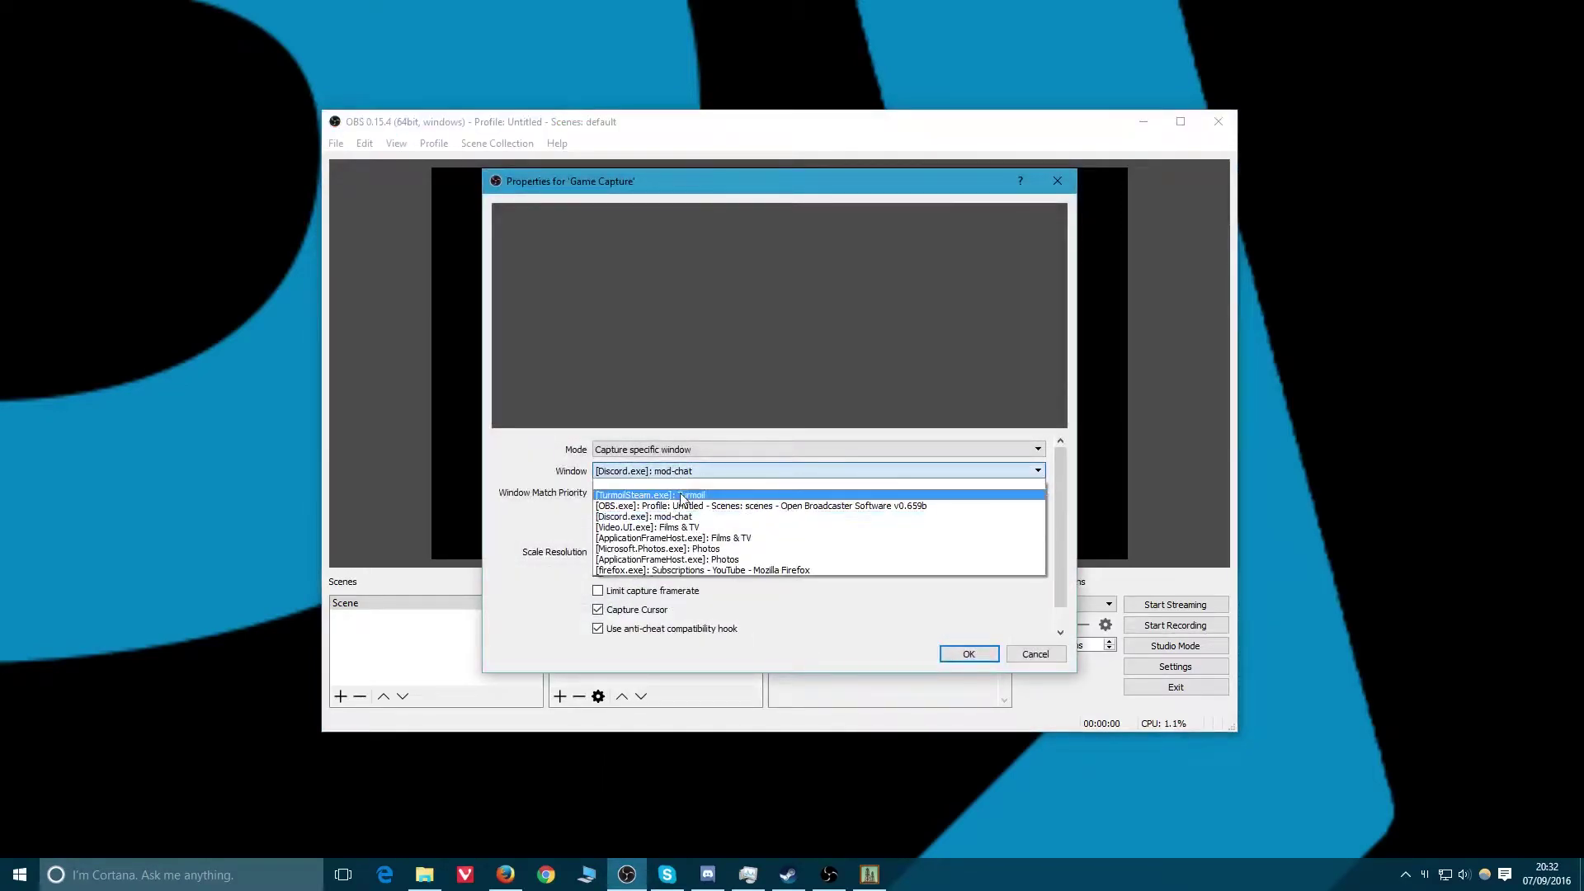
pyautogui.click(704, 517)
pyautogui.click(965, 656)
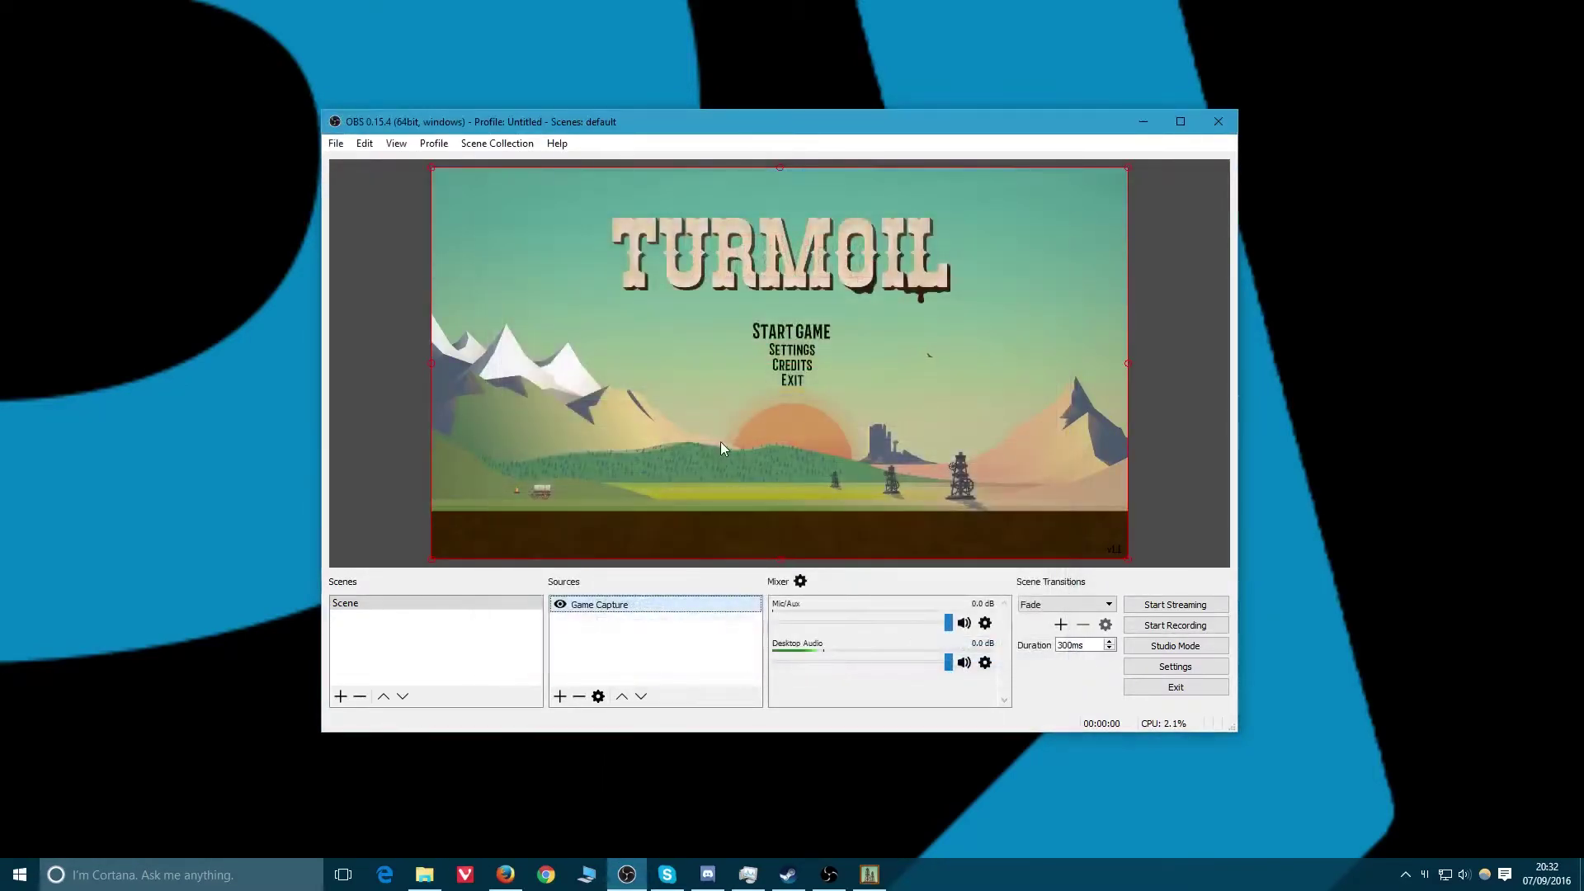
# - Switch the Game Capture mode to Capture any fullscreen application, and return it to Capture specific window with the Turmoil window
pyautogui.rightClick(618, 609)
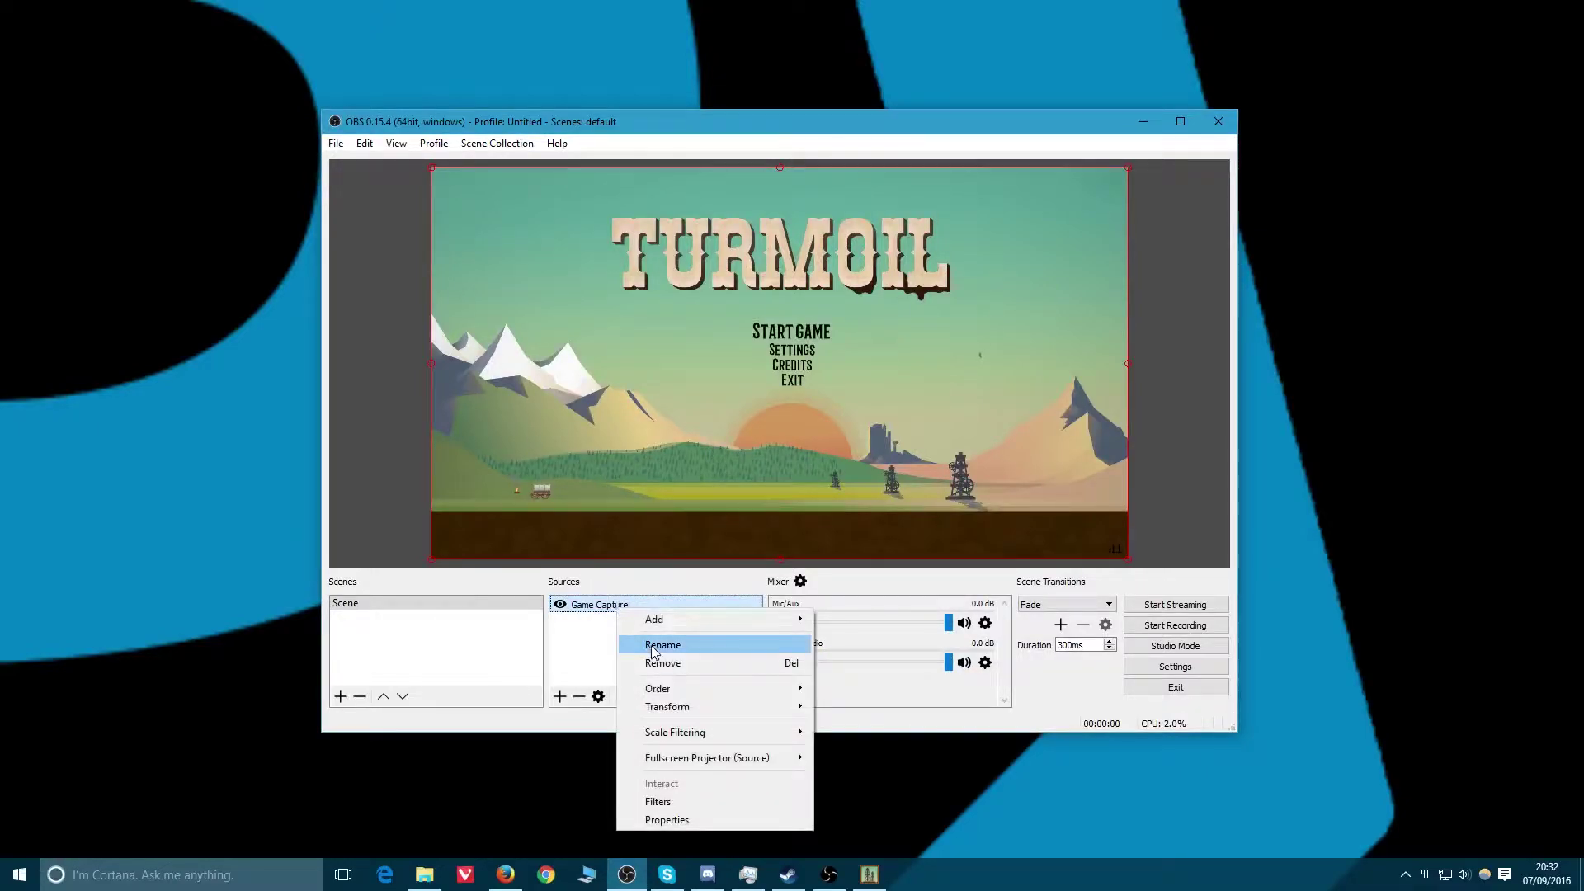
pyautogui.click(681, 821)
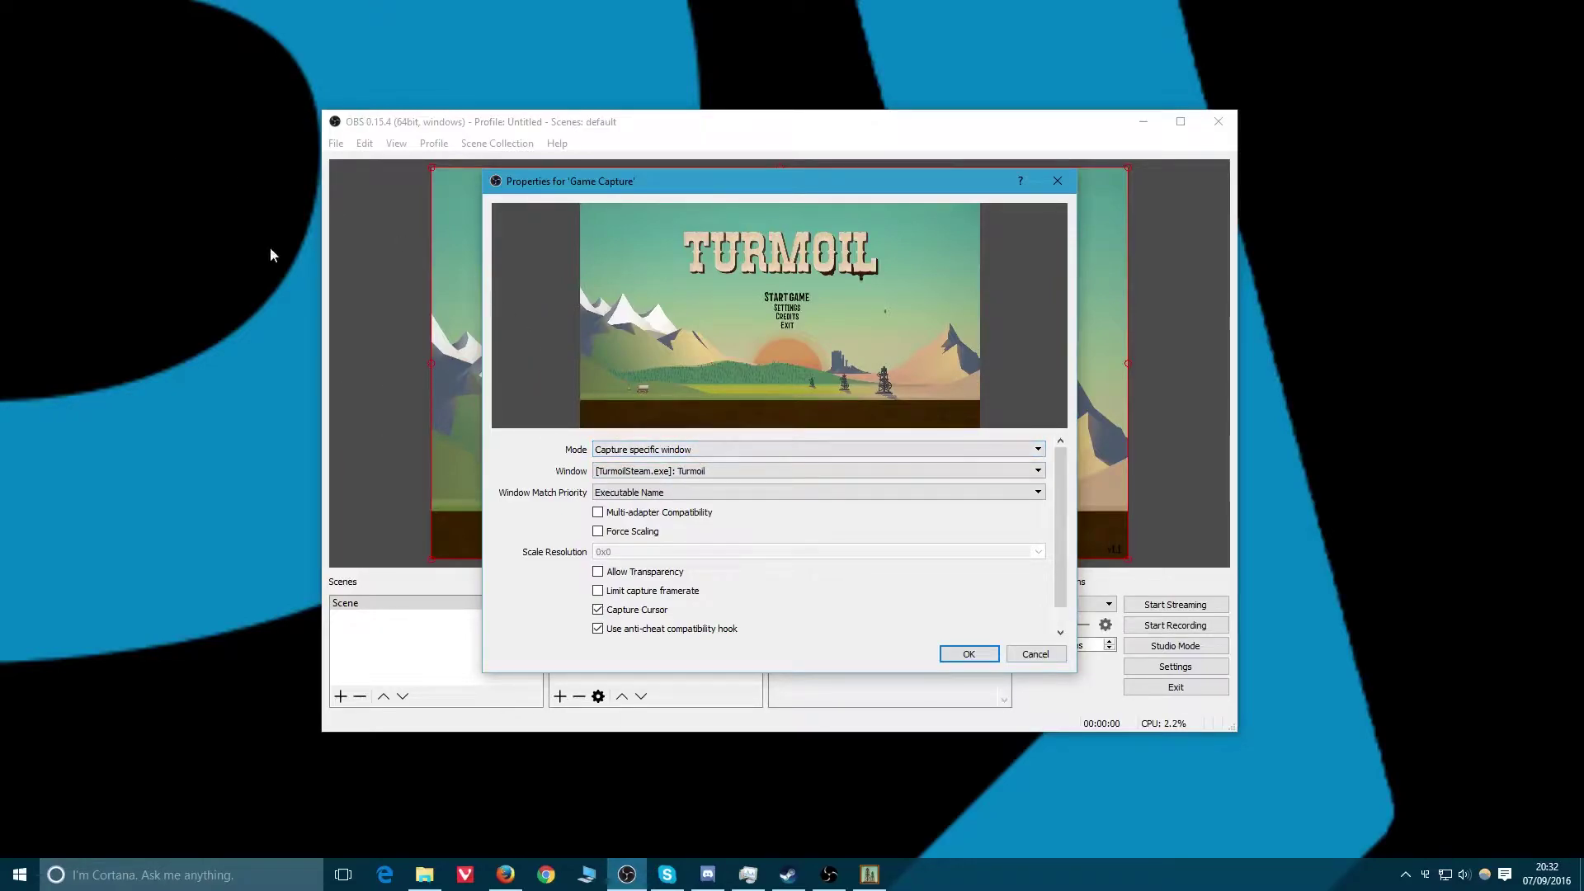
pyautogui.click(693, 452)
pyautogui.click(648, 463)
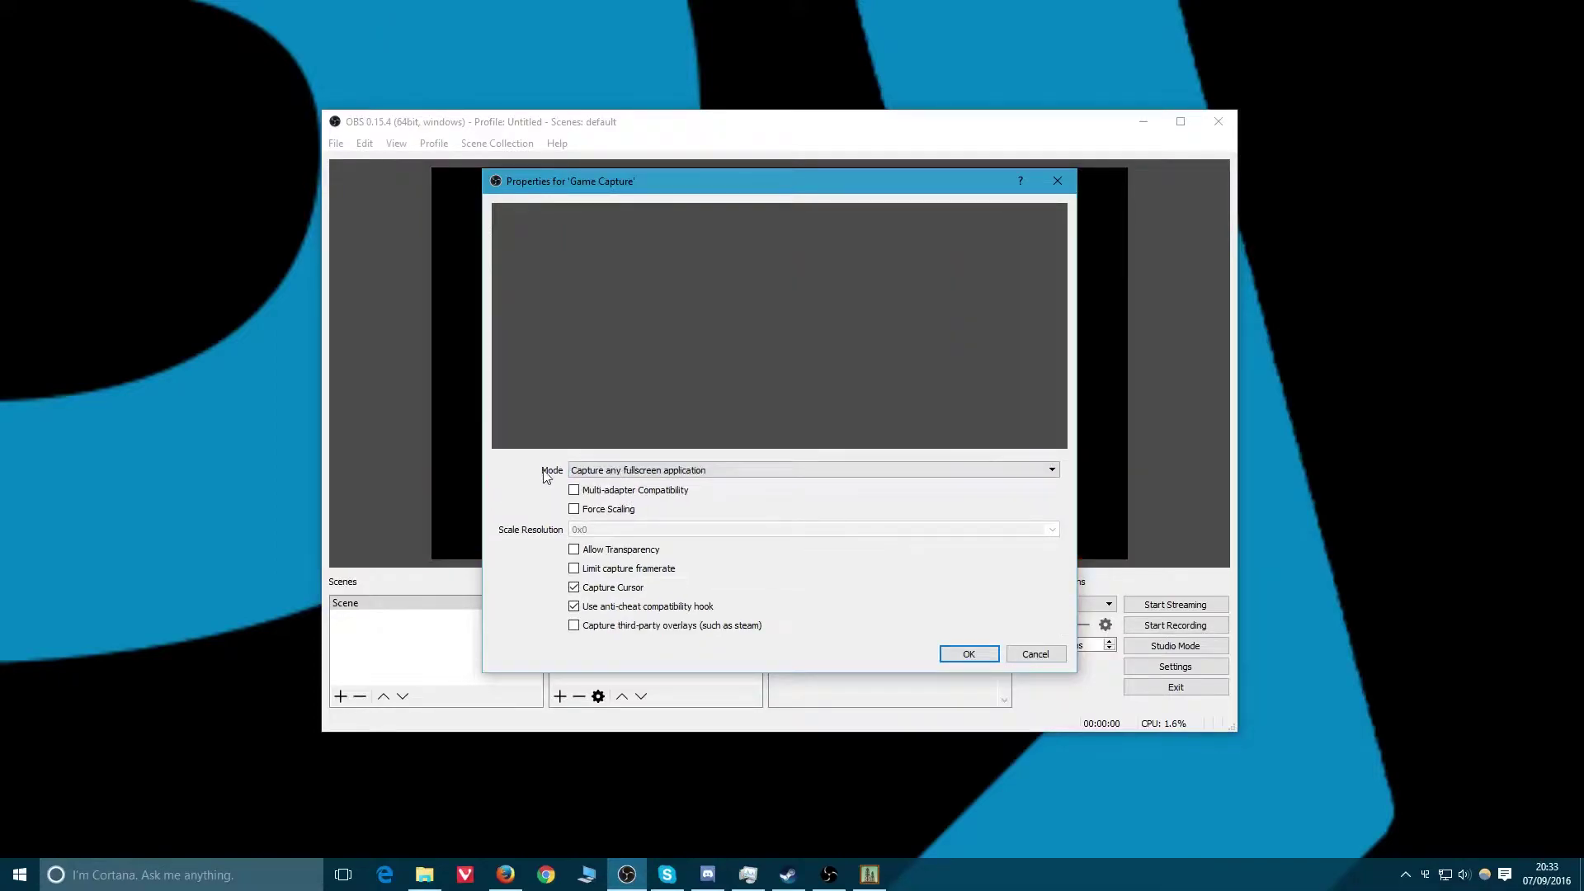
pyautogui.click(667, 470)
pyautogui.click(652, 492)
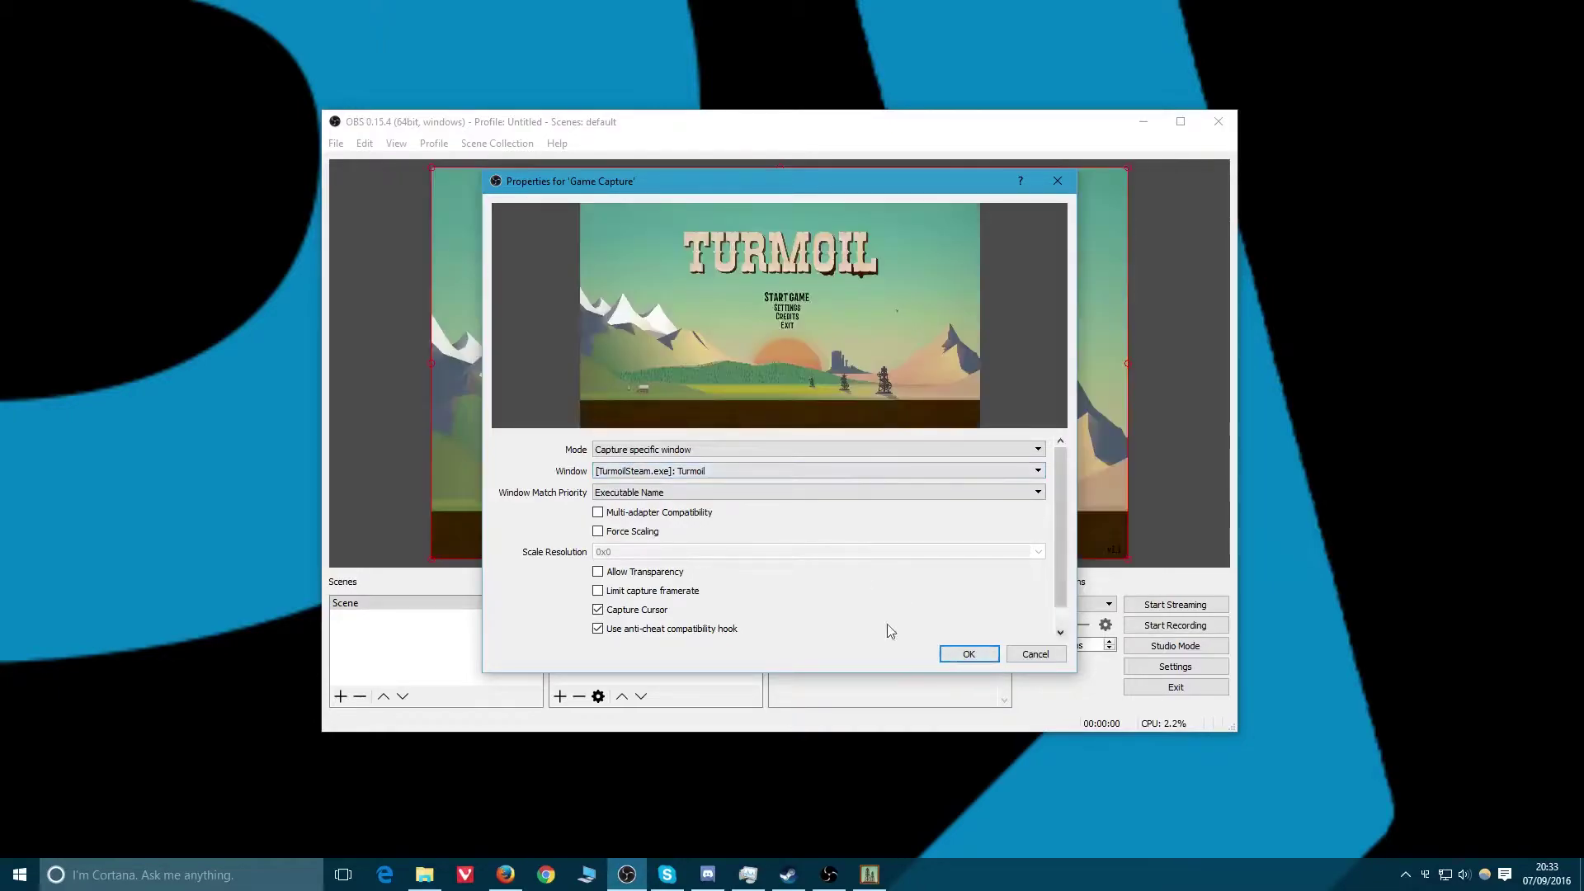
# - Review the Window Match Priority choices and the remaining Game Capture options, and accept the properties
pyautogui.click(606, 494)
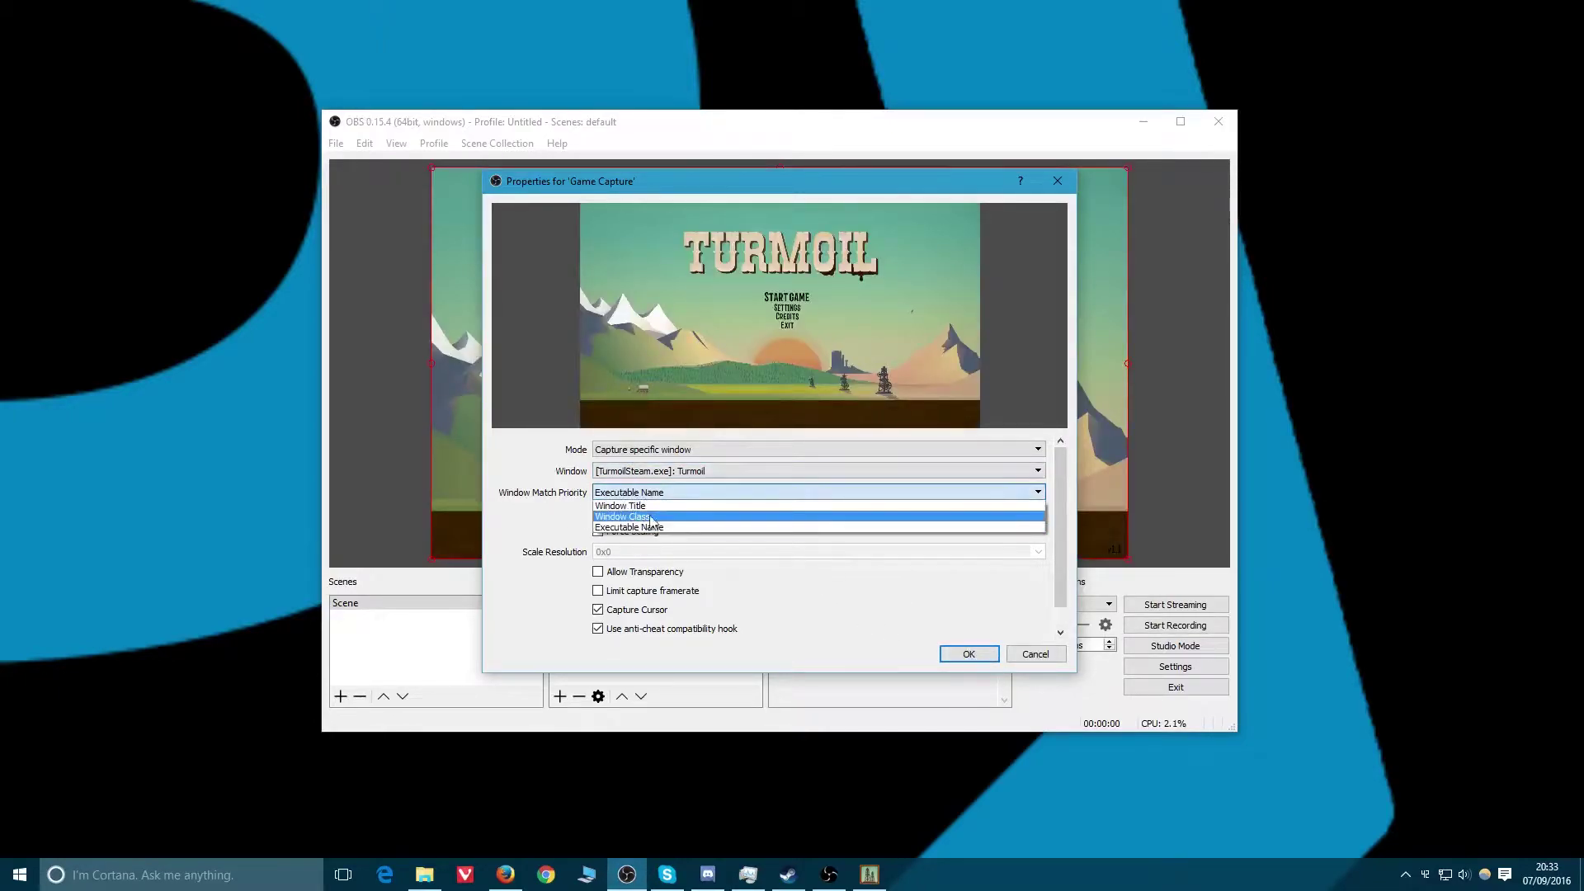
pyautogui.click(554, 520)
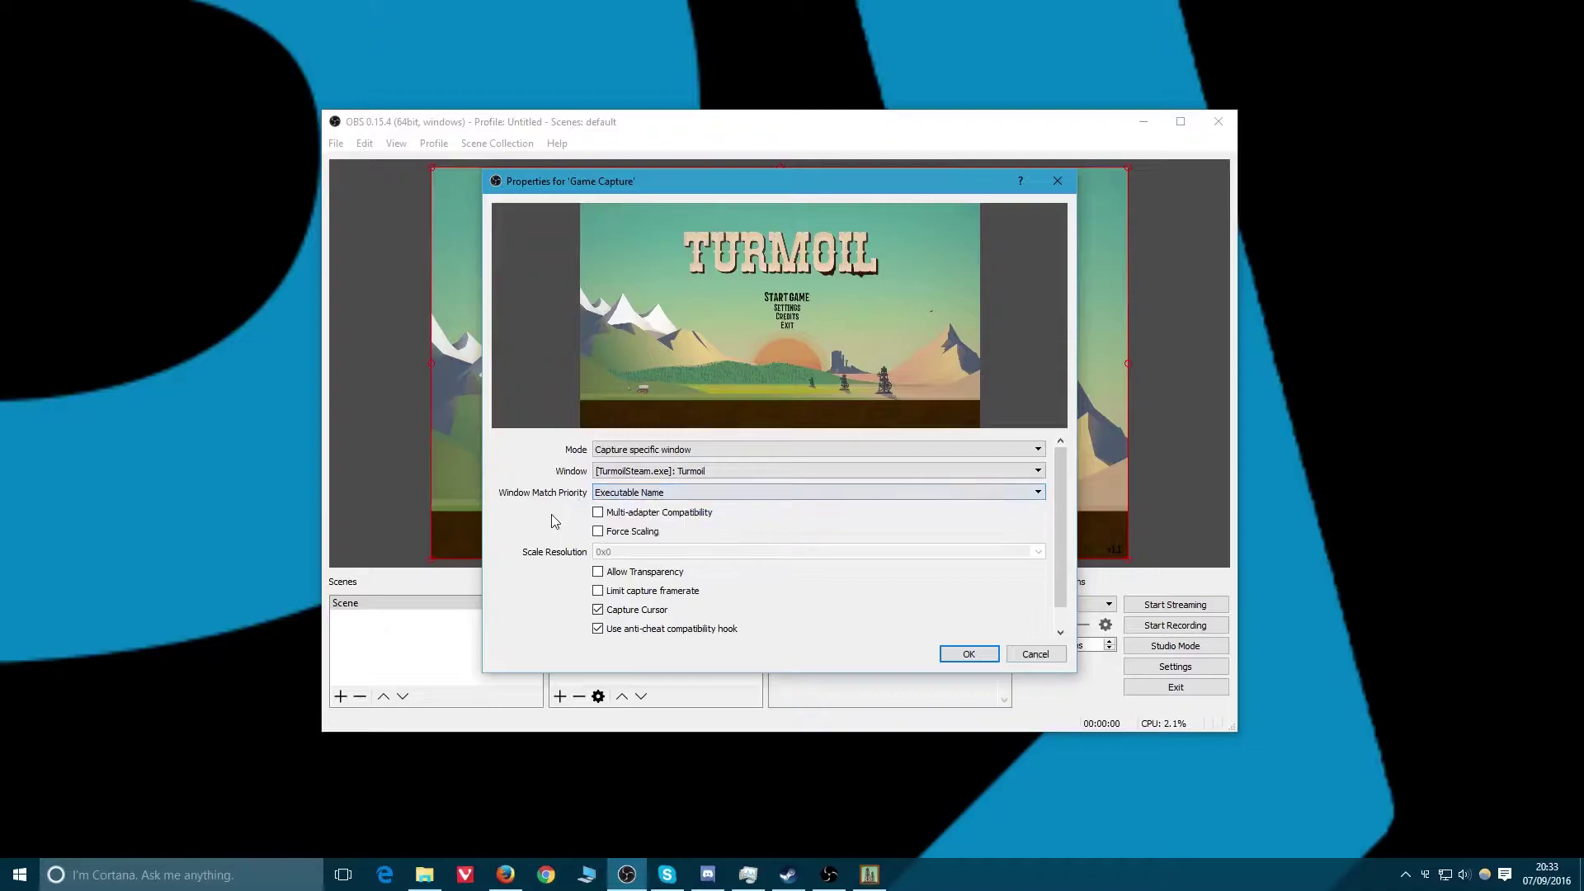
pyautogui.click(658, 493)
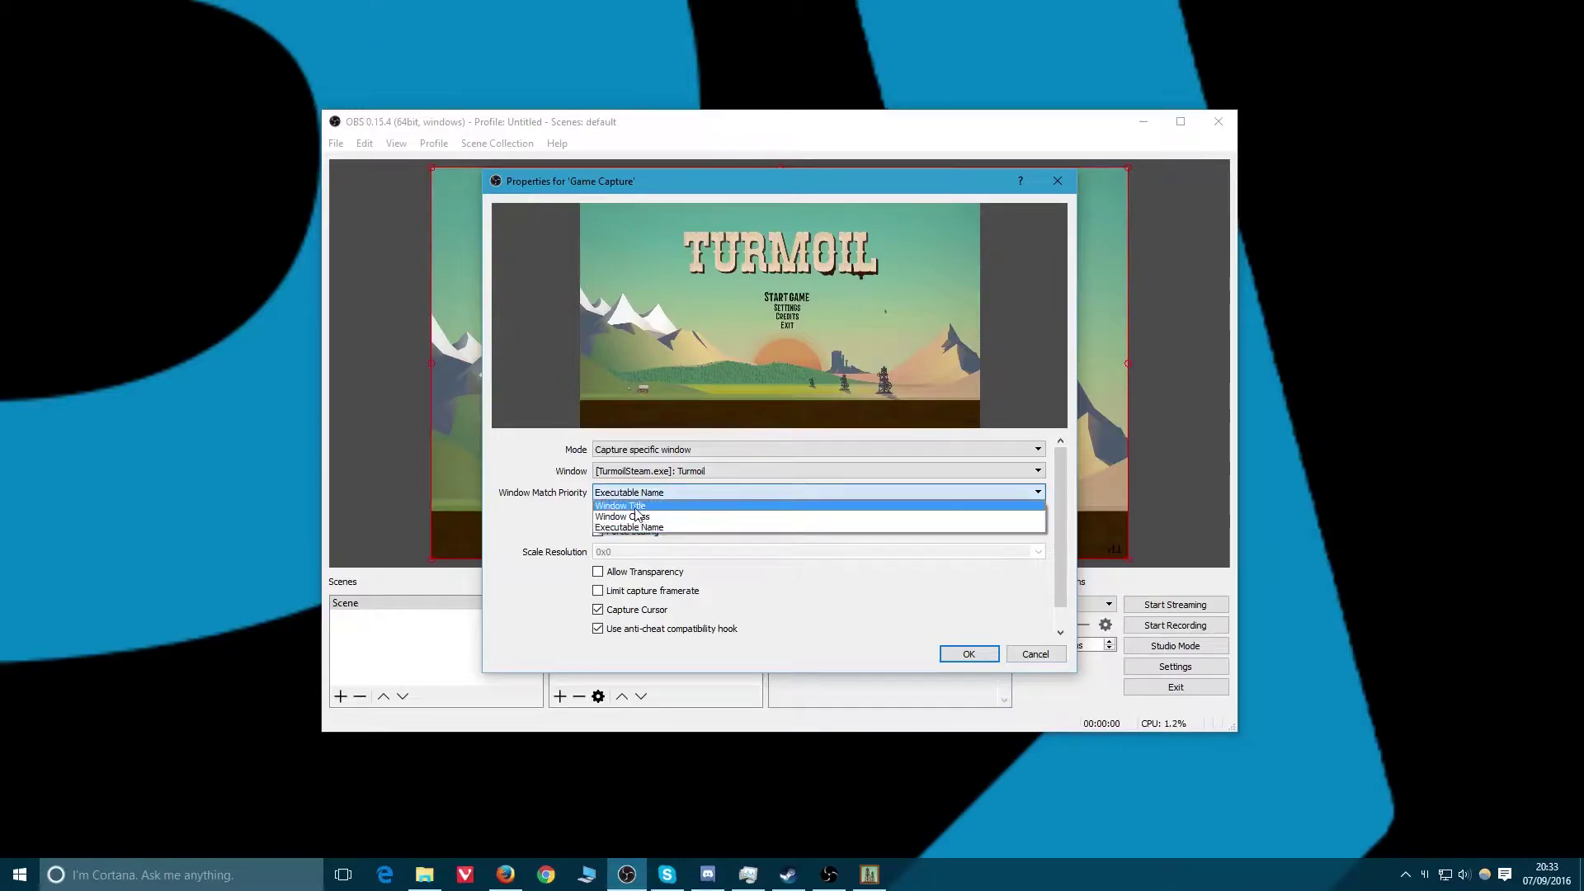
pyautogui.click(538, 508)
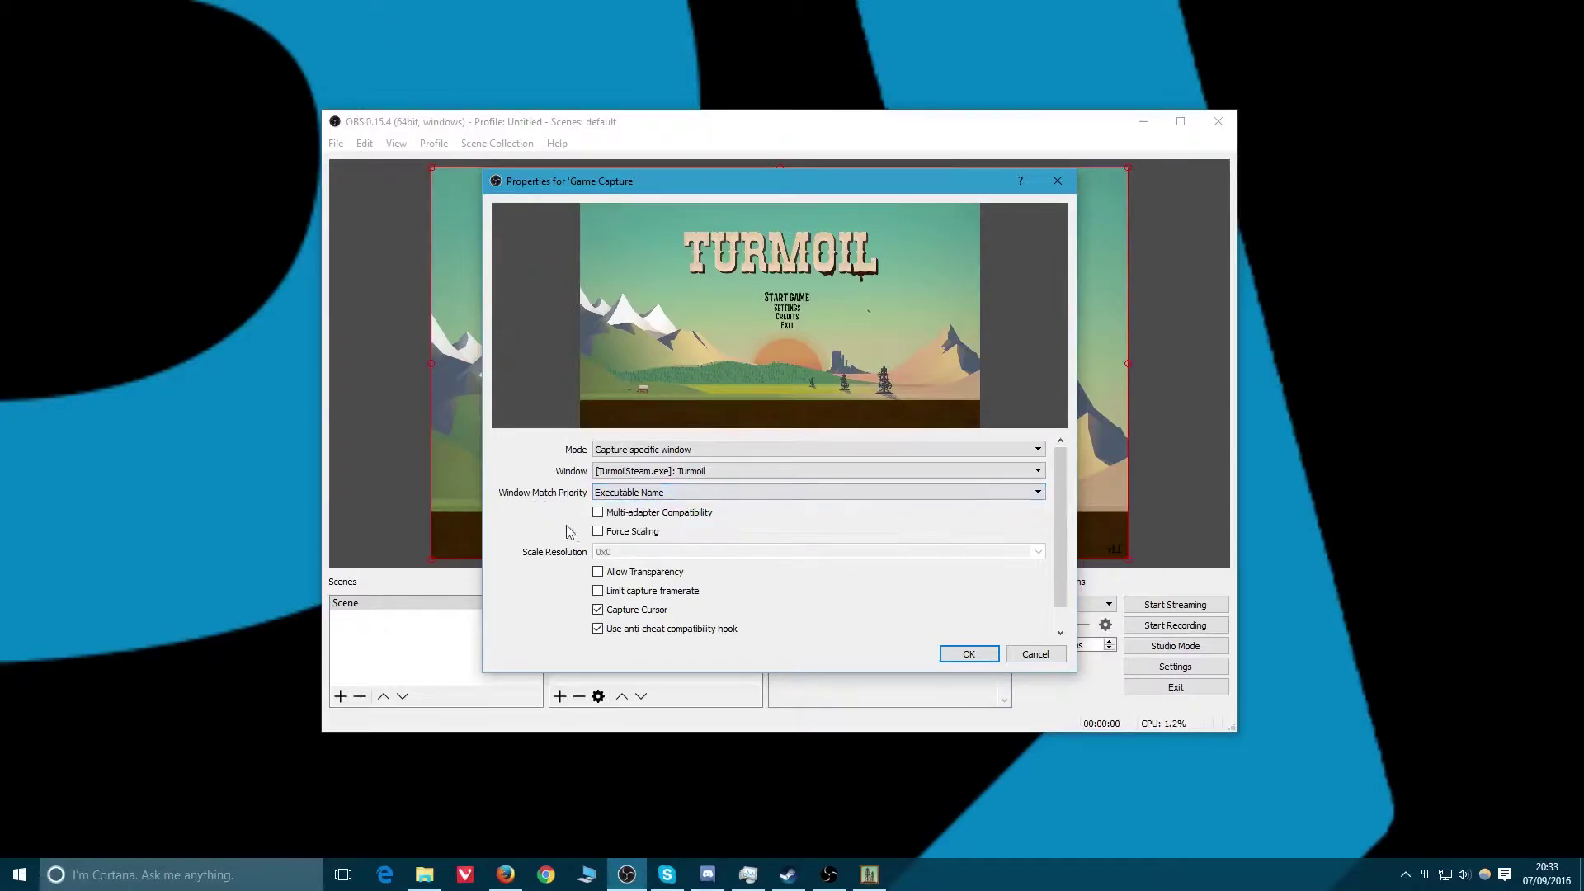
pyautogui.scroll(-1, 623, 636)
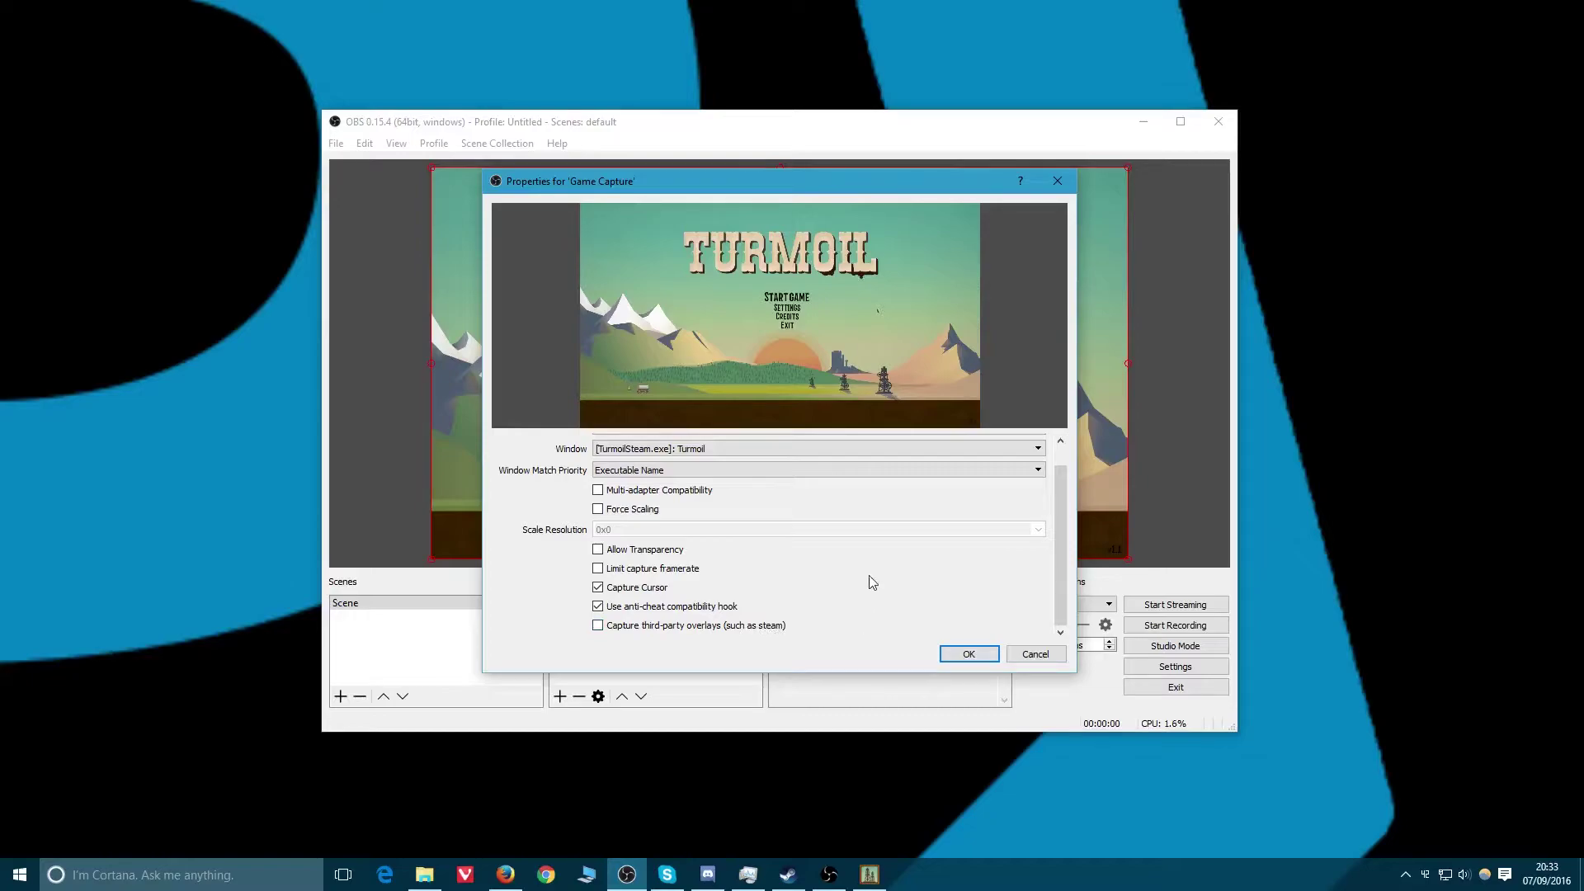
pyautogui.click(969, 654)
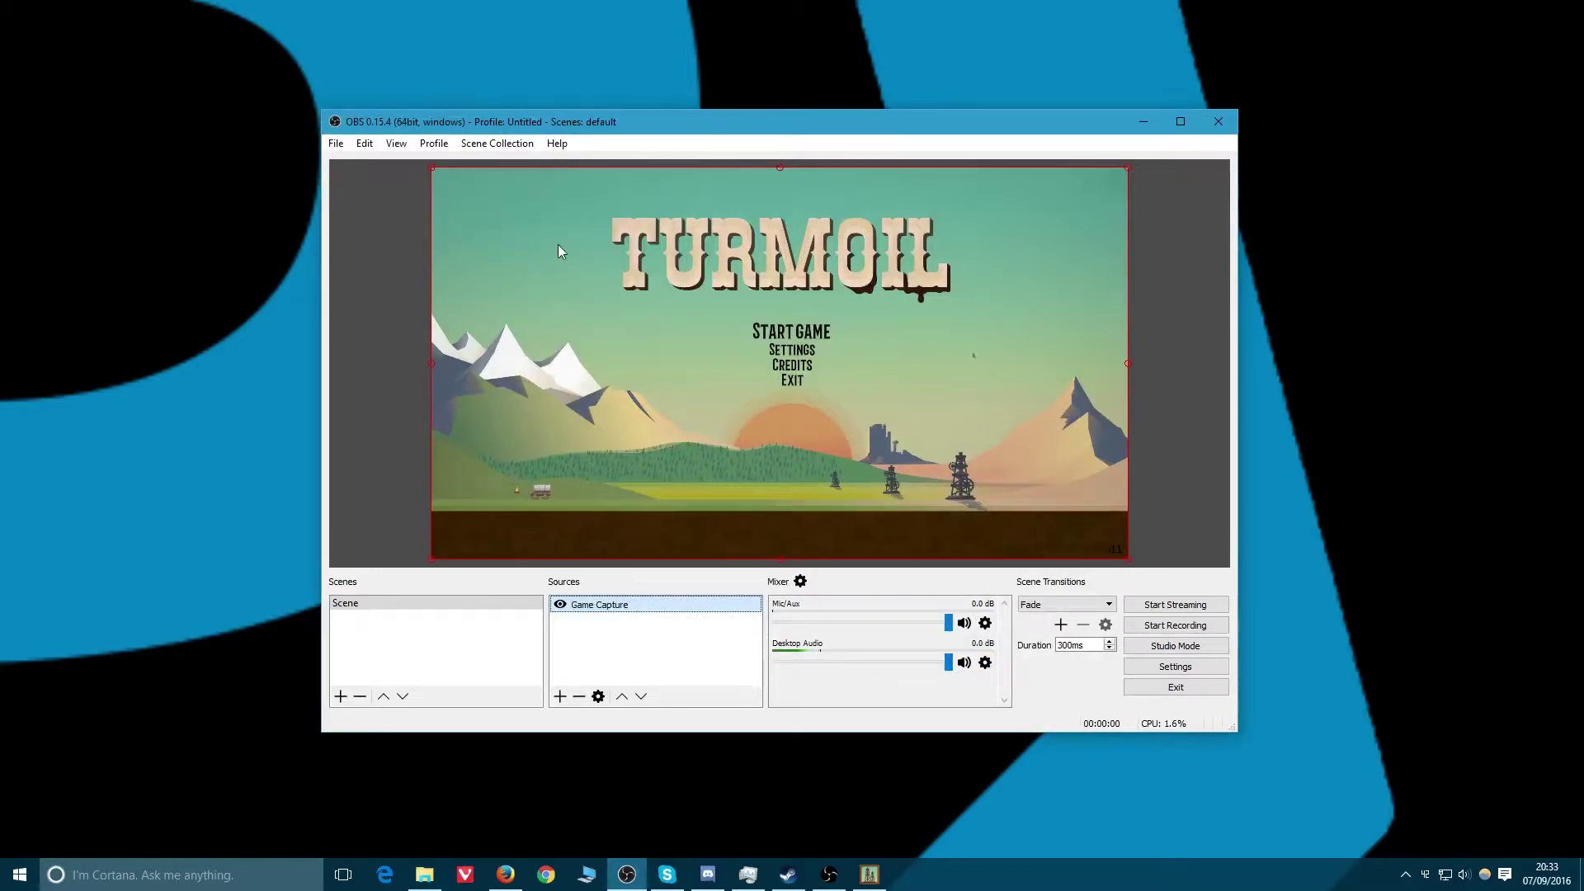
# - Shrink the Game Capture source and place it in the lower-right corner of the canvas
pyautogui.moveTo(559, 248); pyautogui.dragTo(781, 374)
pyautogui.moveTo(651, 297); pyautogui.dragTo(750, 331)
pyautogui.moveTo(871, 432); pyautogui.dragTo(978, 508)
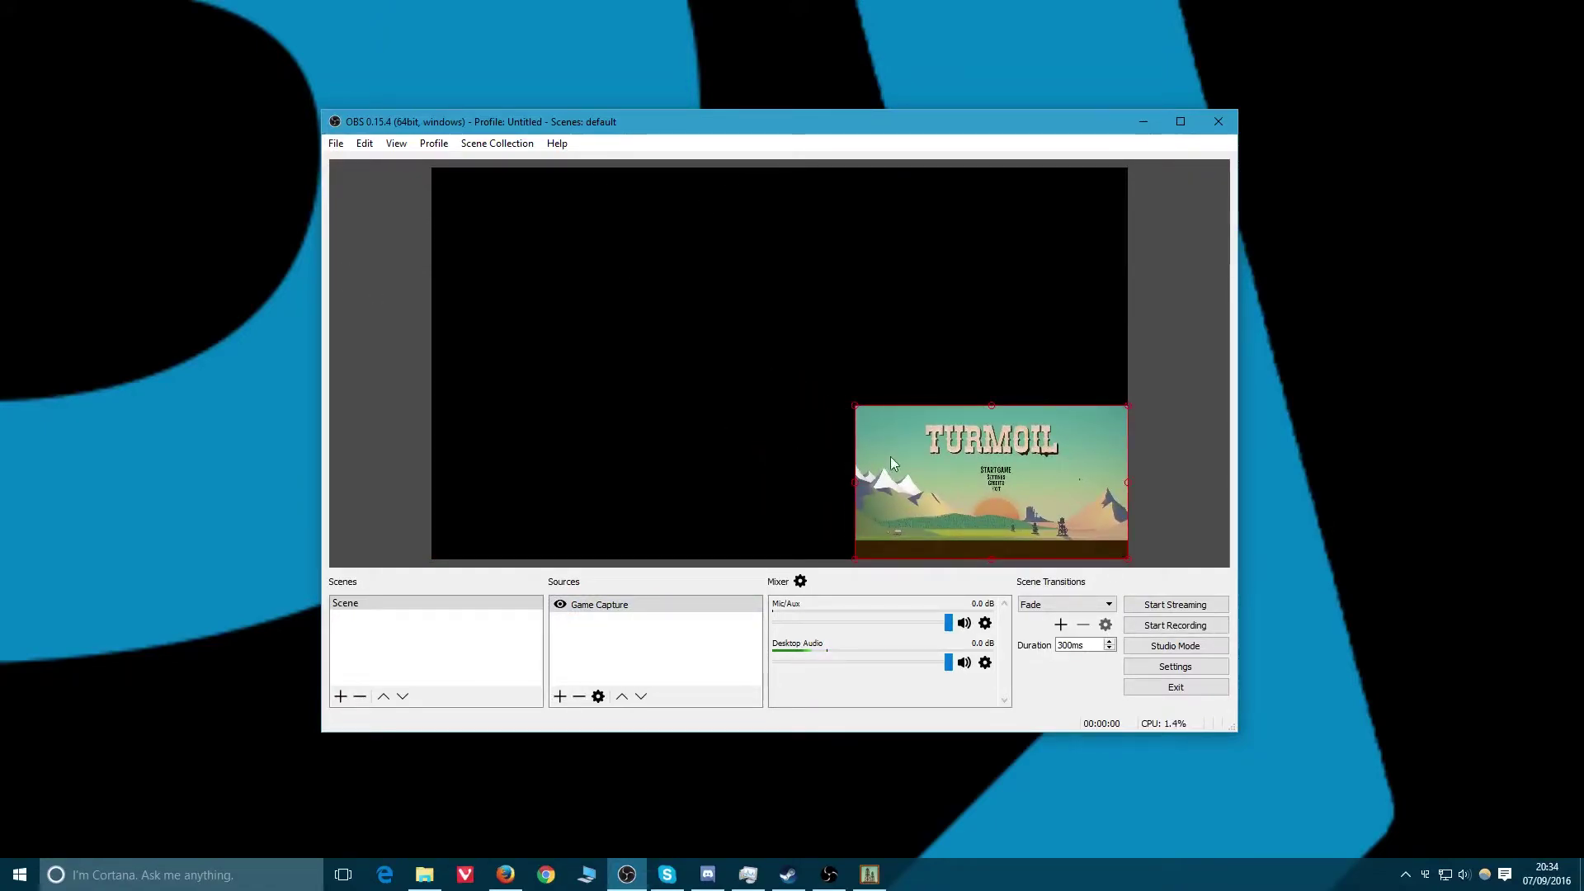
# - Enlarge the Game Capture source from its upper-left corner until it fills the whole canvas
pyautogui.moveTo(855, 406); pyautogui.dragTo(808, 379)
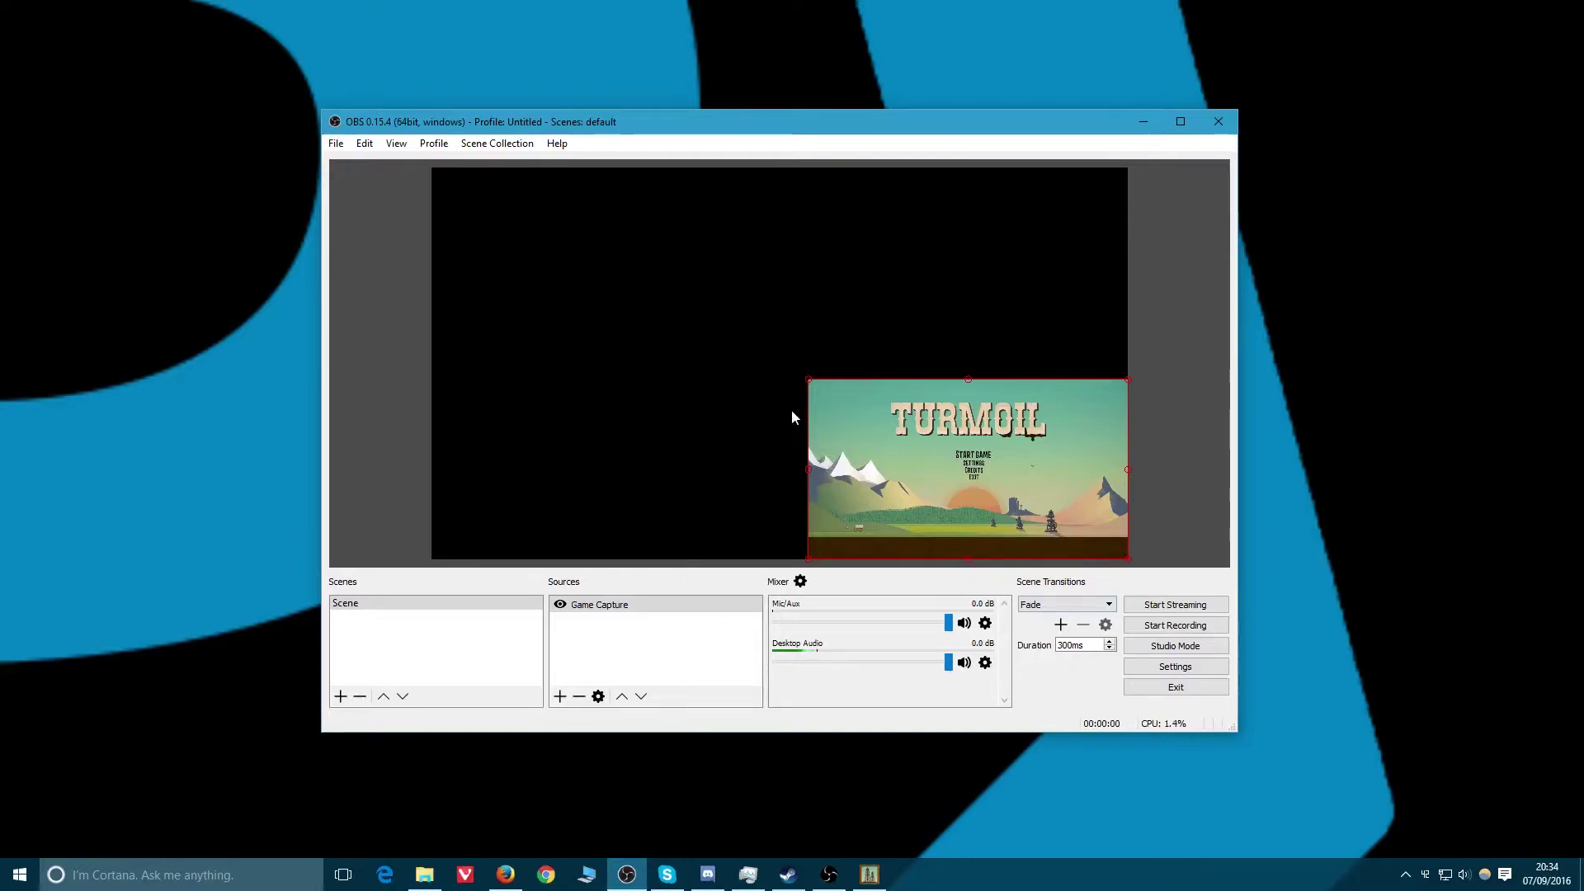
pyautogui.moveTo(807, 379); pyautogui.dragTo(438, 206)
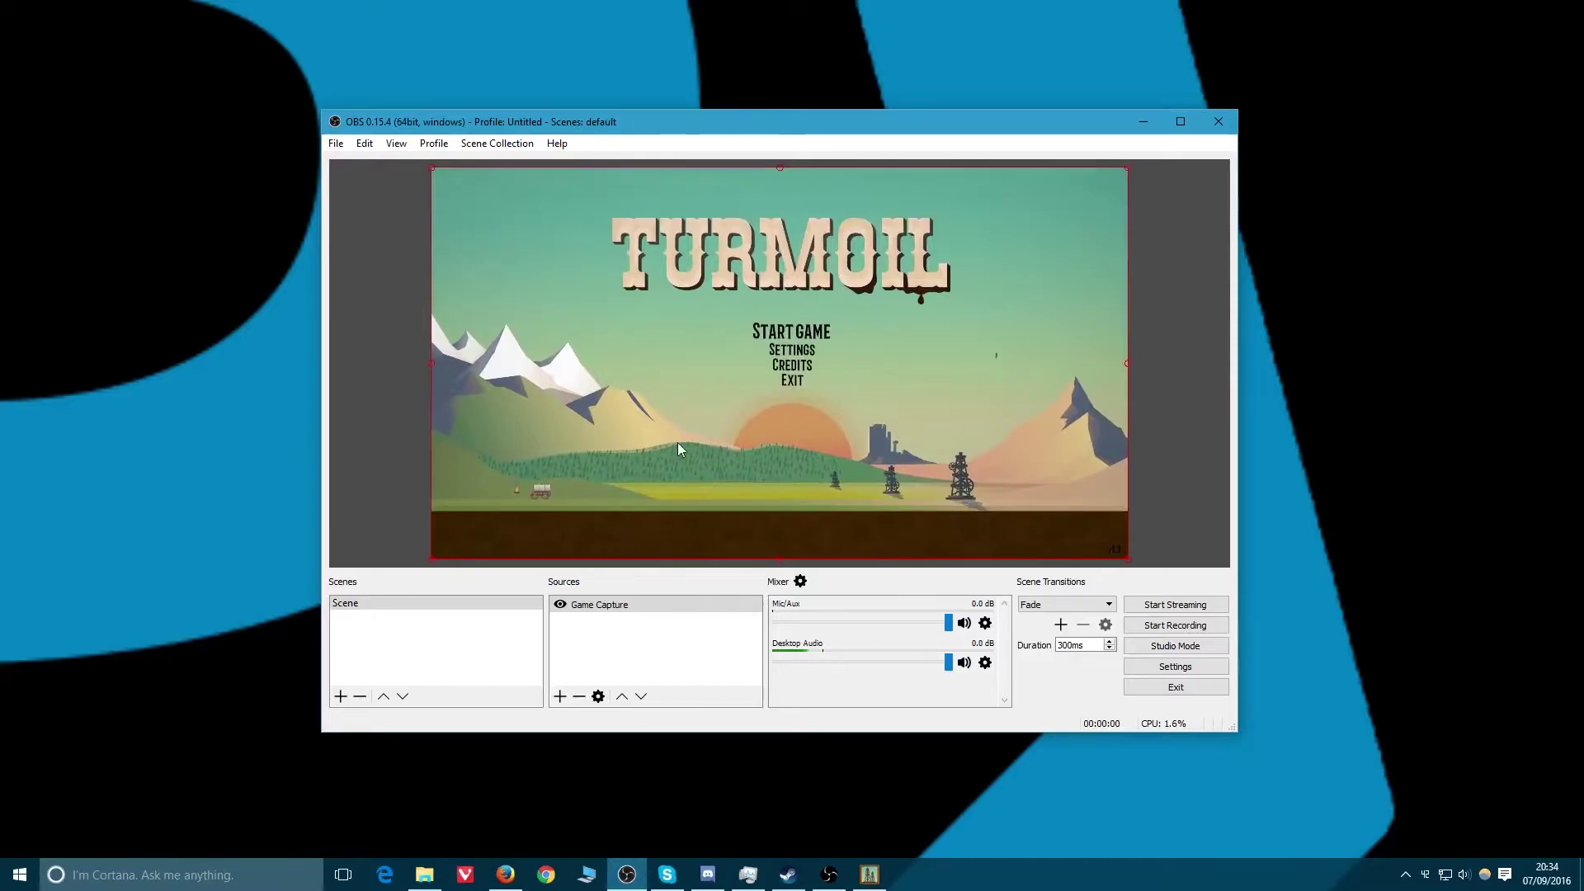
pyautogui.press('XF86AudioLowerVolume')
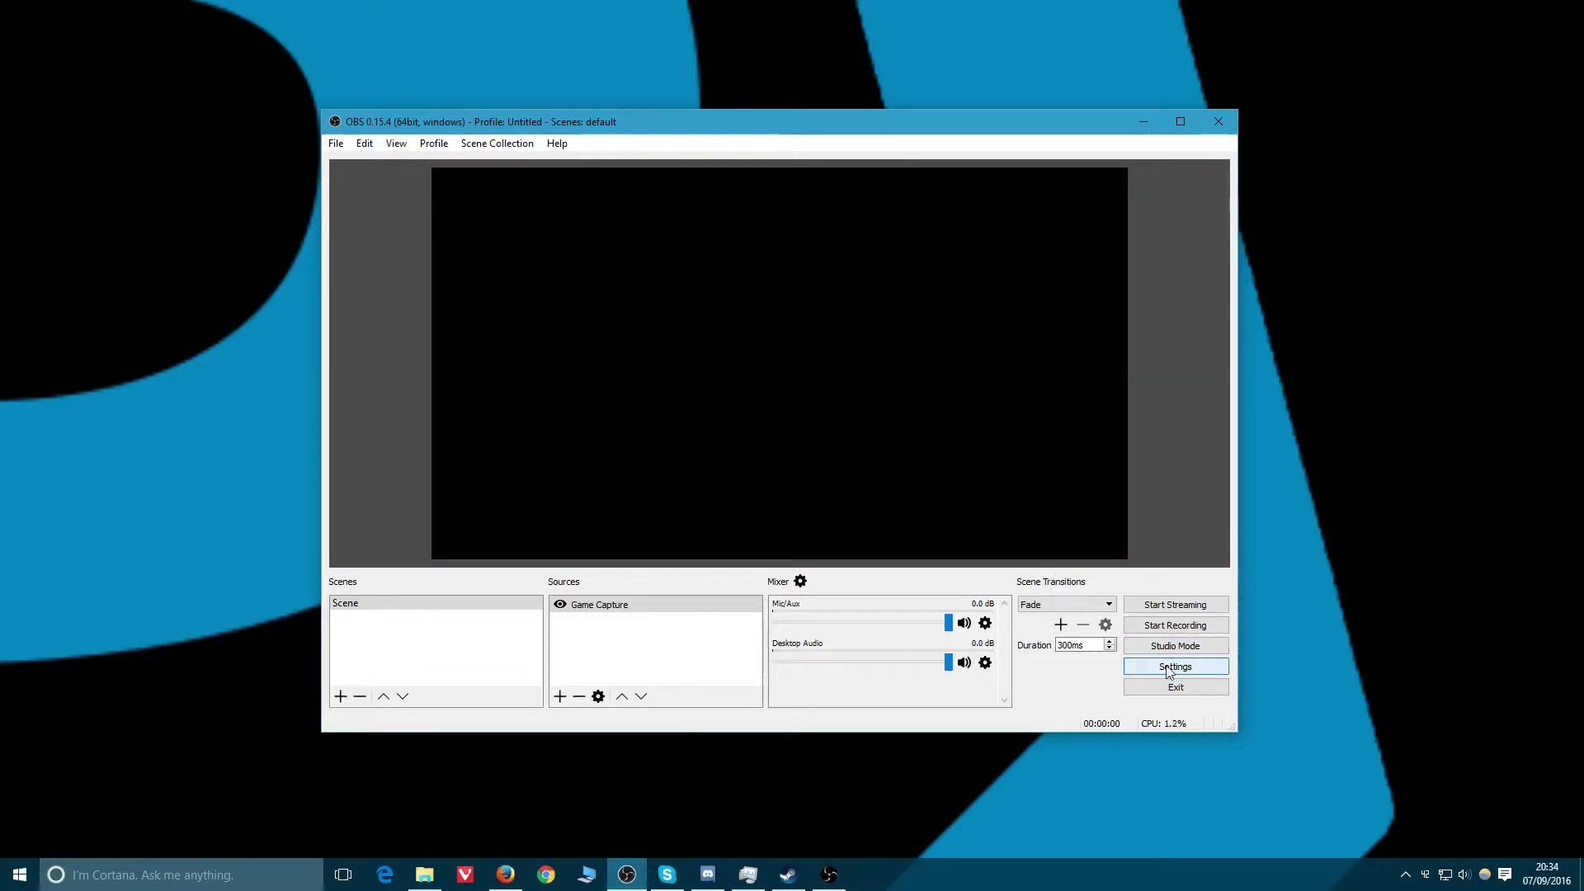
# - Enable the general setting that shows a confirmation dialog when starting streams
pyautogui.click(1170, 669)
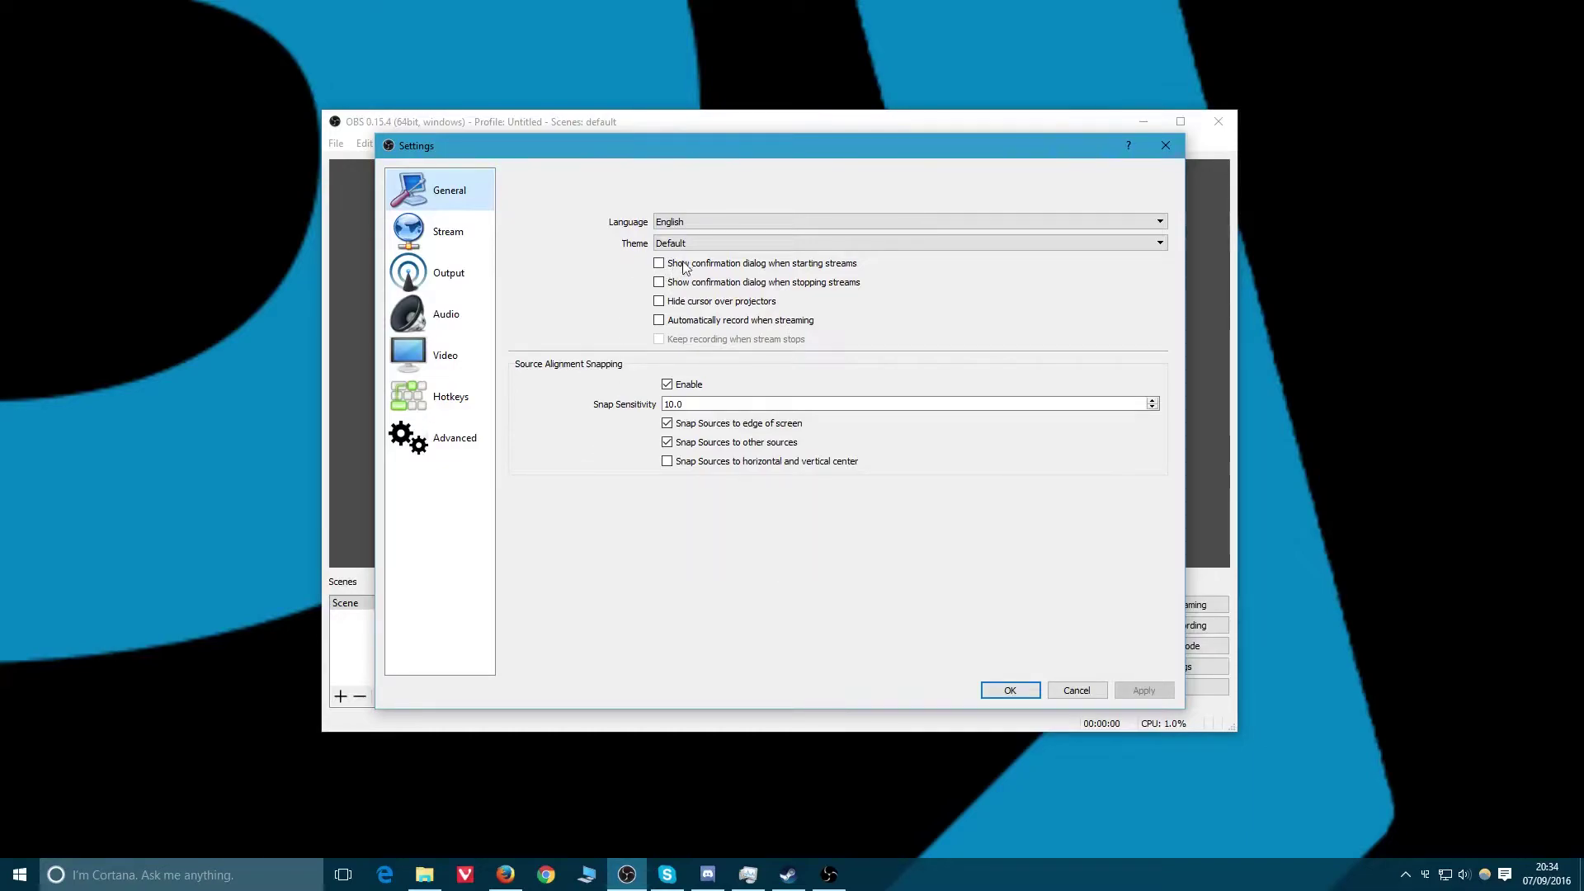
pyautogui.click(812, 265)
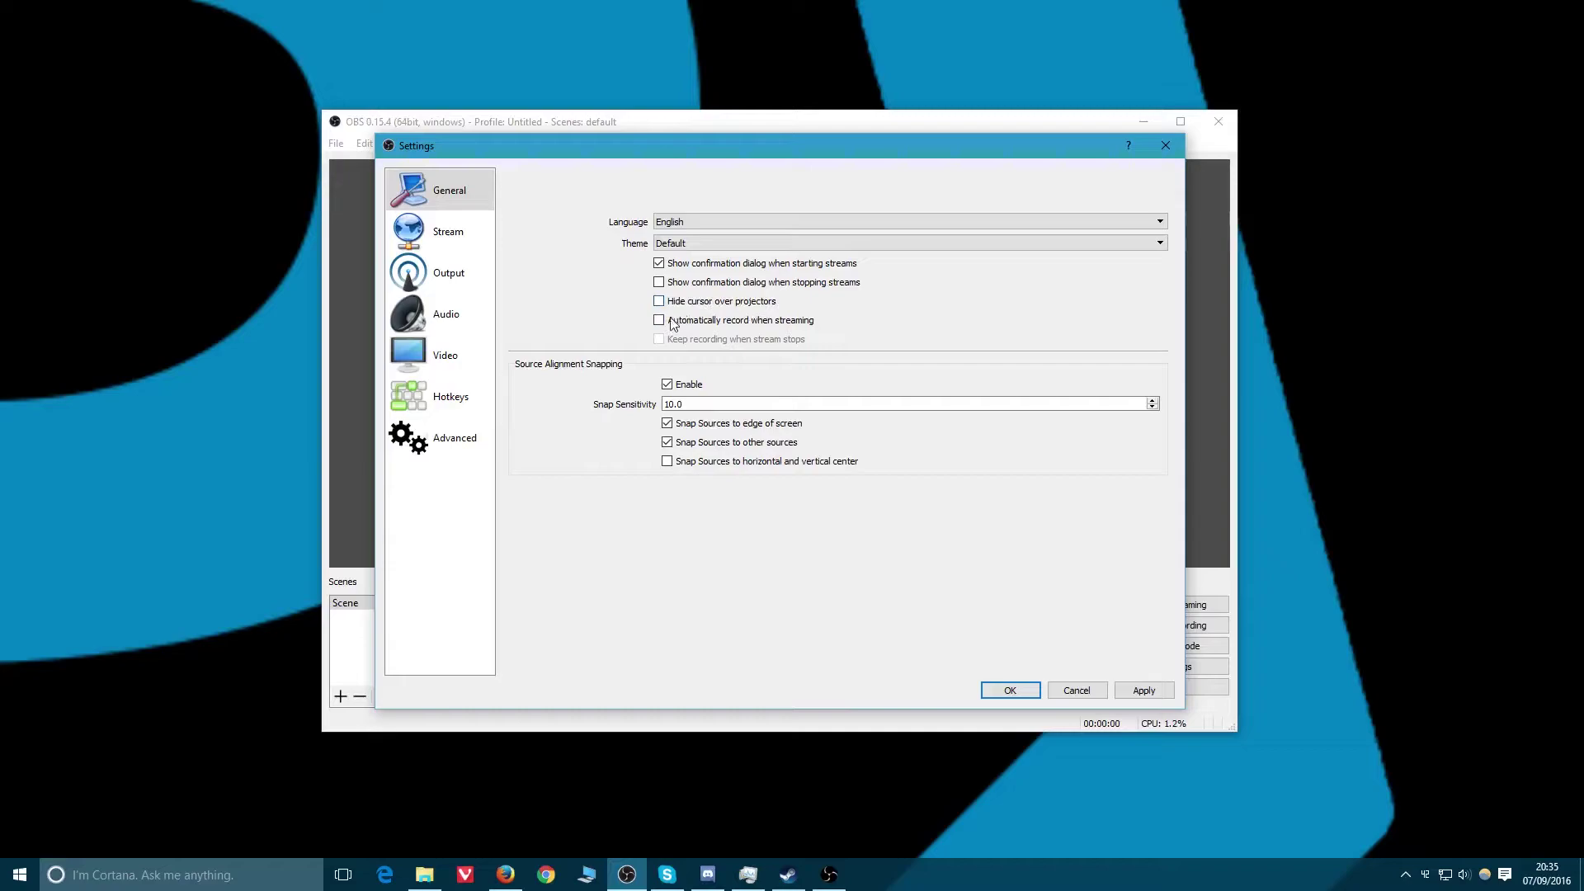
# - Try out the general options for automatically recording when streaming and keeping the recording when the stream stops
pyautogui.click(725, 323)
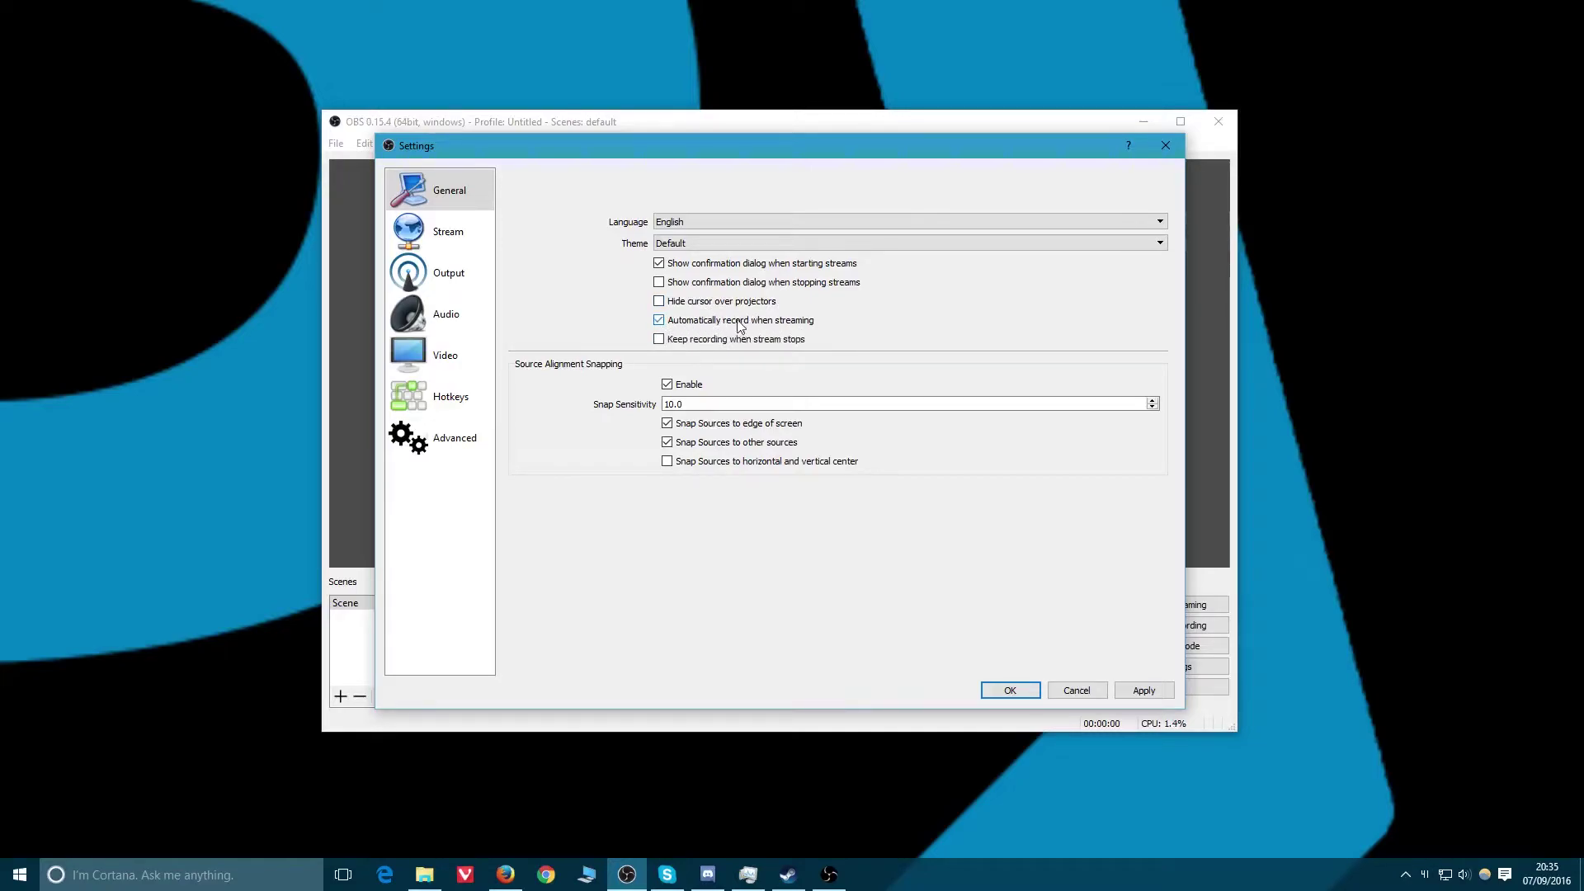
pyautogui.click(743, 342)
pyautogui.click(742, 342)
pyautogui.click(726, 324)
# - Reposition the Settings window, open the Stream settings, review the available services and choose Twitch
pyautogui.moveTo(741, 146); pyautogui.dragTo(1056, 167)
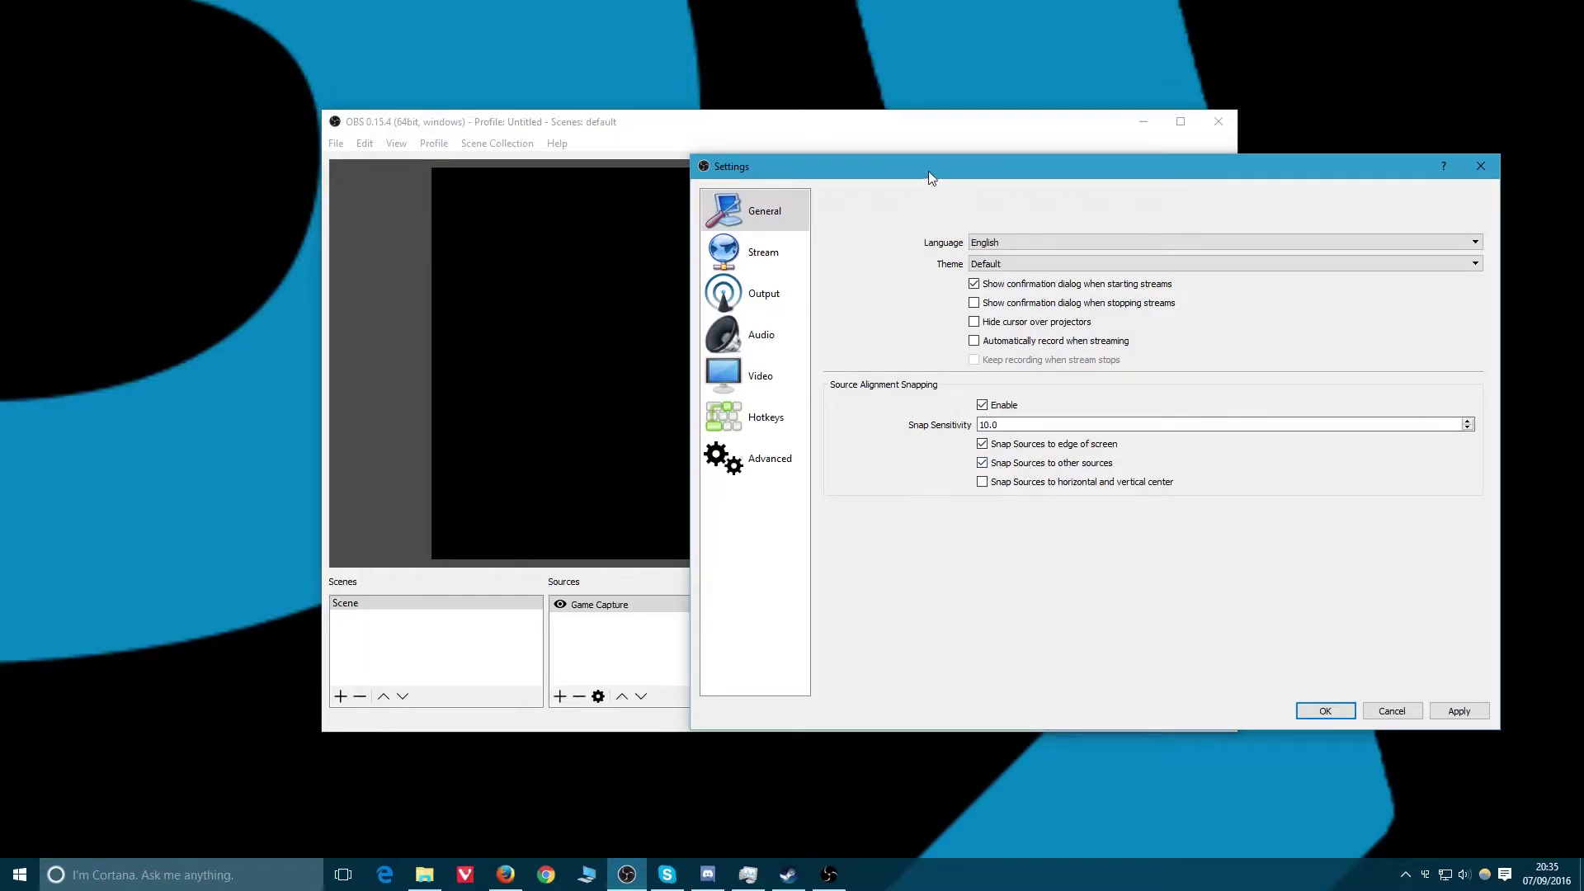
pyautogui.moveTo(930, 177); pyautogui.dragTo(660, 114)
pyautogui.click(481, 192)
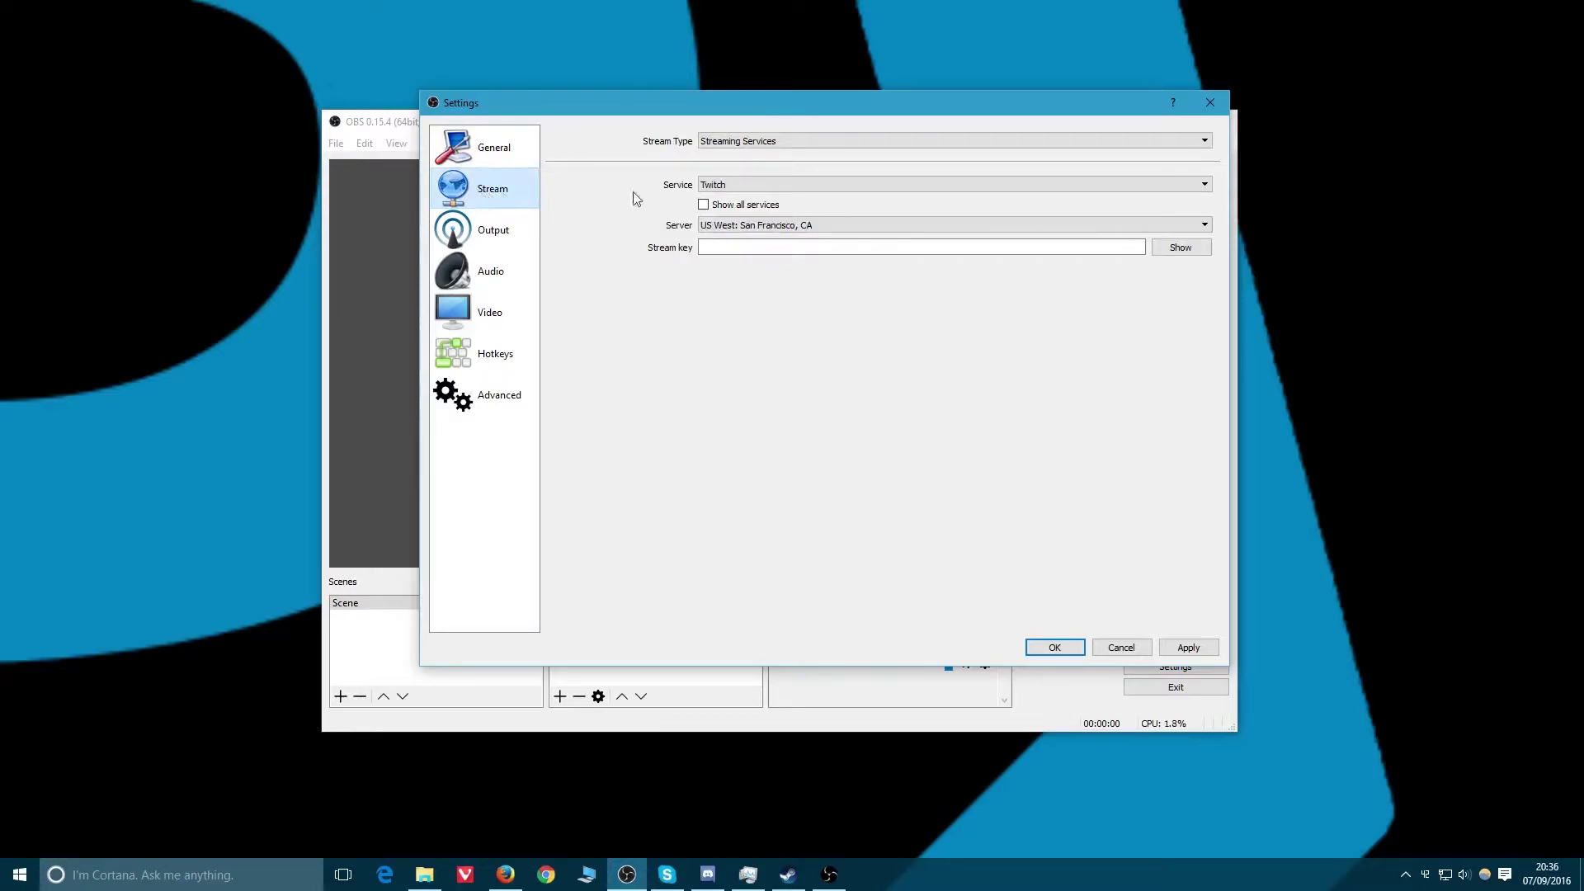
pyautogui.click(737, 188)
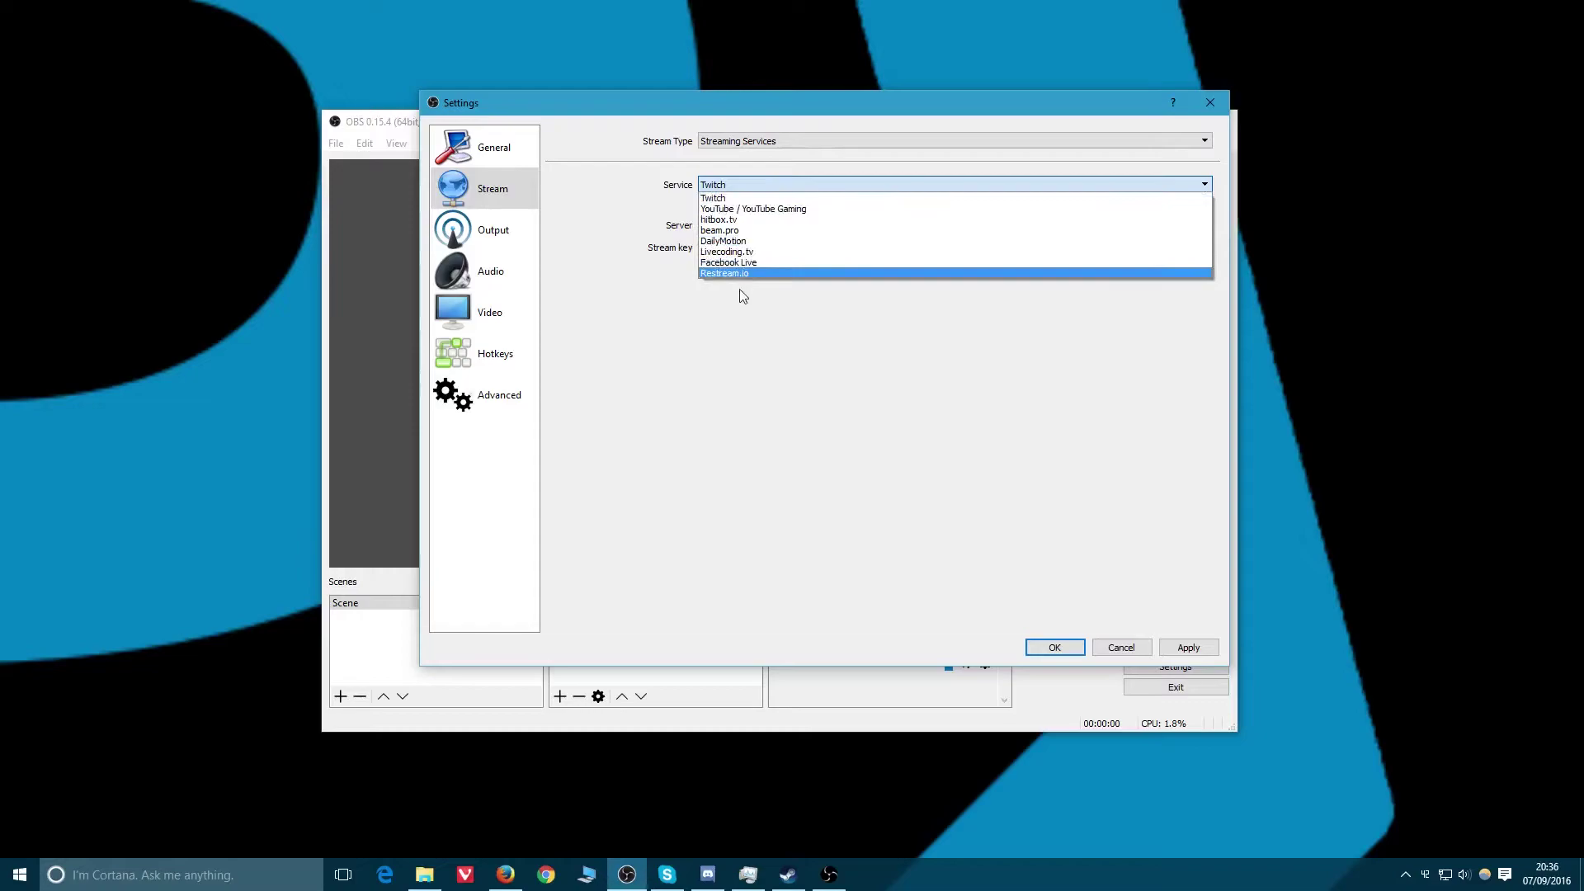
pyautogui.press('Up')
pyautogui.press('Up')
pyautogui.press('Up')
pyautogui.press('Up')
pyautogui.press('Up')
pyautogui.press('Up')
pyautogui.press('Up')
pyautogui.press('Return')
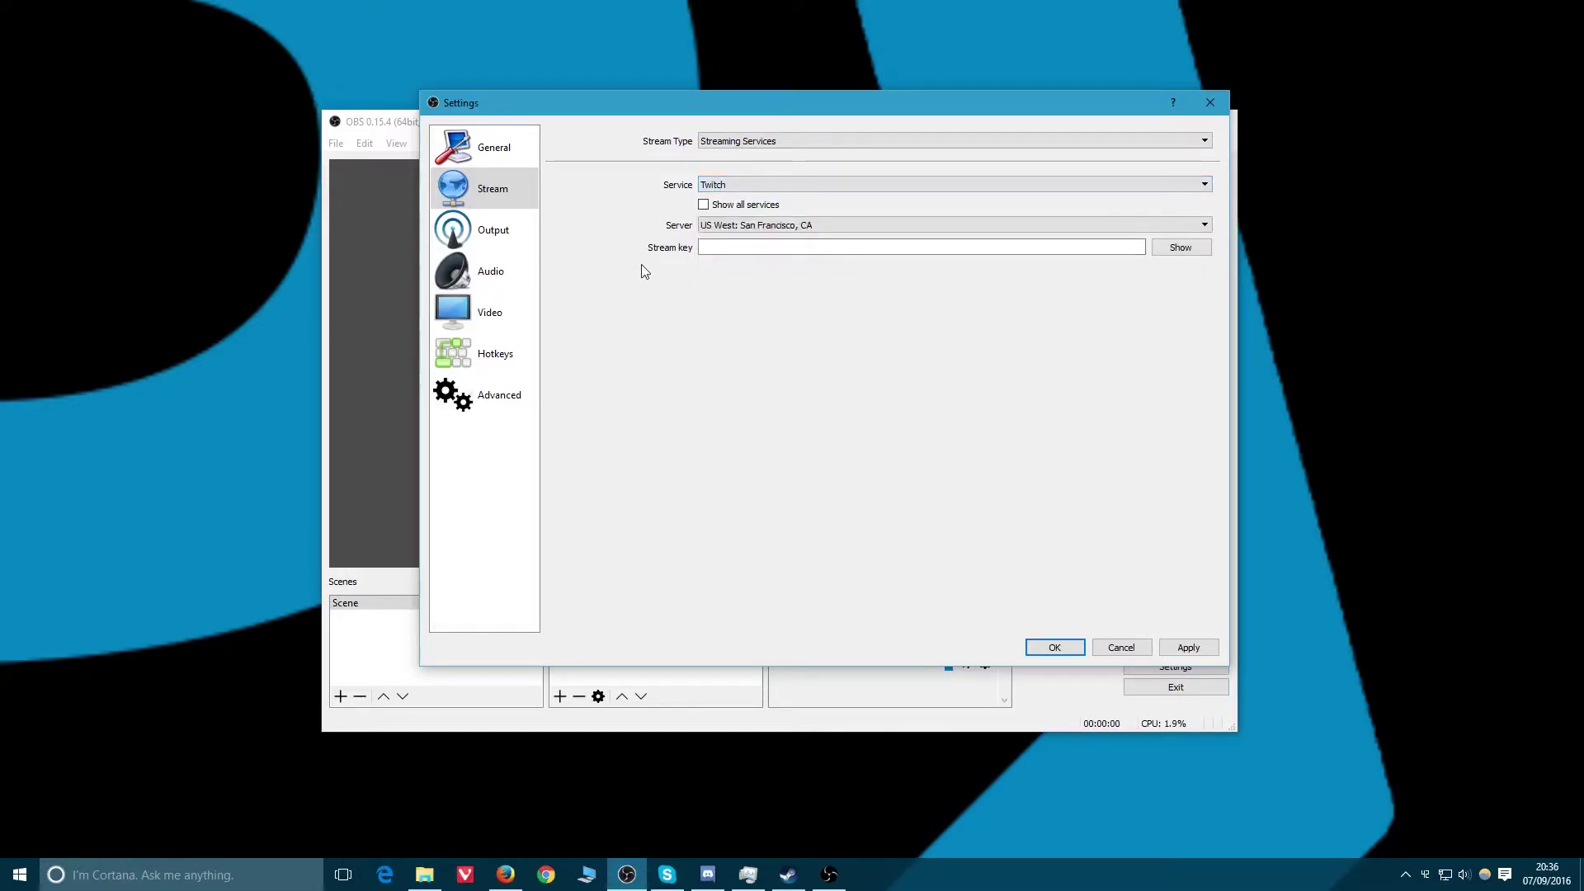
# - Try EU: London, UK and EU: Paris, FR as the Twitch server
pyautogui.click(827, 226)
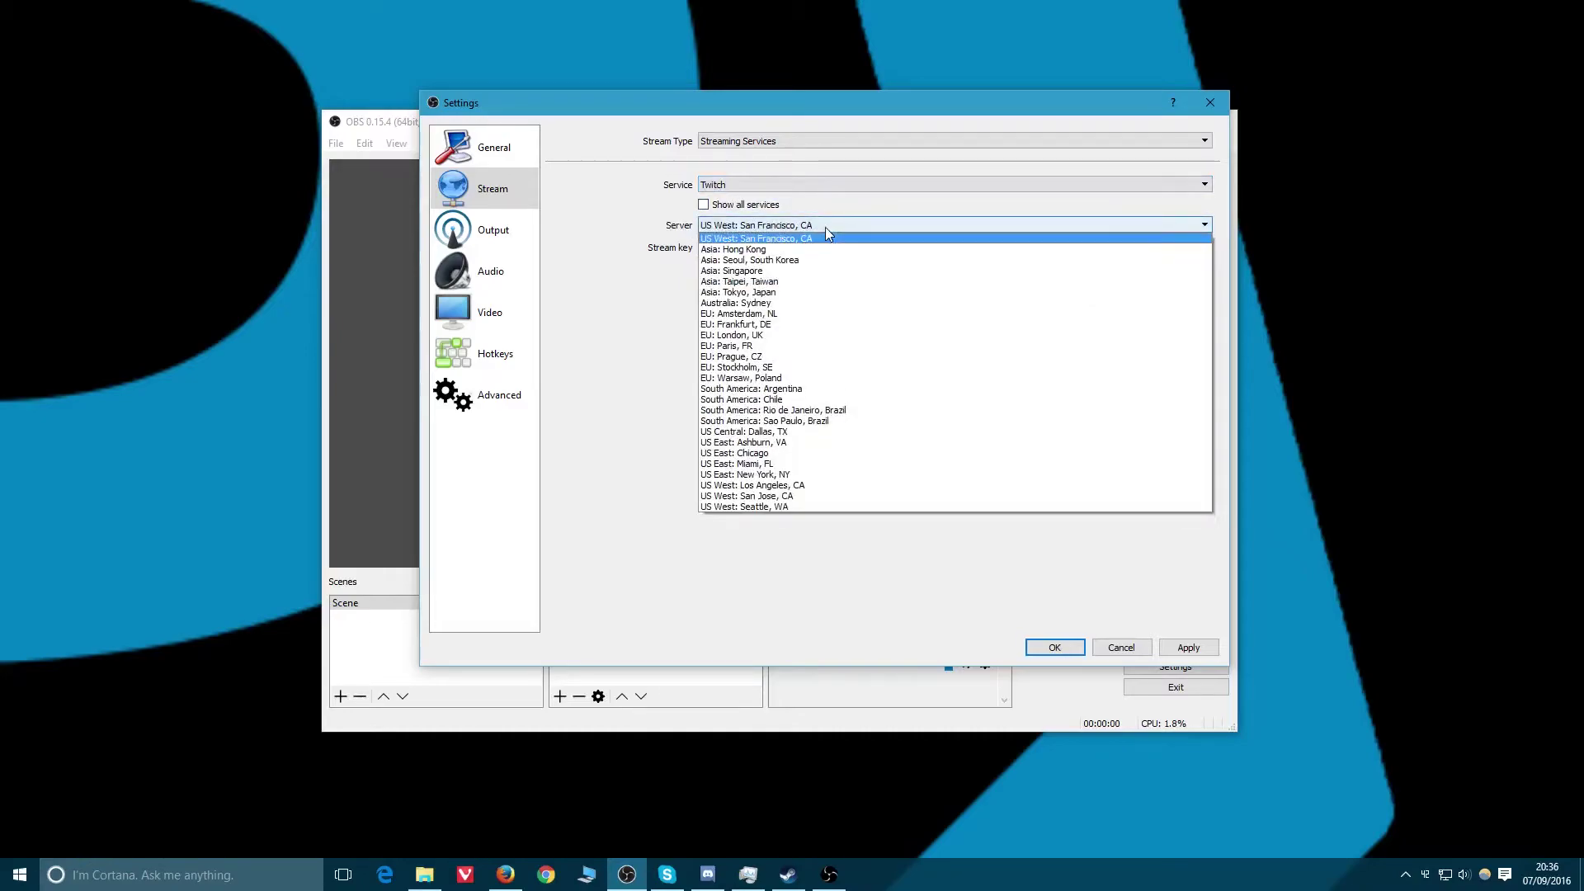
pyautogui.click(747, 338)
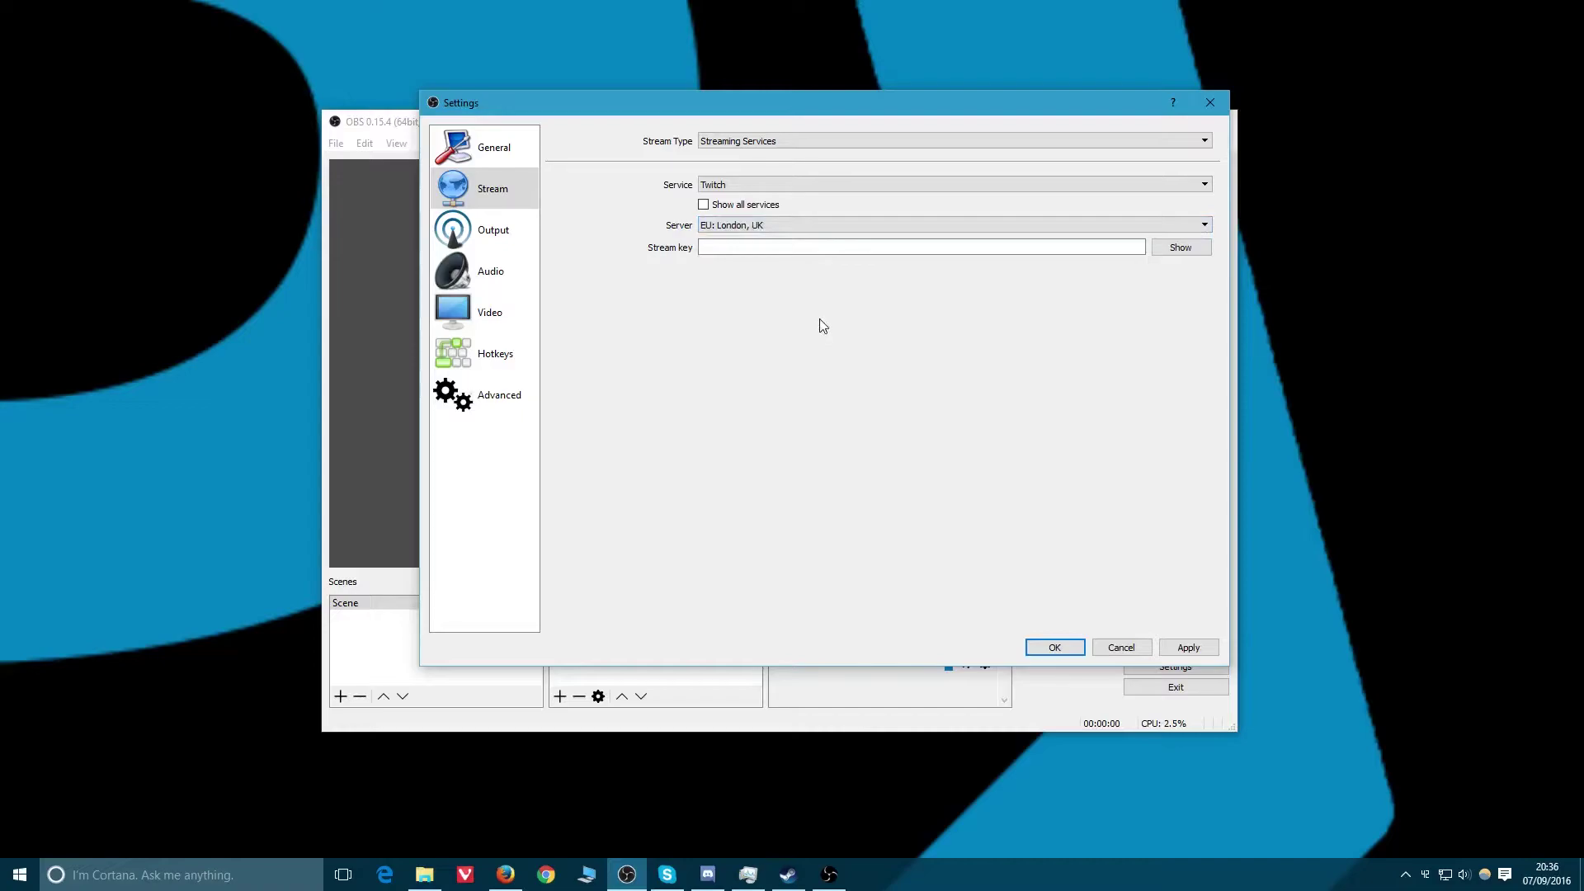
pyautogui.click(830, 226)
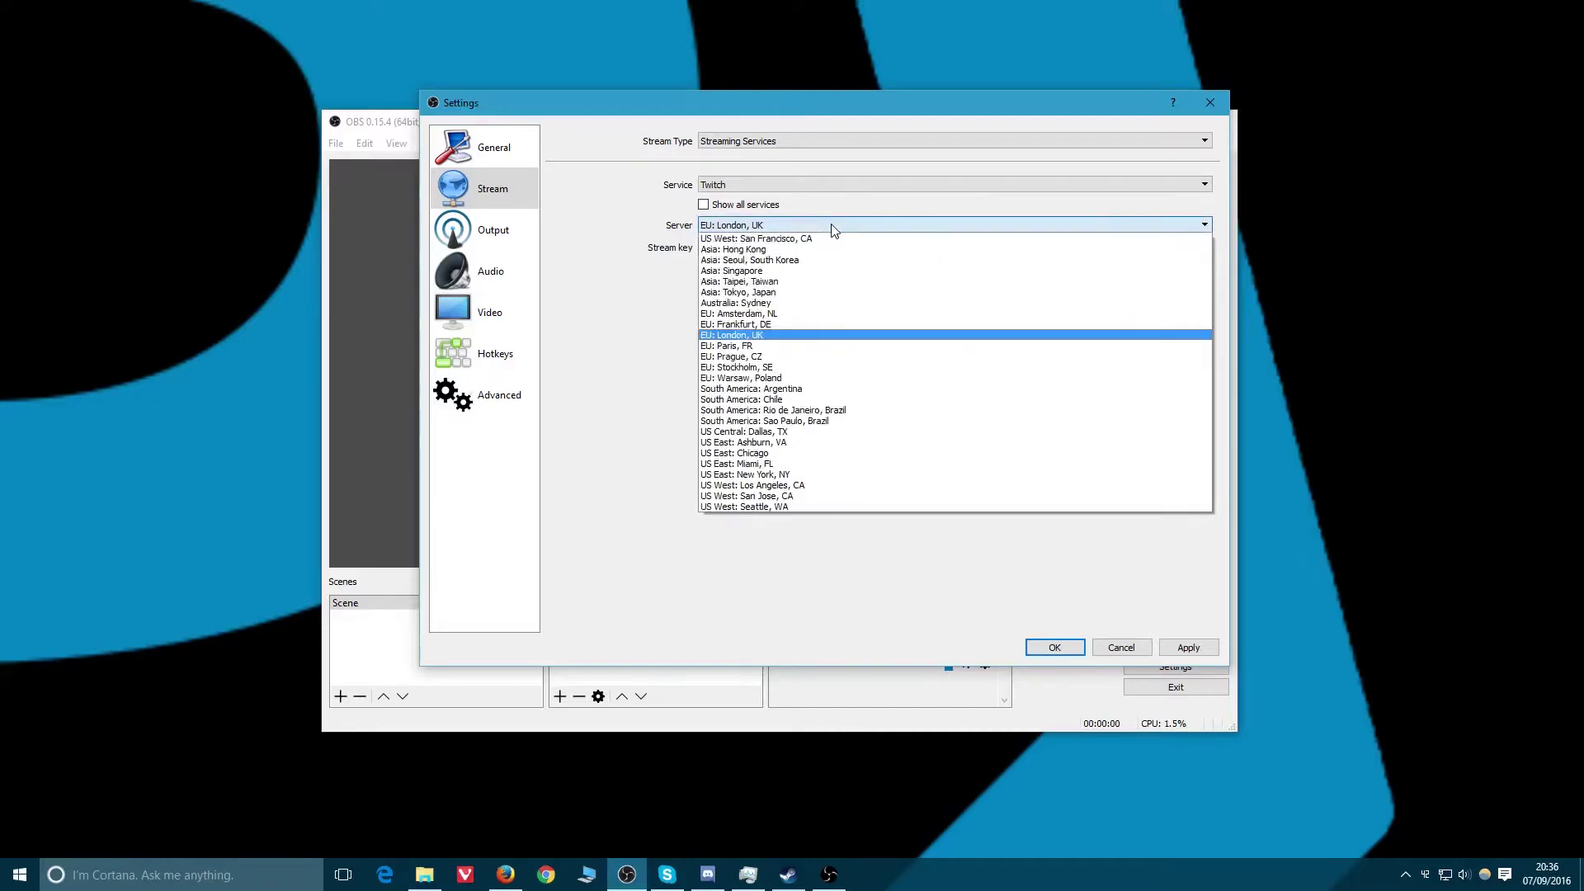
pyautogui.click(749, 349)
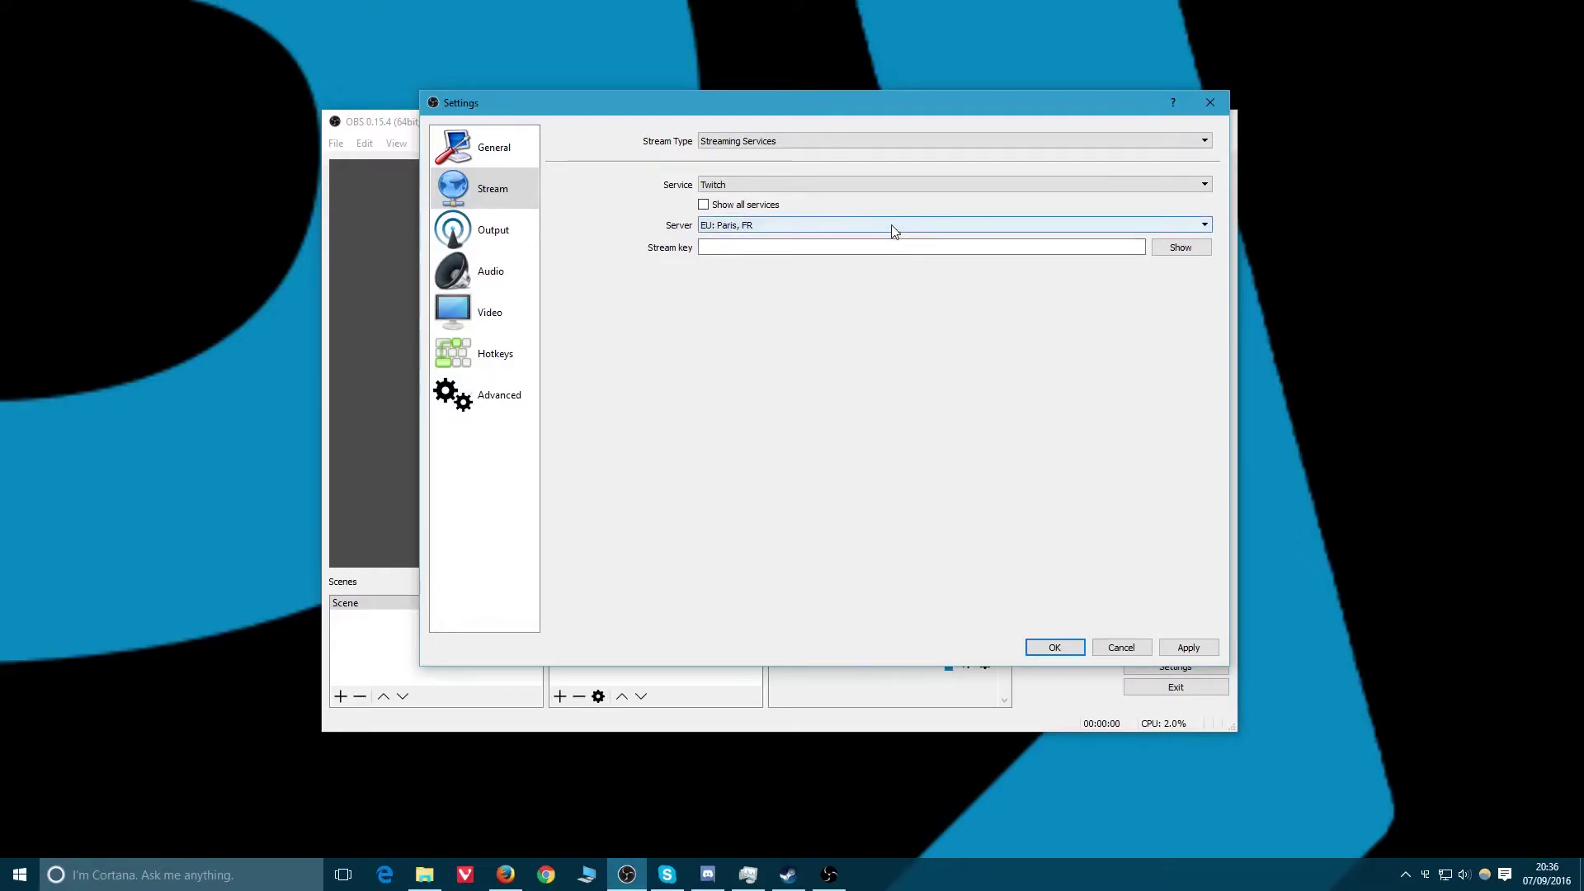
pyautogui.scroll(1, 891, 224)
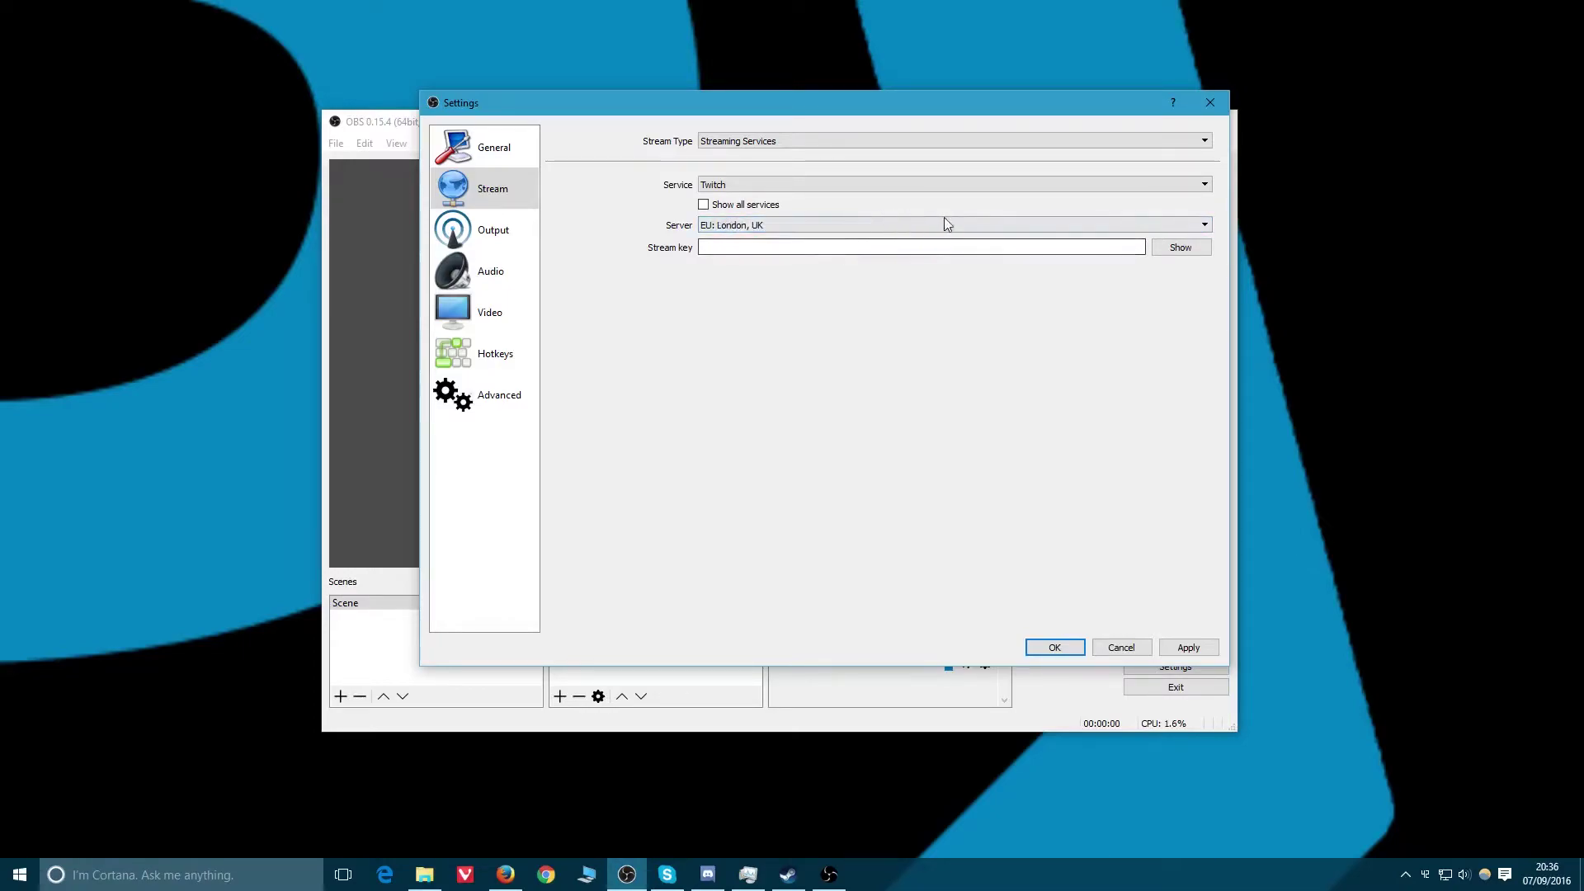
# - Switch the service to YouTube / YouTube Gaming and list its ingest servers
pyautogui.click(800, 184)
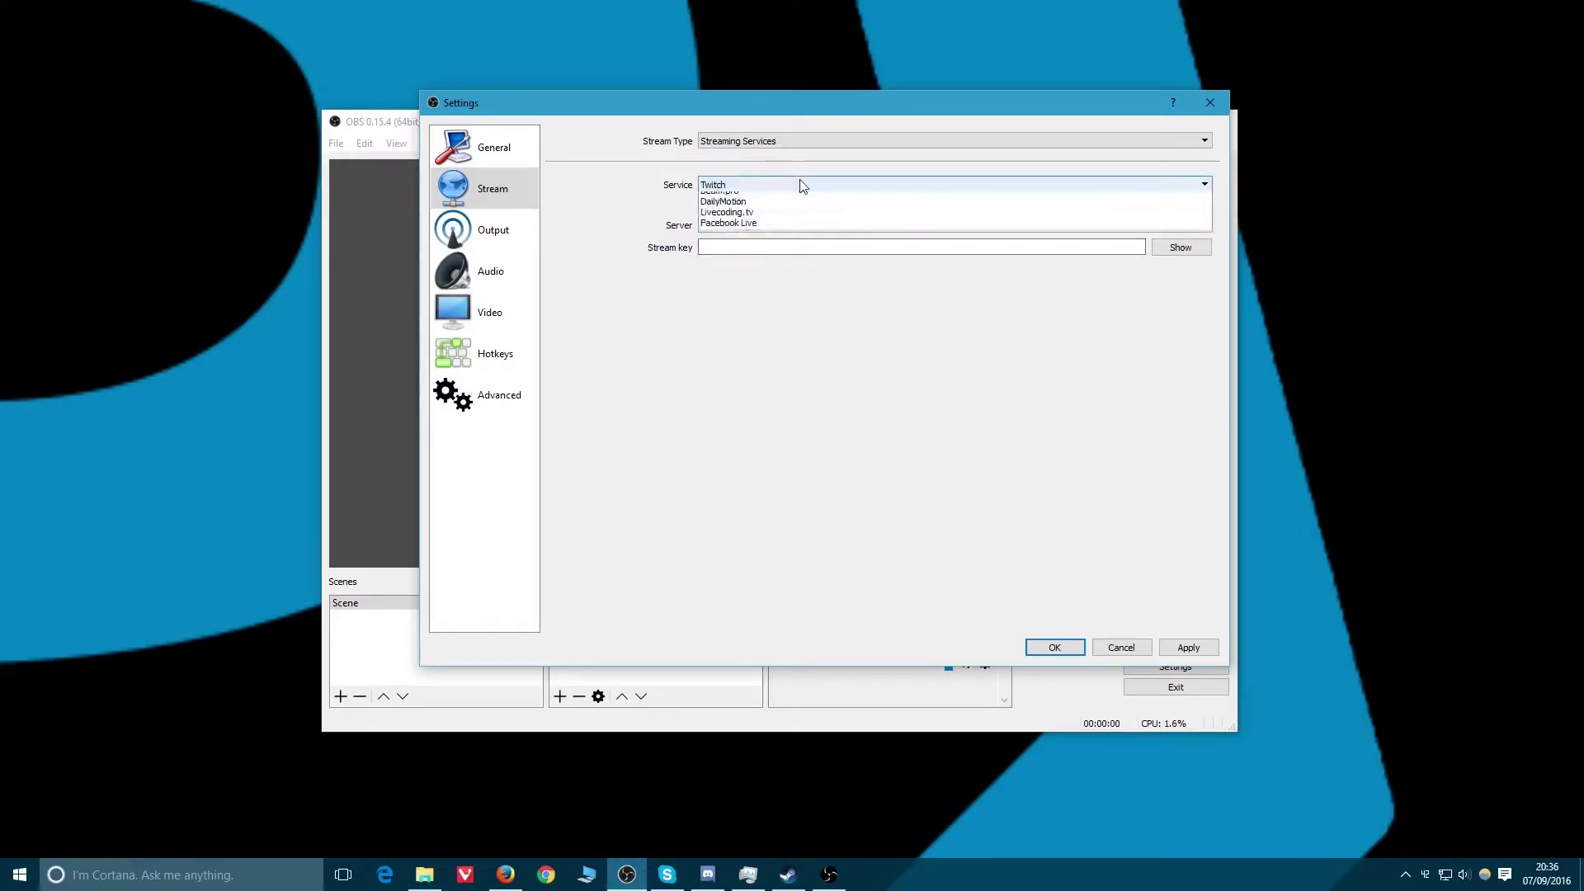
pyautogui.click(770, 212)
pyautogui.click(794, 225)
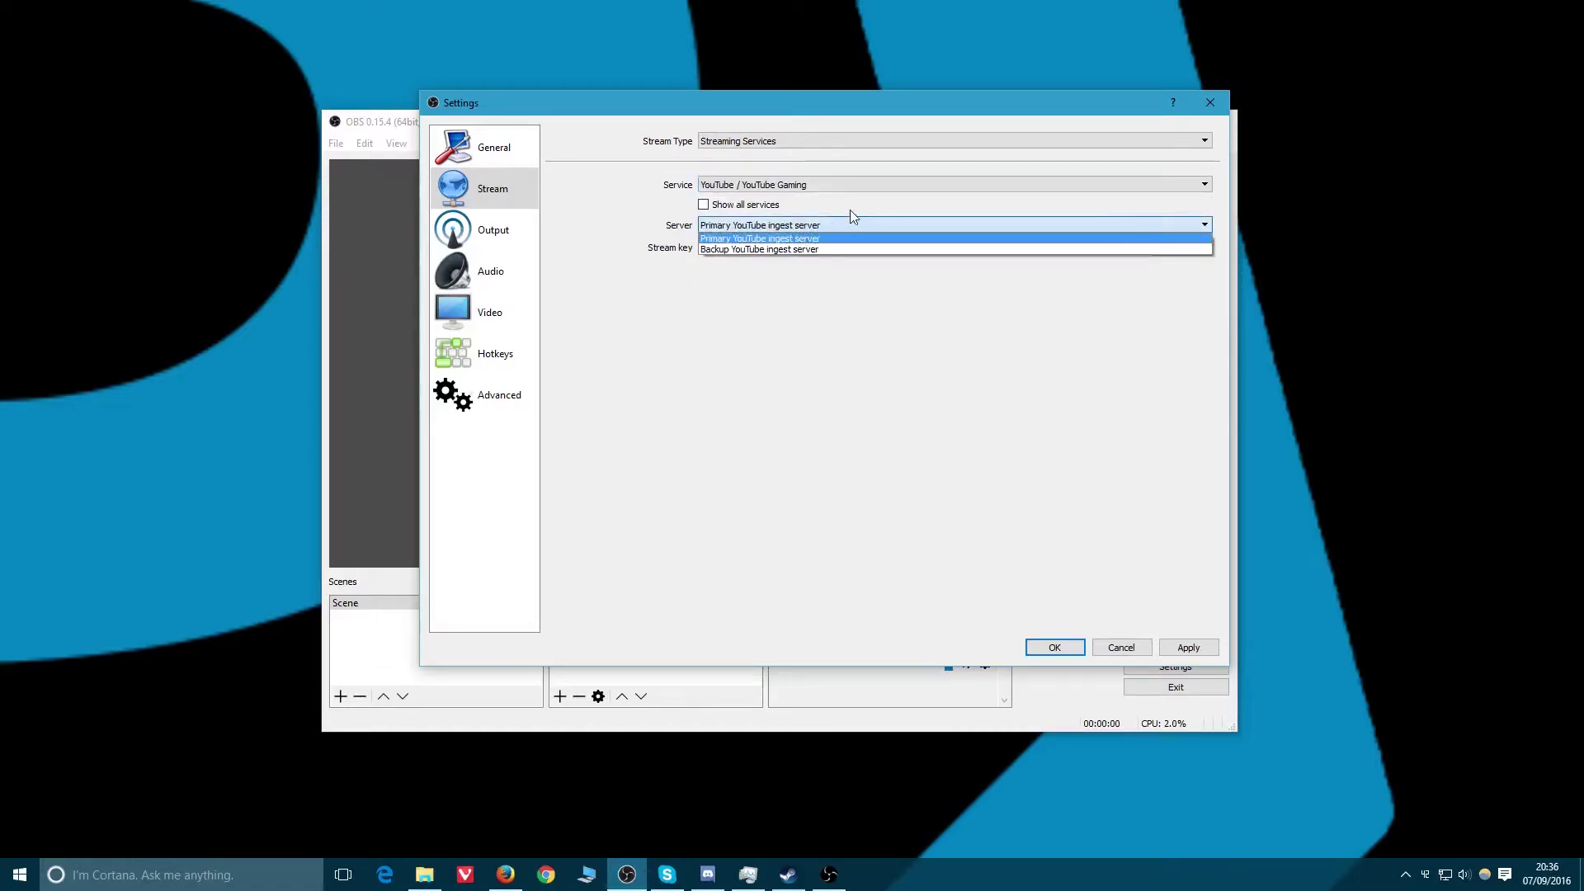
# - Set the streaming service to Twitch with EU: Paris, FR as its server
pyautogui.click(863, 184)
pyautogui.click(850, 197)
pyautogui.click(814, 226)
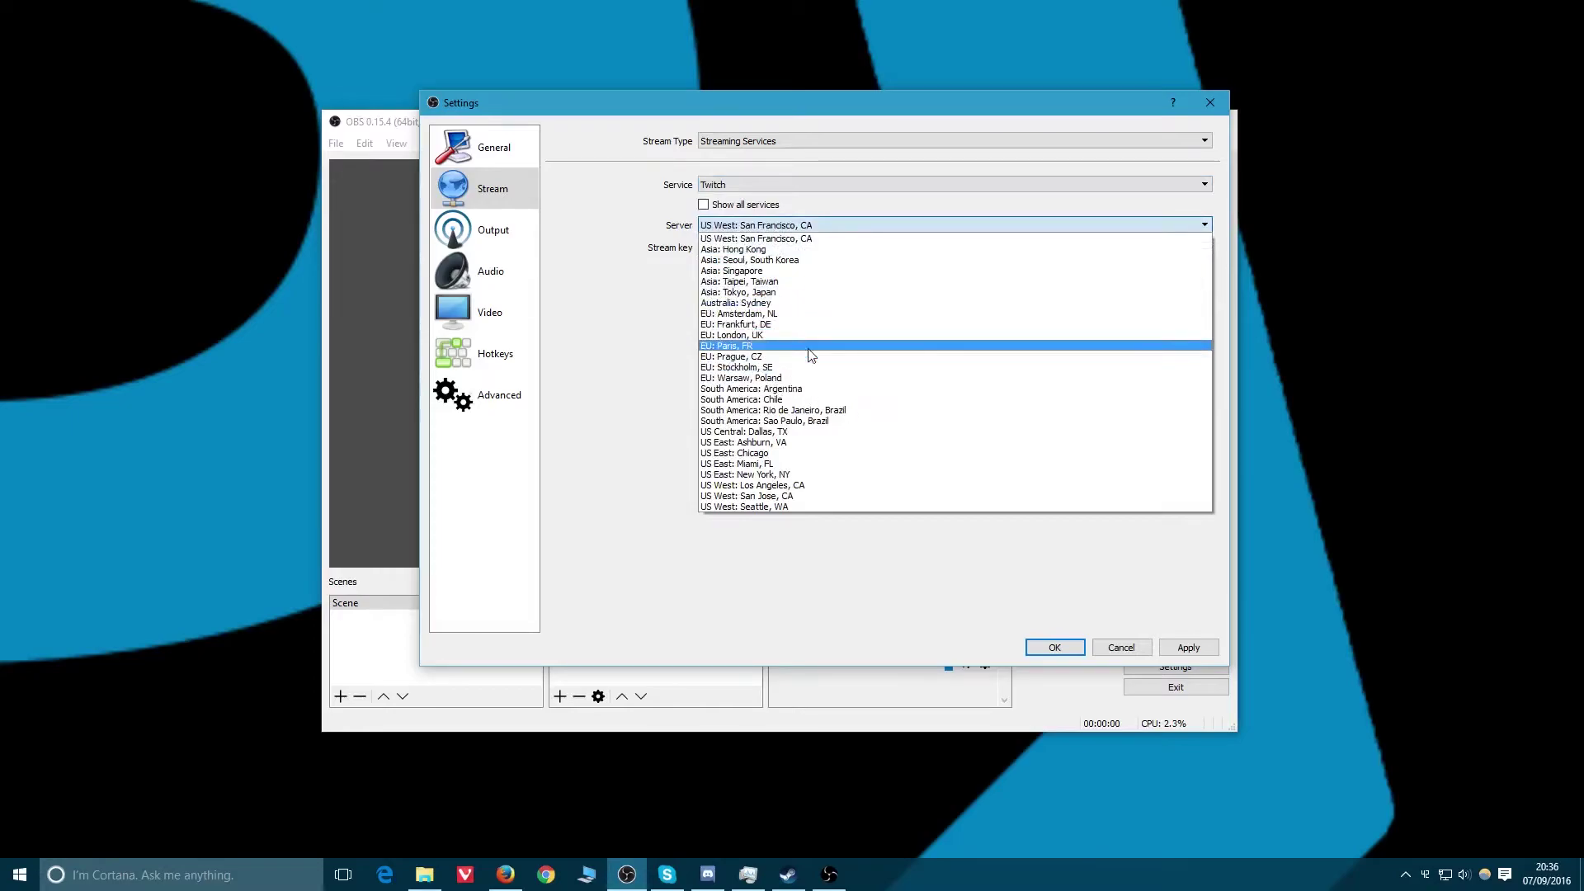
pyautogui.click(726, 349)
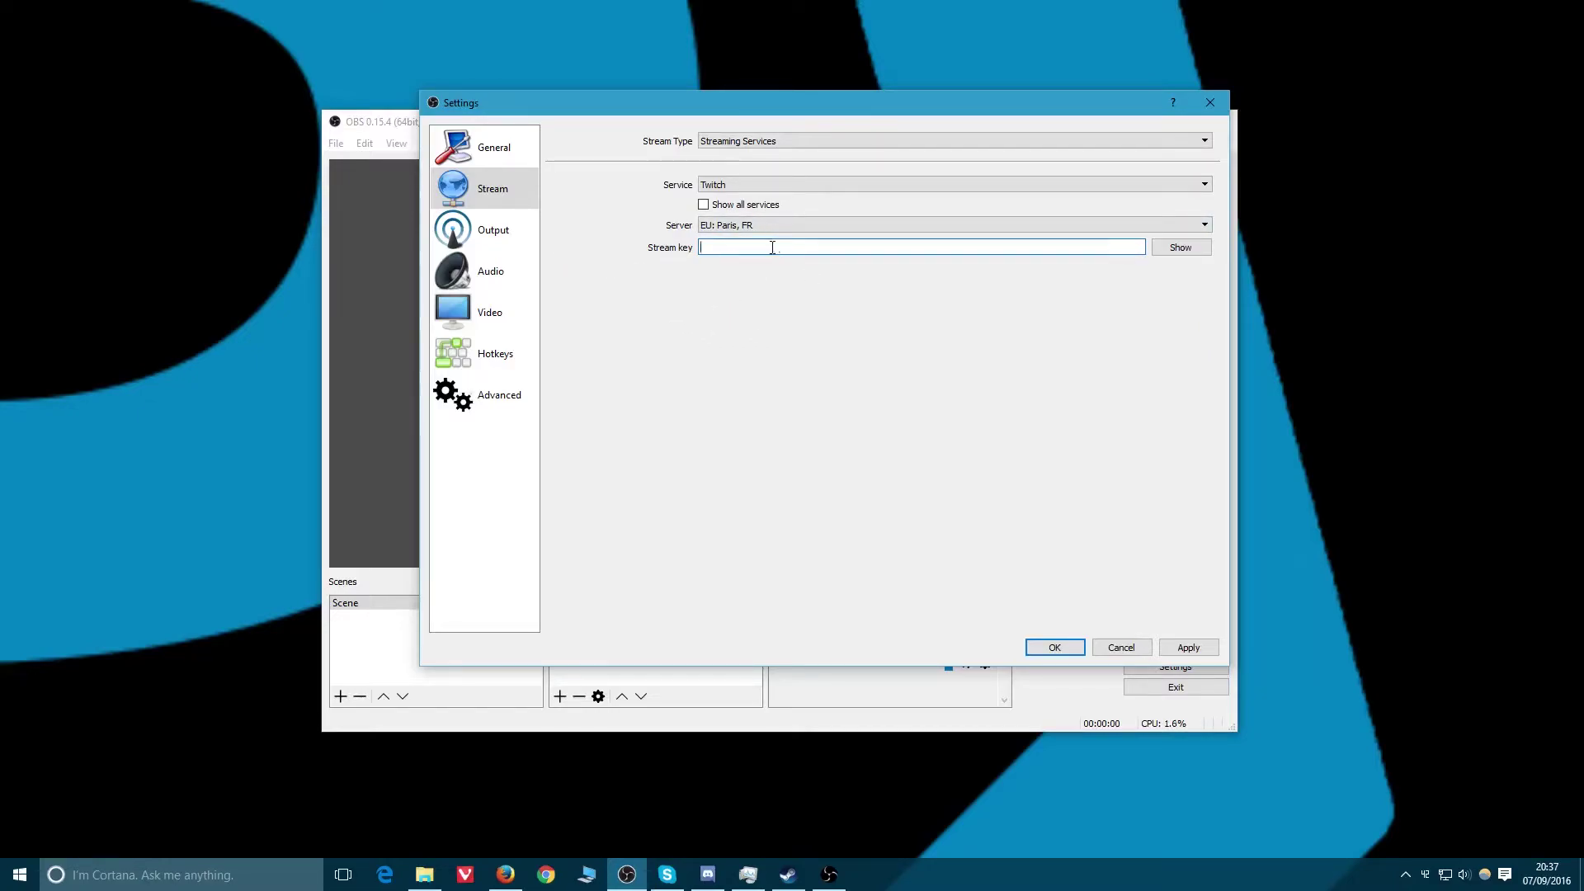
# - Open the Output settings and compare the Advanced output mode with Simple, ending on Simple
pyautogui.click(496, 230)
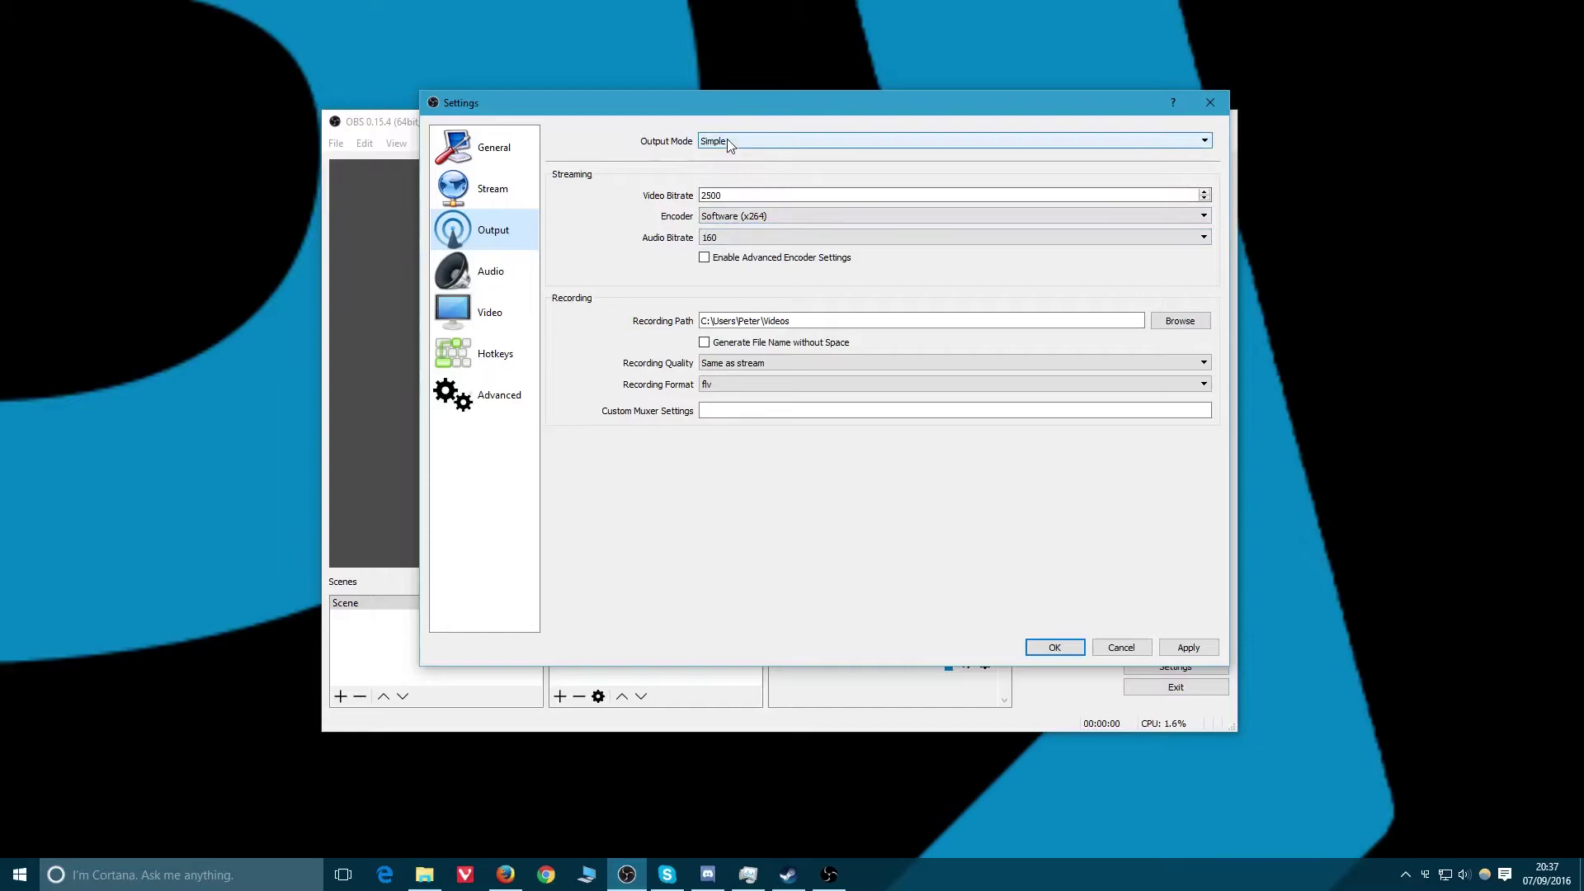
pyautogui.click(757, 149)
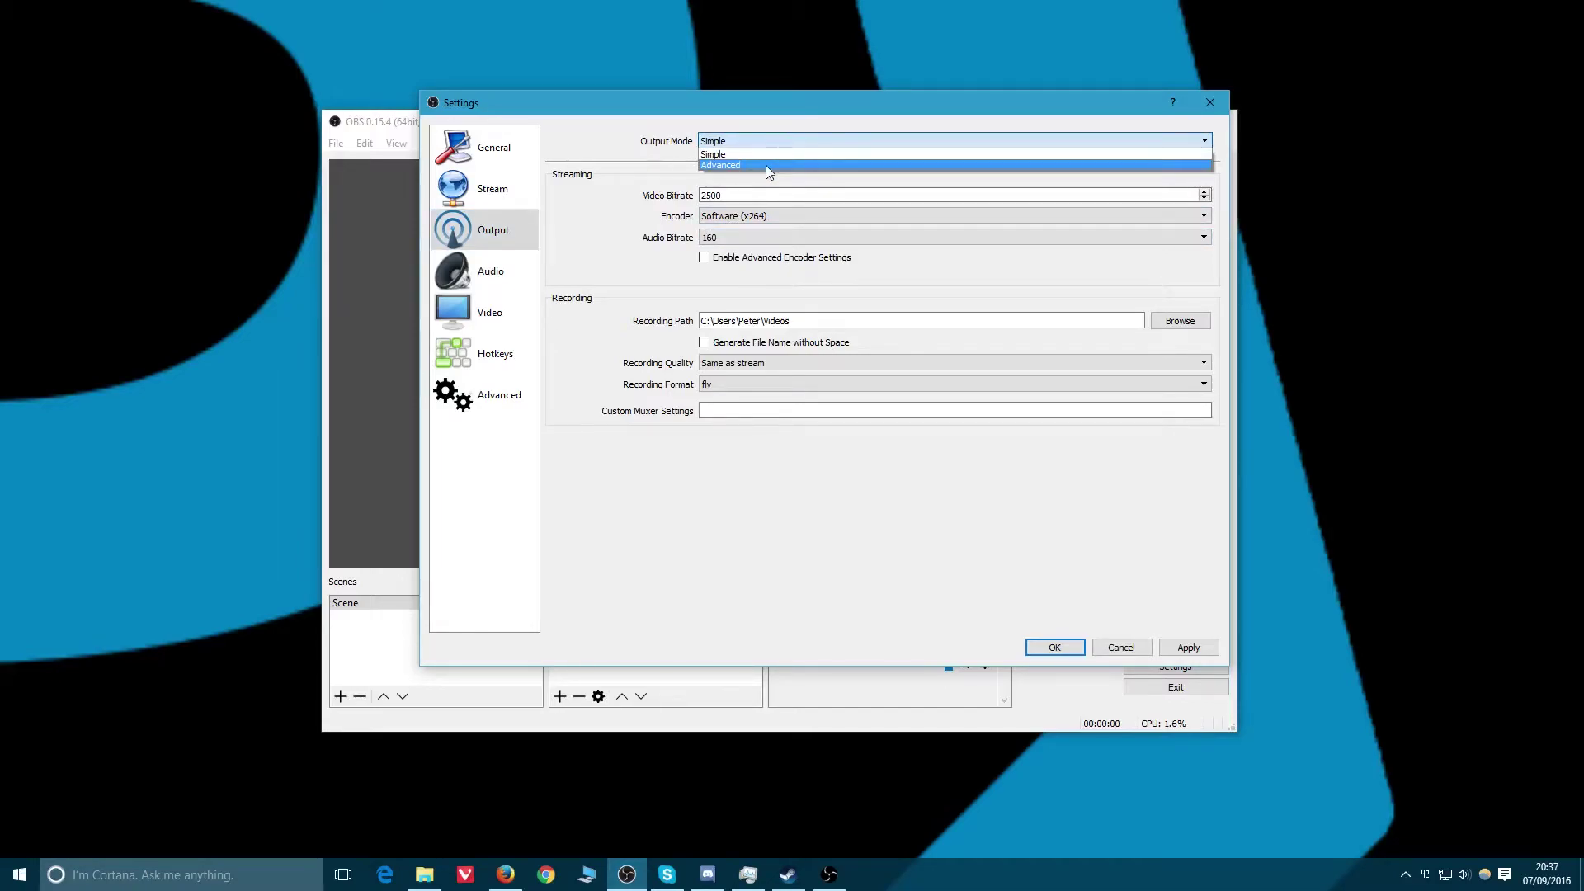
pyautogui.click(766, 165)
pyautogui.click(766, 142)
pyautogui.click(742, 152)
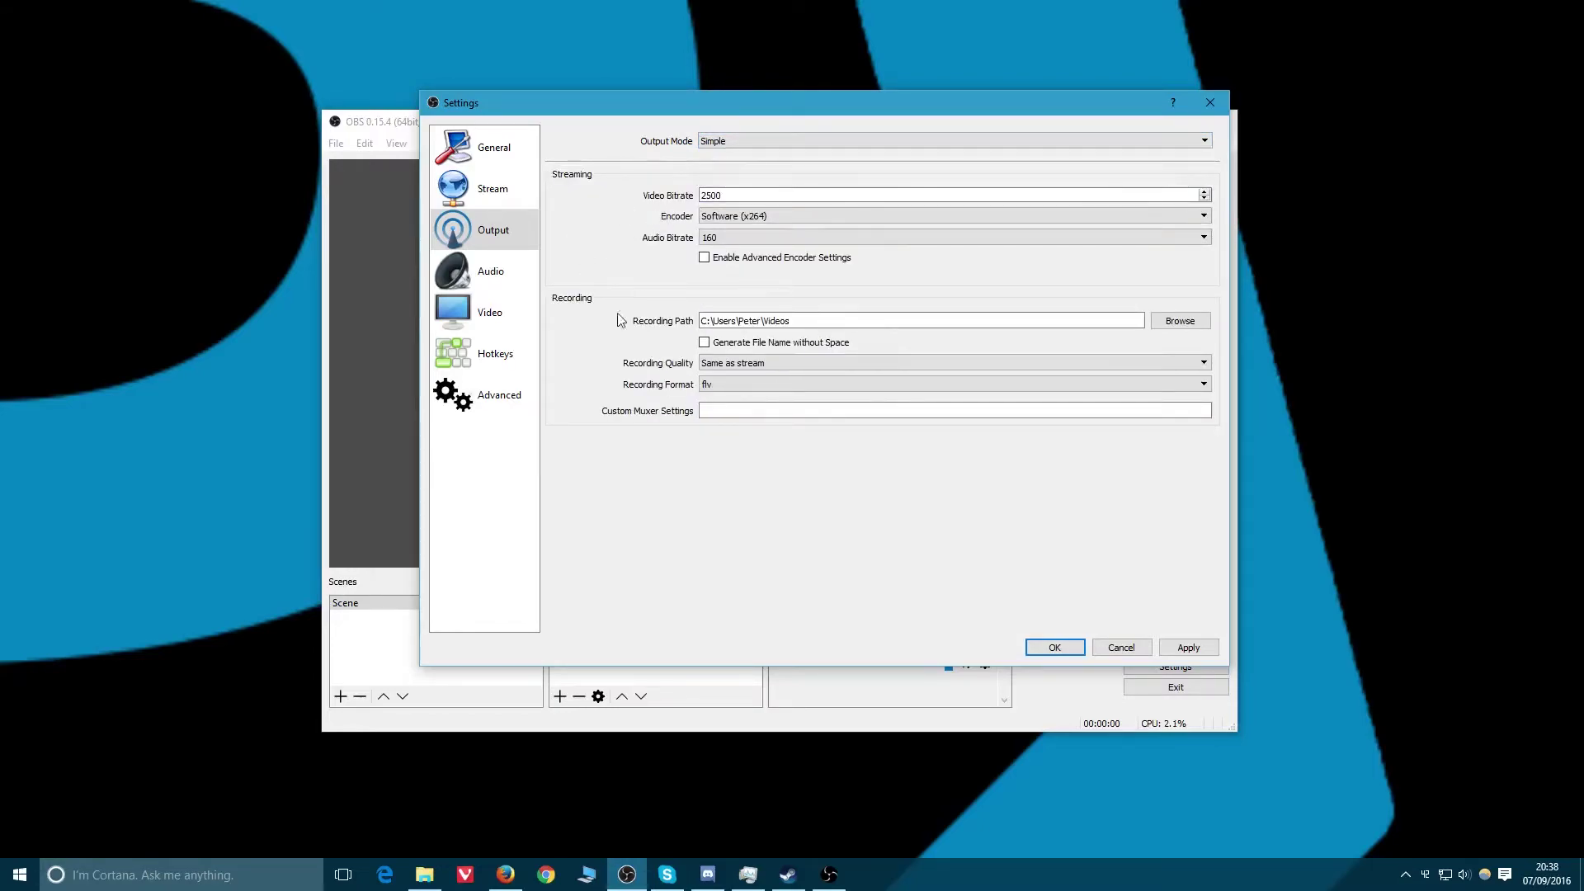
# - Set the streaming video bitrate to 3000 and check which encoders Simple mode offers
pyautogui.moveTo(732, 194); pyautogui.dragTo(670, 190)
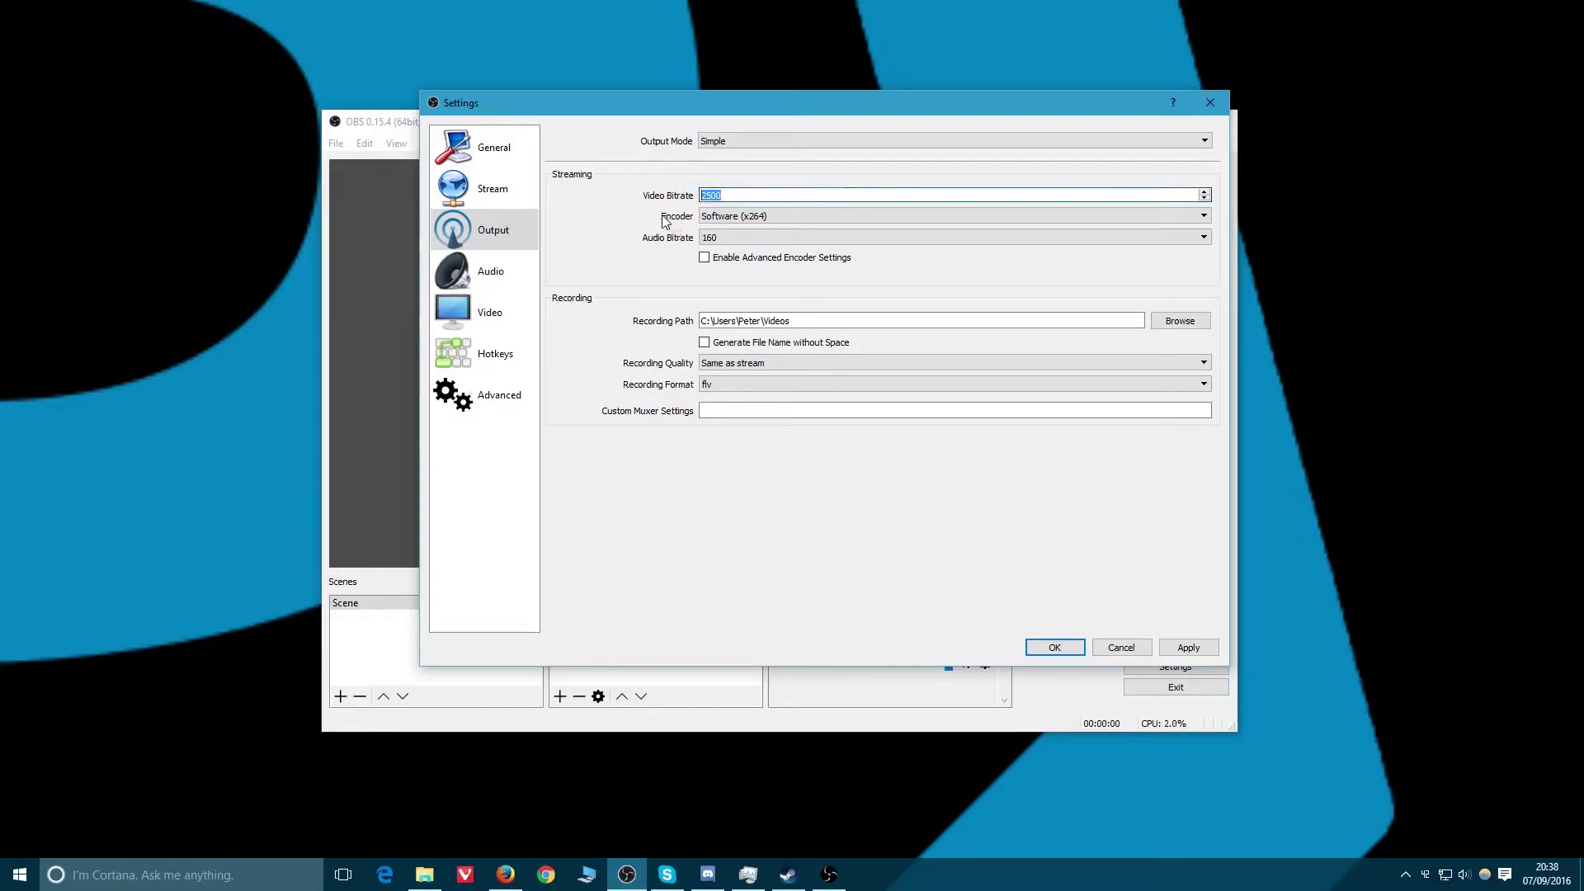
pyautogui.write('3000')
pyautogui.click(743, 216)
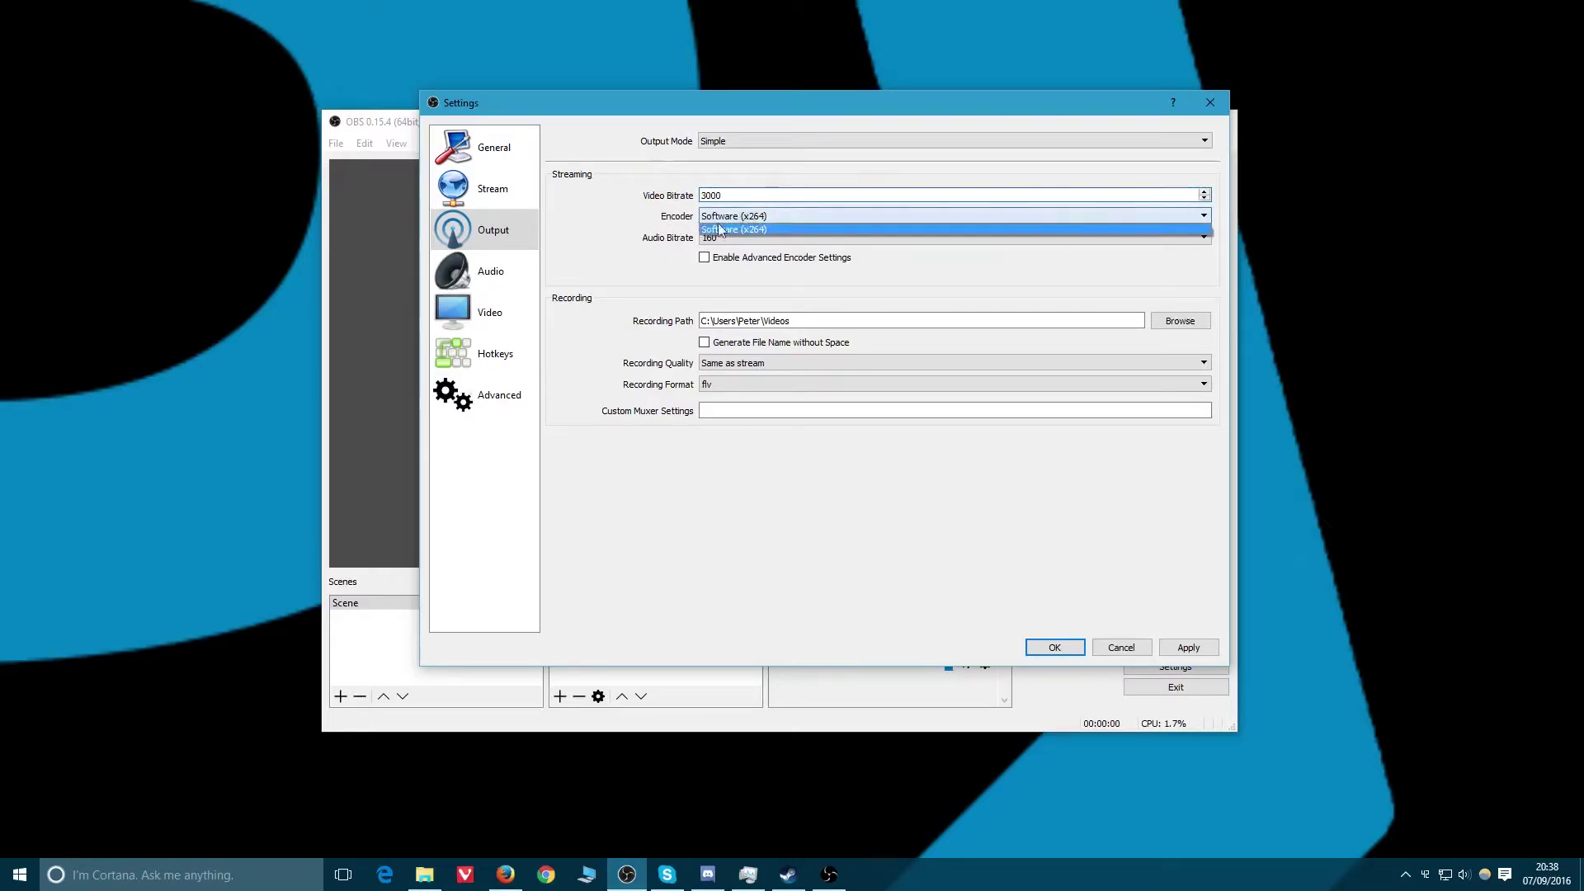
pyautogui.click(649, 235)
pyautogui.click(776, 216)
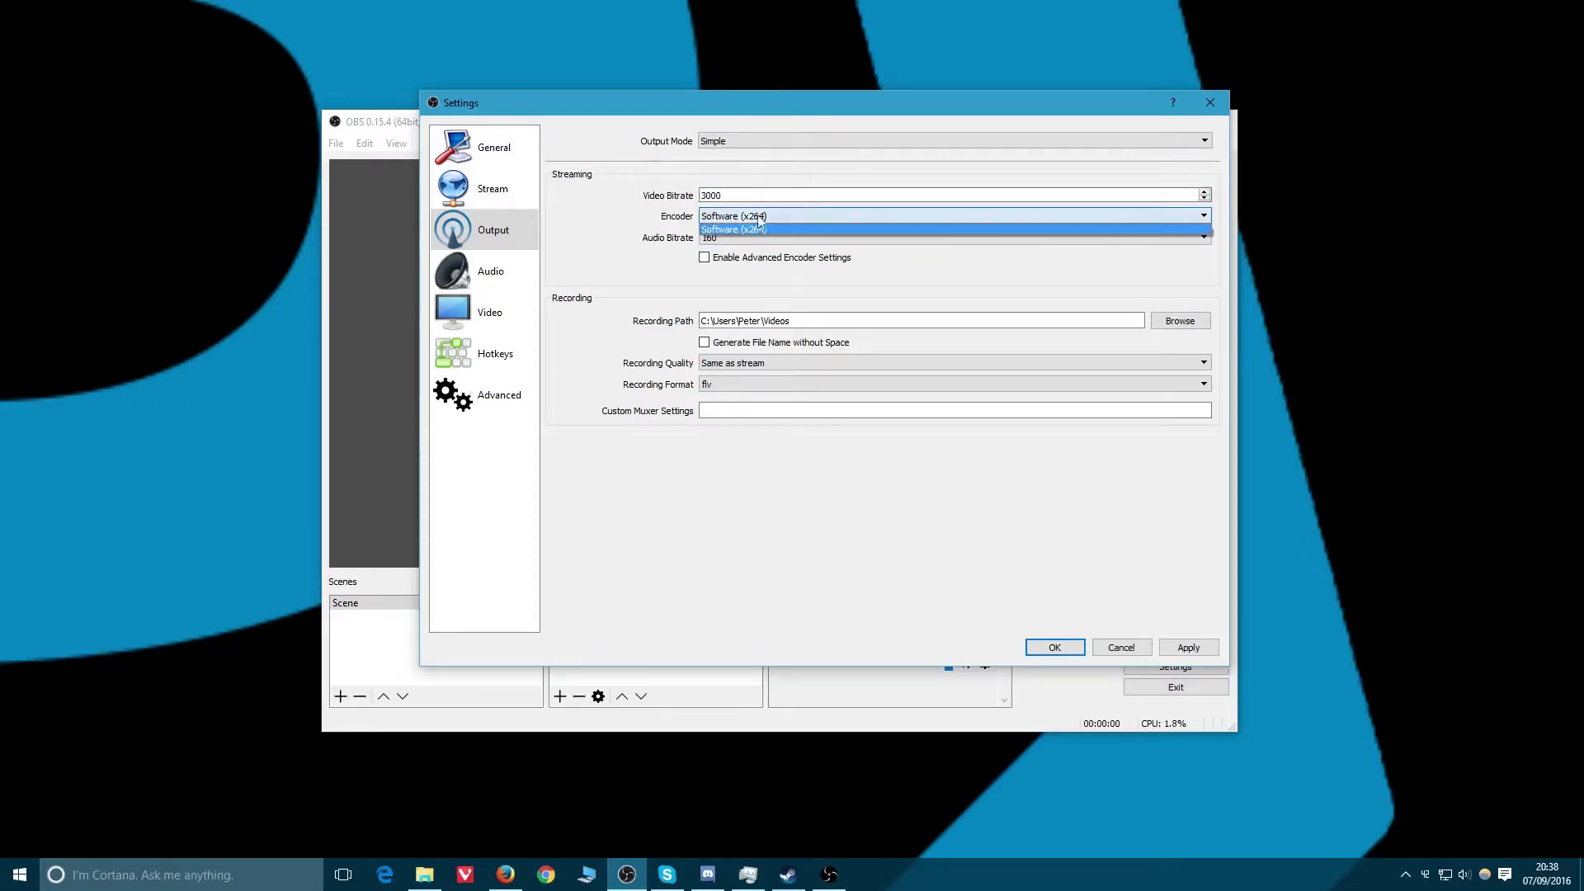
pyautogui.click(657, 244)
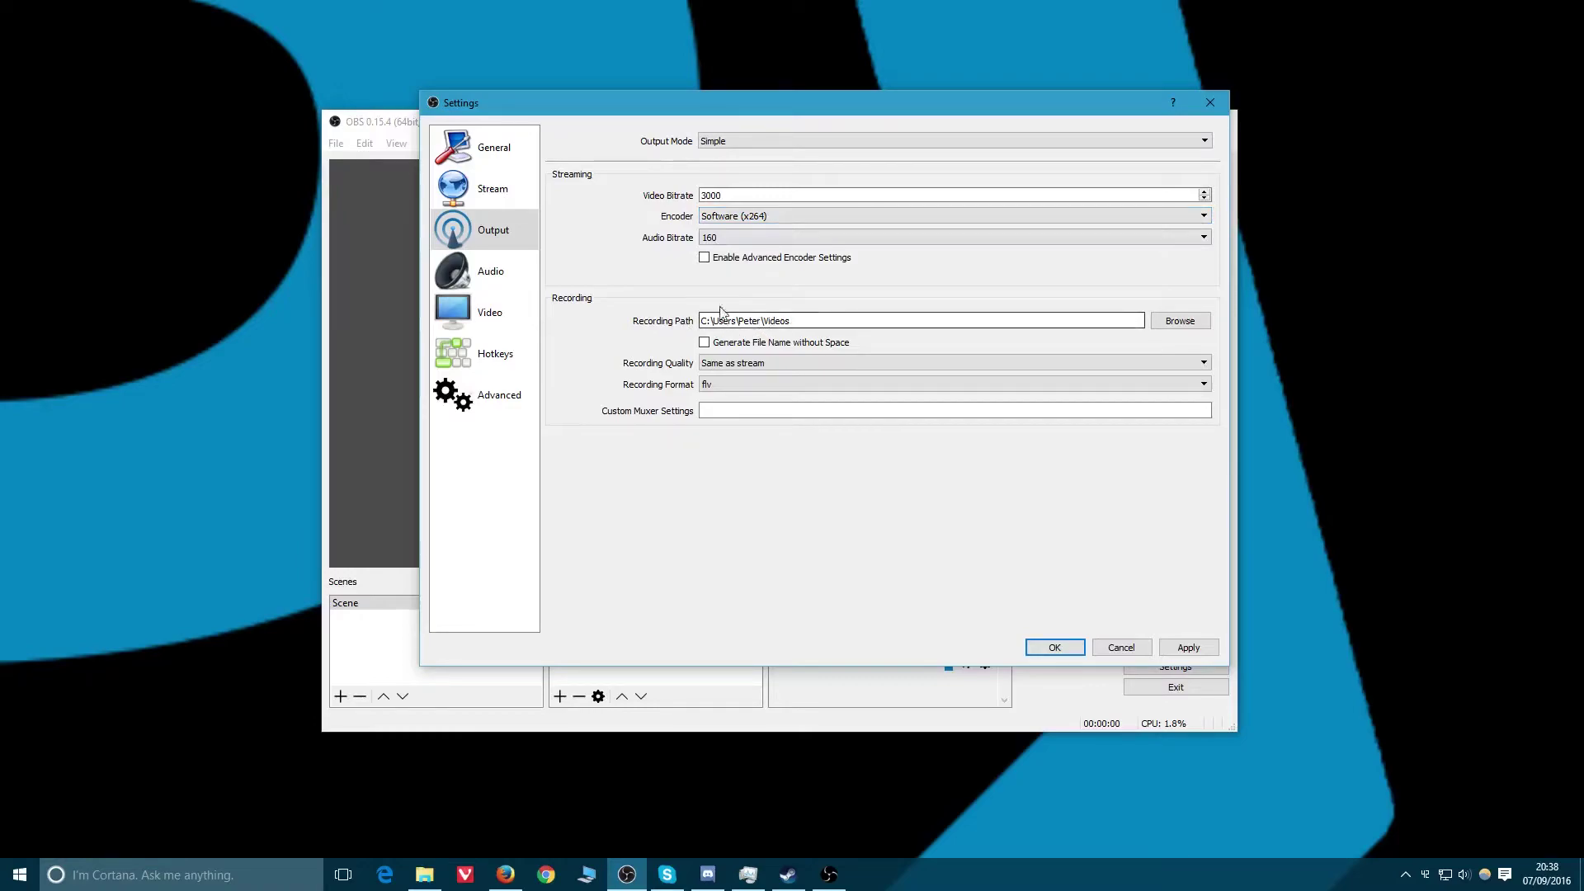
# - Examine the advanced encoder settings and the recording quality choices of the Simple output mode
pyautogui.click(725, 261)
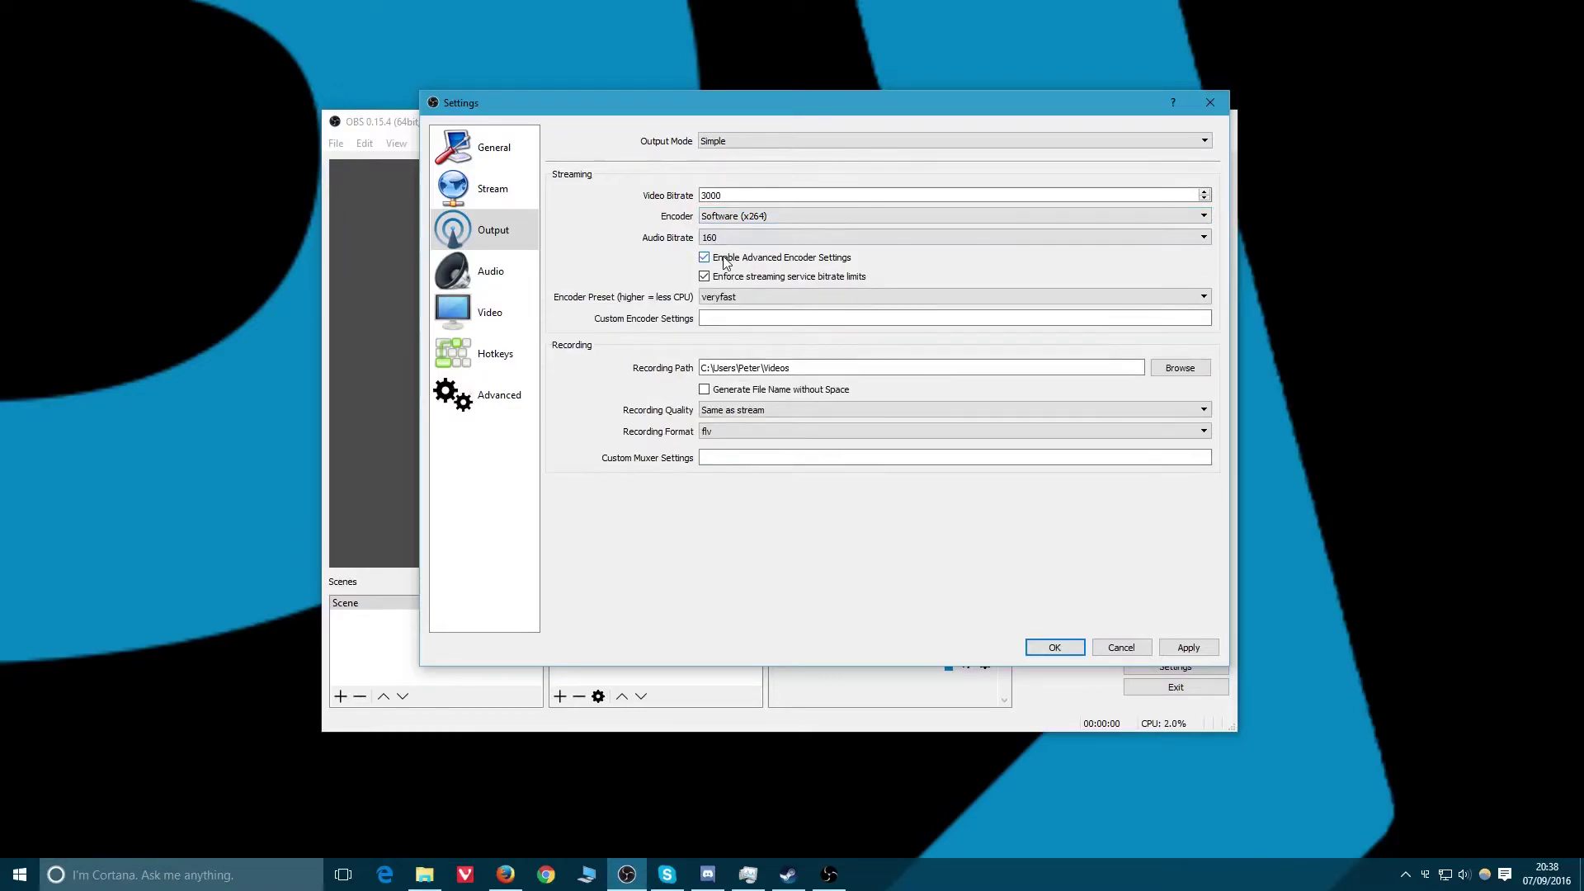
pyautogui.click(704, 258)
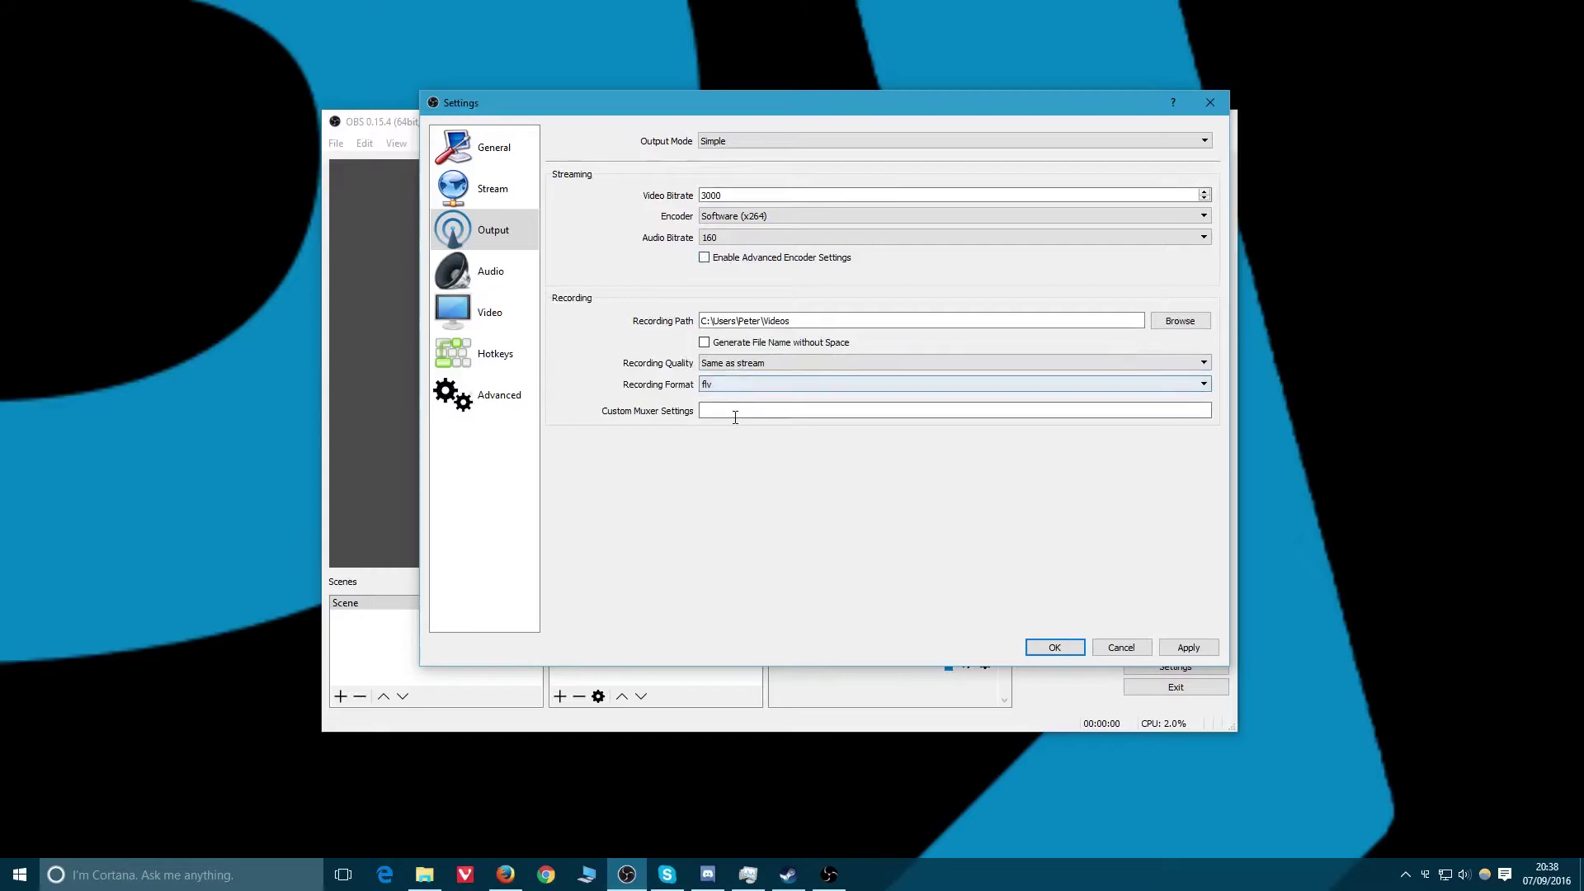
pyautogui.click(730, 364)
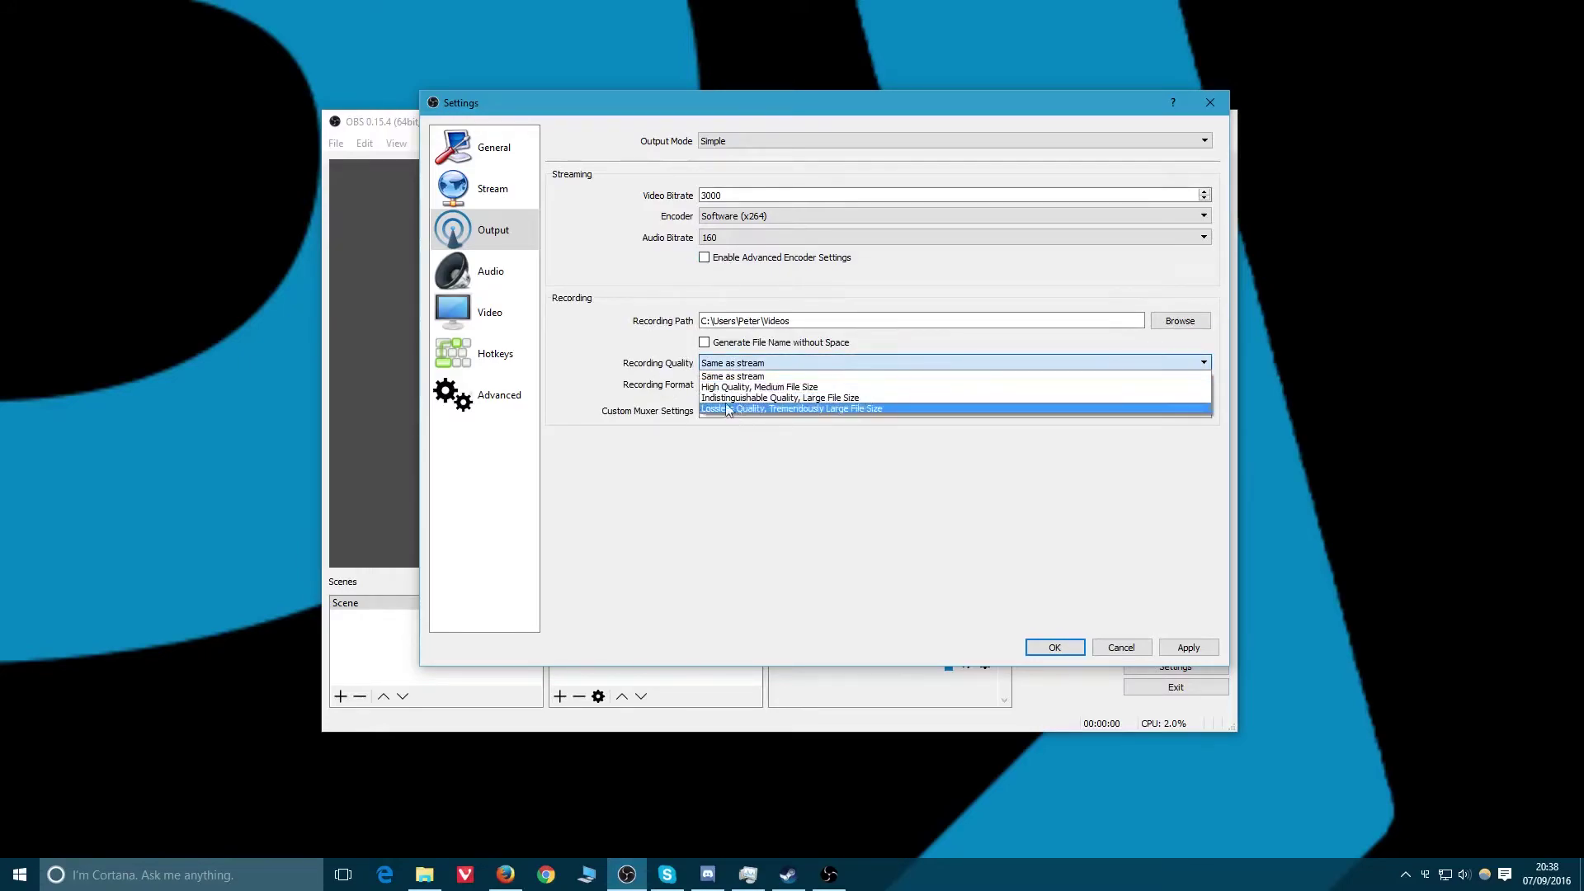
pyautogui.click(617, 350)
# - Switch the output mode to Advanced and review the streaming encoder choices, leaving x264 with the streaming service encoder settings enforced
pyautogui.click(758, 142)
pyautogui.click(744, 162)
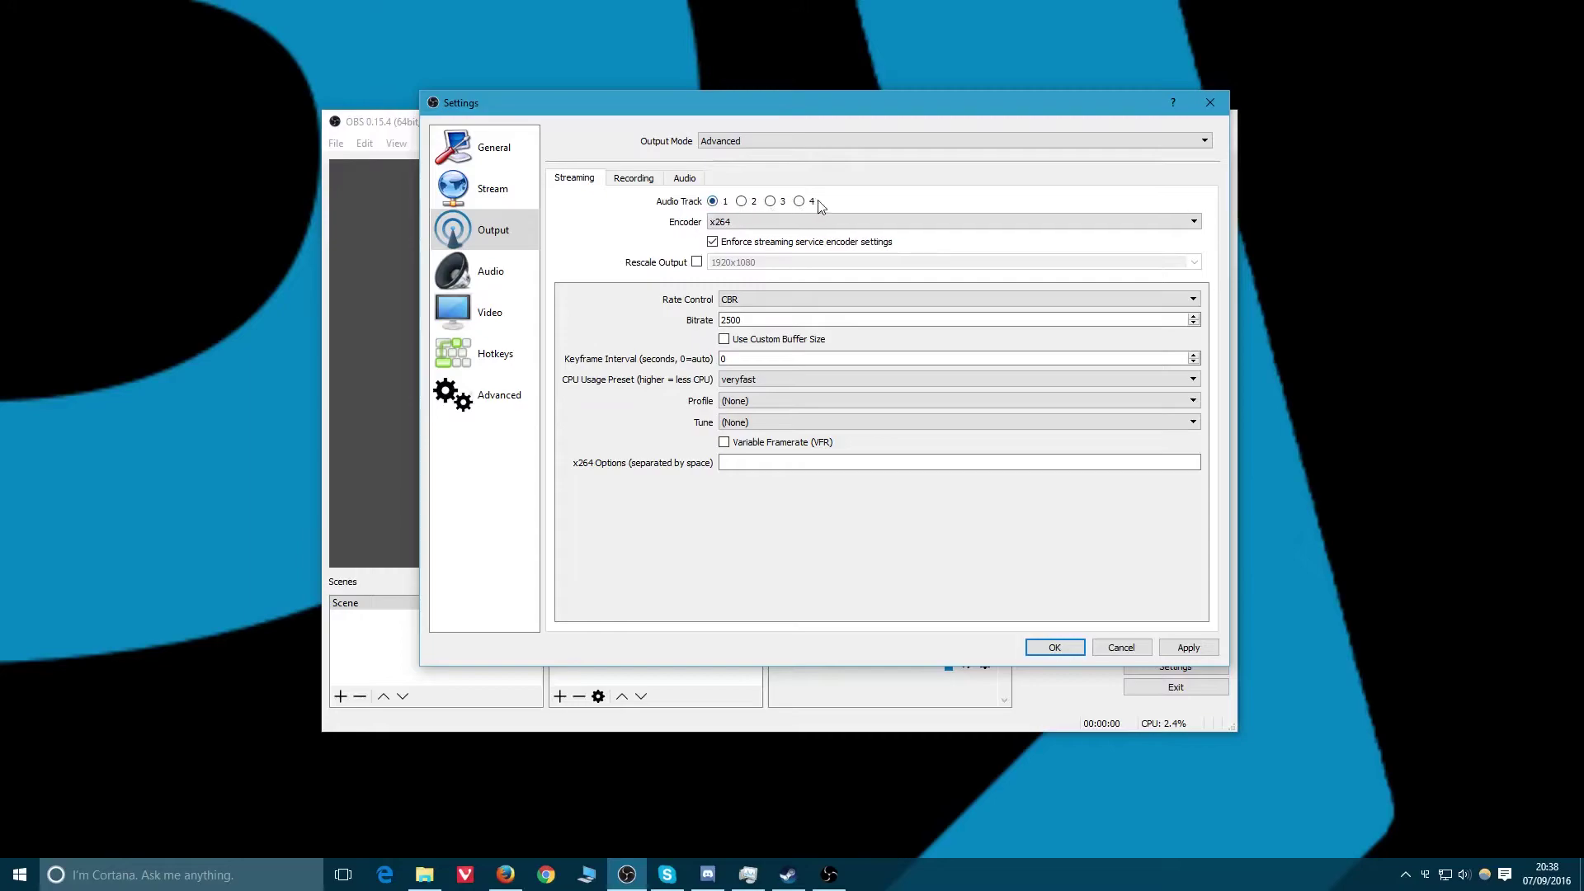
pyautogui.click(737, 231)
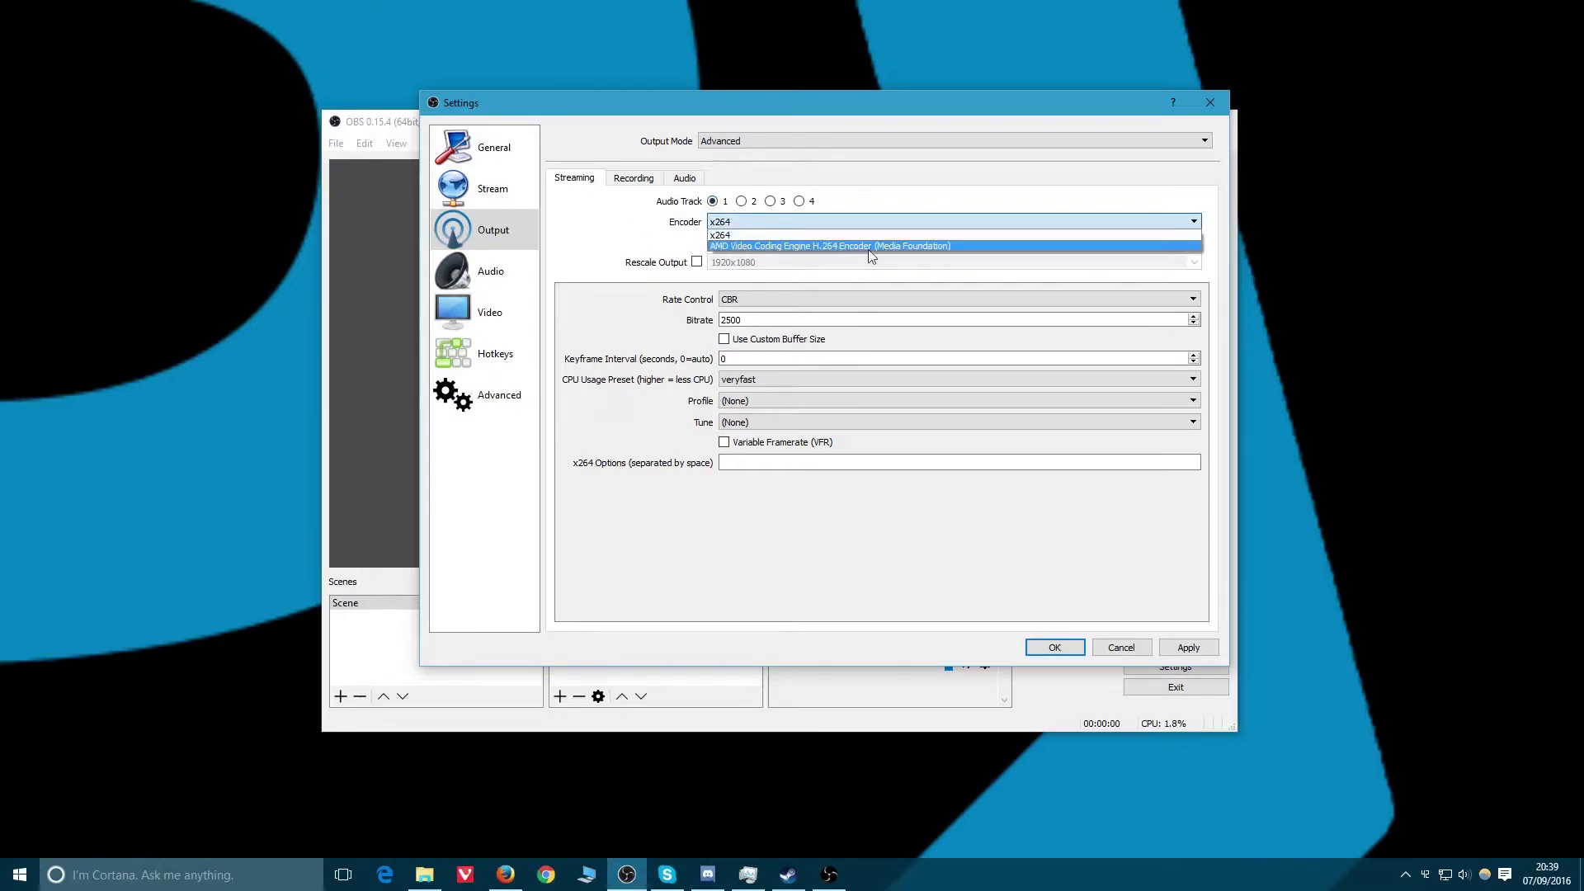
pyautogui.click(669, 230)
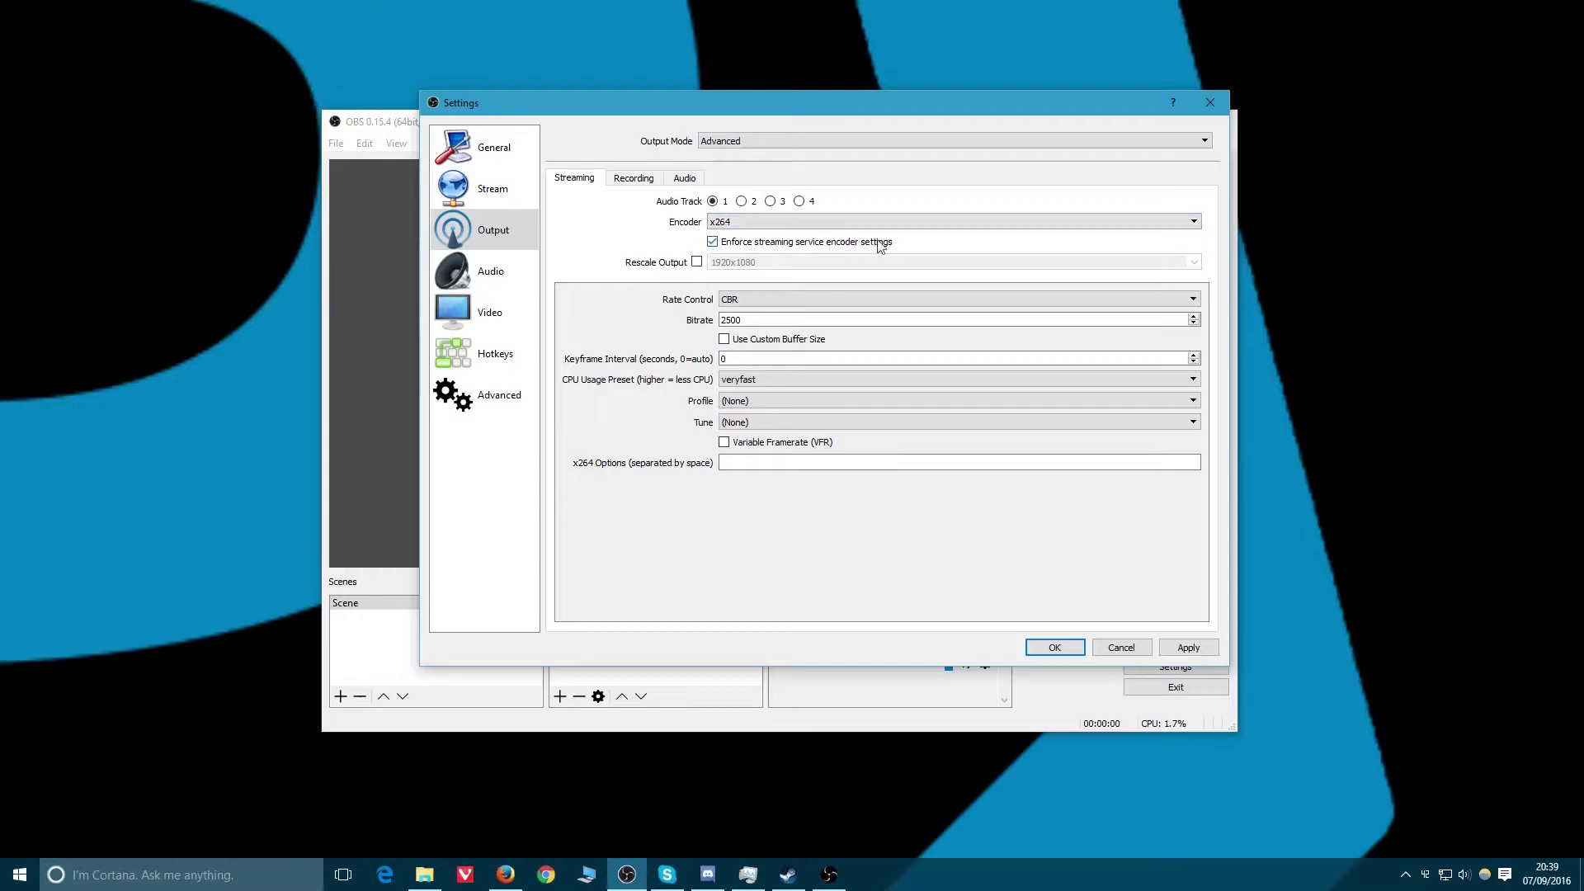
pyautogui.click(745, 245)
# - Try rescaling the streaming output to 1280x720
pyautogui.click(697, 261)
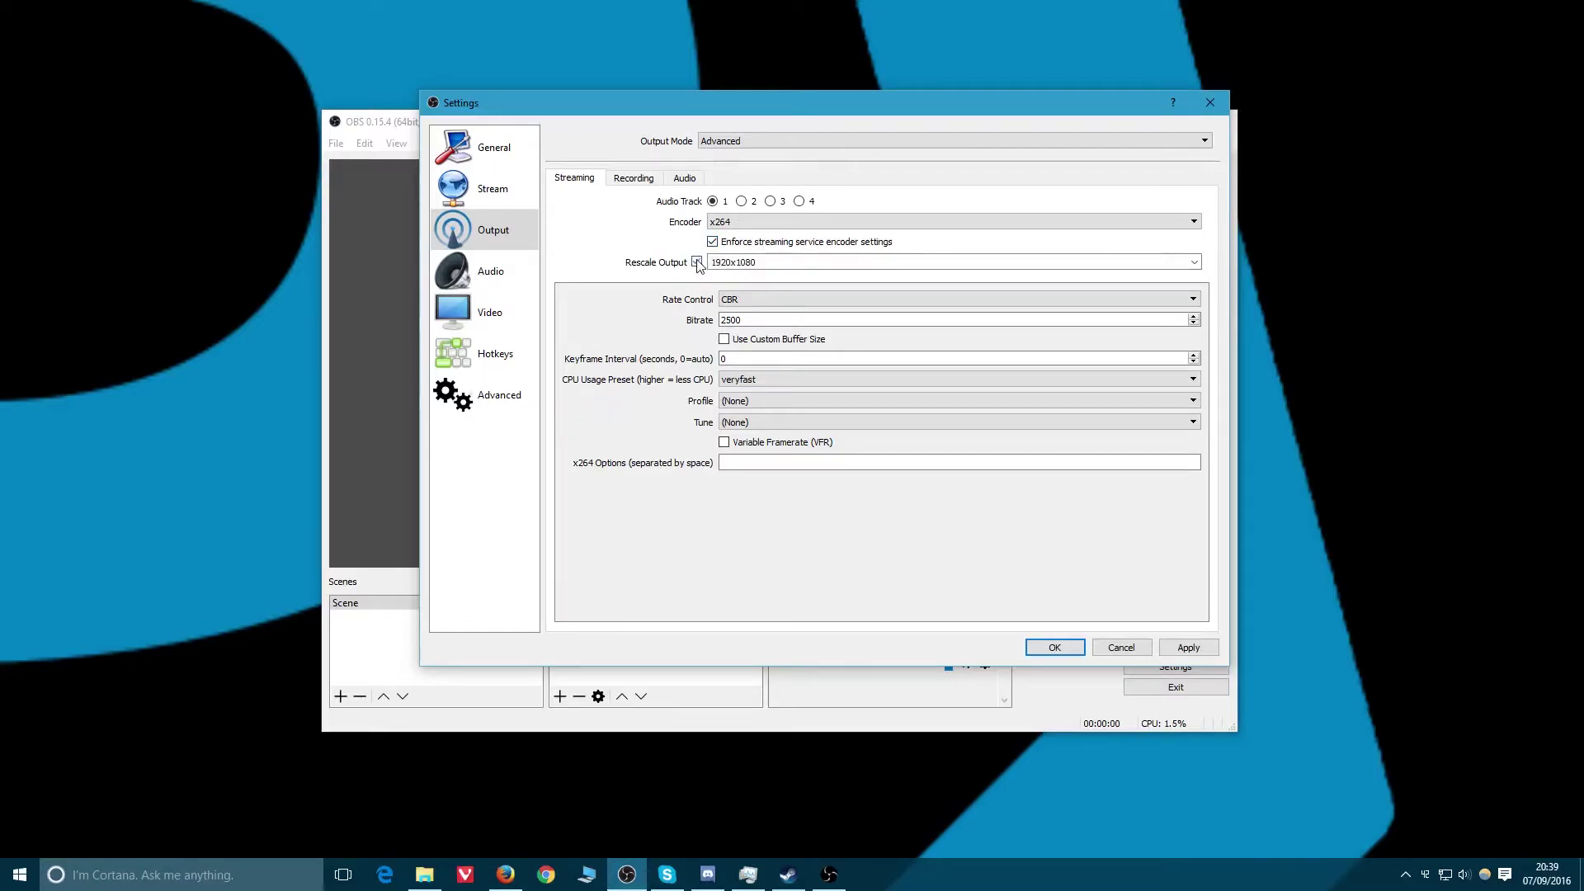
pyautogui.click(1194, 261)
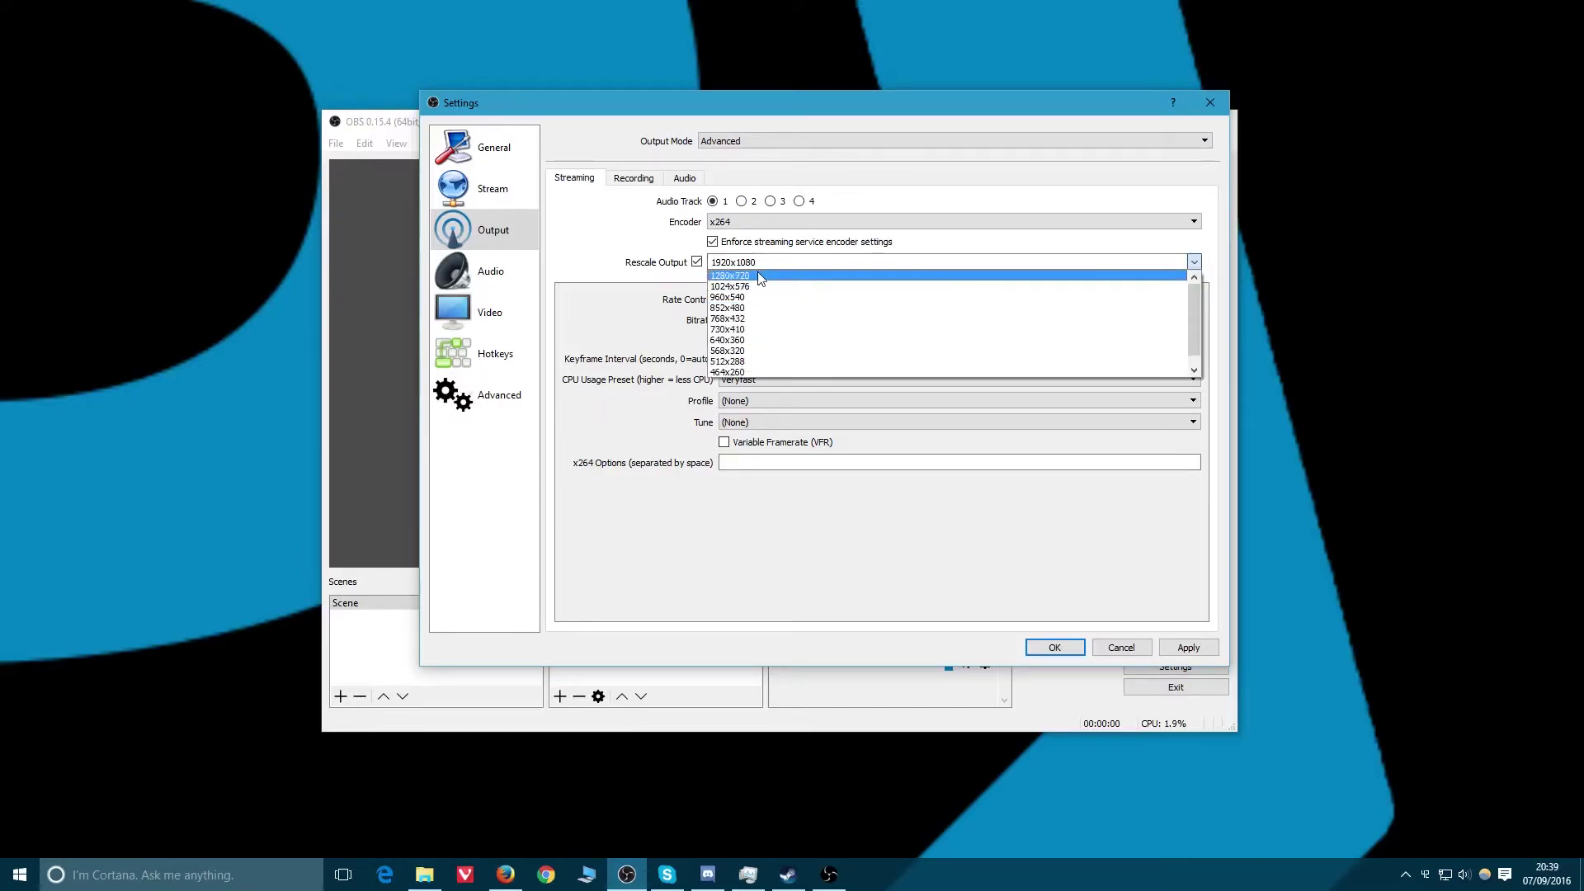
pyautogui.click(730, 275)
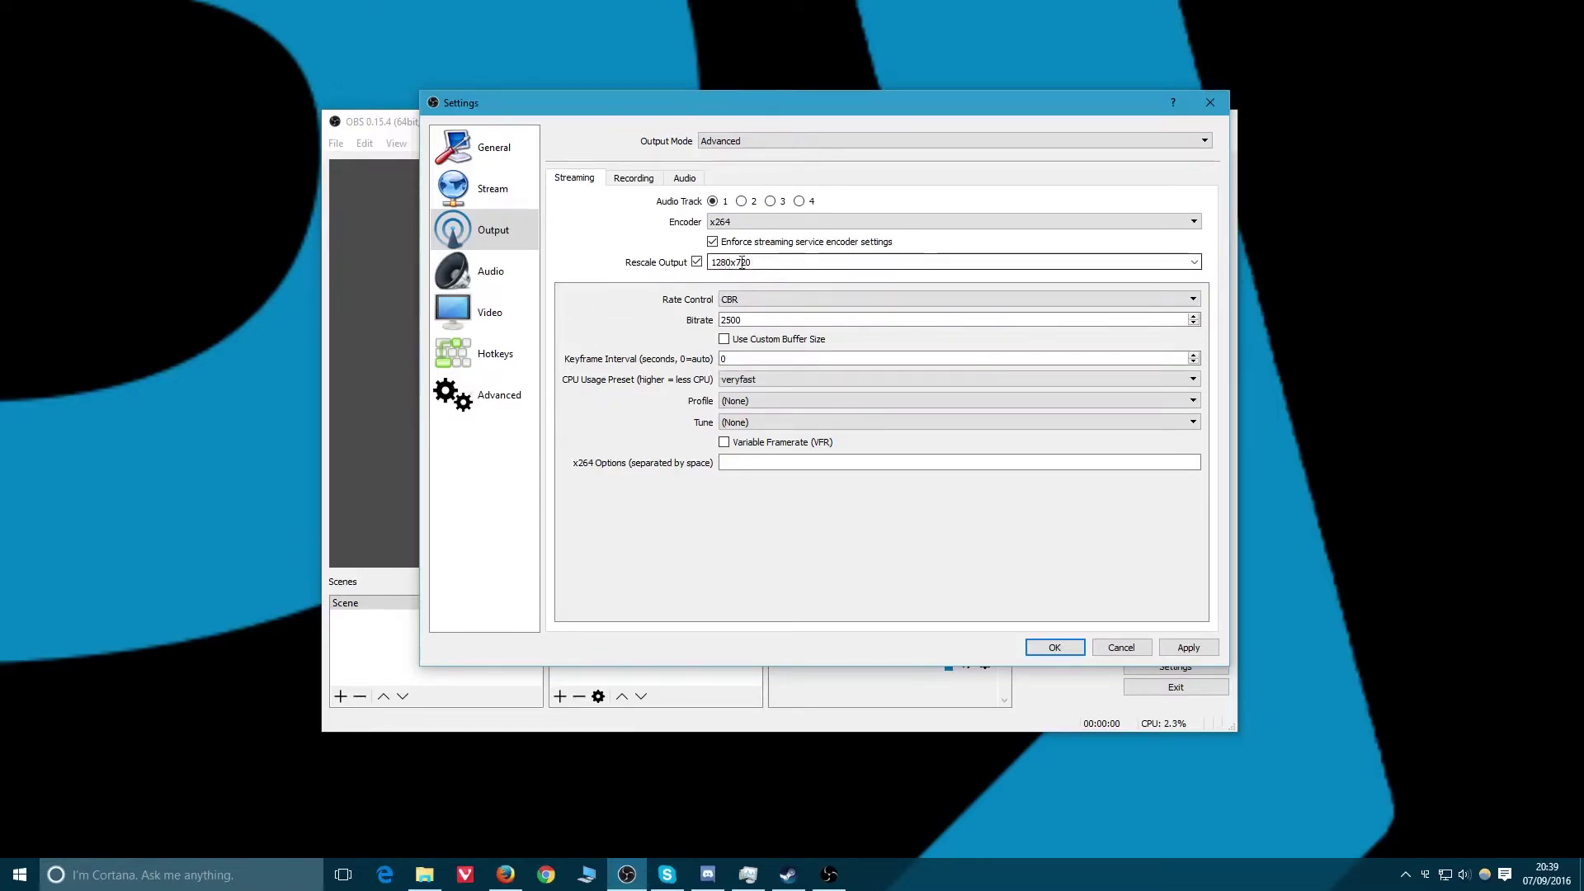
pyautogui.click(792, 262)
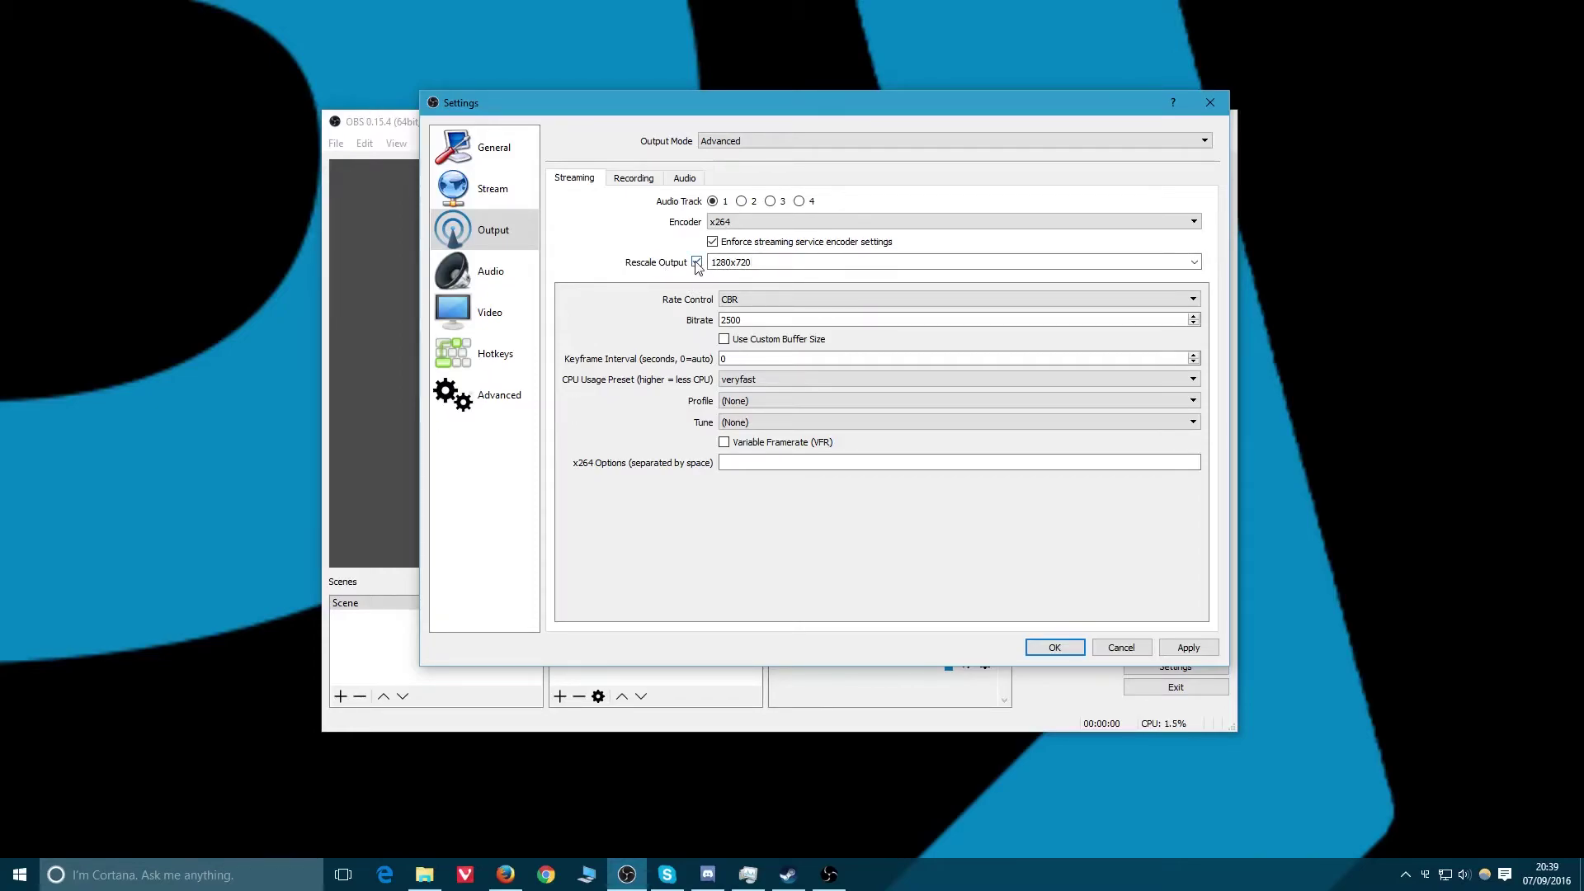
pyautogui.click(698, 262)
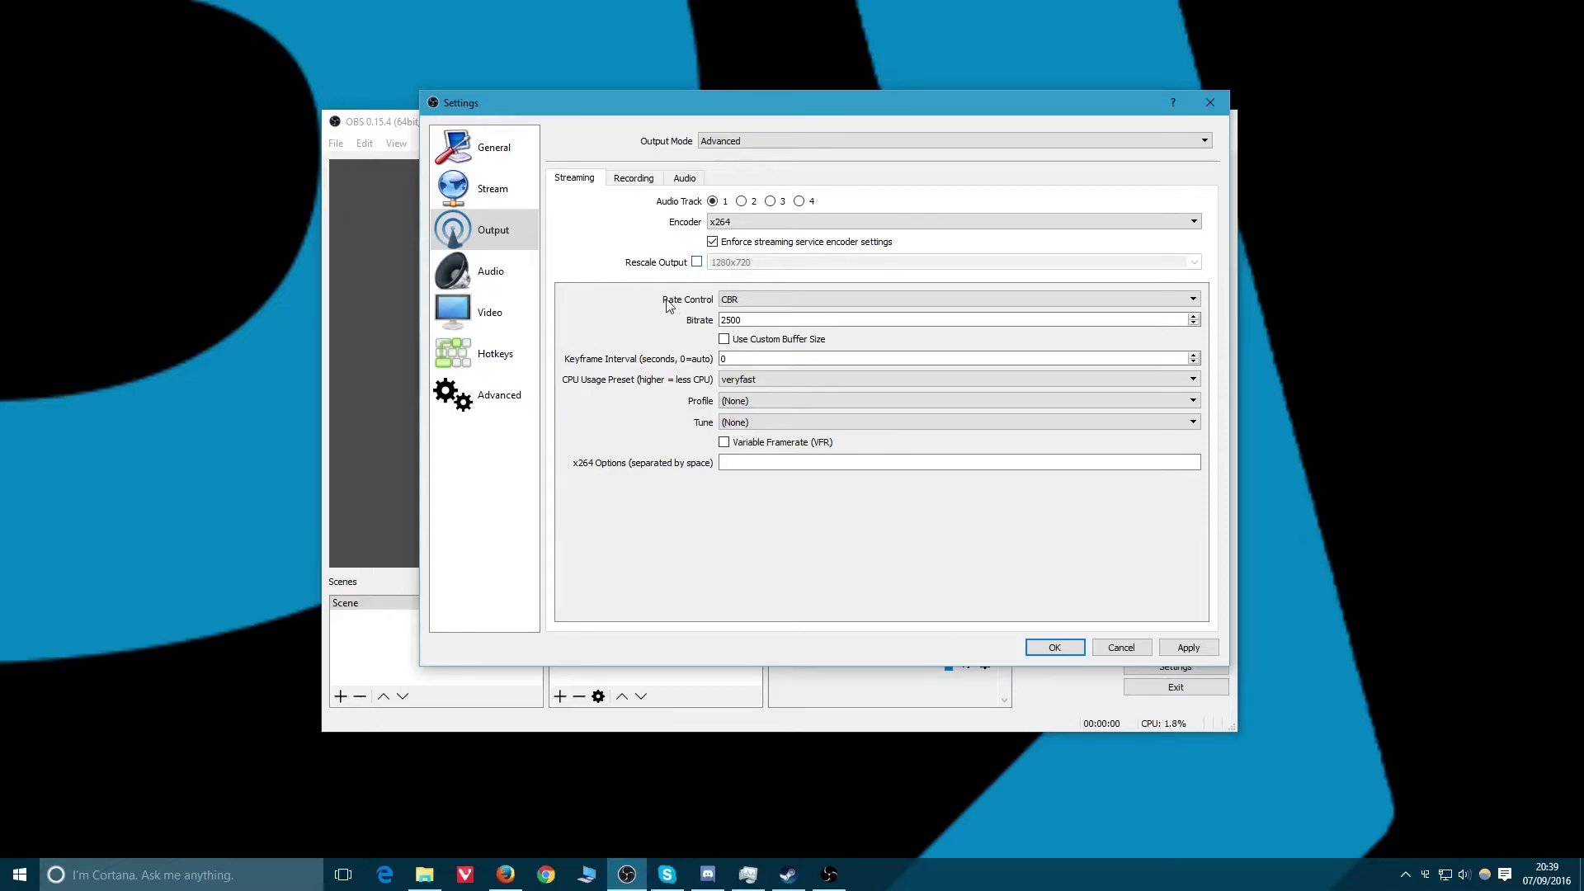
# - Keep CBR as the streaming rate control and set the streaming bitrate to 3500
pyautogui.click(741, 302)
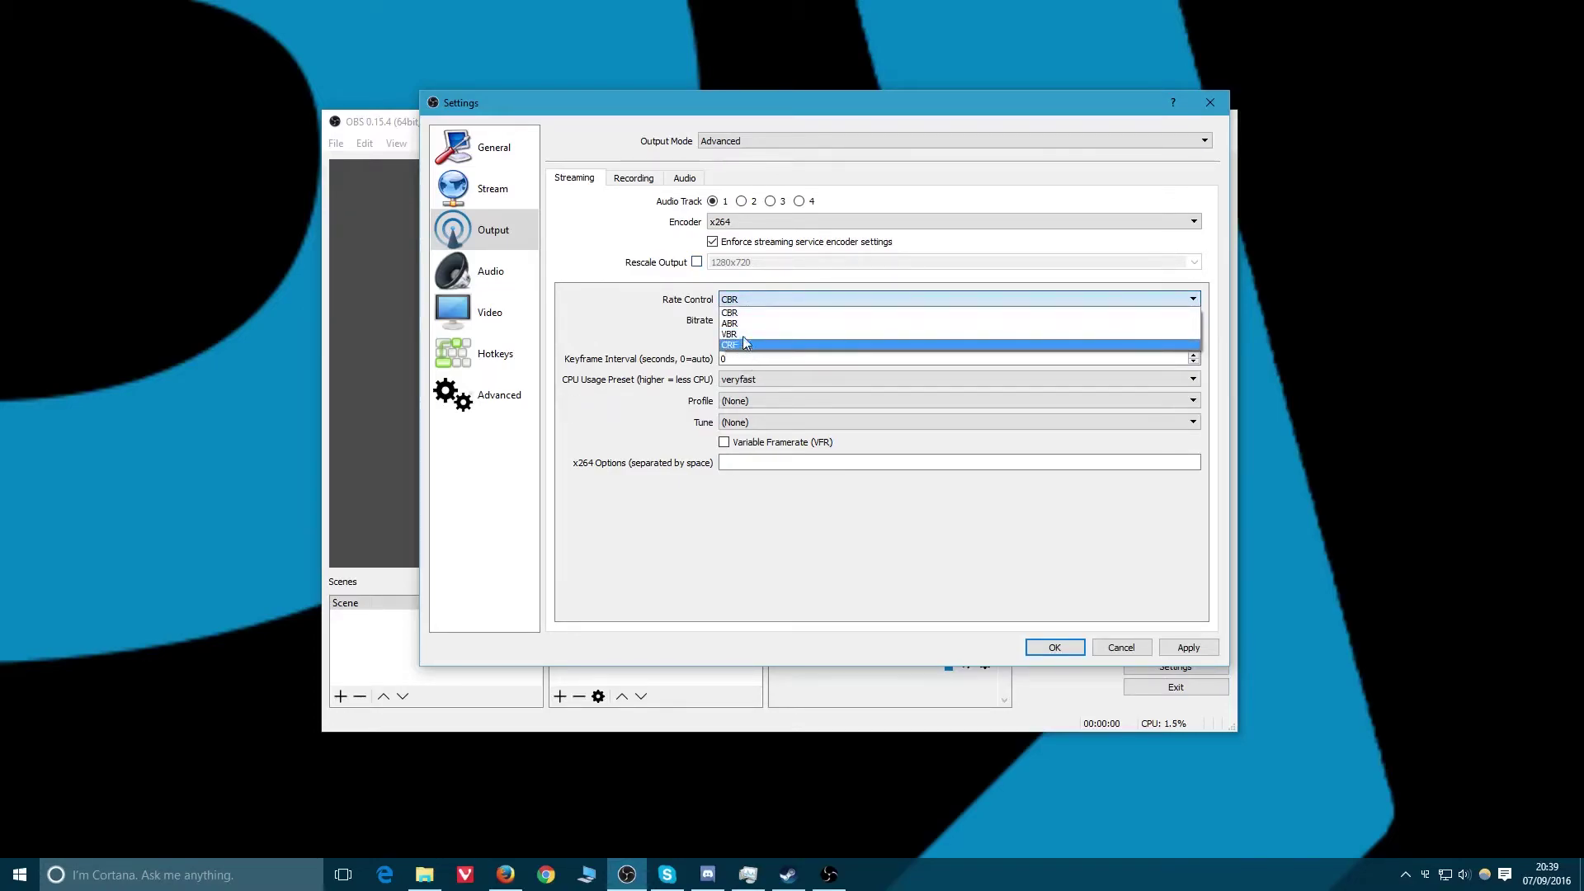
pyautogui.click(740, 313)
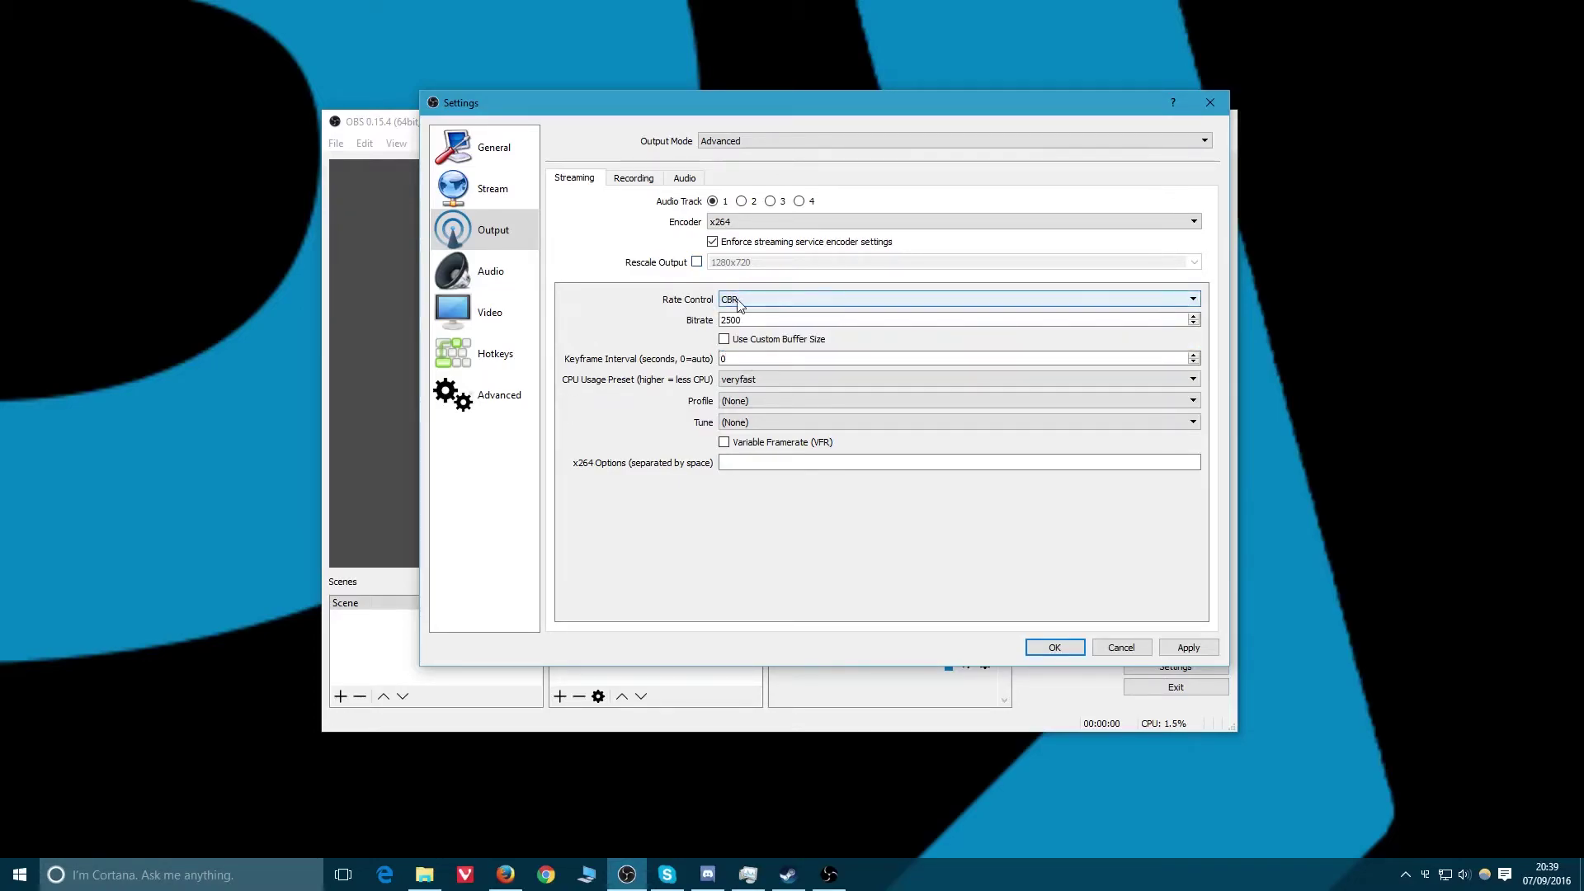
pyautogui.doubleClick(729, 321)
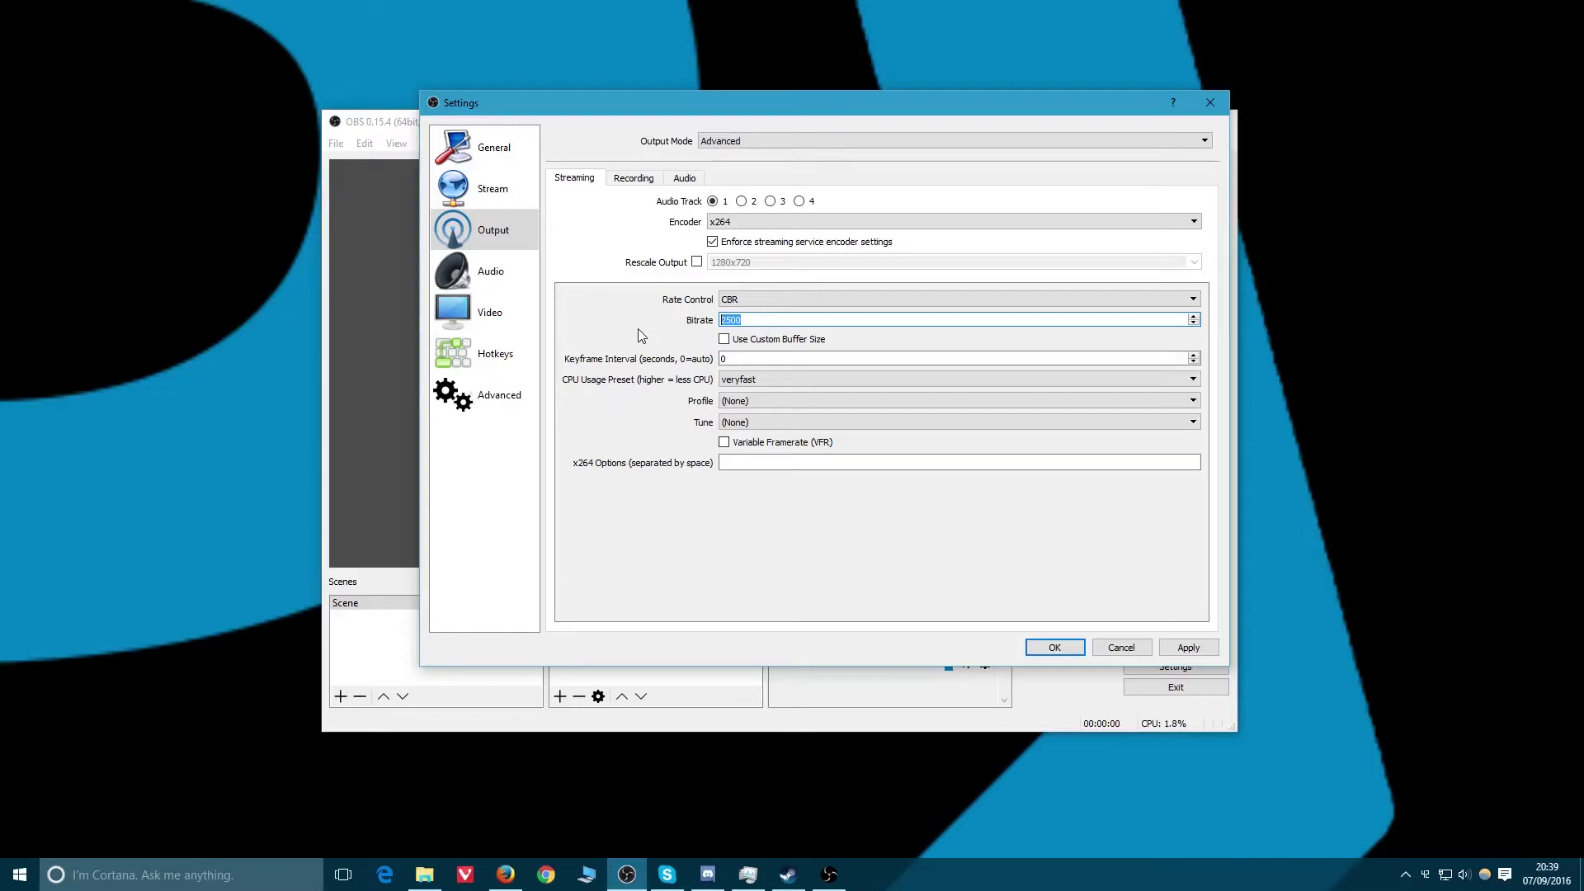
pyautogui.write('3500')
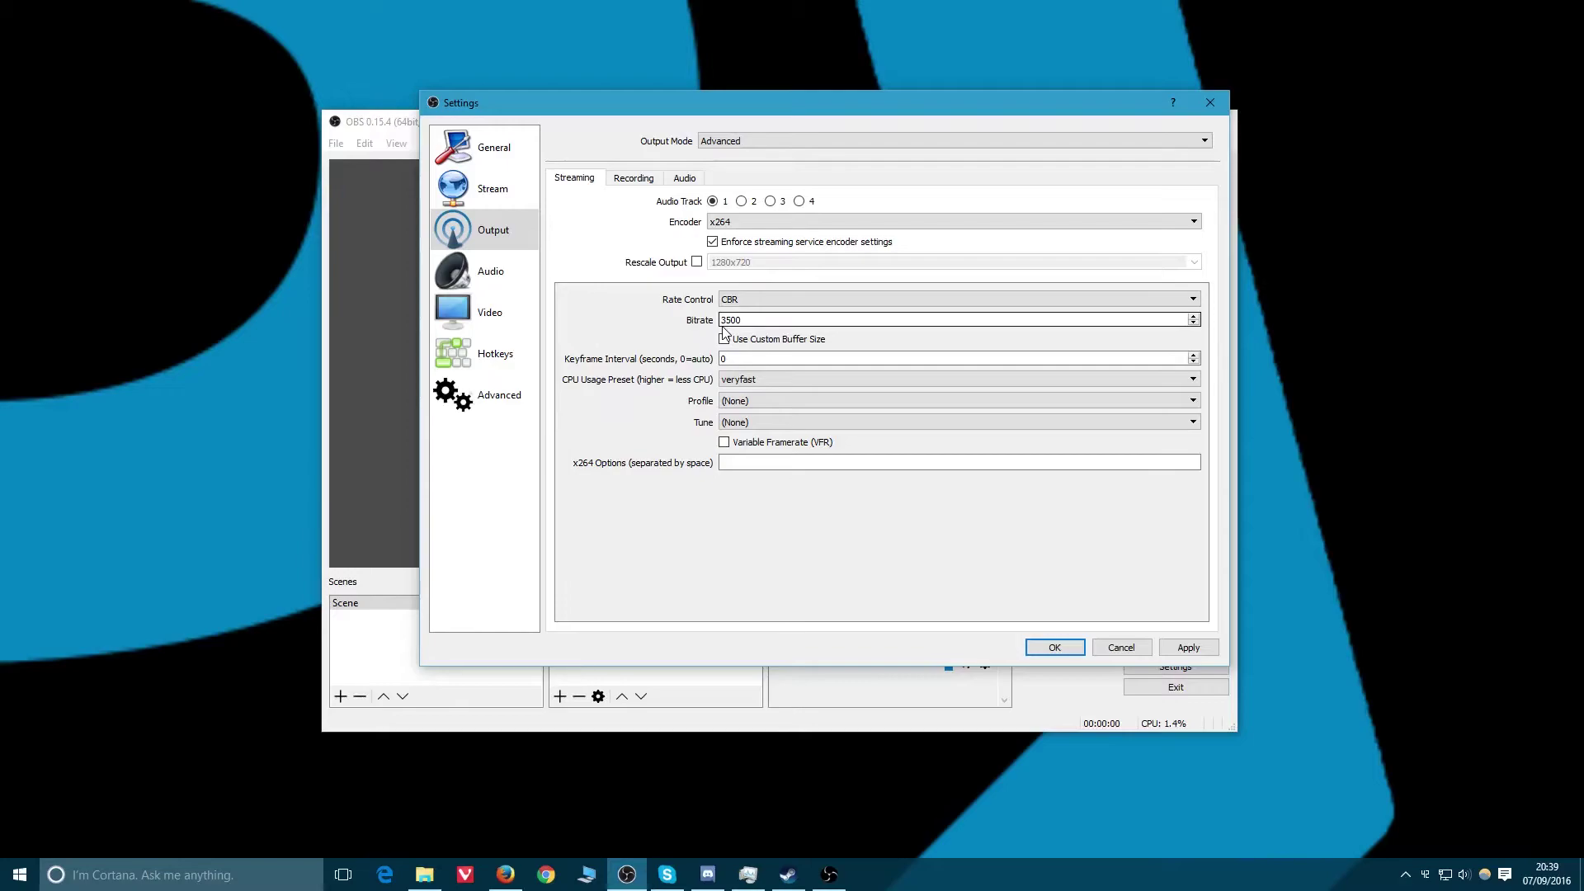
# - Set the streaming keyframe interval to 0 so that it is chosen automatically
pyautogui.click(835, 355)
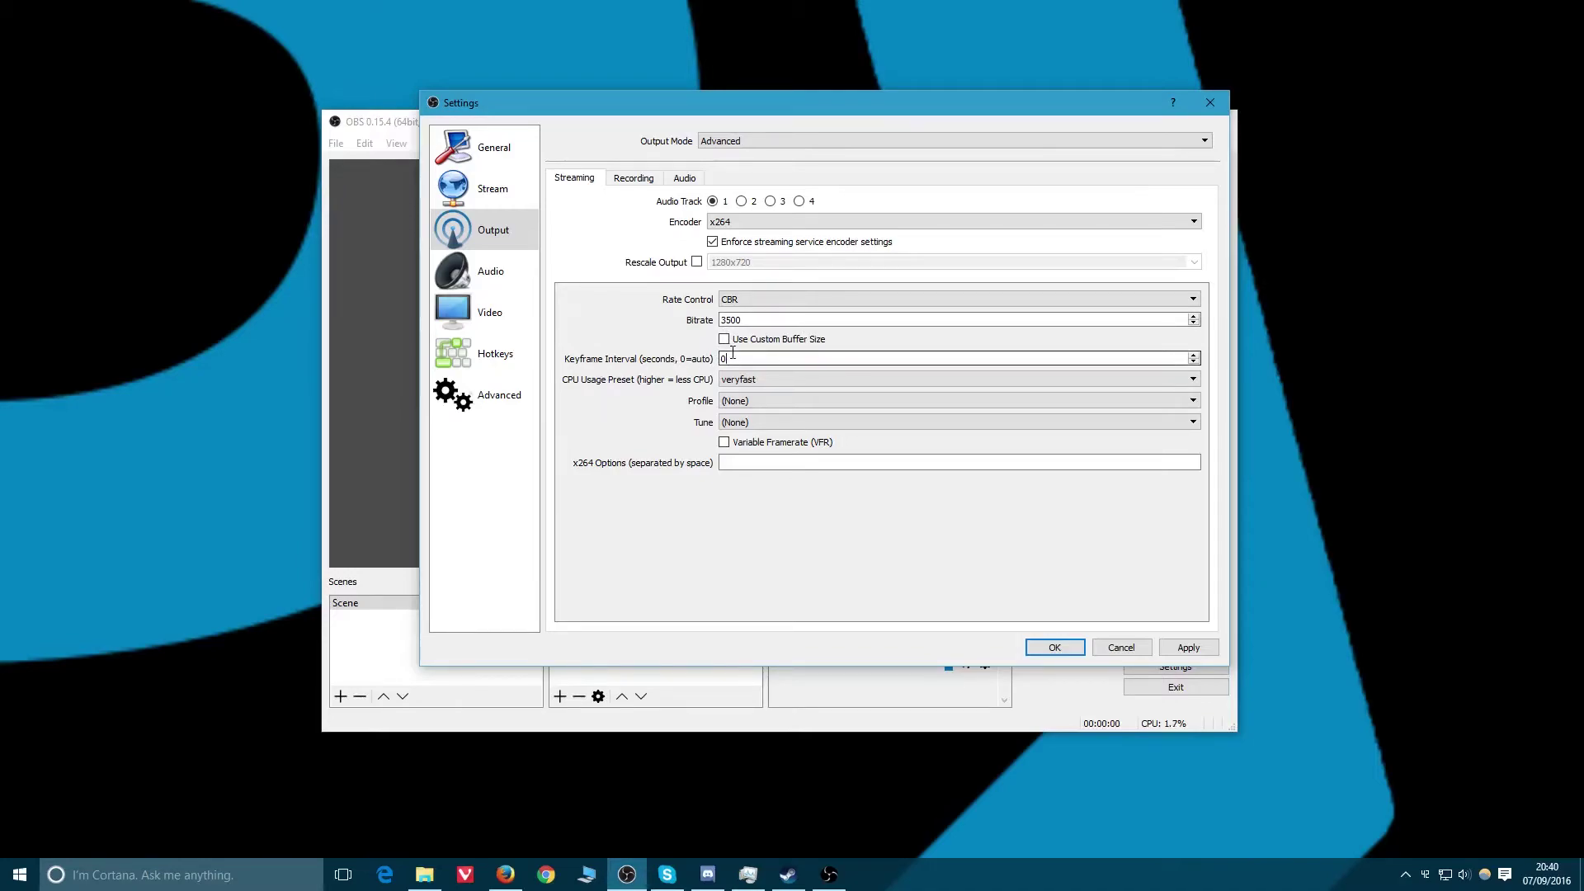
pyautogui.hotkey('ctrl', 'a')
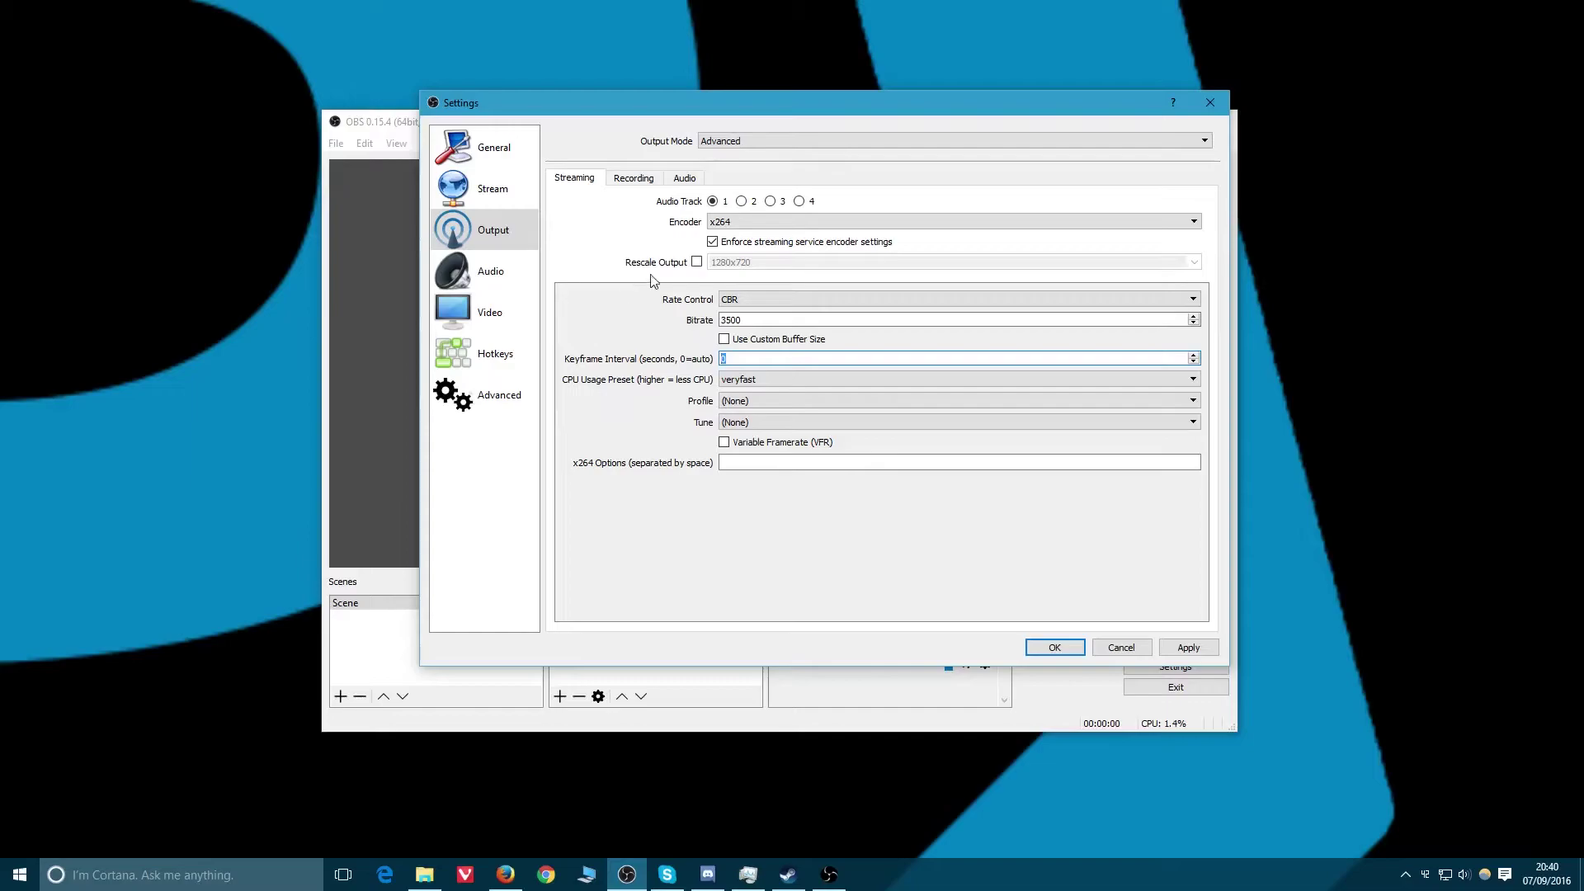
pyautogui.write('0')
# - Review the CPU usage presets for streaming, keeping veryfast, and set the encoder profile to high
pyautogui.click(773, 380)
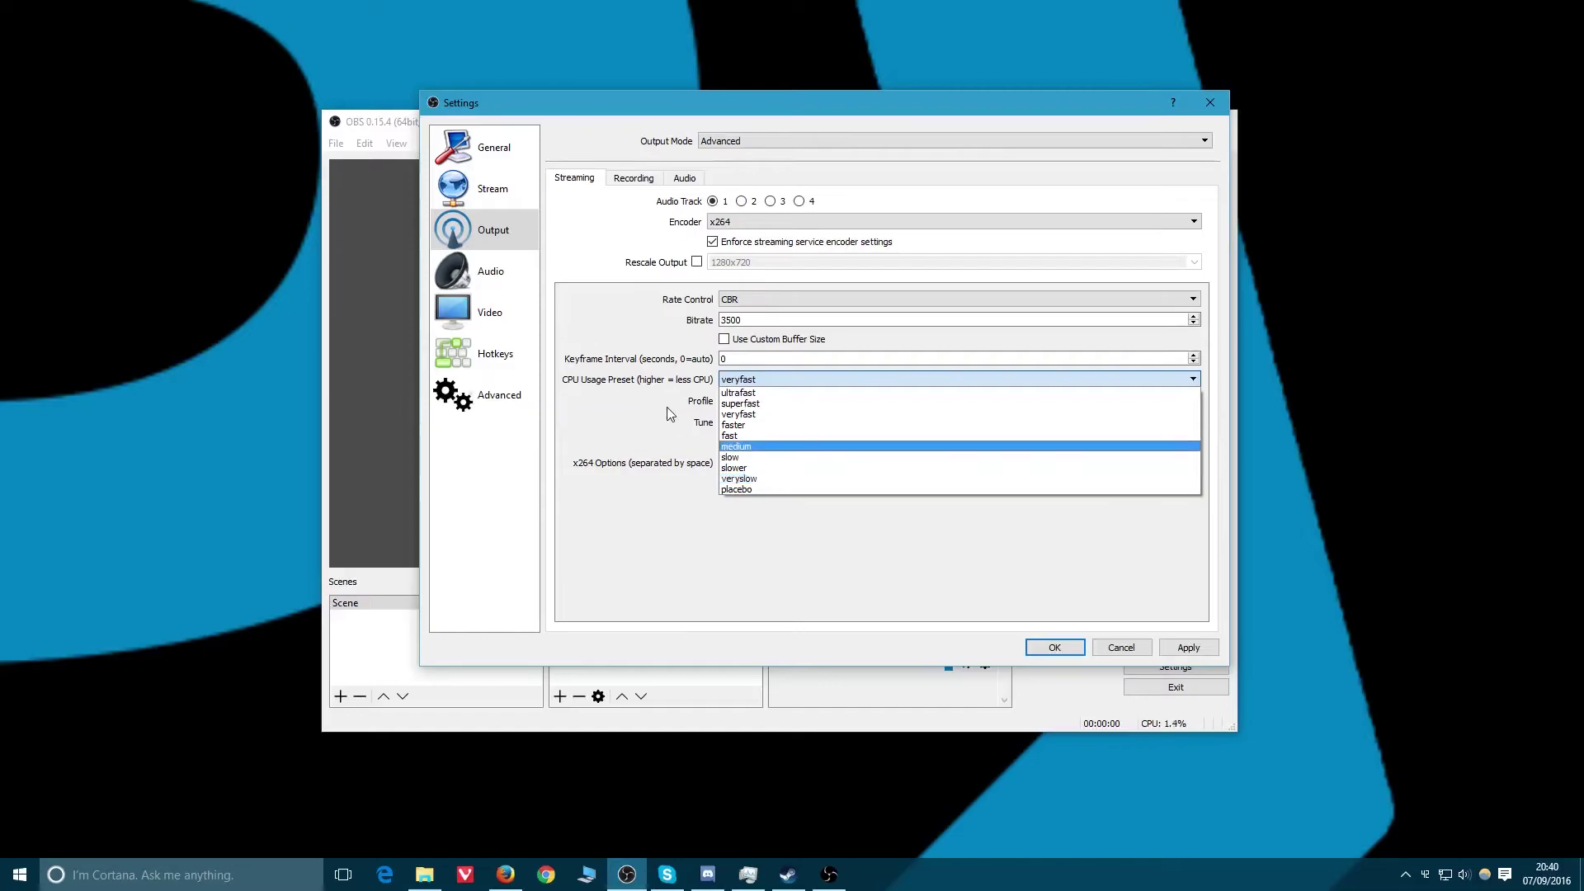
pyautogui.click(652, 384)
pyautogui.click(760, 382)
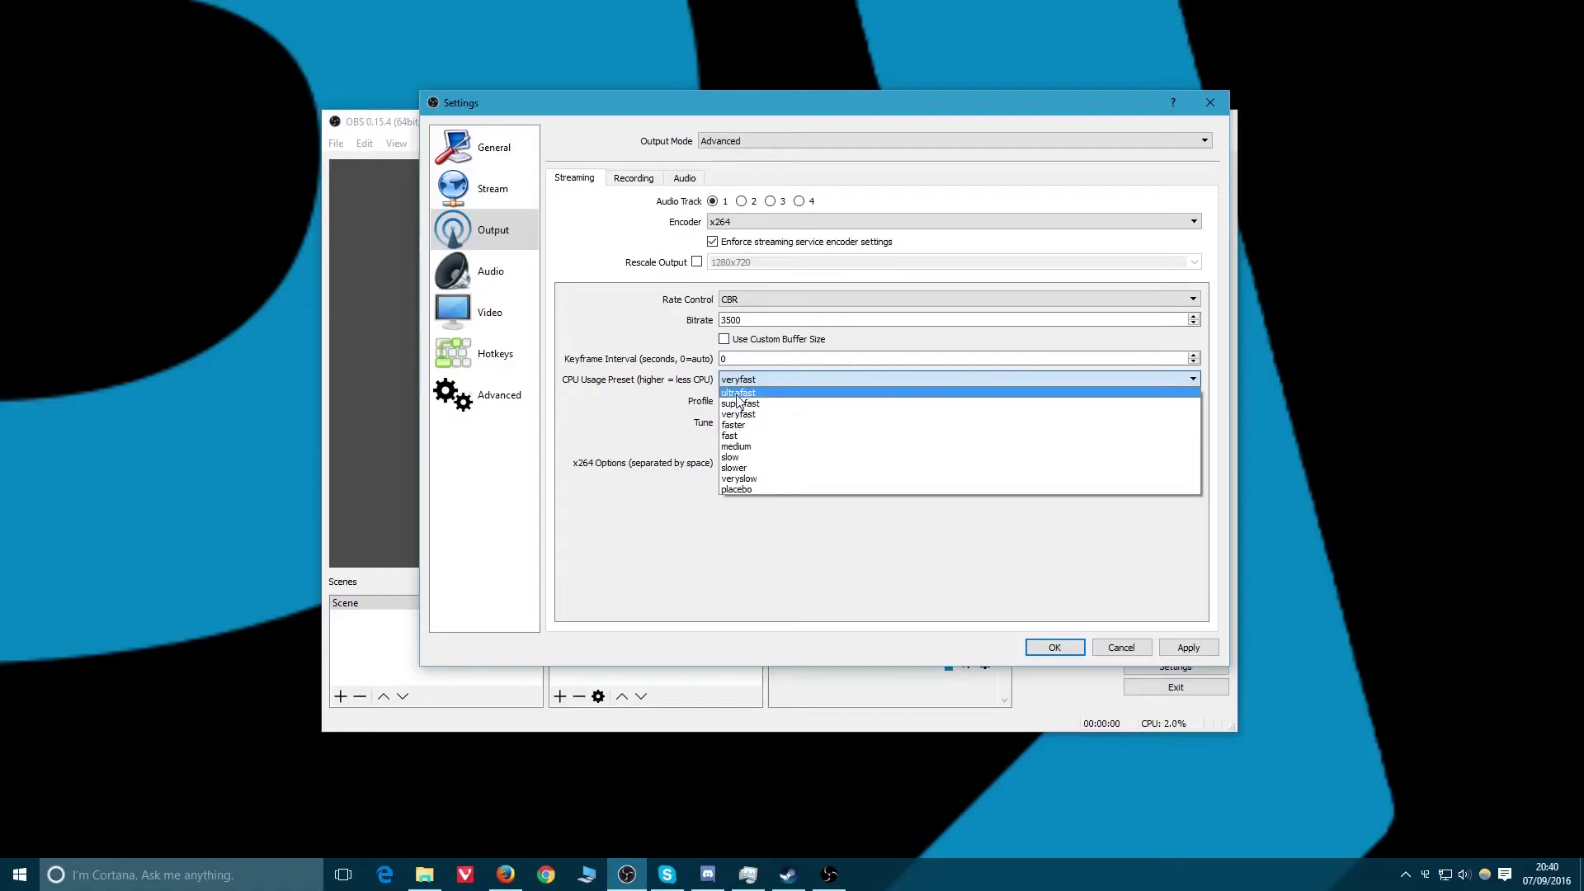
pyautogui.click(696, 419)
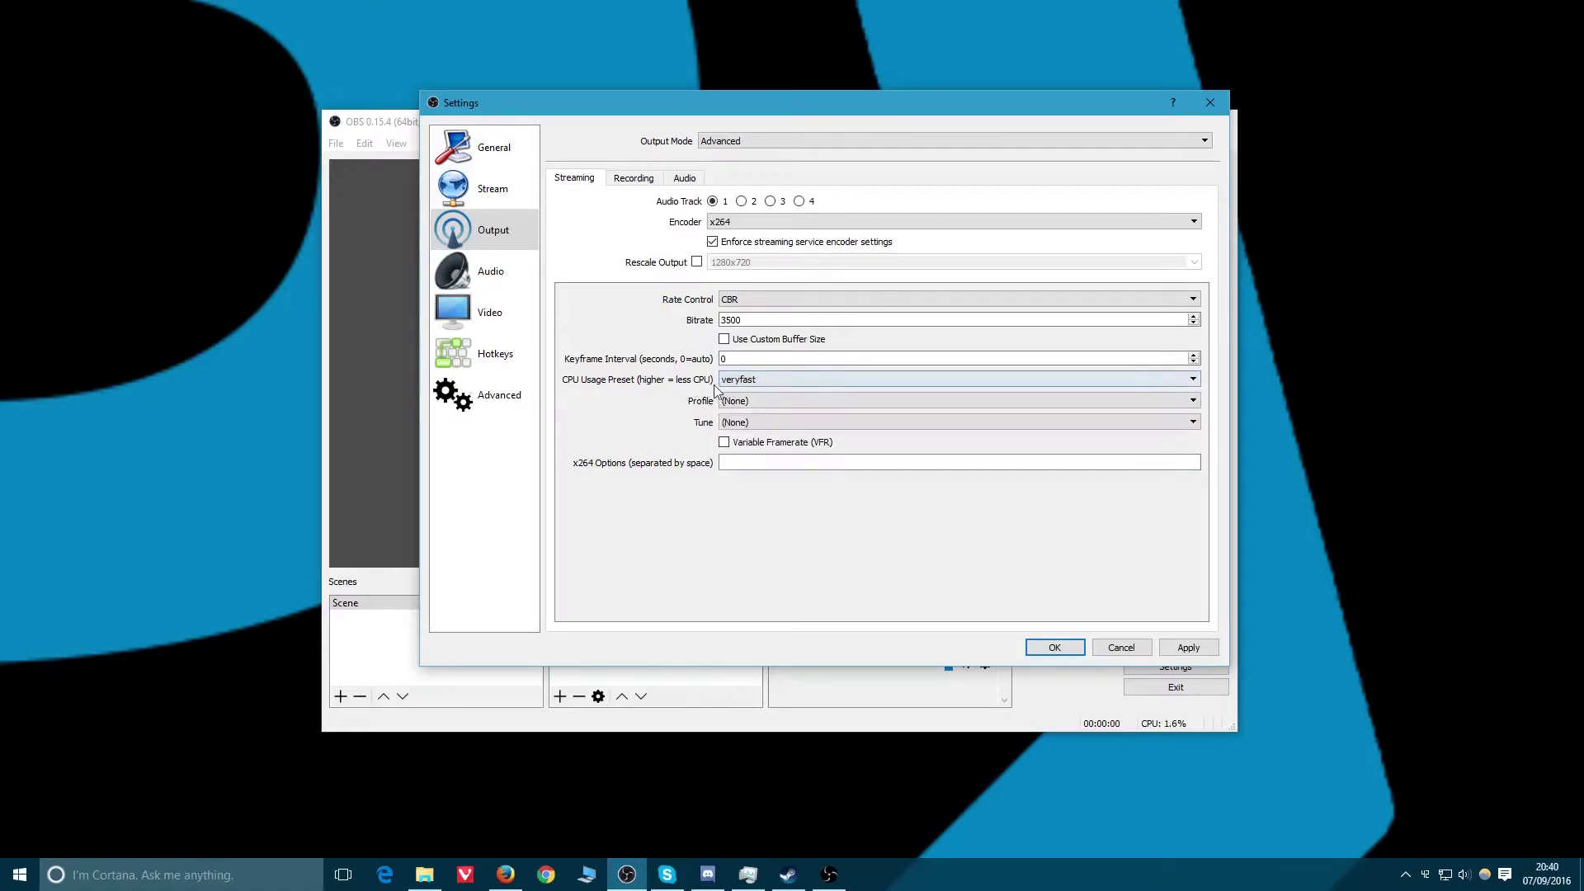
pyautogui.click(766, 403)
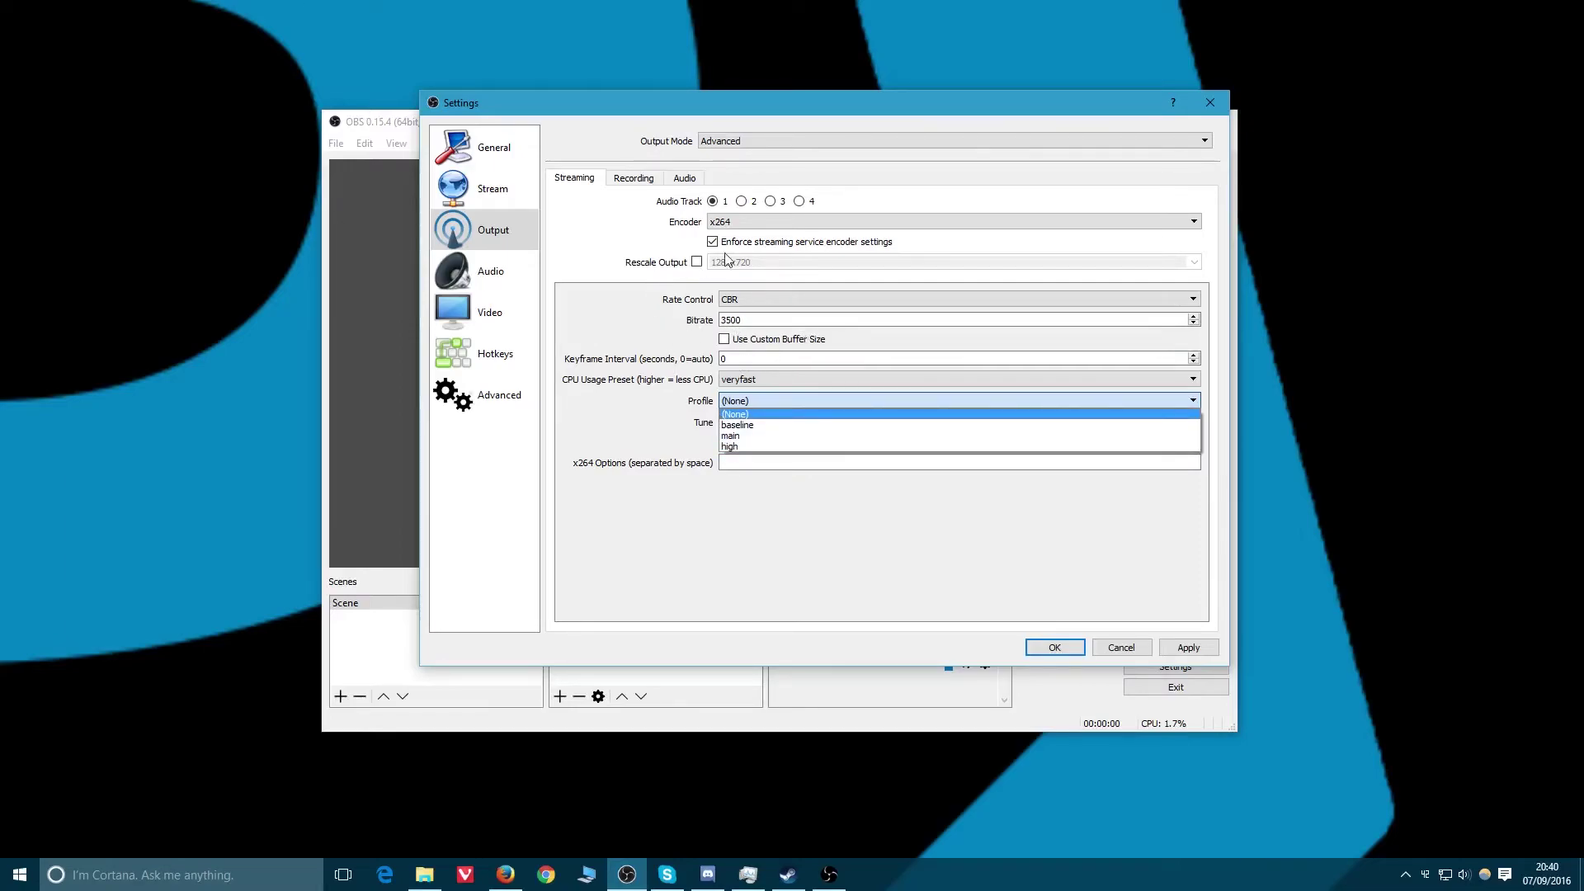
pyautogui.click(753, 445)
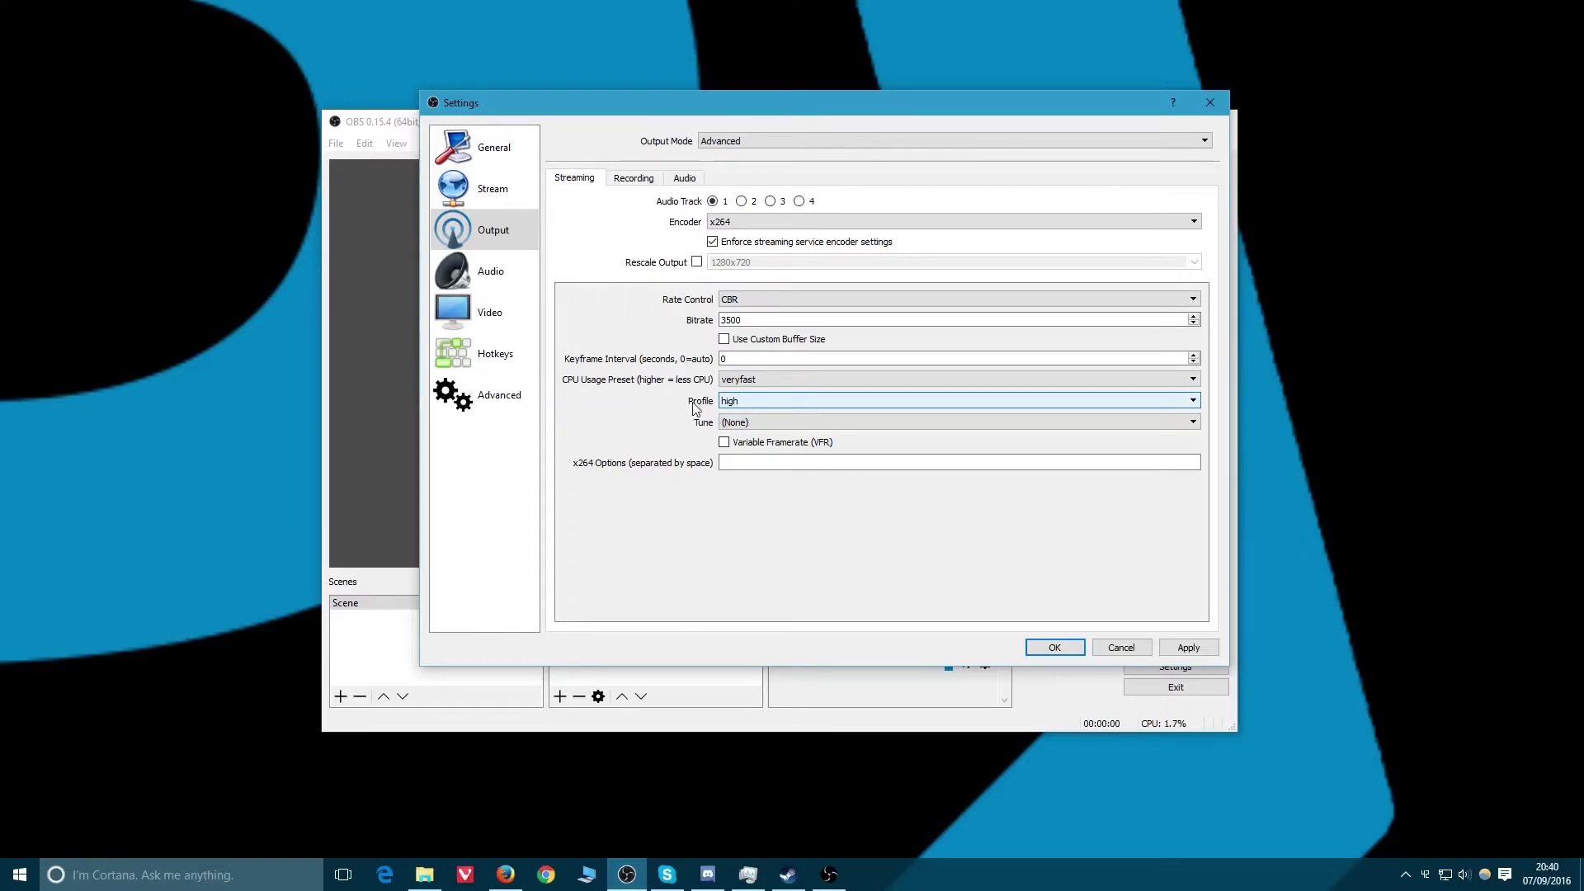
# - Review the tune choices of the streaming encoder, leaving the tune at (None) and the x264 options empty
pyautogui.click(740, 424)
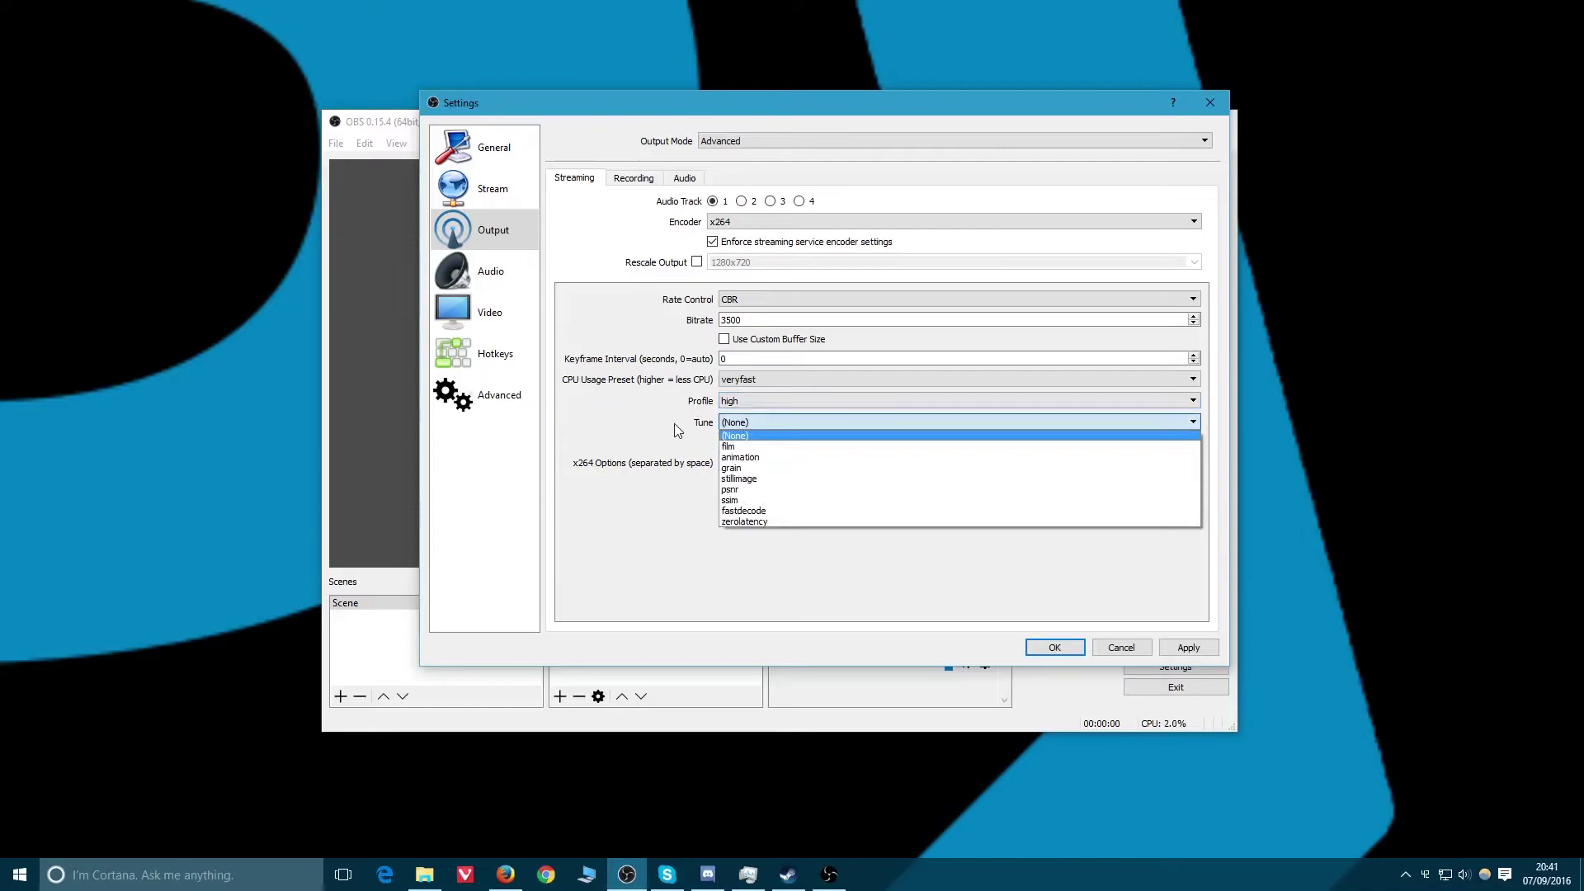
pyautogui.click(715, 493)
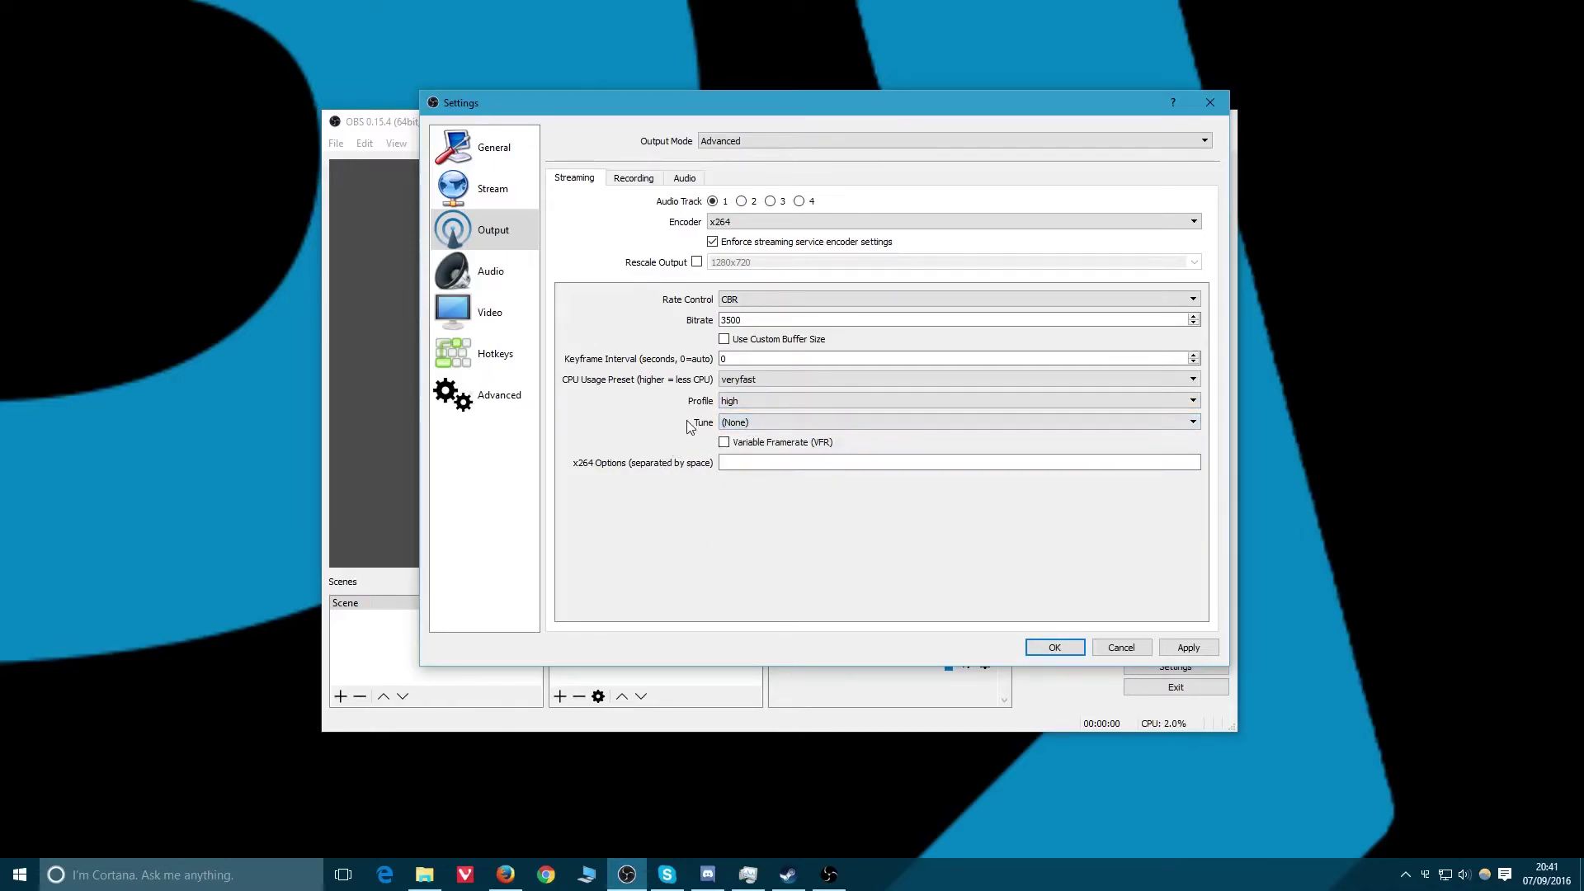
pyautogui.click(740, 424)
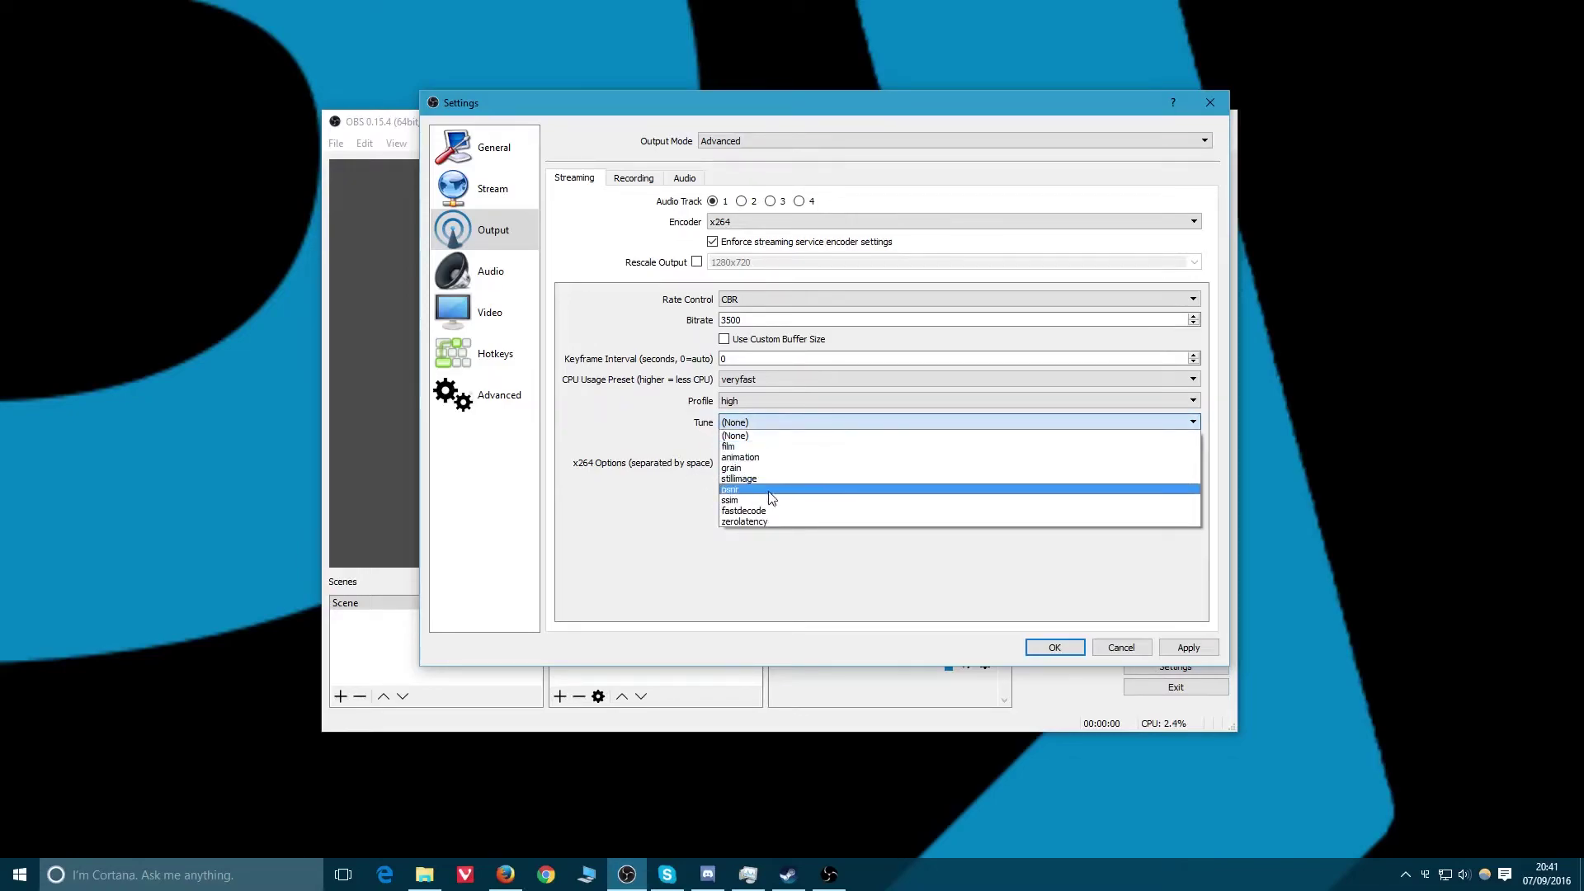
pyautogui.click(651, 434)
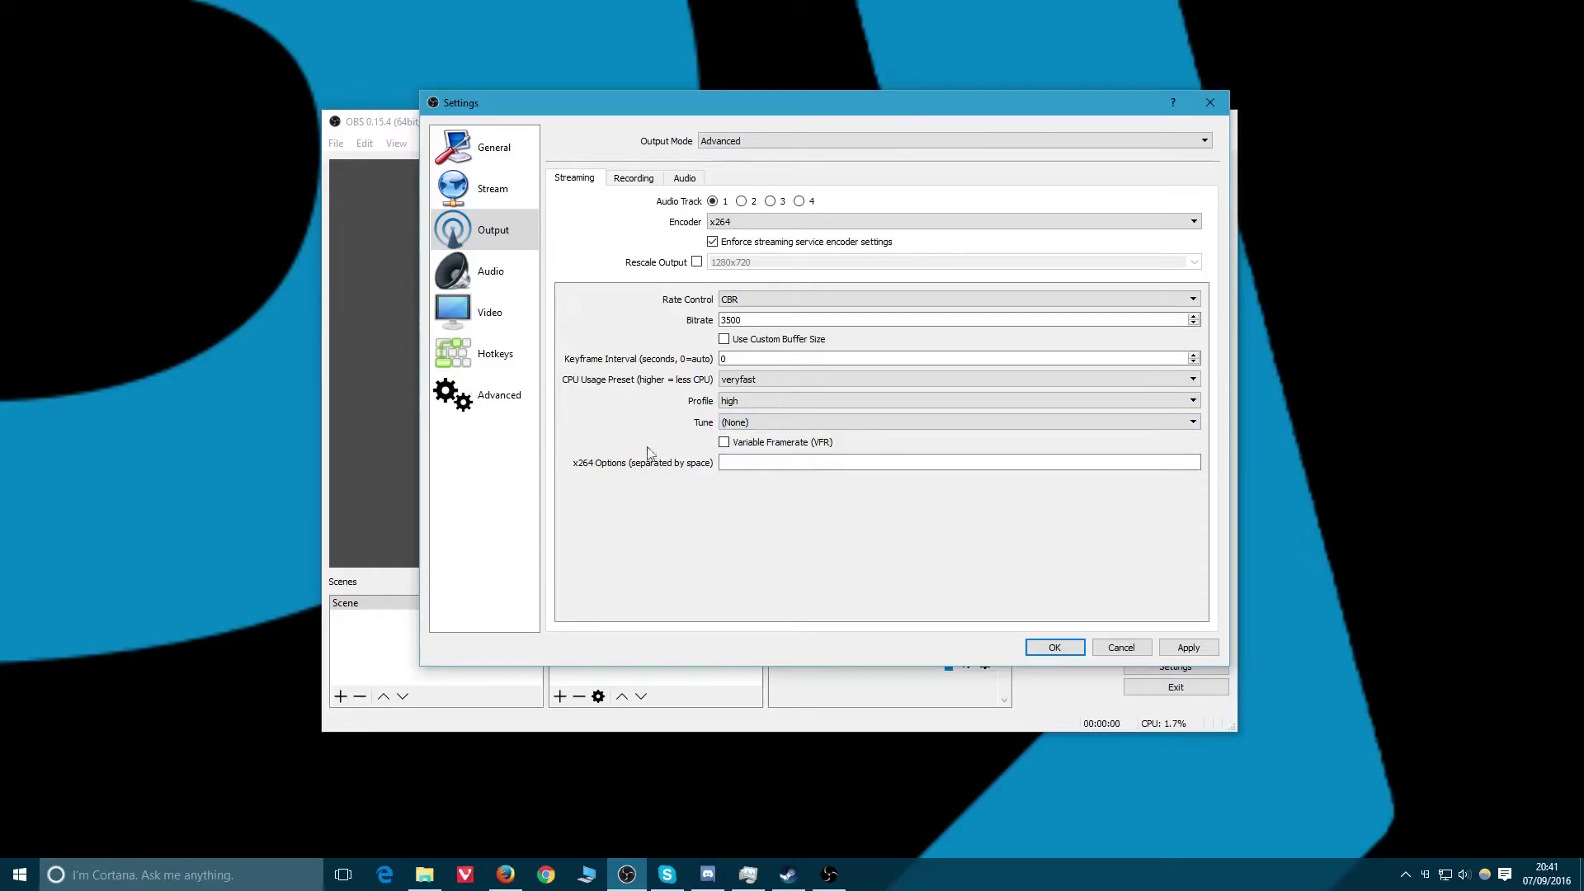
pyautogui.click(762, 463)
# - Check the recording path in the recording output settings and set the recording format to mp4
pyautogui.click(640, 179)
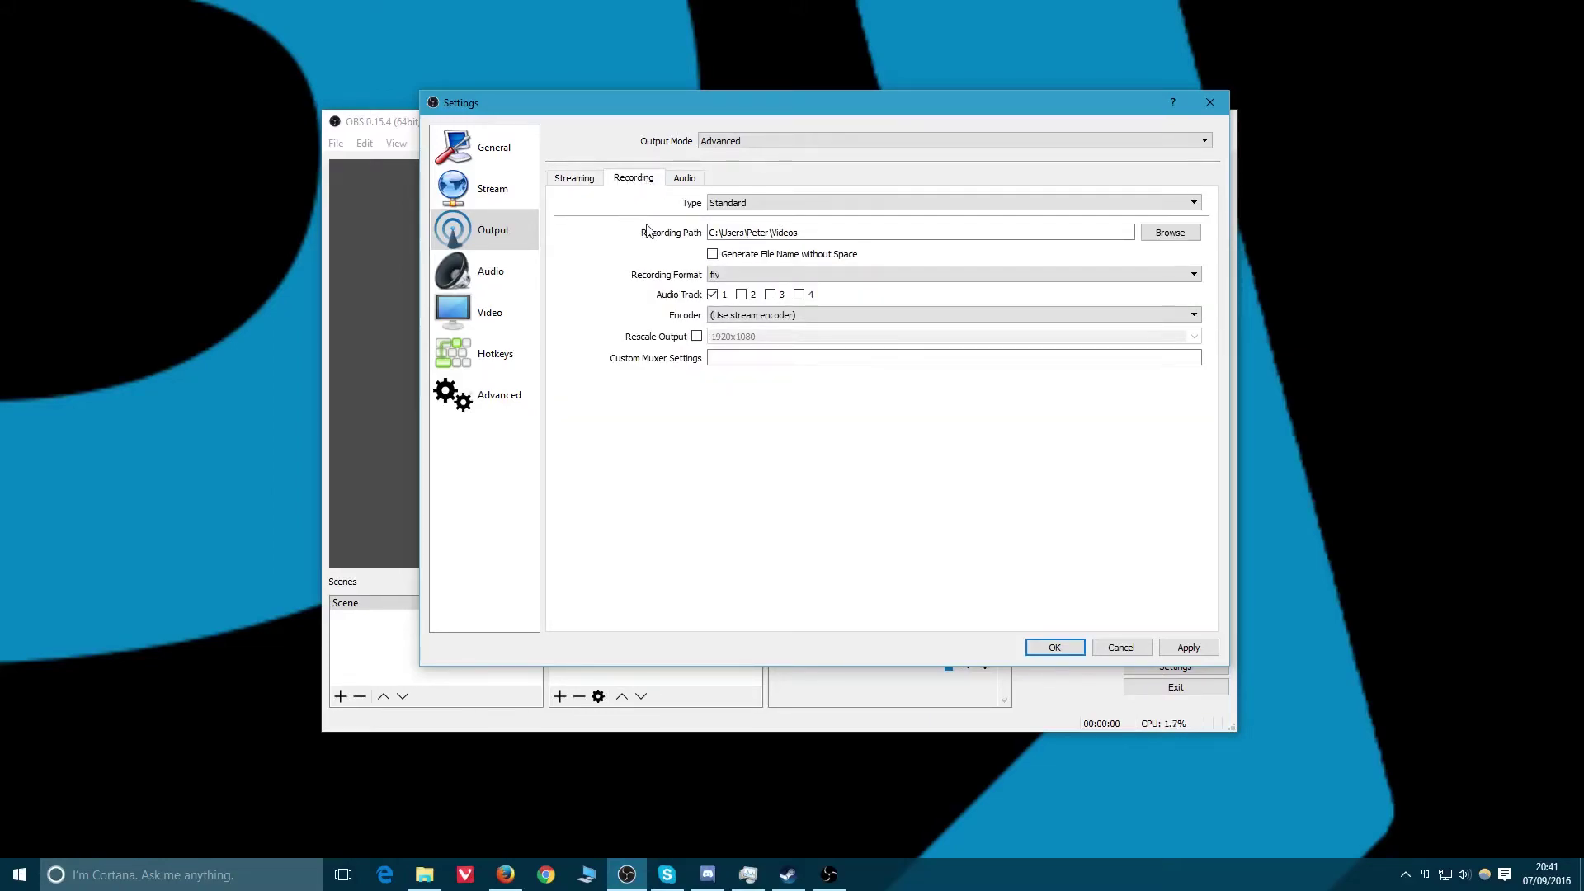
pyautogui.tripleClick(806, 232)
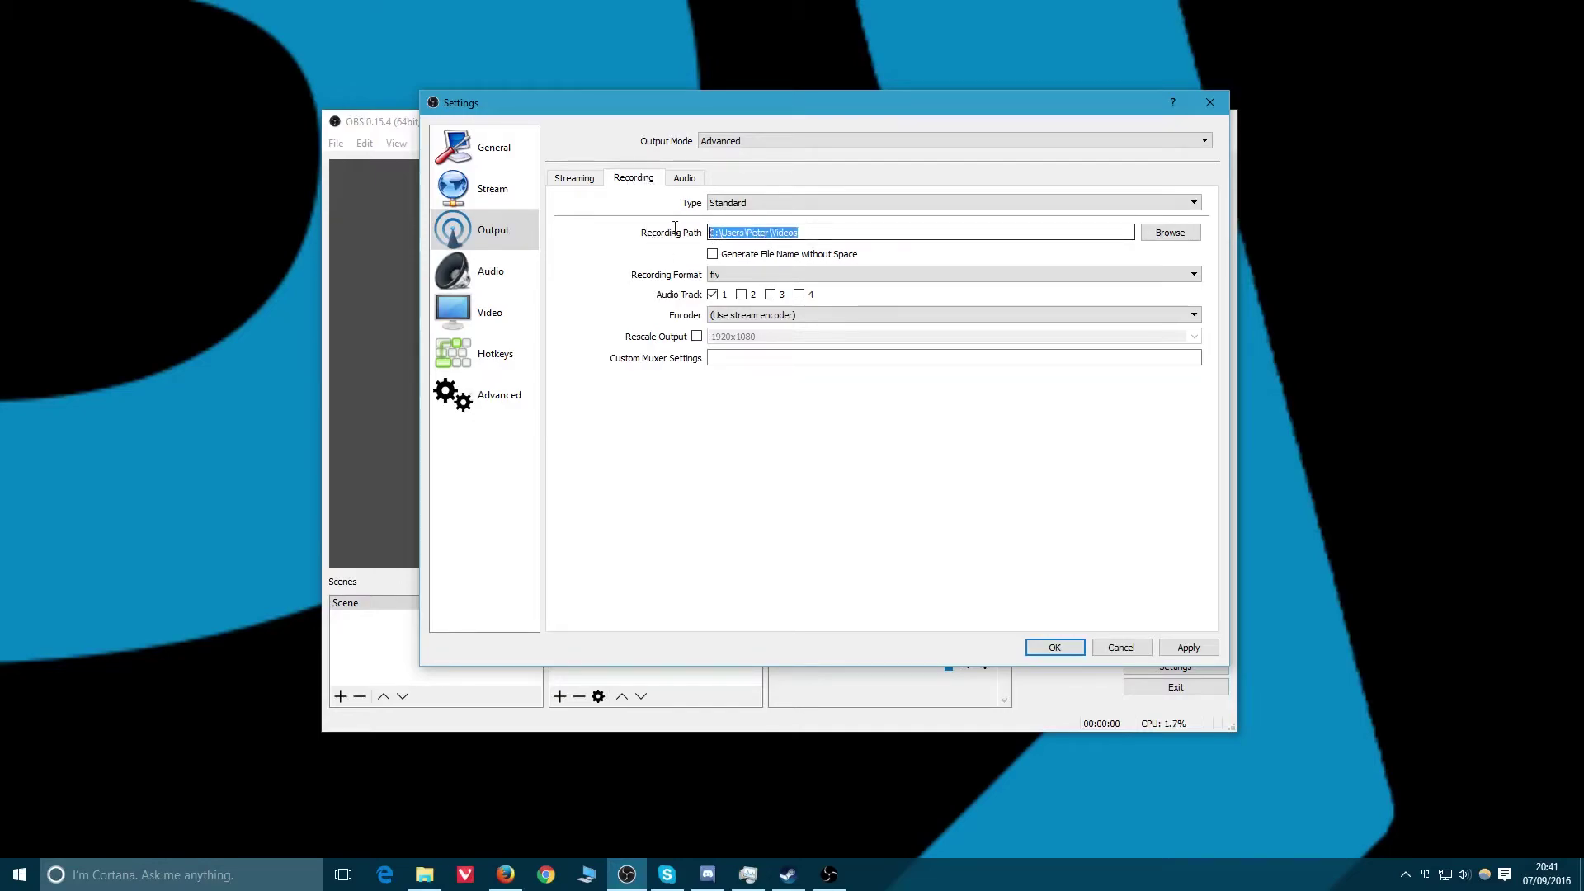
pyautogui.click(821, 232)
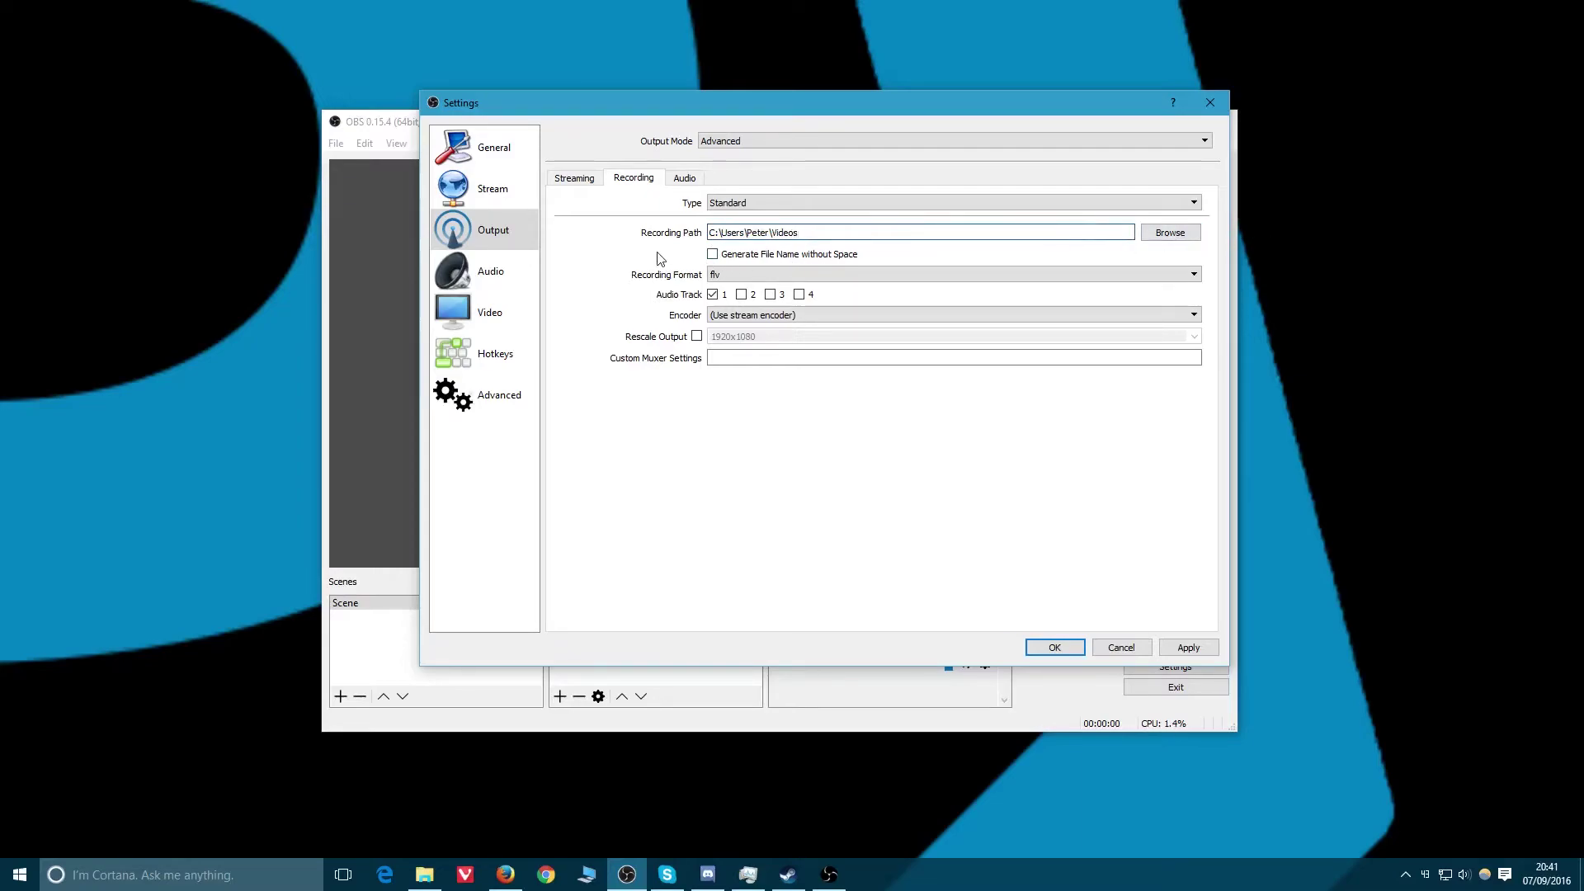
pyautogui.click(750, 279)
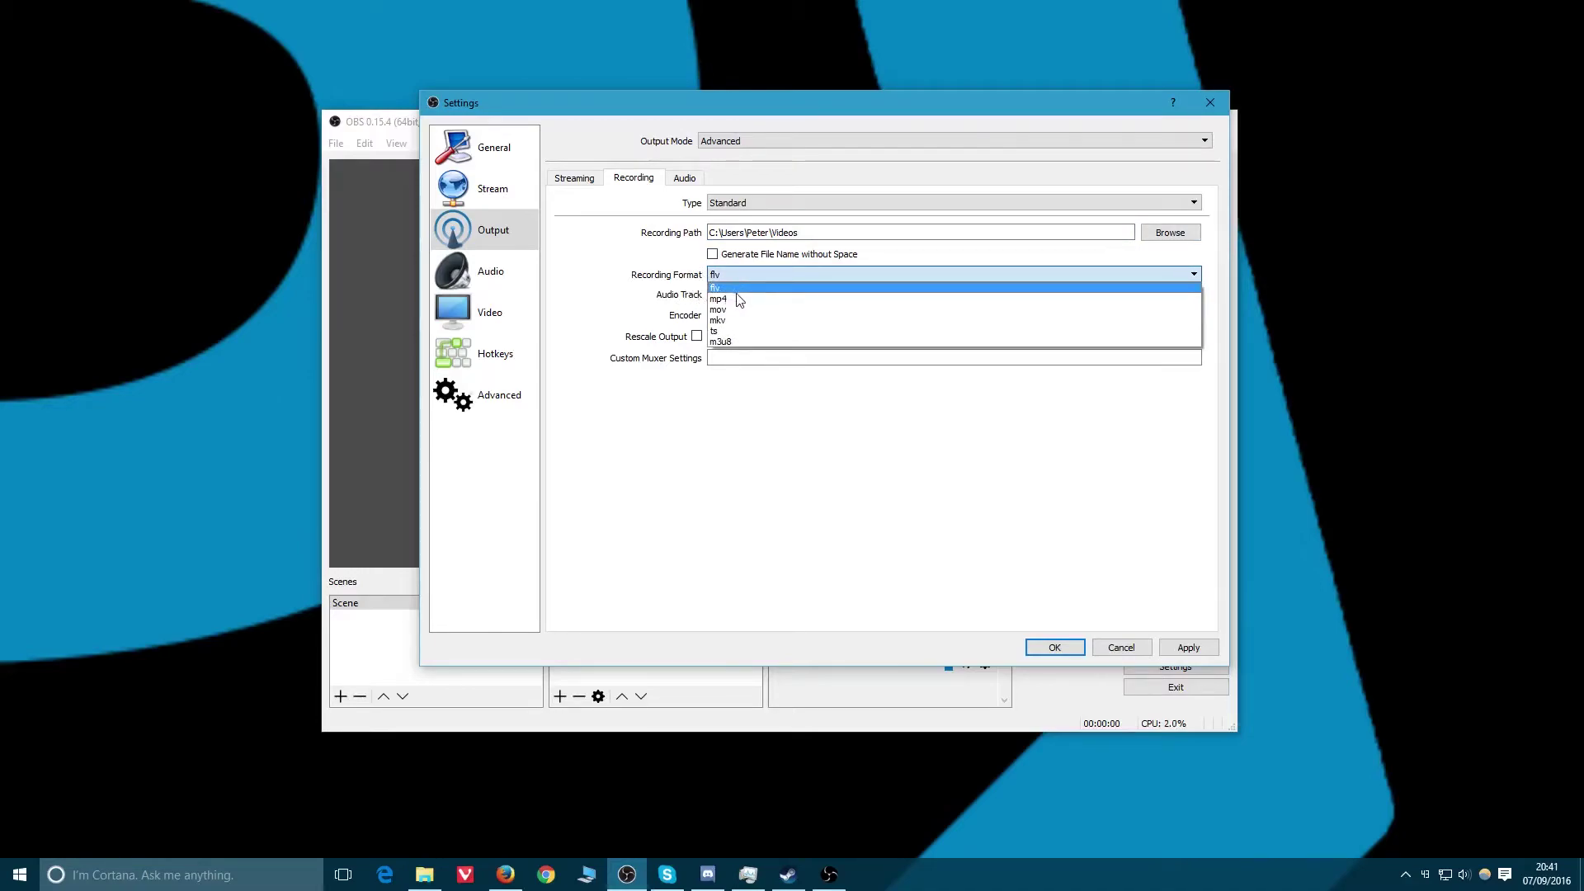
pyautogui.click(739, 299)
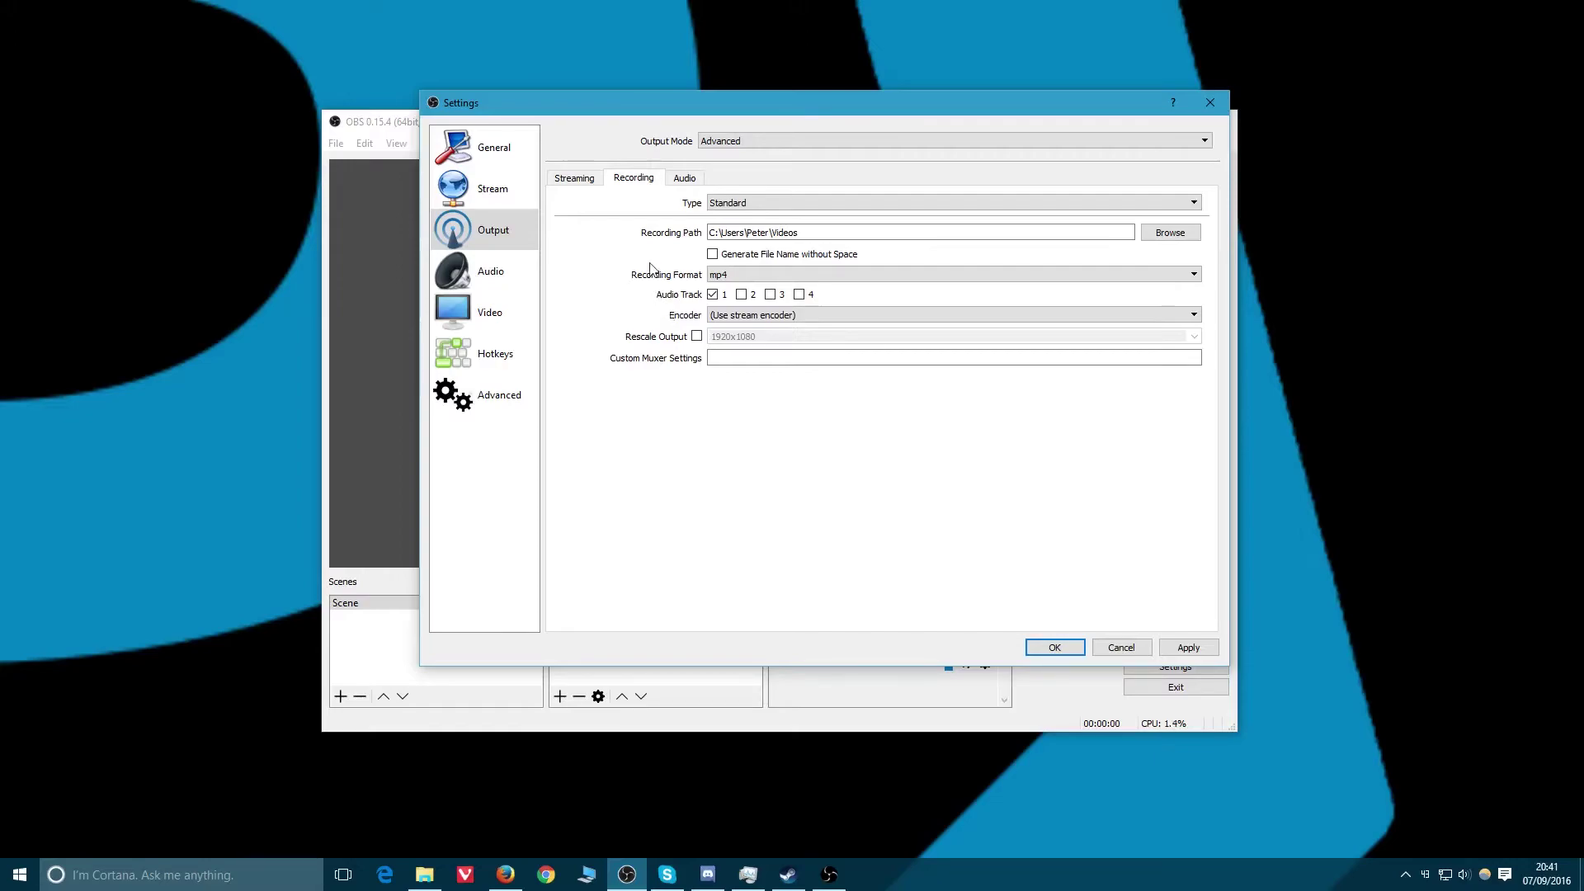
pyautogui.click(728, 278)
pyautogui.click(675, 280)
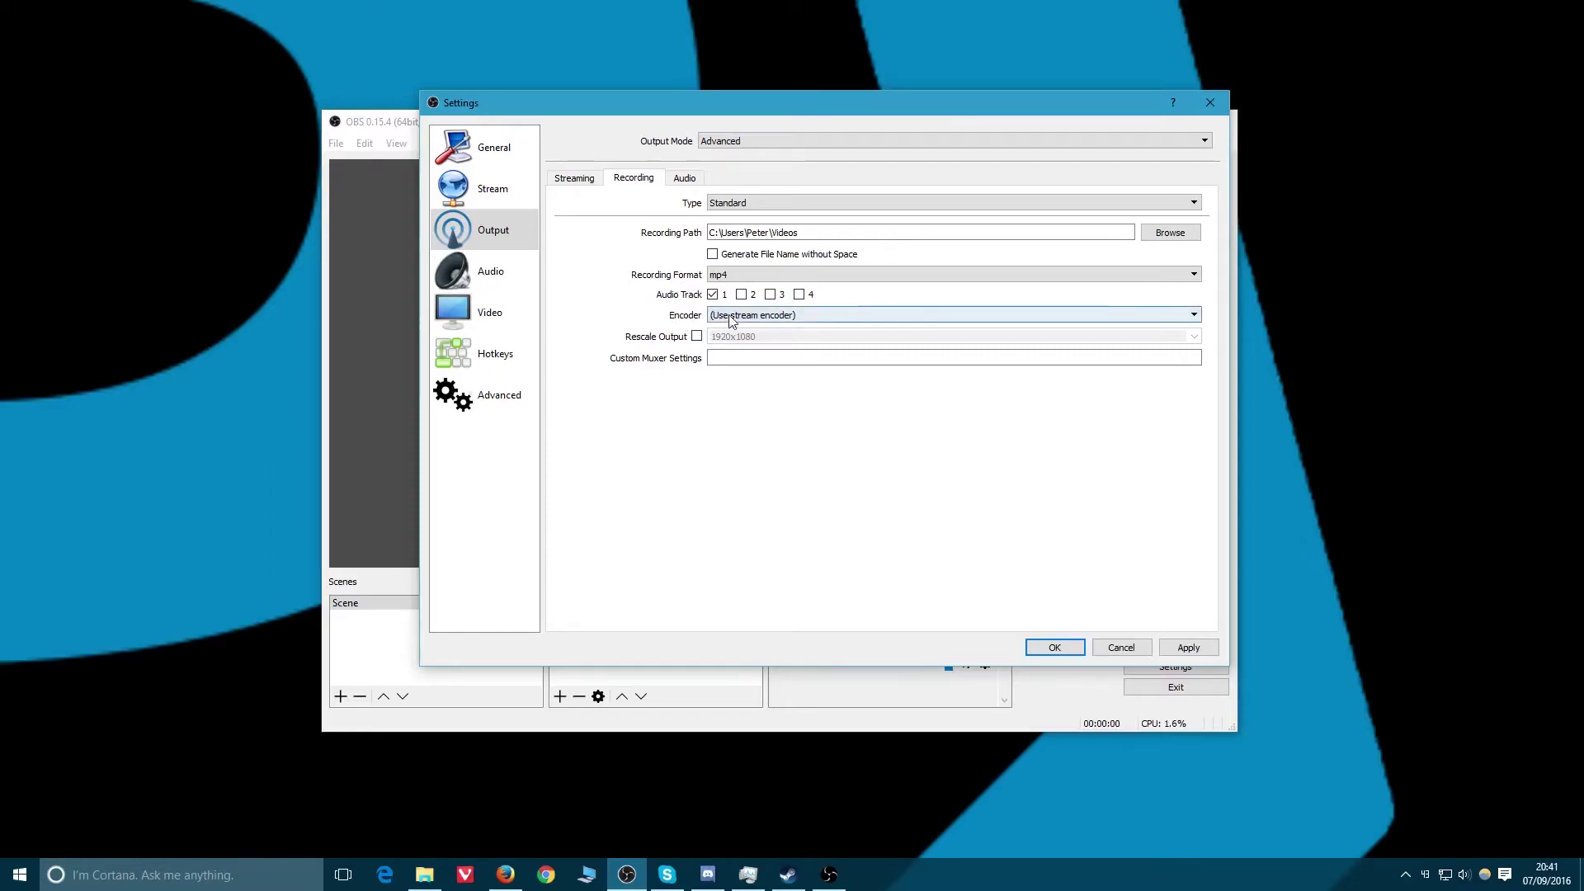
# - Check the streaming encoder settings and choose x264 as the separate encoder for recording
pyautogui.click(563, 178)
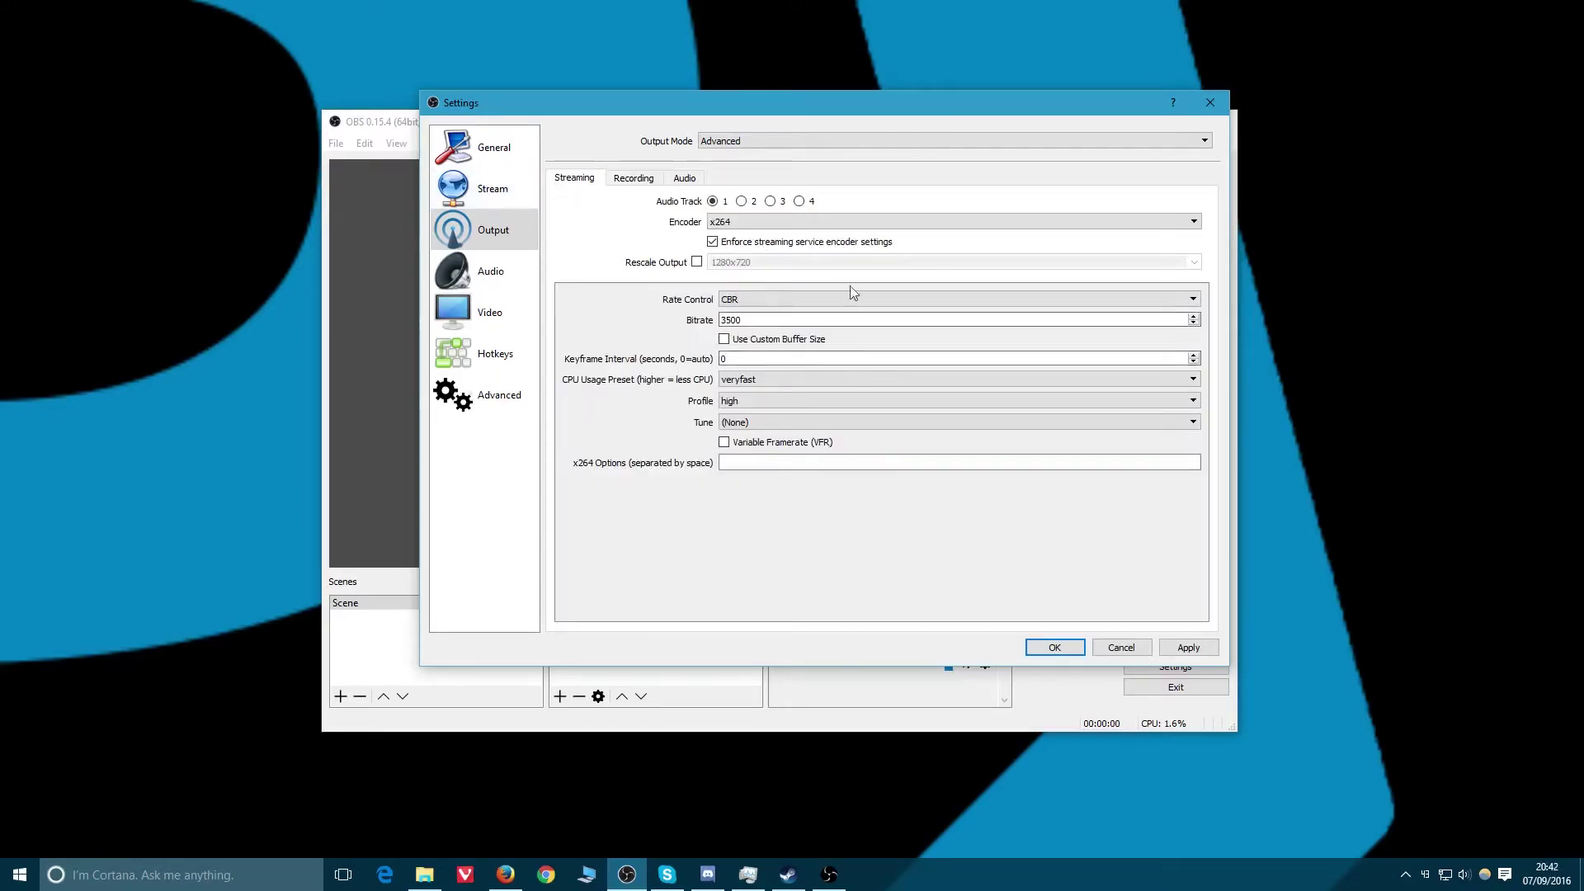
pyautogui.click(633, 178)
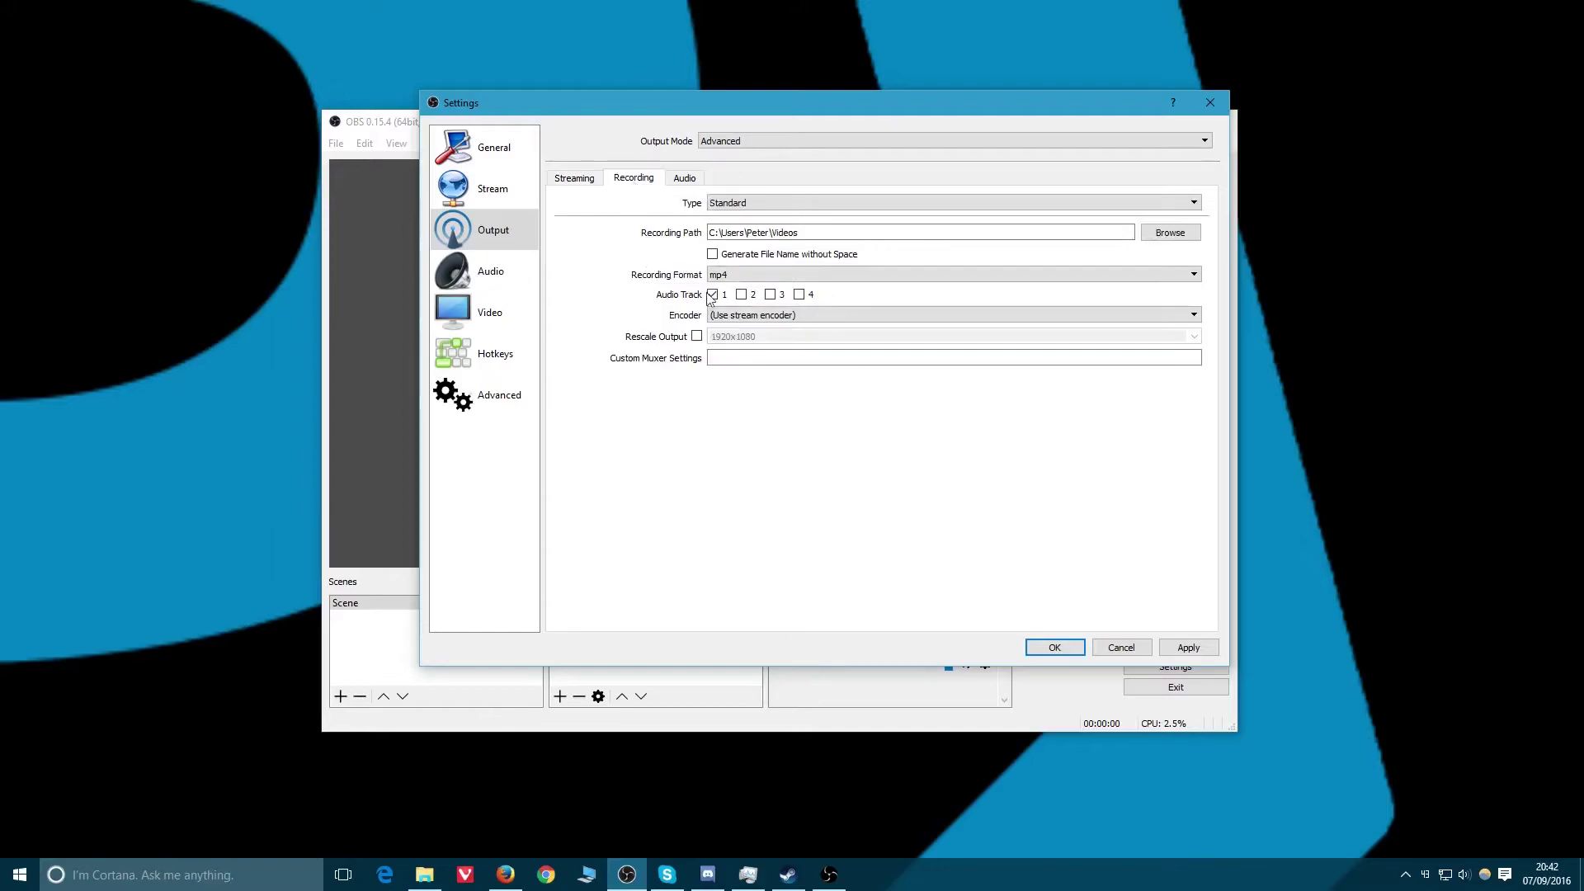
pyautogui.click(745, 320)
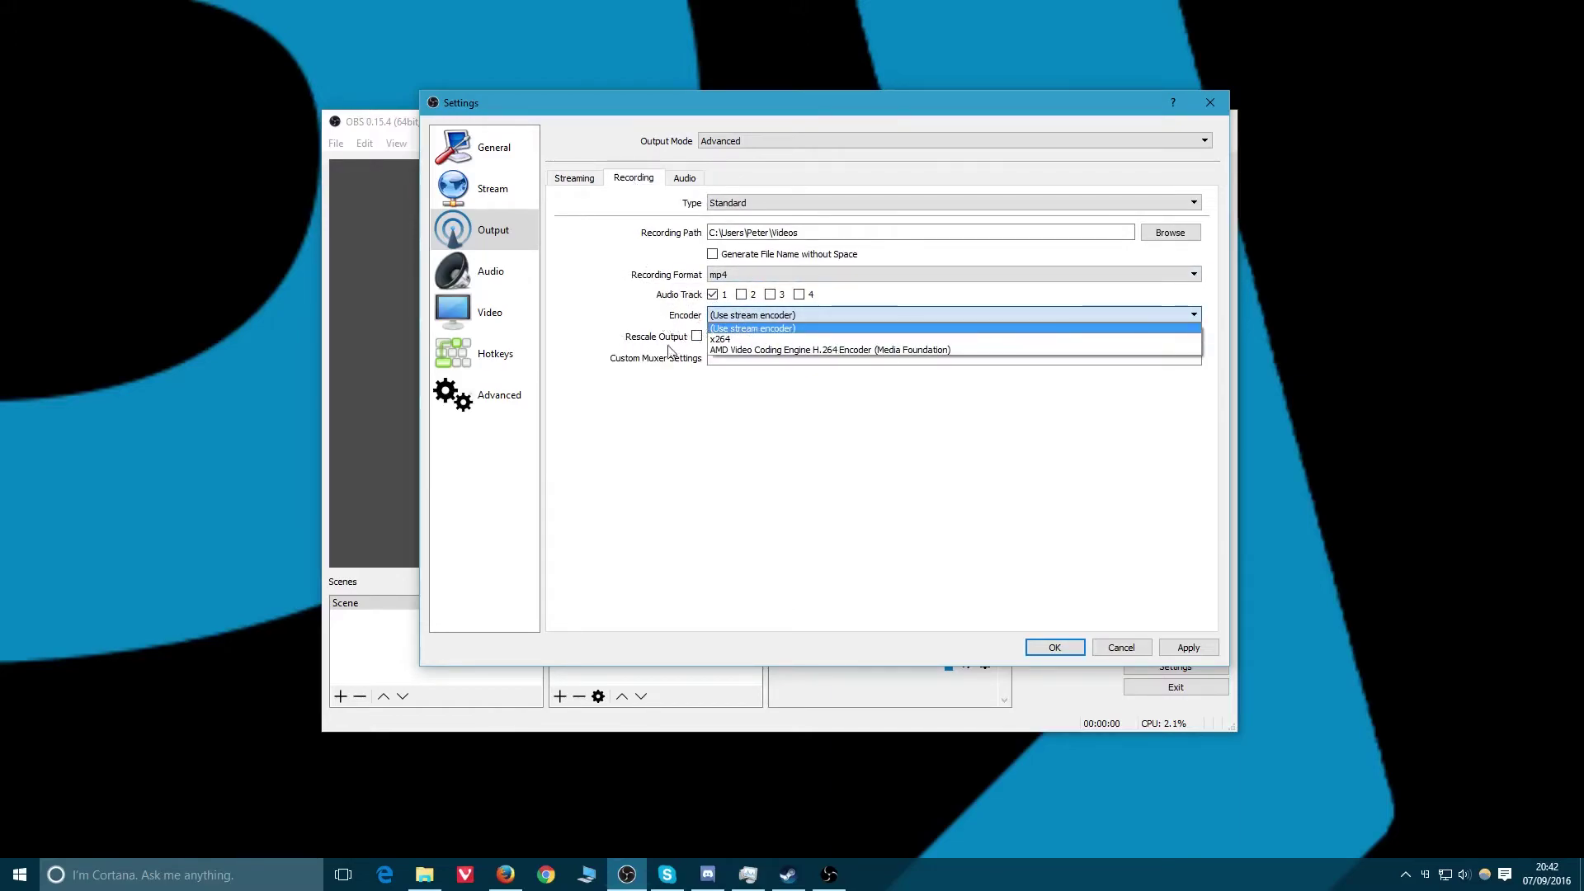
pyautogui.click(722, 339)
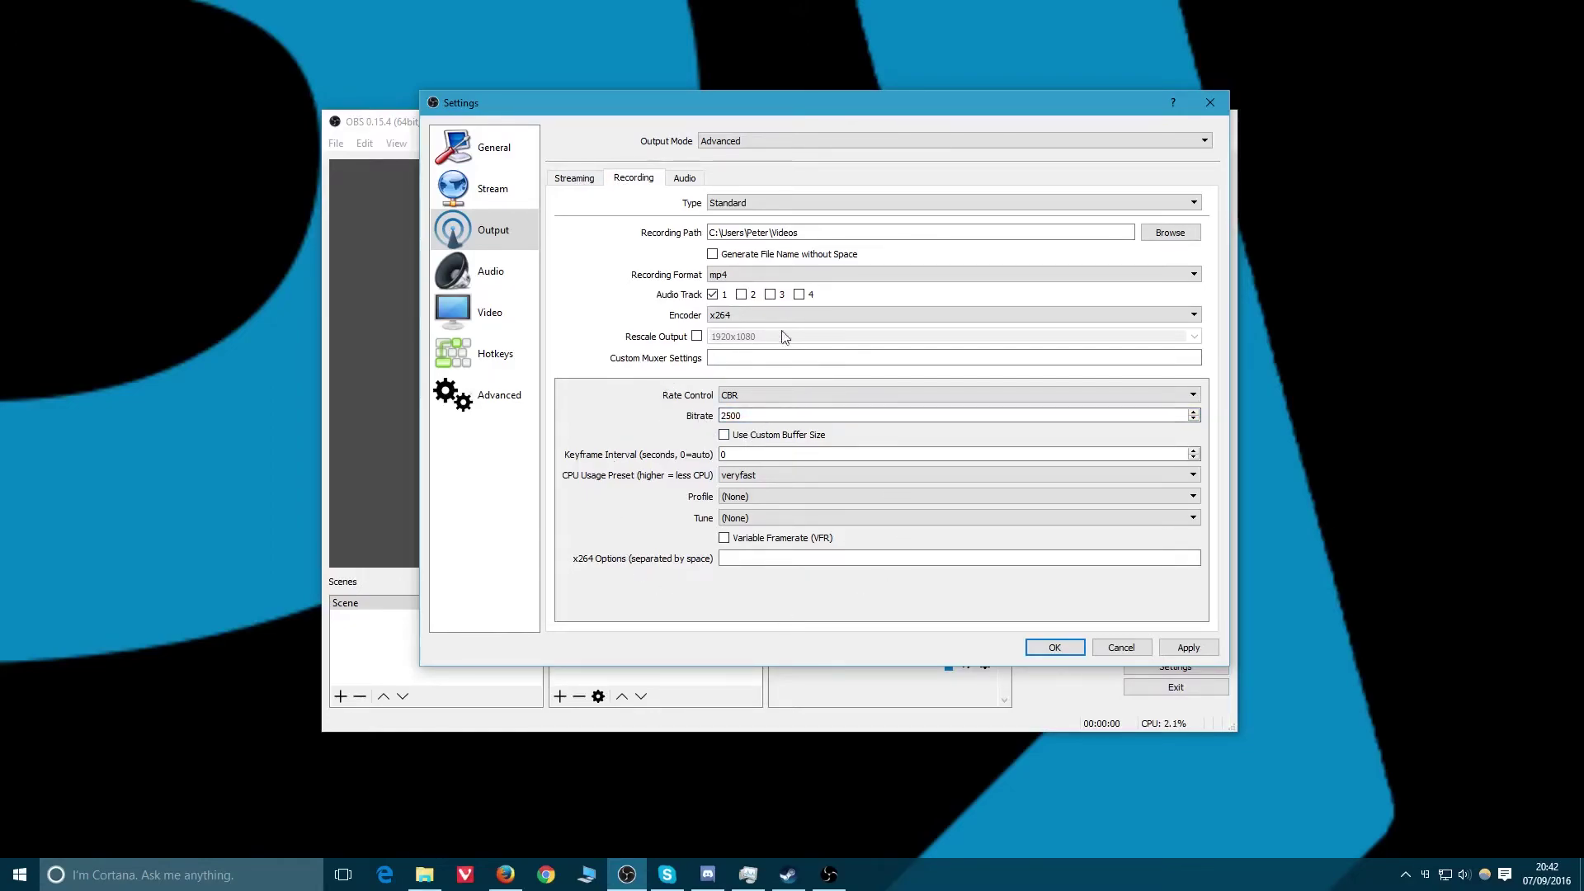
# - Review the recording rate control choices, keeping CBR, and set the recording bitrate to 5000
pyautogui.click(759, 397)
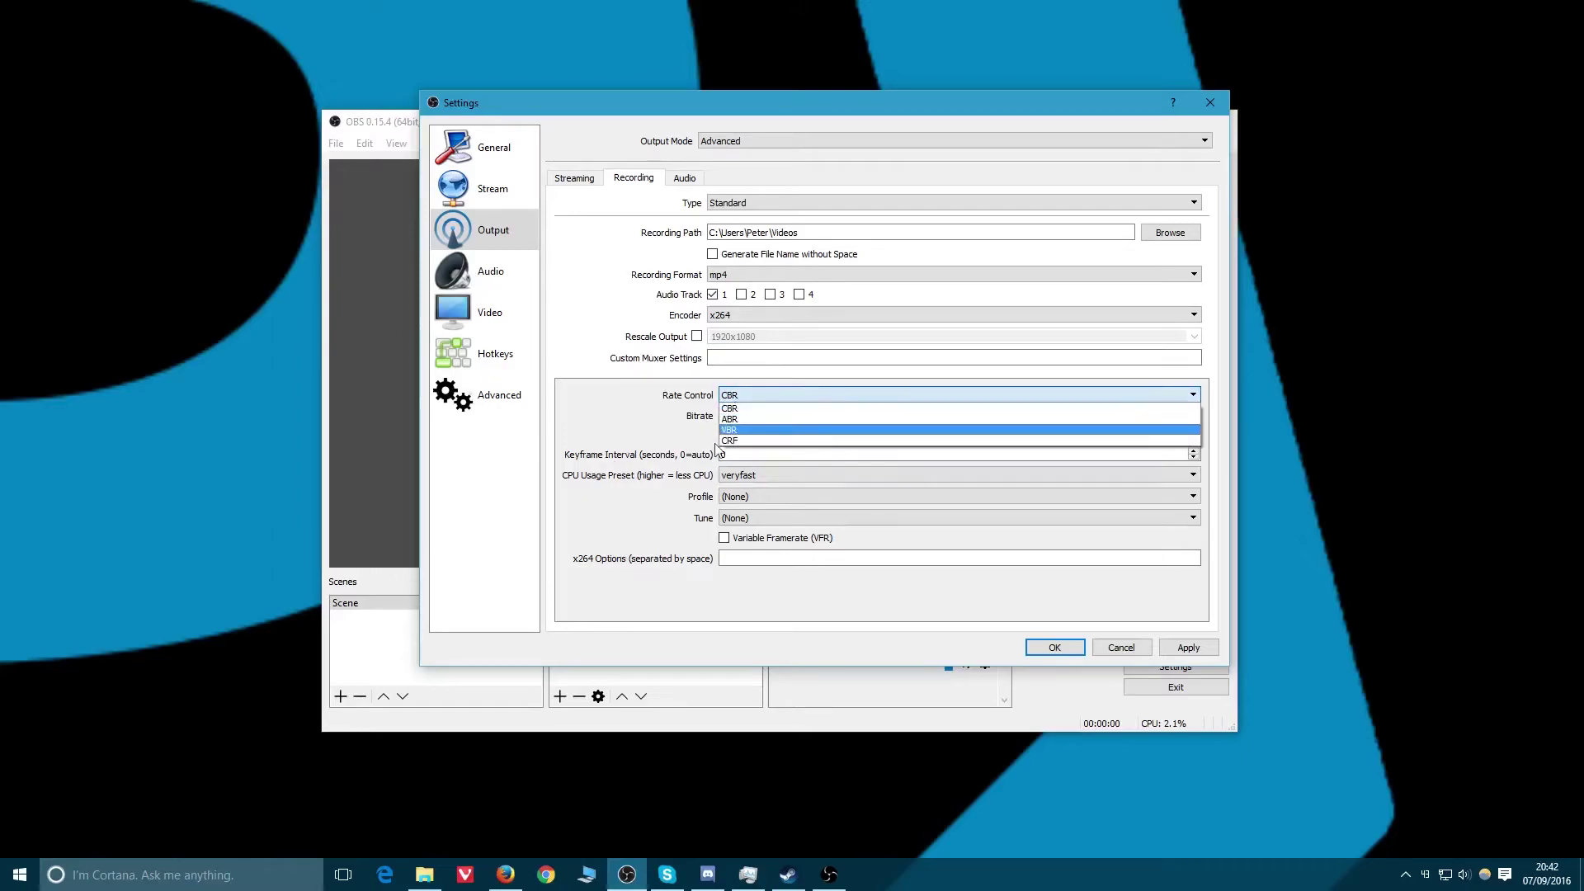
pyautogui.click(669, 422)
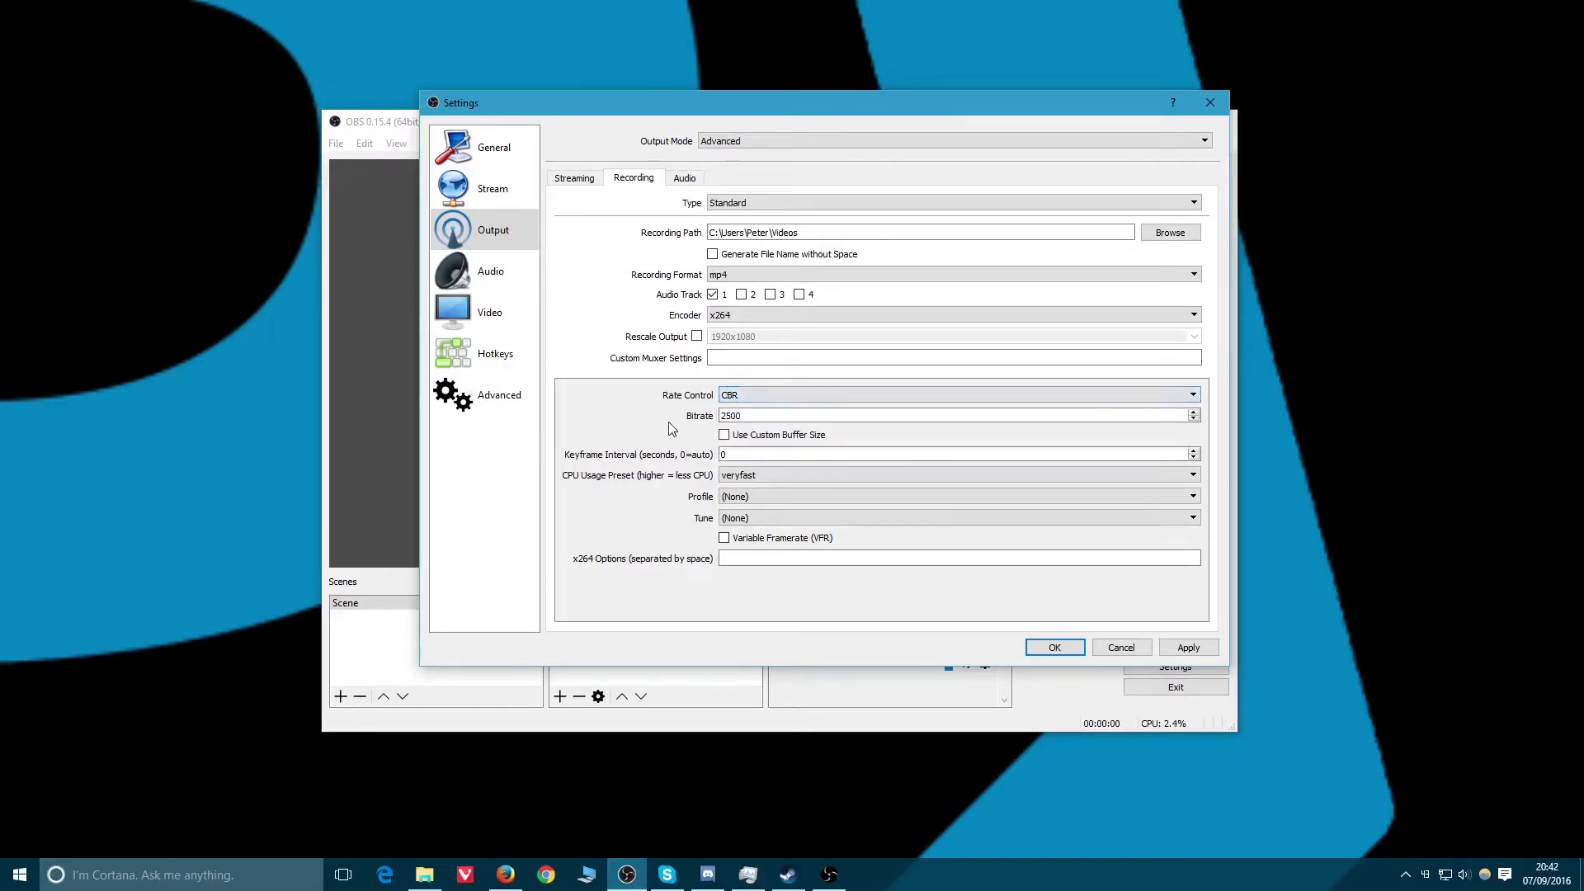
pyautogui.doubleClick(747, 416)
pyautogui.write('5000')
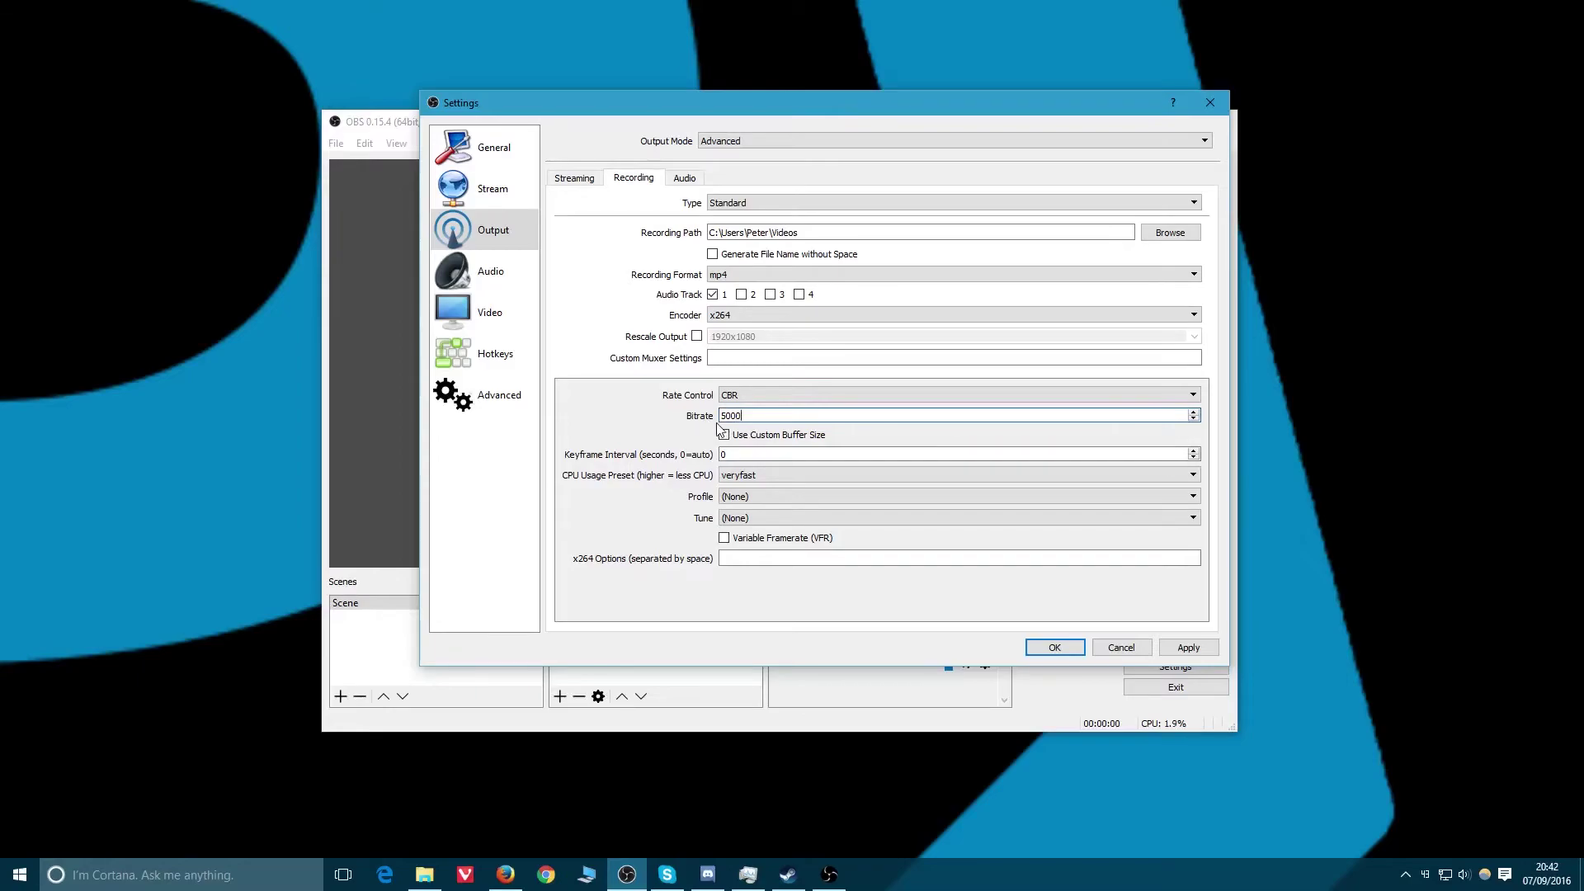
# - Compare the streaming encoder settings with the recording encoder settings
pyautogui.click(575, 178)
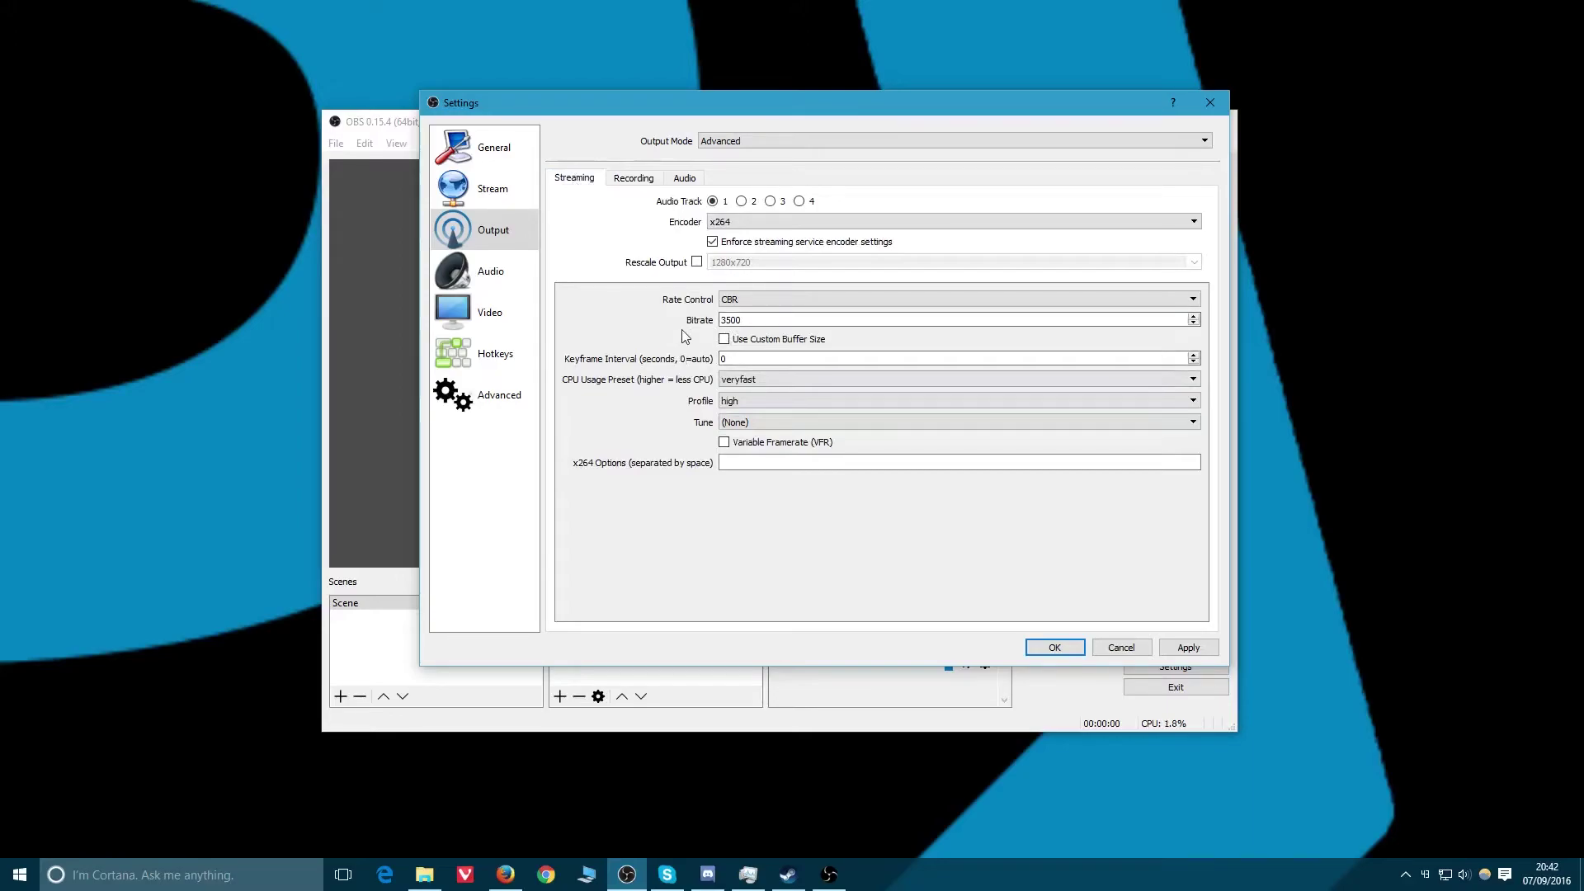
pyautogui.click(634, 179)
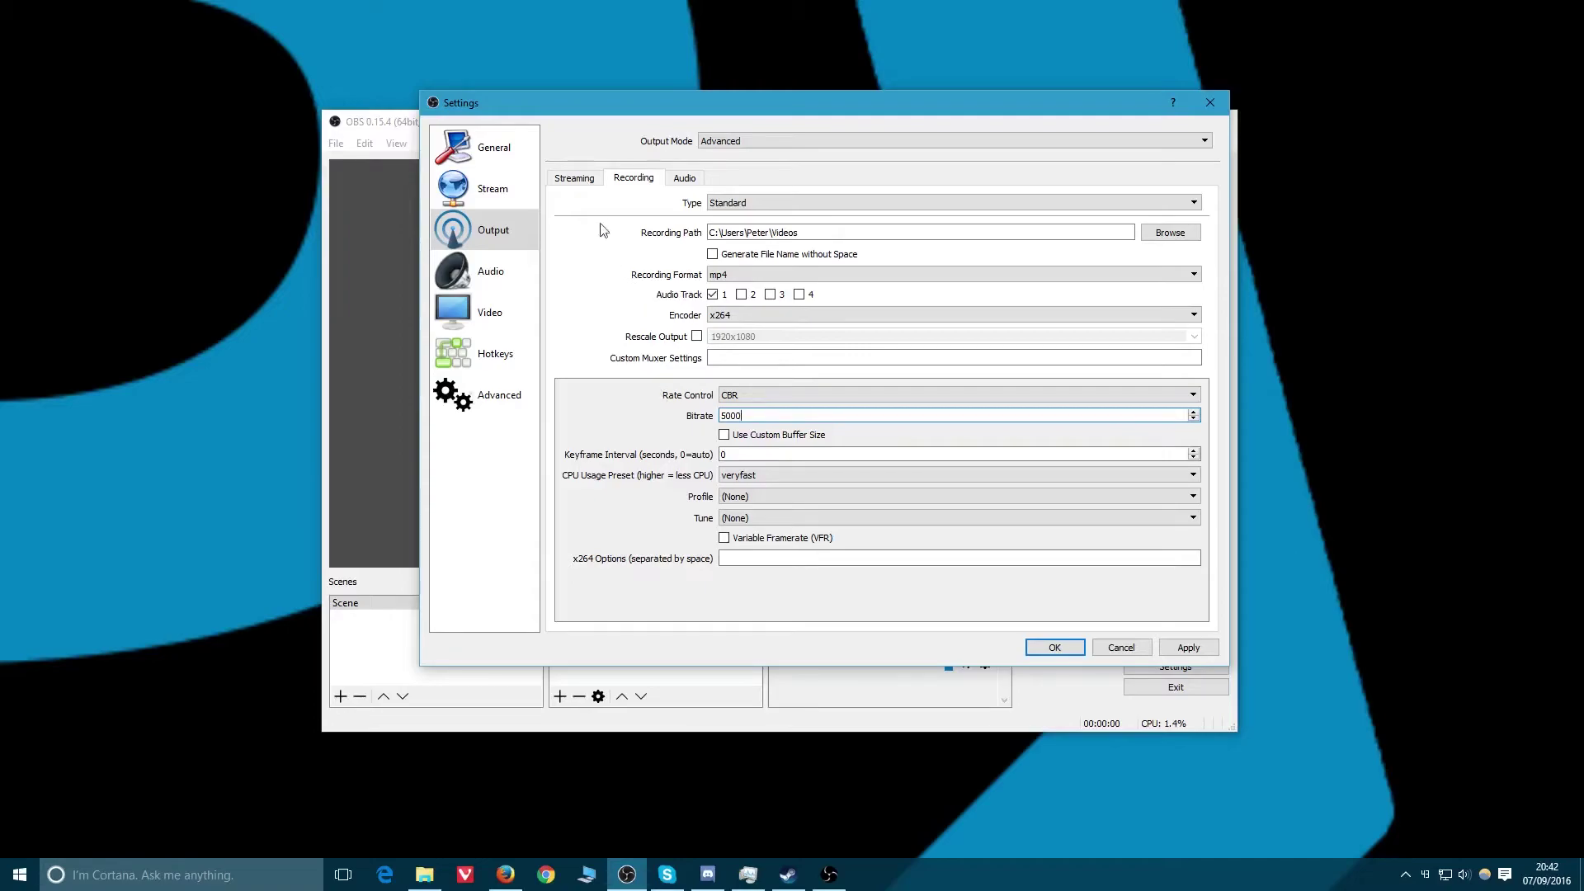
pyautogui.click(589, 179)
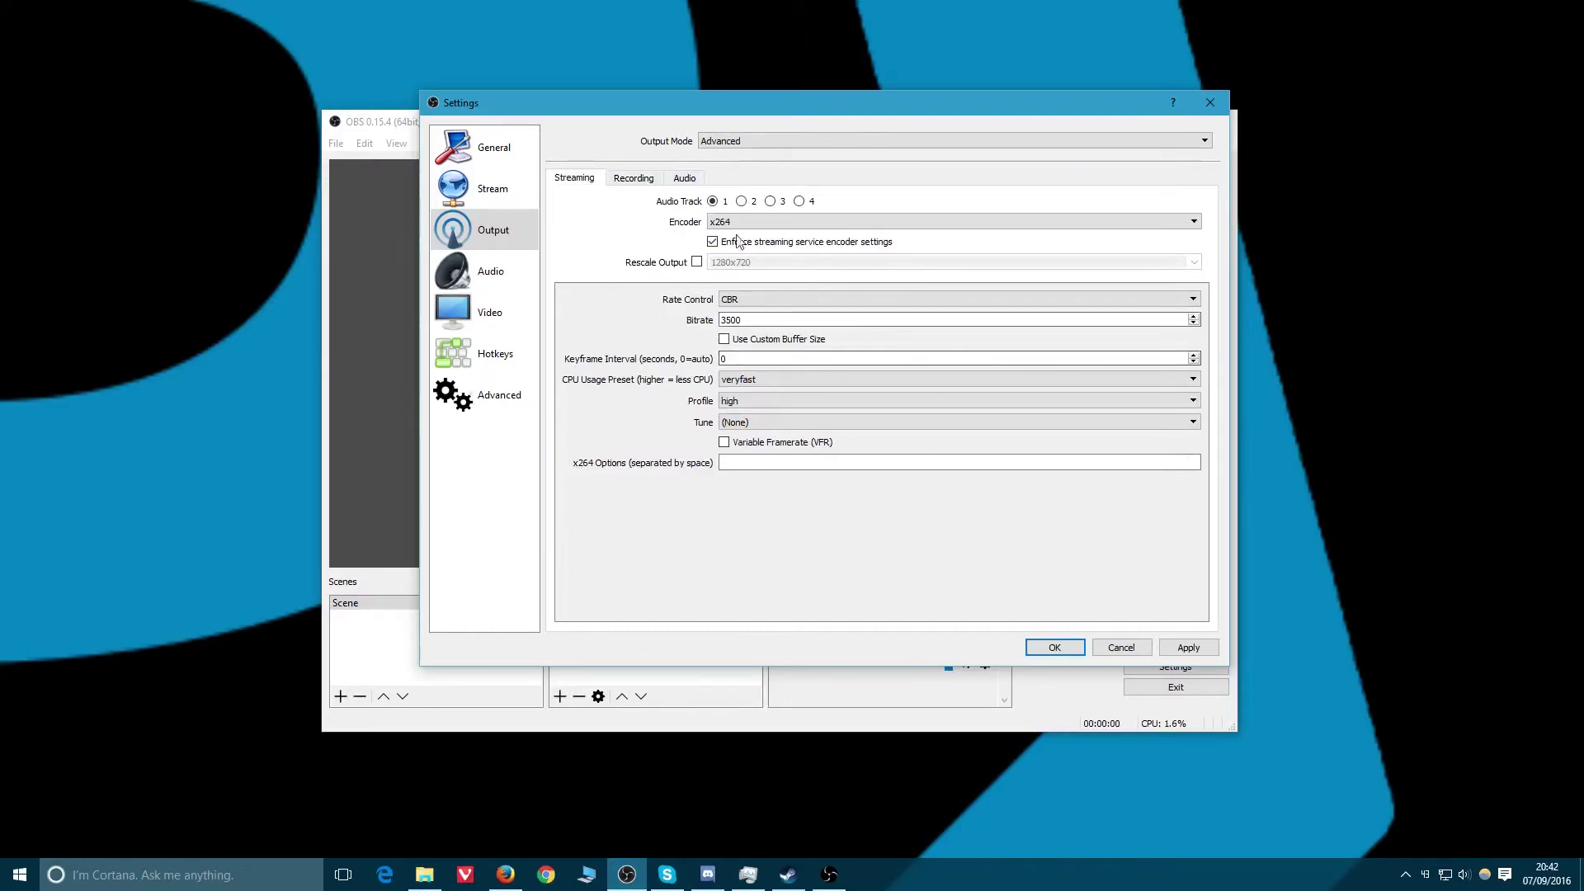
pyautogui.click(629, 177)
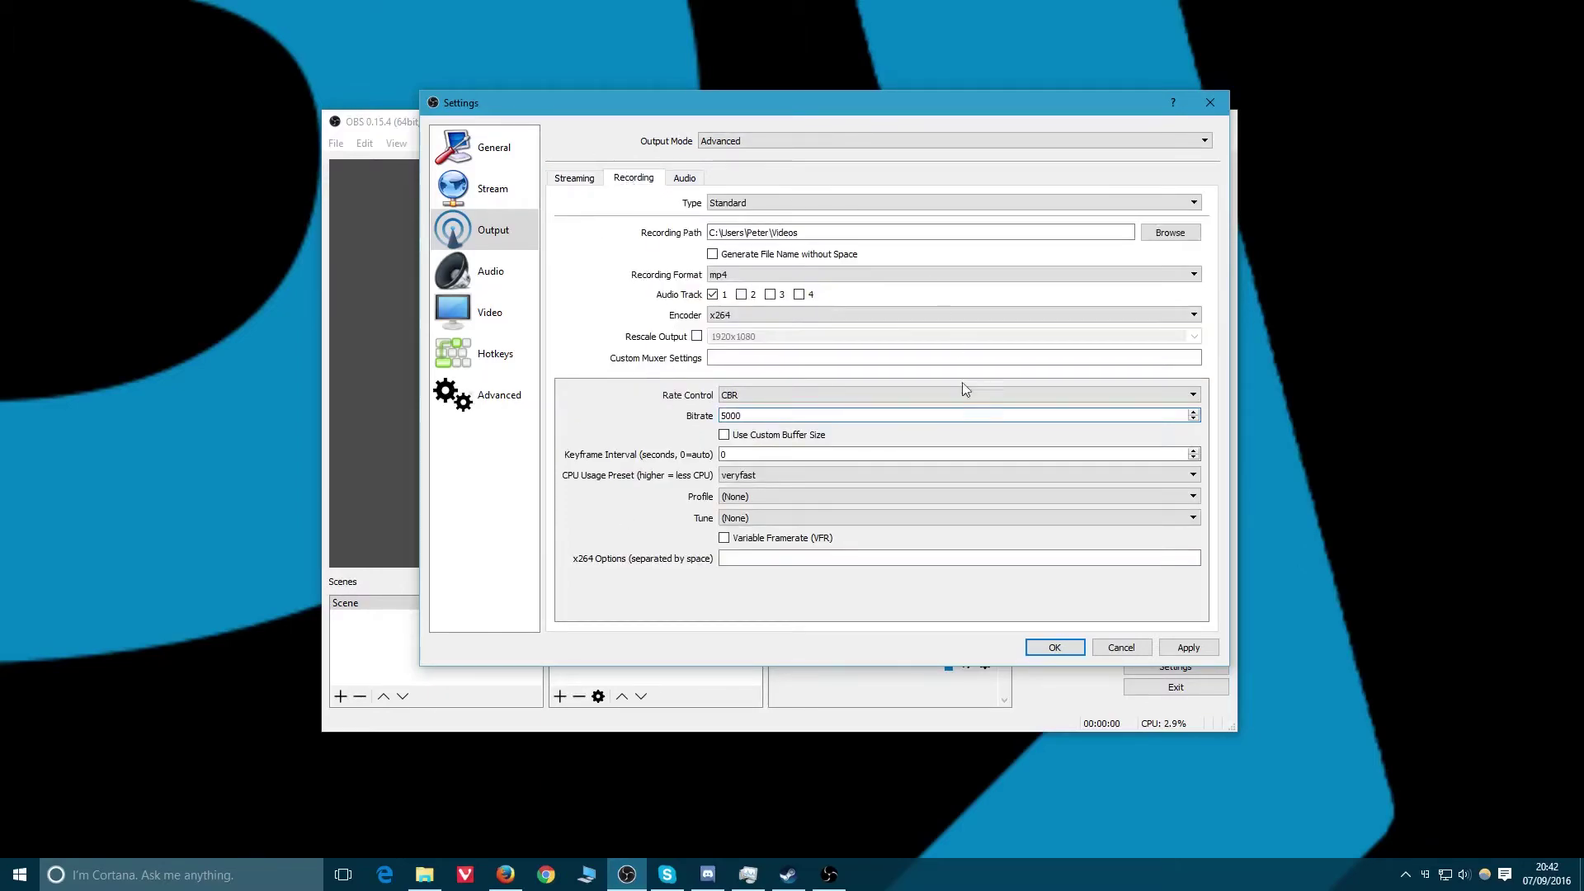
# - Switch the recording rate control to CRF and set the CRF value to 16
pyautogui.click(757, 396)
pyautogui.click(741, 439)
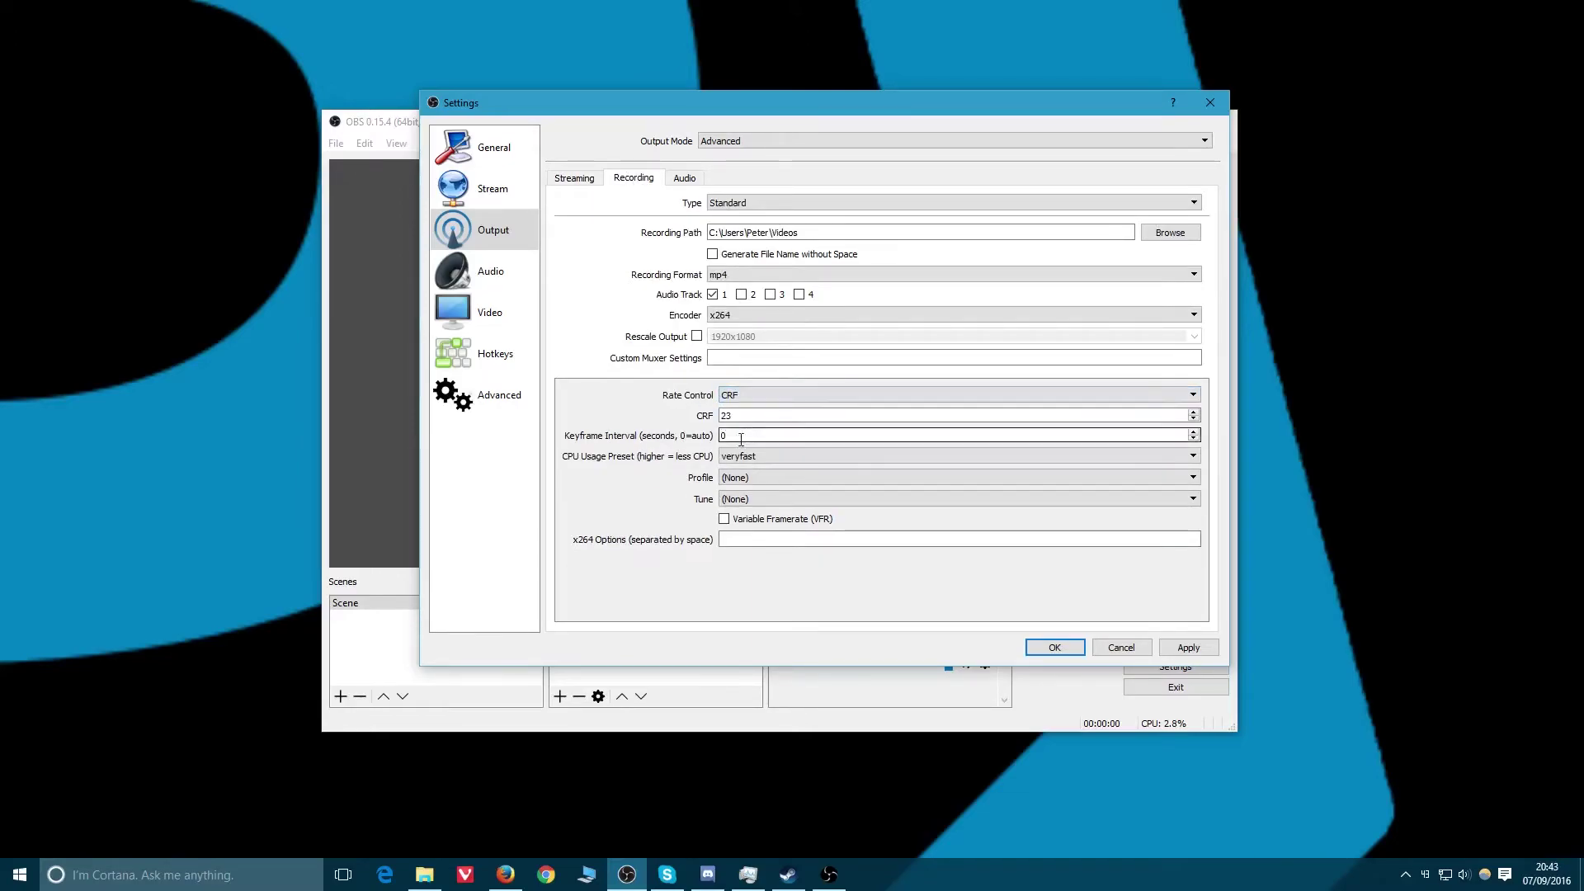
pyautogui.click(750, 415)
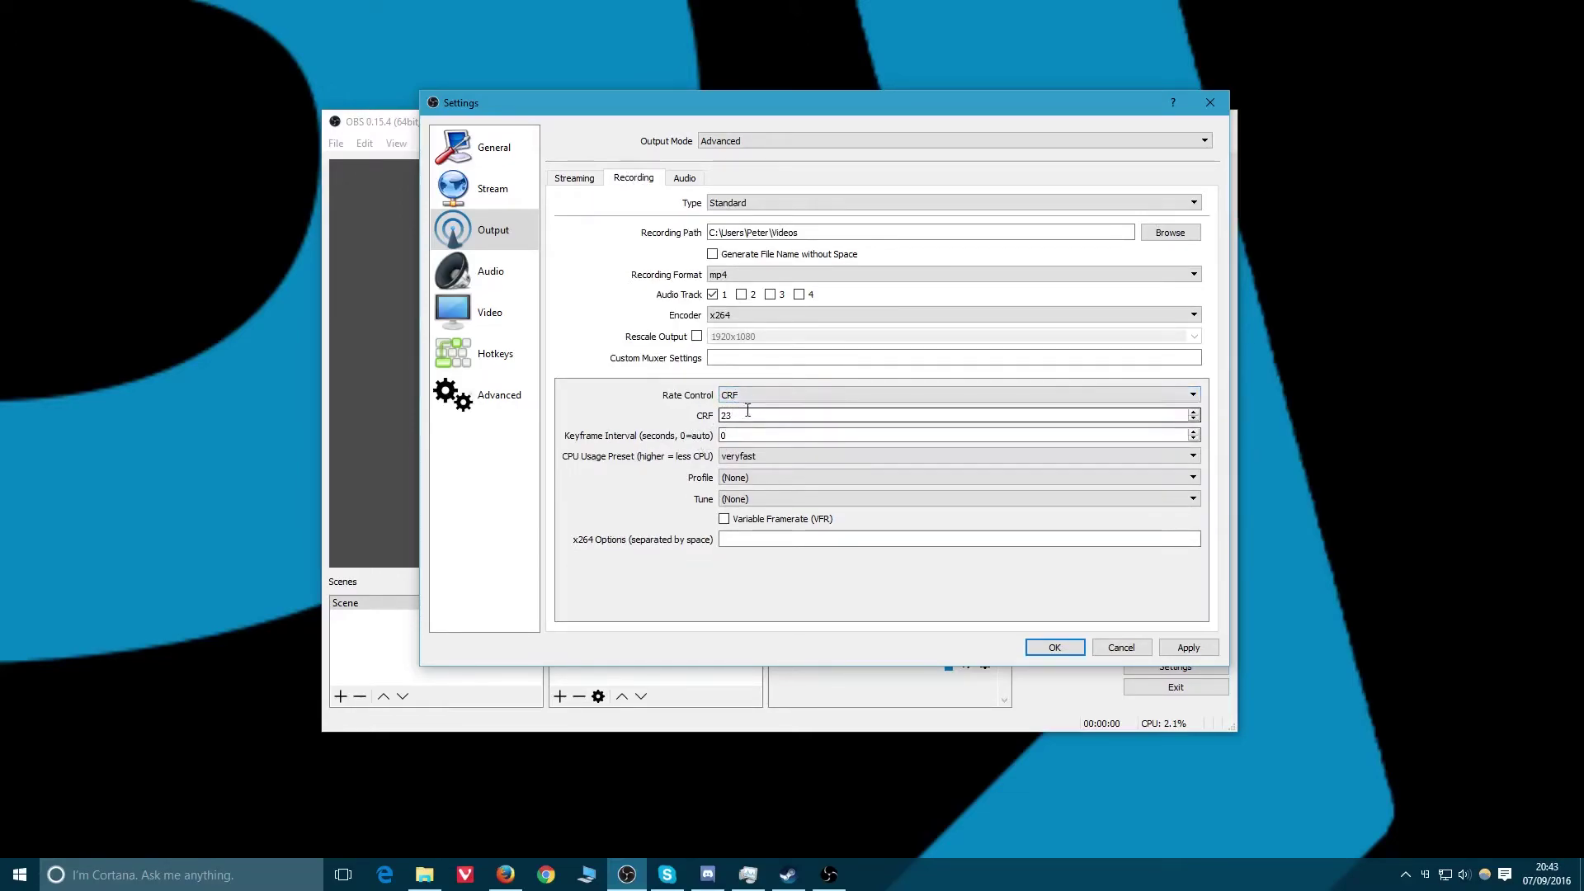
pyautogui.doubleClick(750, 415)
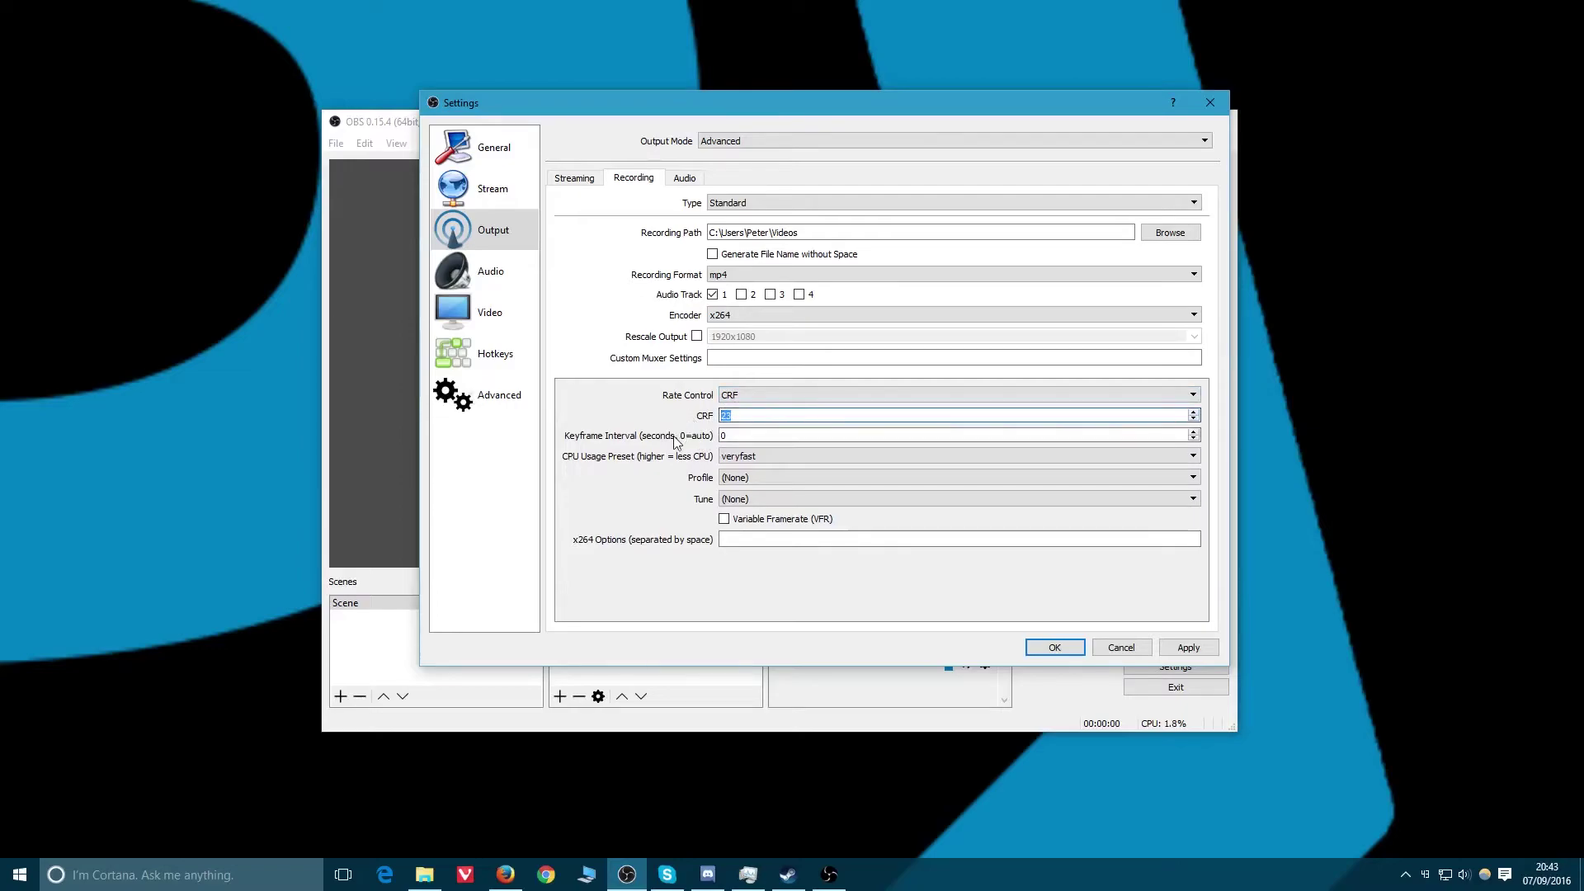
pyautogui.press('BackSpace')
pyautogui.write('16')
# - Keep the recording CPU usage preset at veryfast, set the encoder profile to high, and leave Variable Framerate off
pyautogui.doubleClick(737, 436)
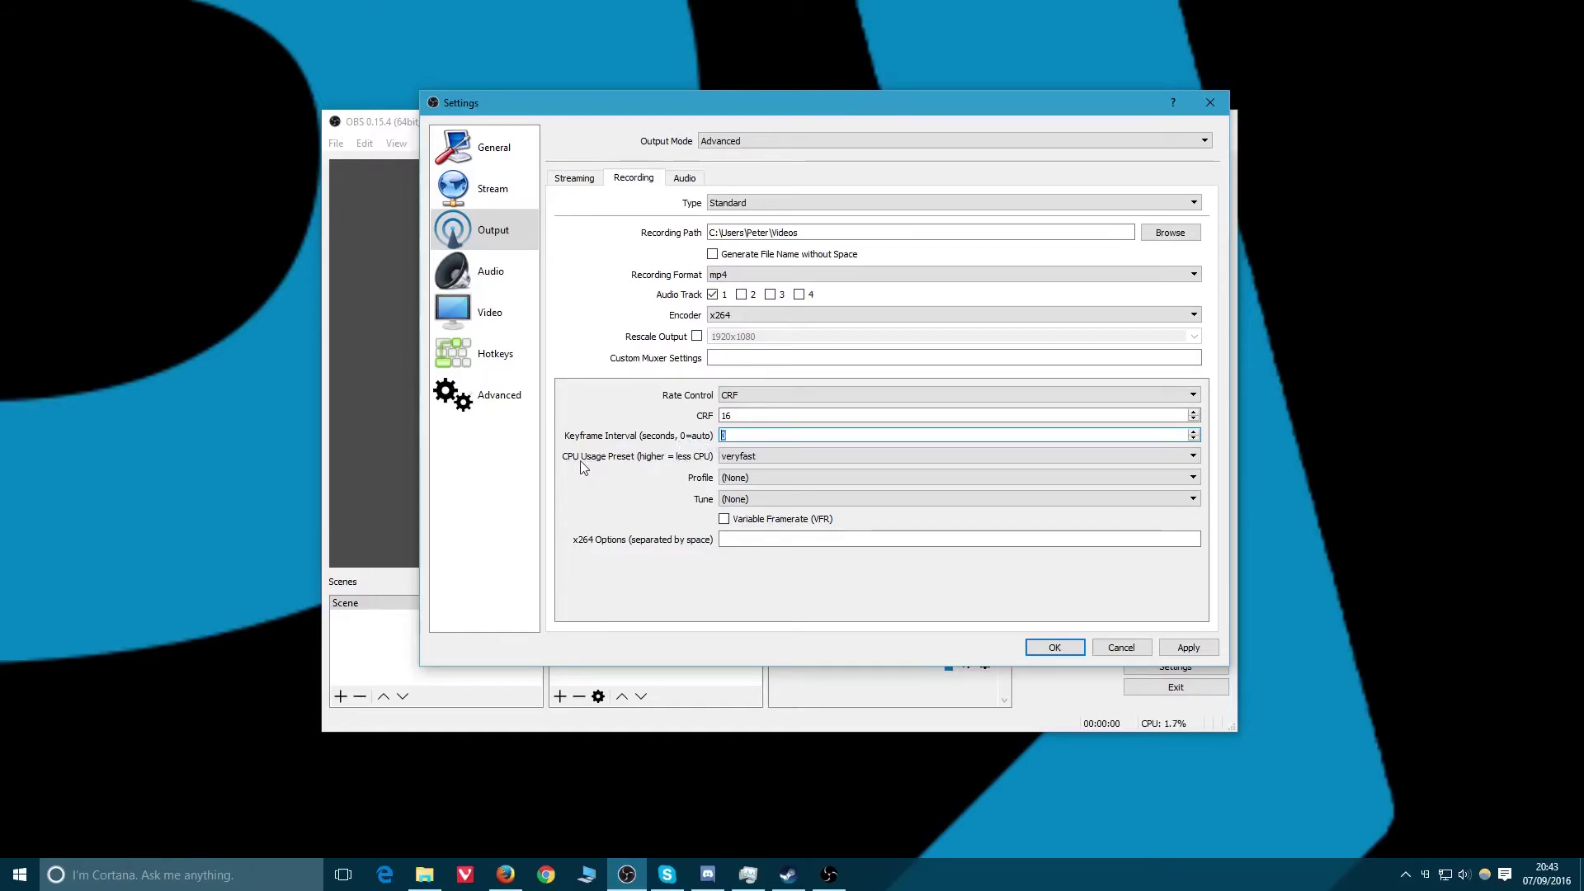
pyautogui.click(737, 459)
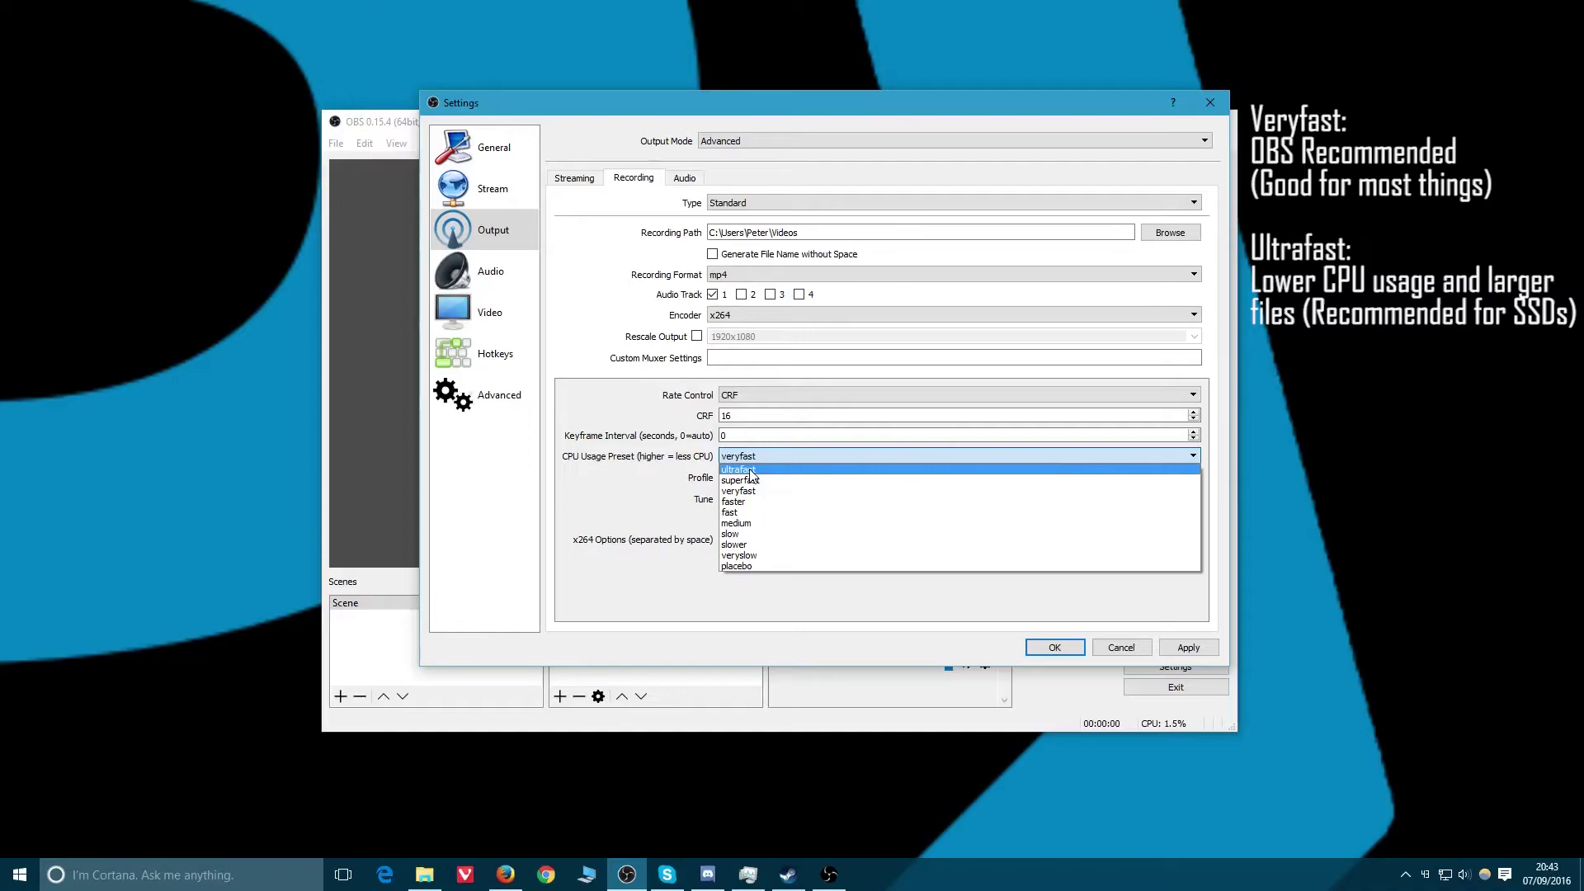
pyautogui.click(741, 491)
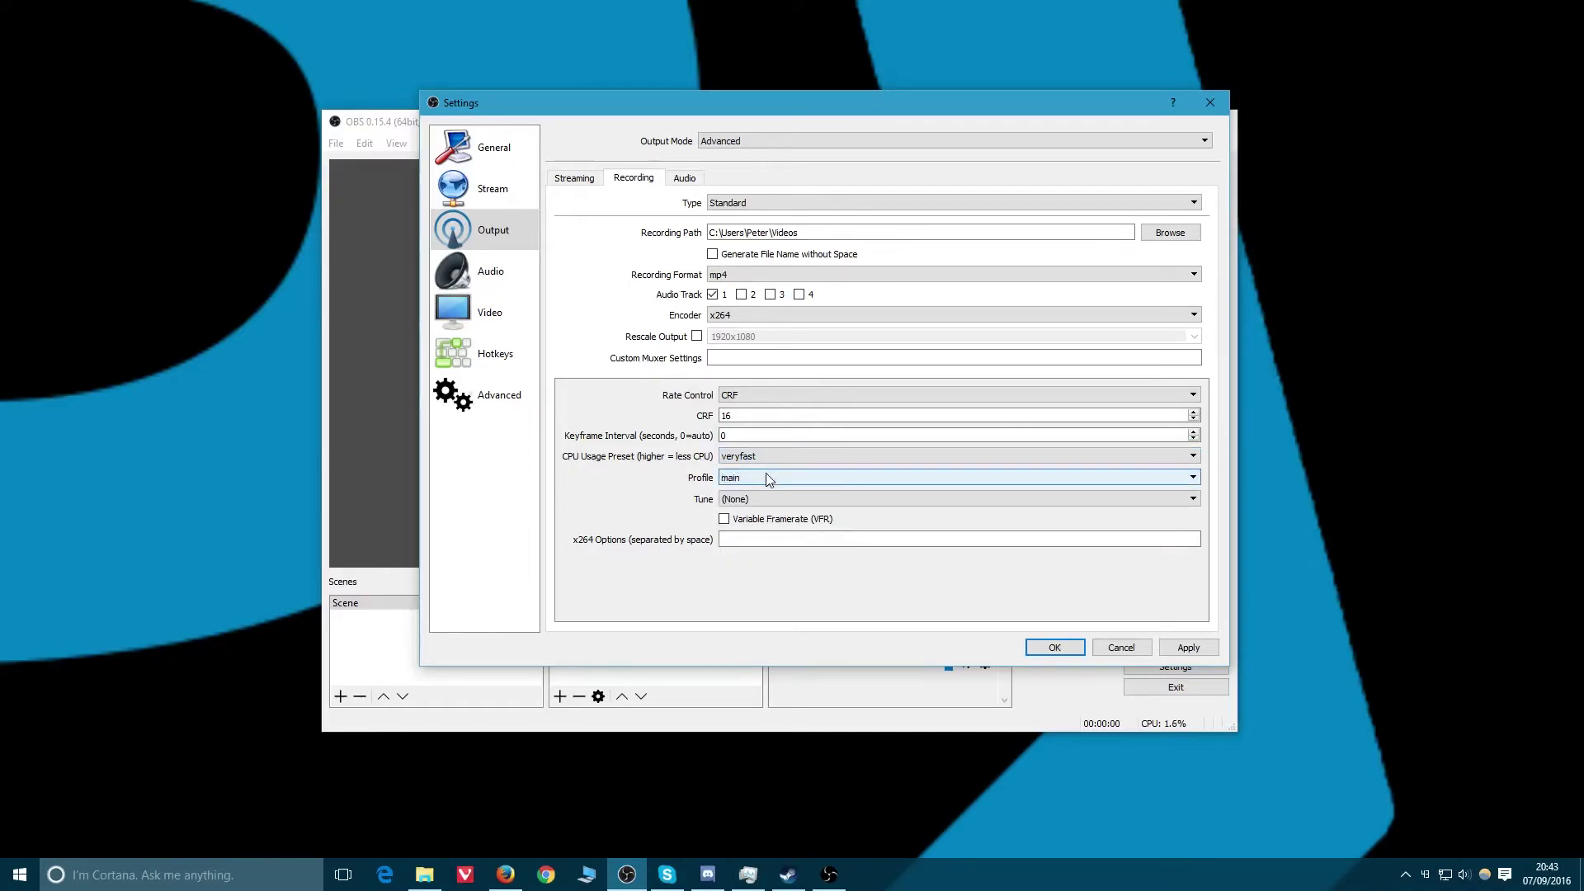
pyautogui.scroll(-1, 751, 477)
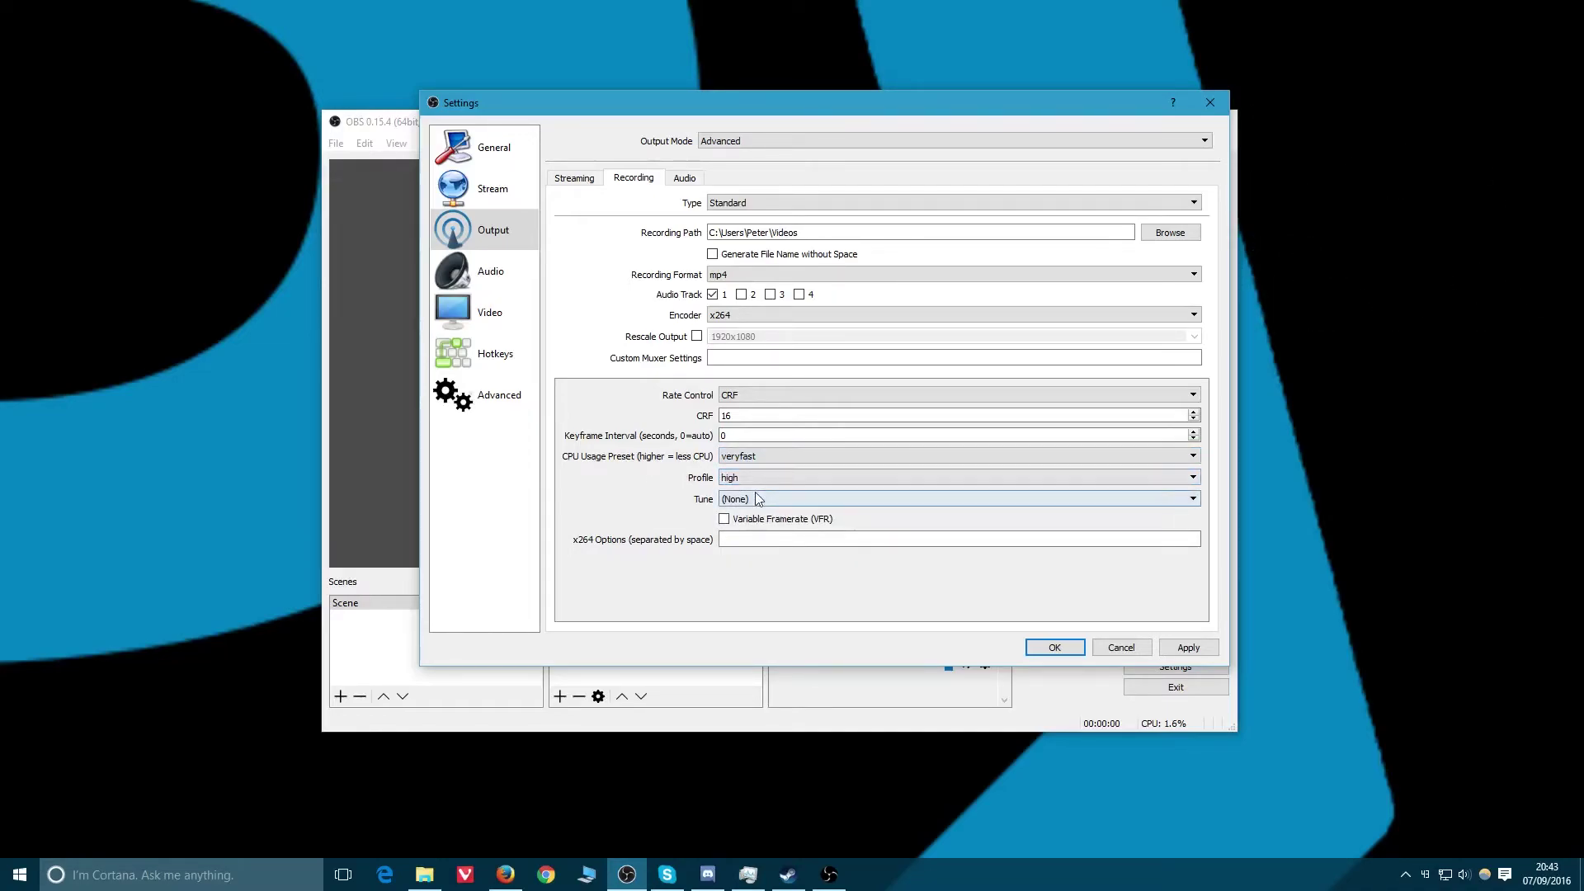
pyautogui.click(724, 520)
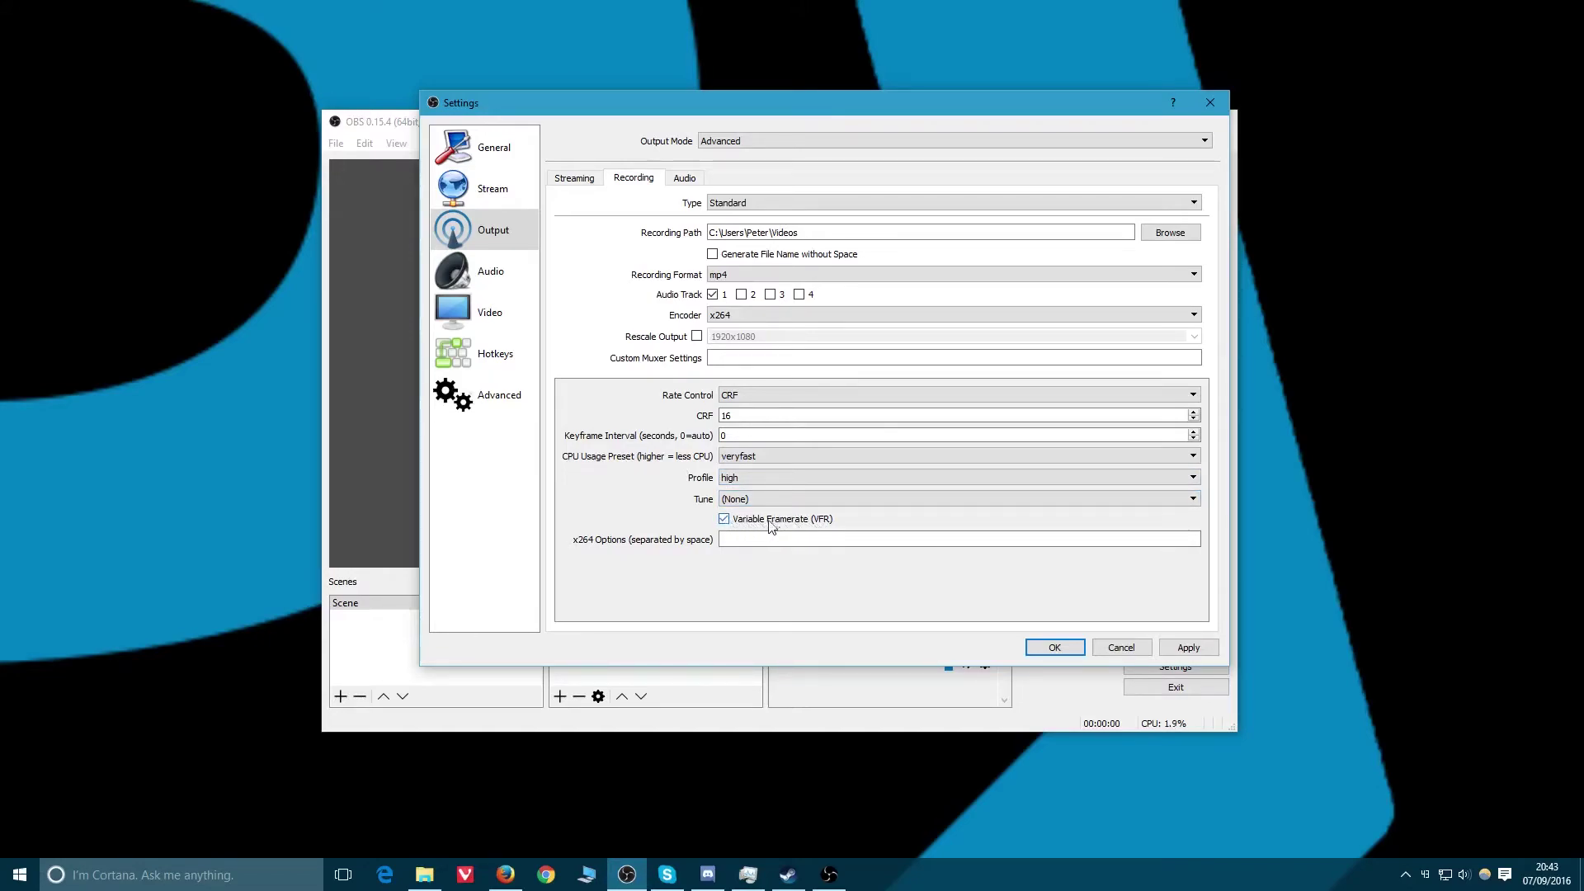
pyautogui.click(725, 519)
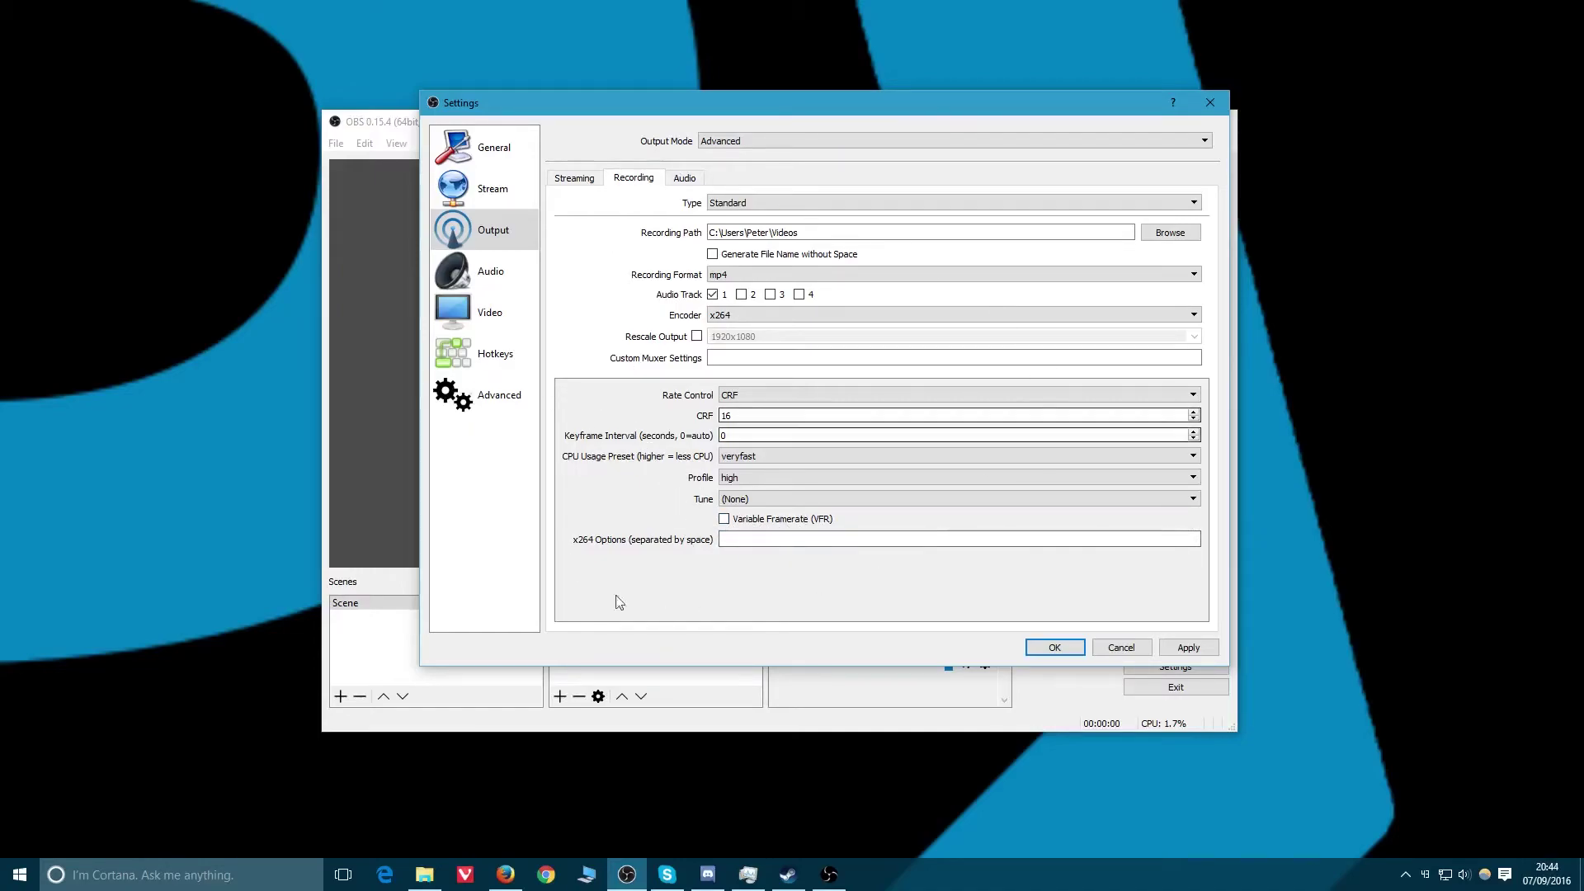
# - Set the output audio bitrate of tracks 1 to 4 to 320 and recheck the streaming and recording output settings
pyautogui.click(683, 179)
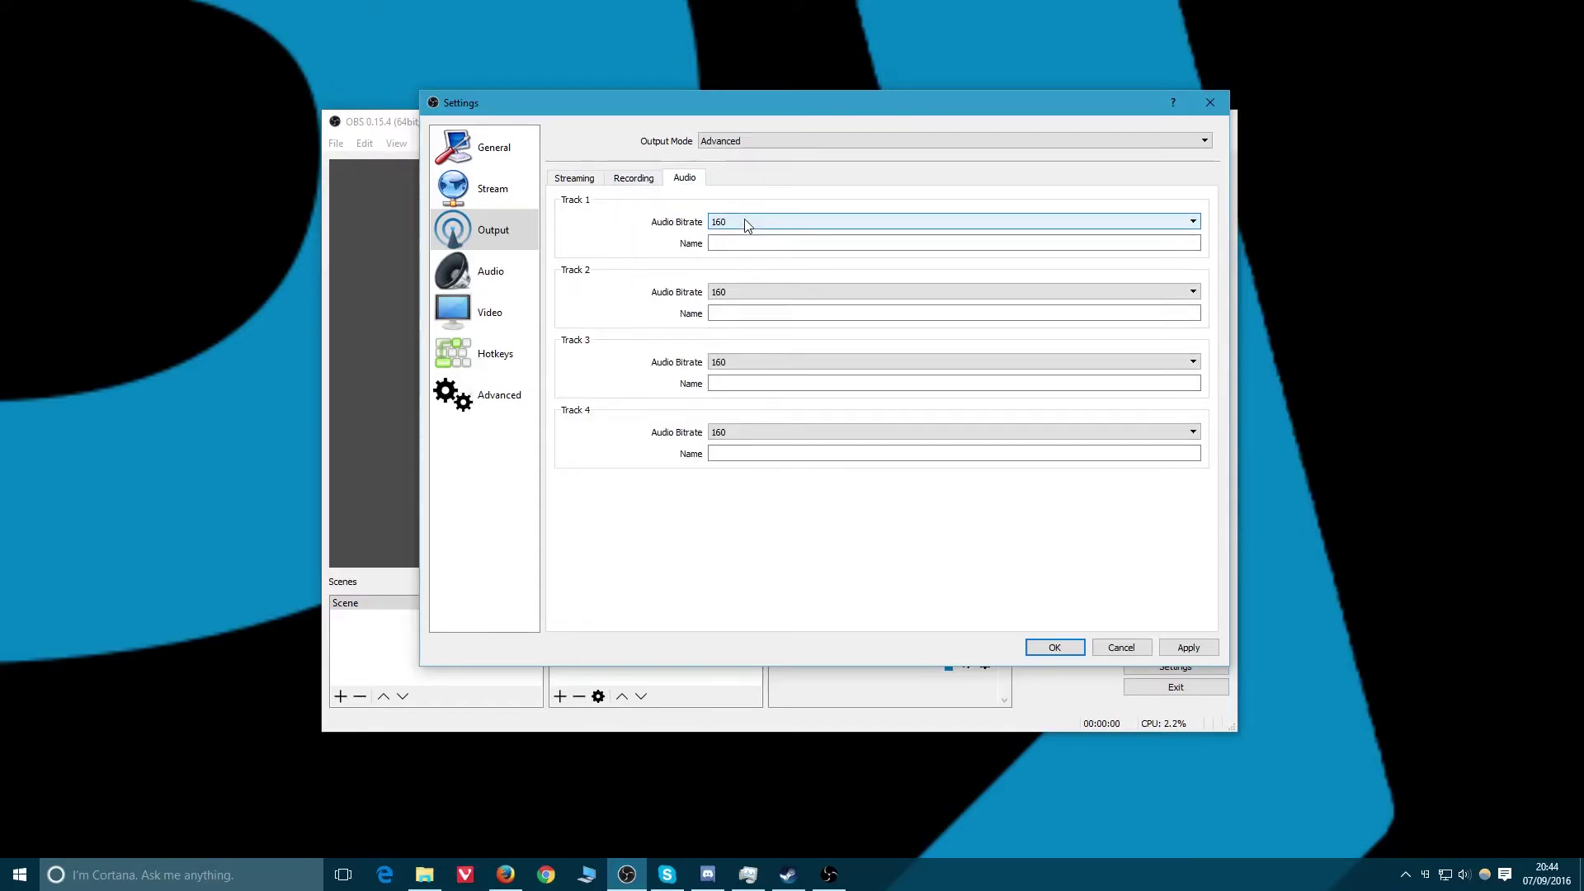
pyautogui.scroll(-5, 744, 220)
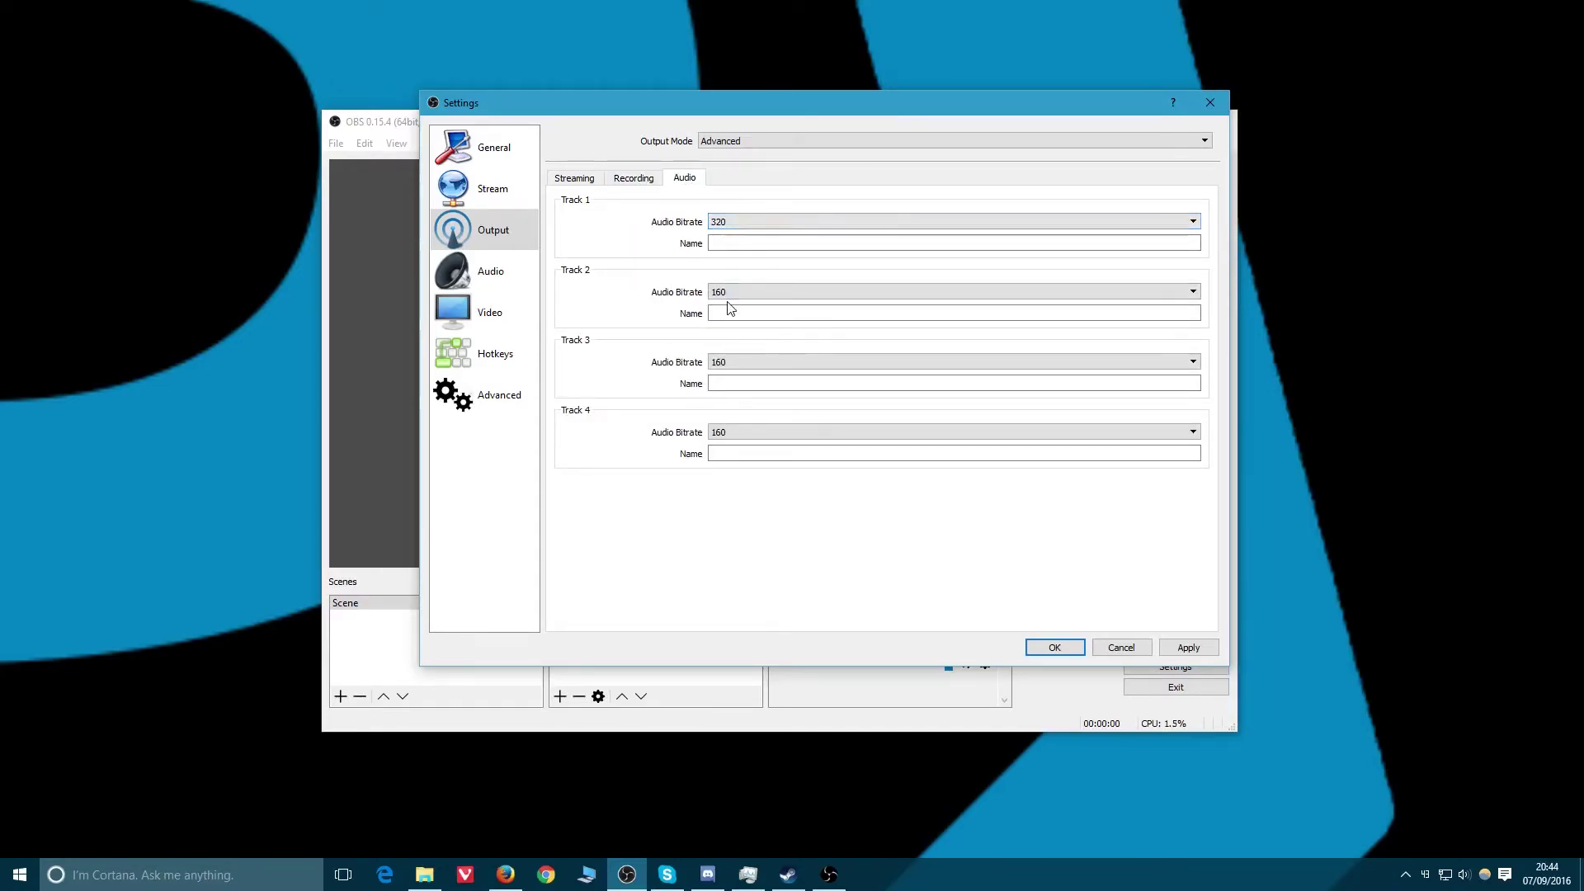
pyautogui.scroll(-5, 725, 292)
pyautogui.scroll(-5, 737, 363)
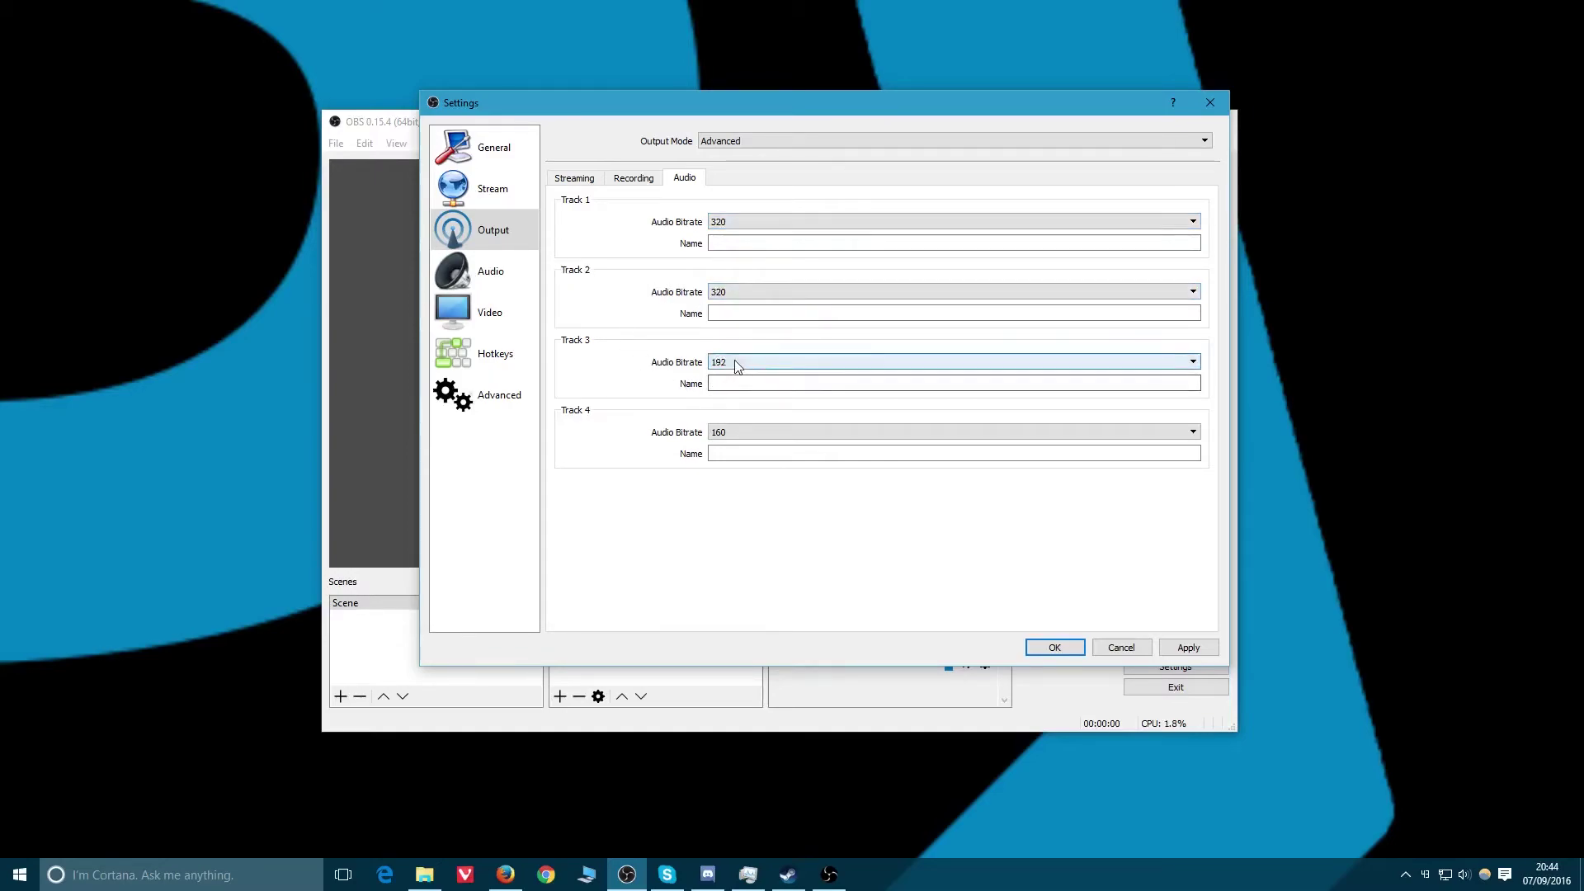
pyautogui.scroll(-5, 735, 434)
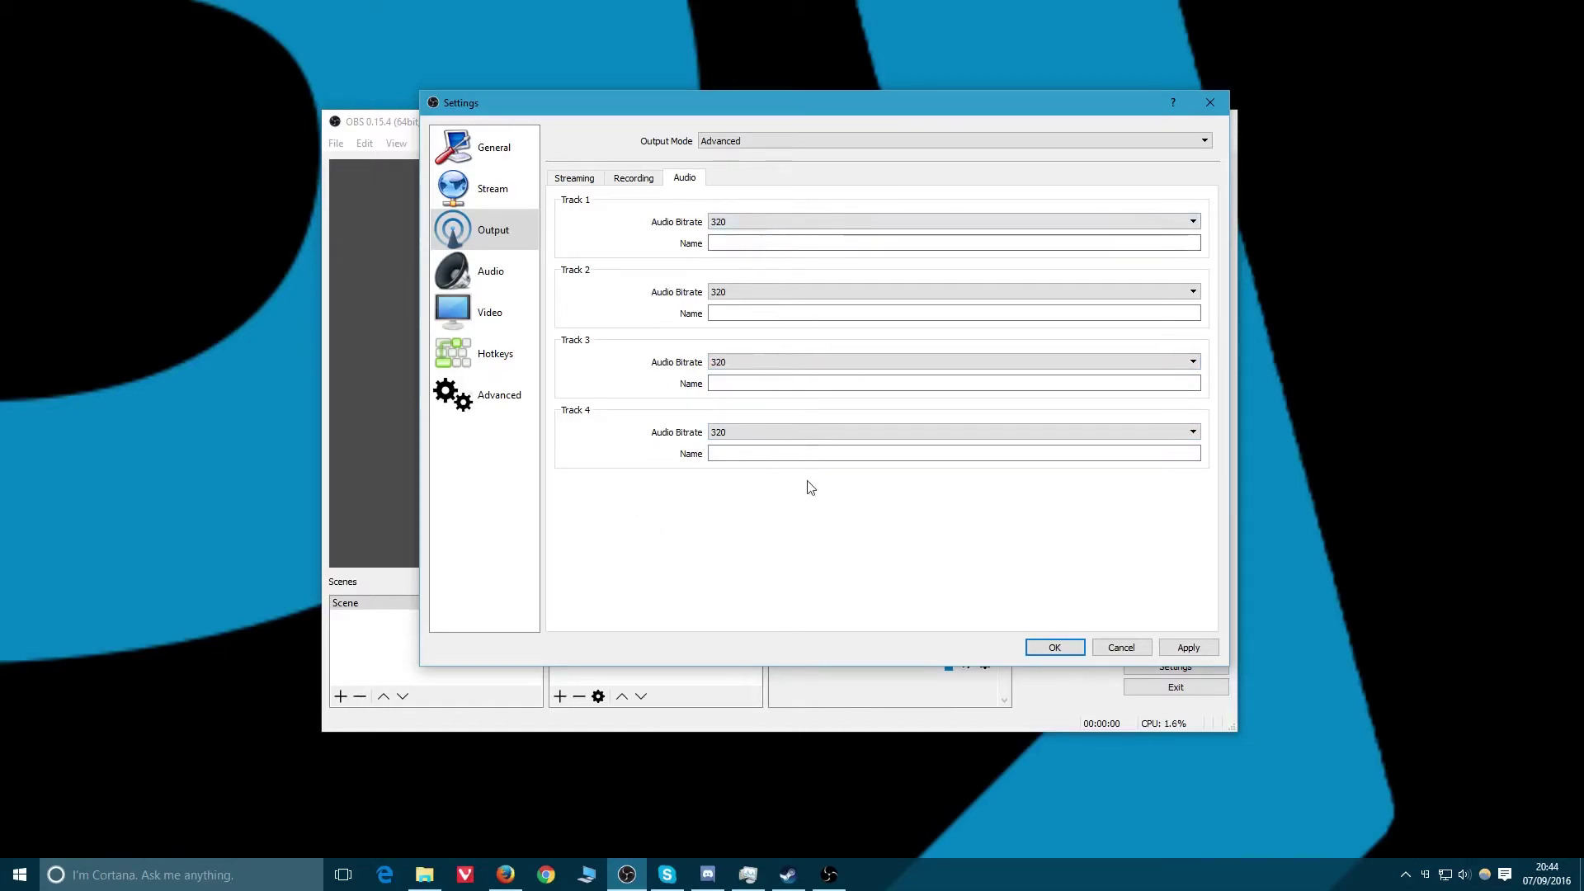
pyautogui.click(631, 180)
pyautogui.click(589, 181)
pyautogui.click(630, 180)
pyautogui.click(680, 179)
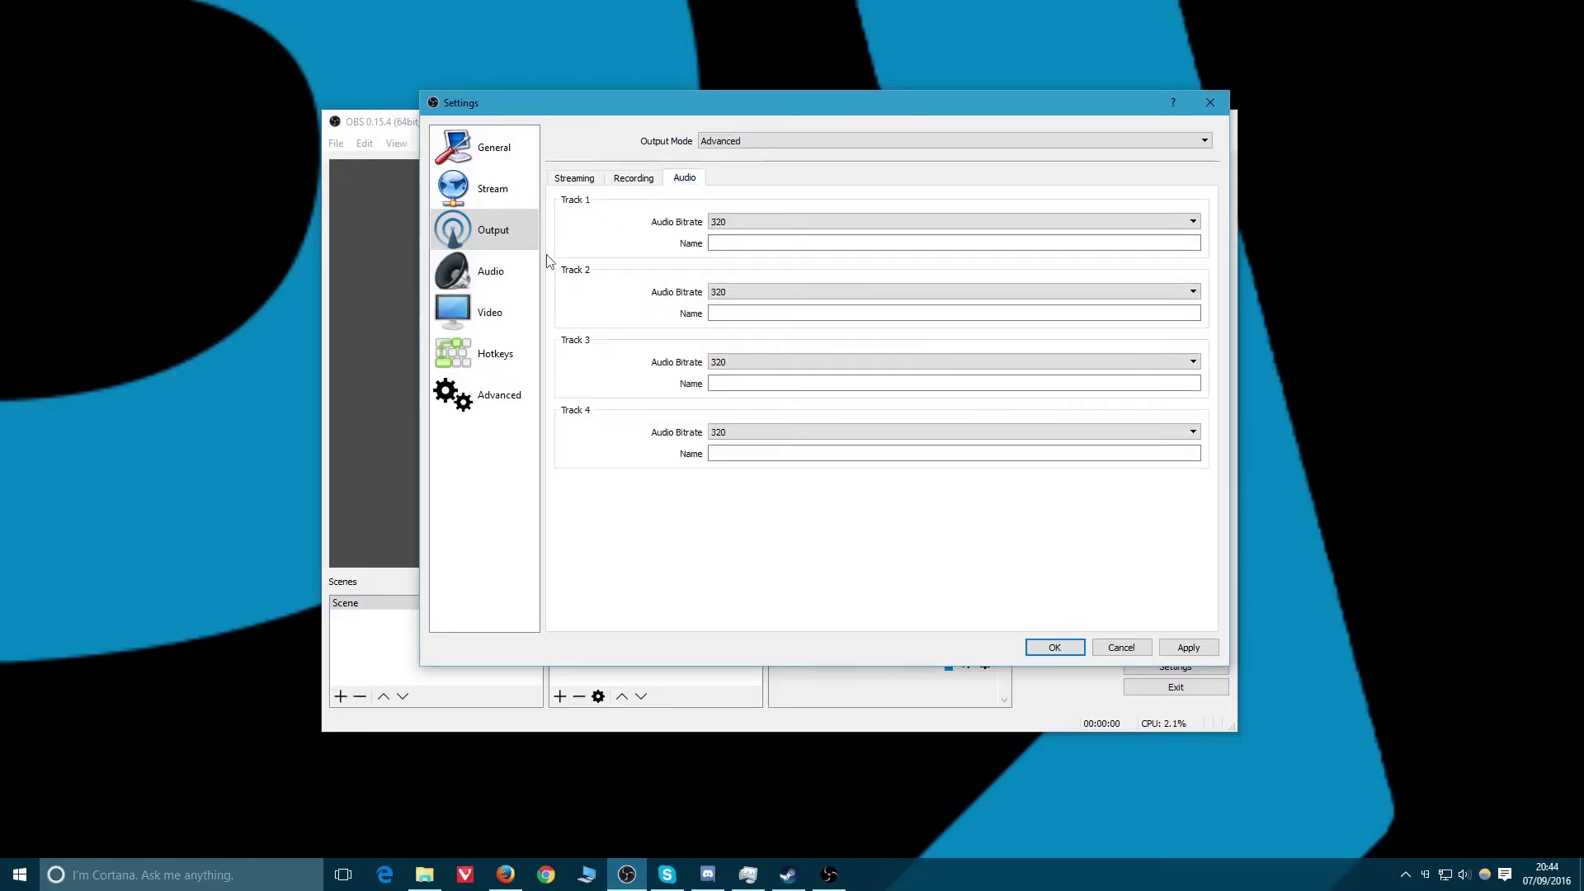
# - In the audio settings, set the Desktop Audio Device to Speakers (SB X-Fi Surround 5.1 Pro) and leave Desktop Audio Device 2 disabled
pyautogui.click(481, 279)
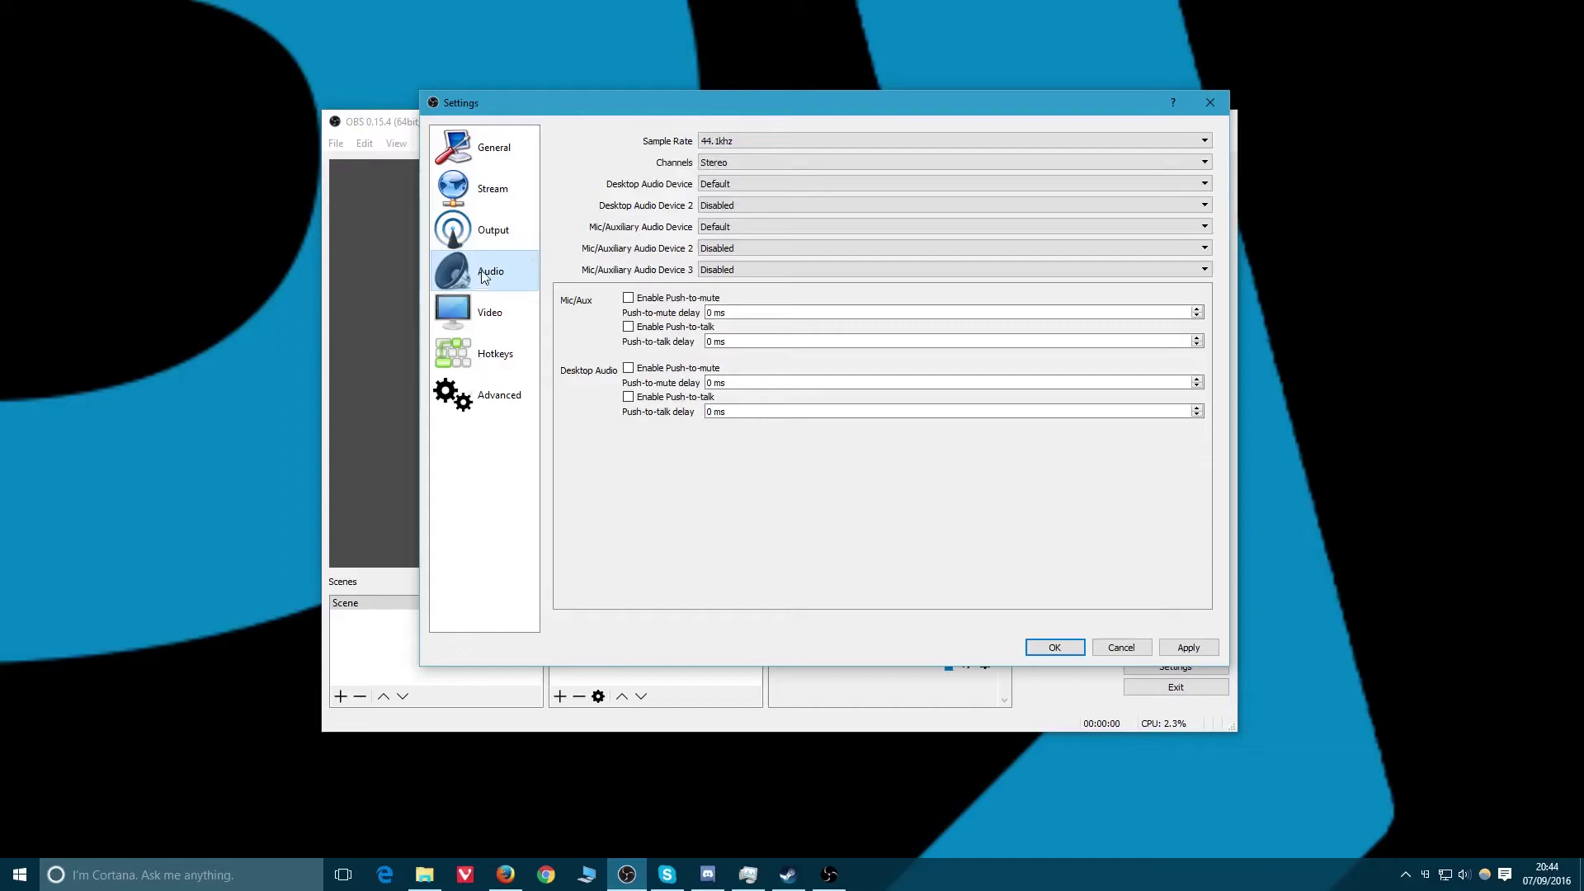
pyautogui.click(760, 183)
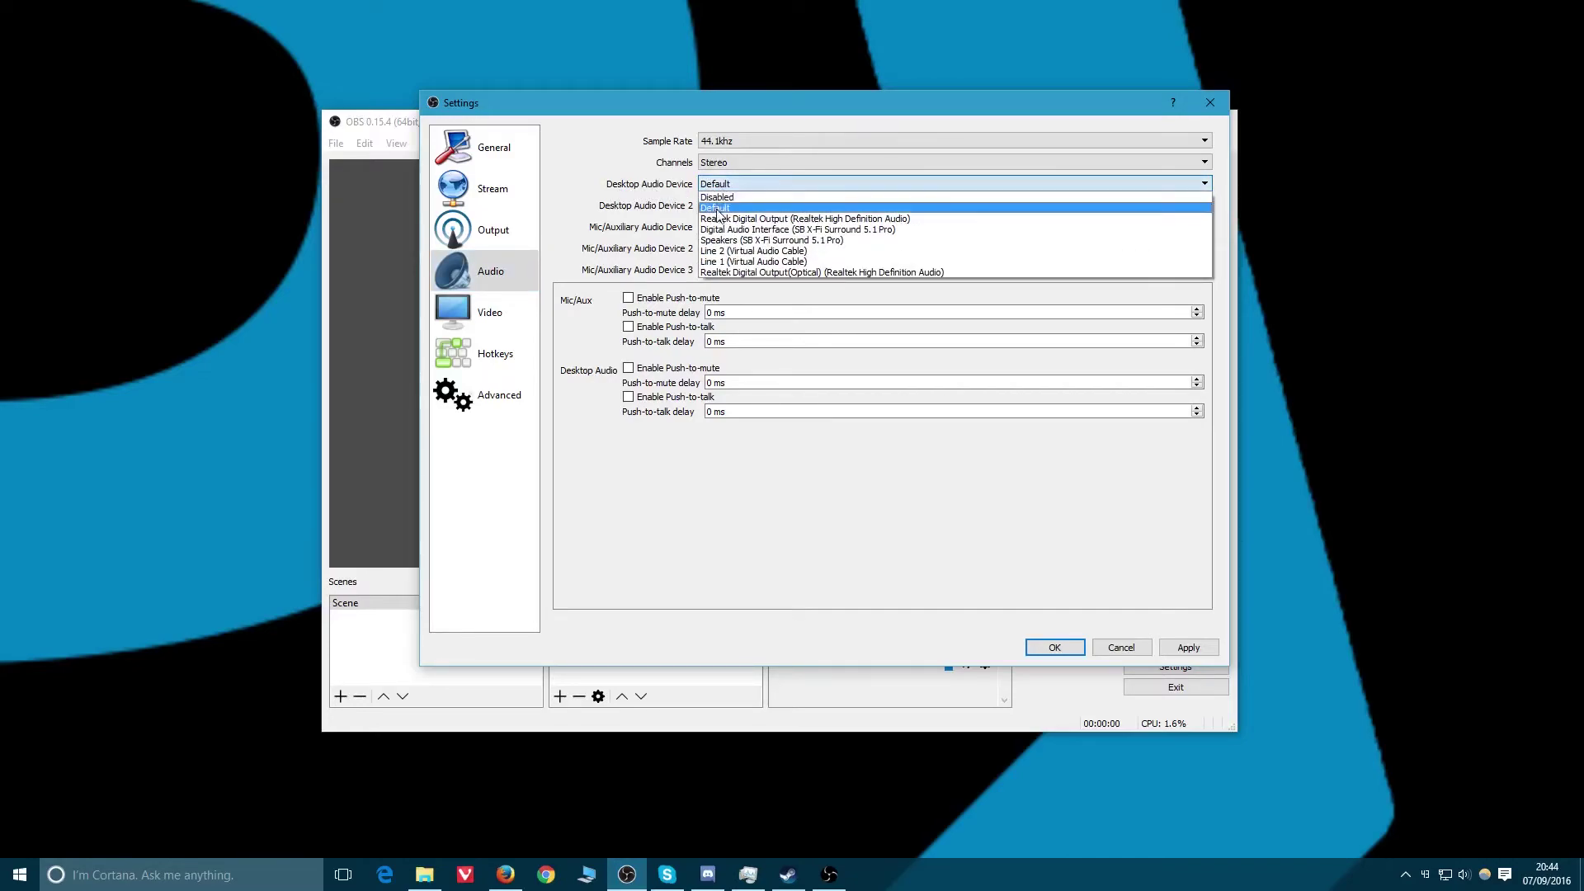
pyautogui.click(747, 240)
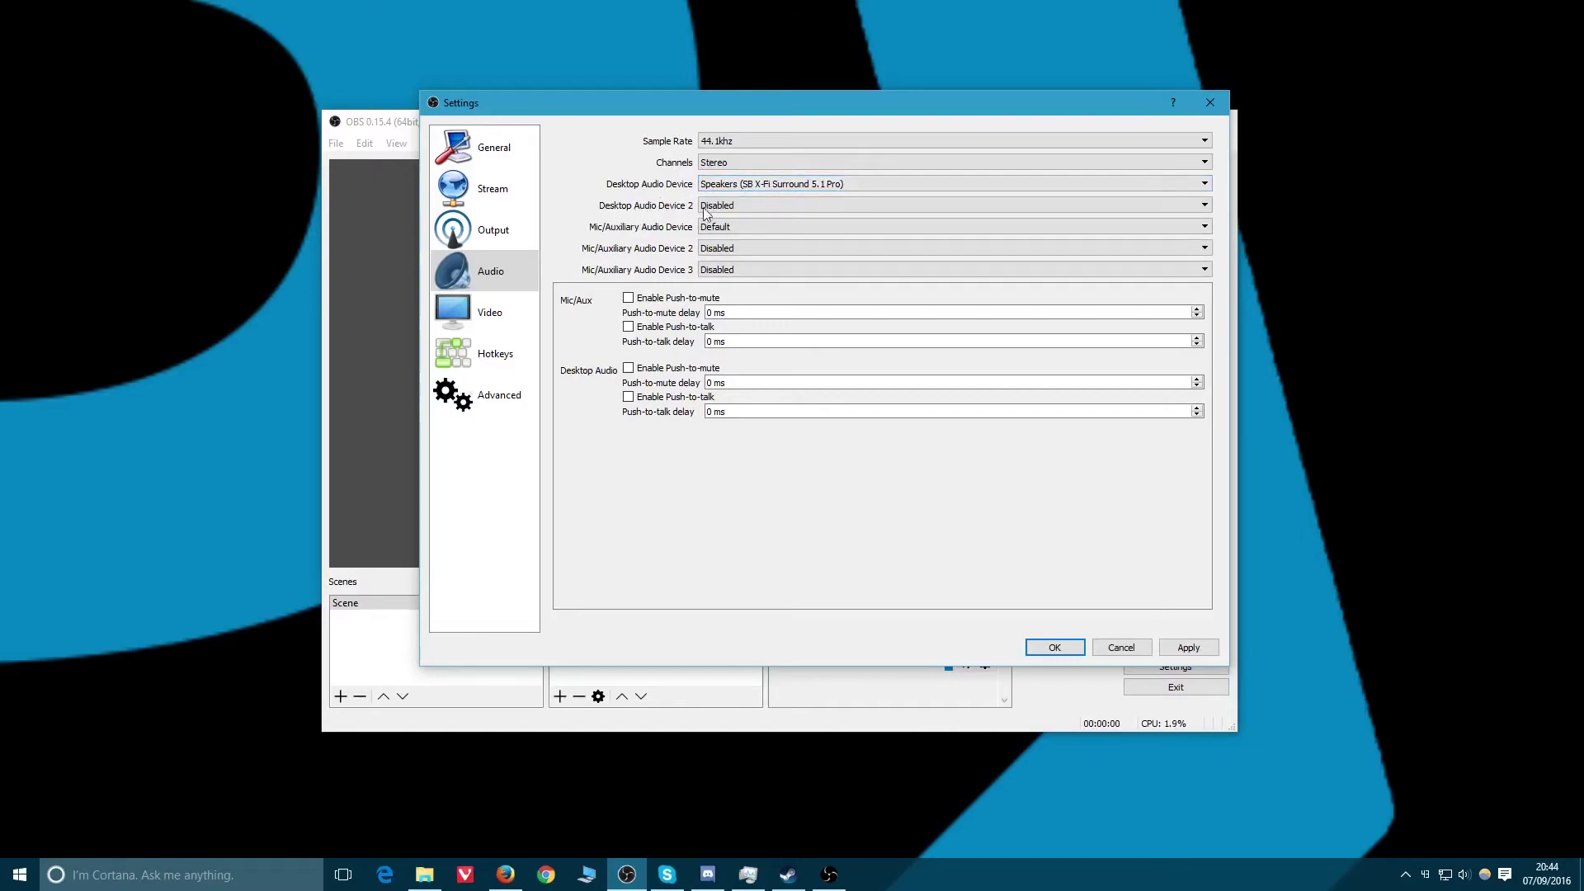
pyautogui.click(727, 207)
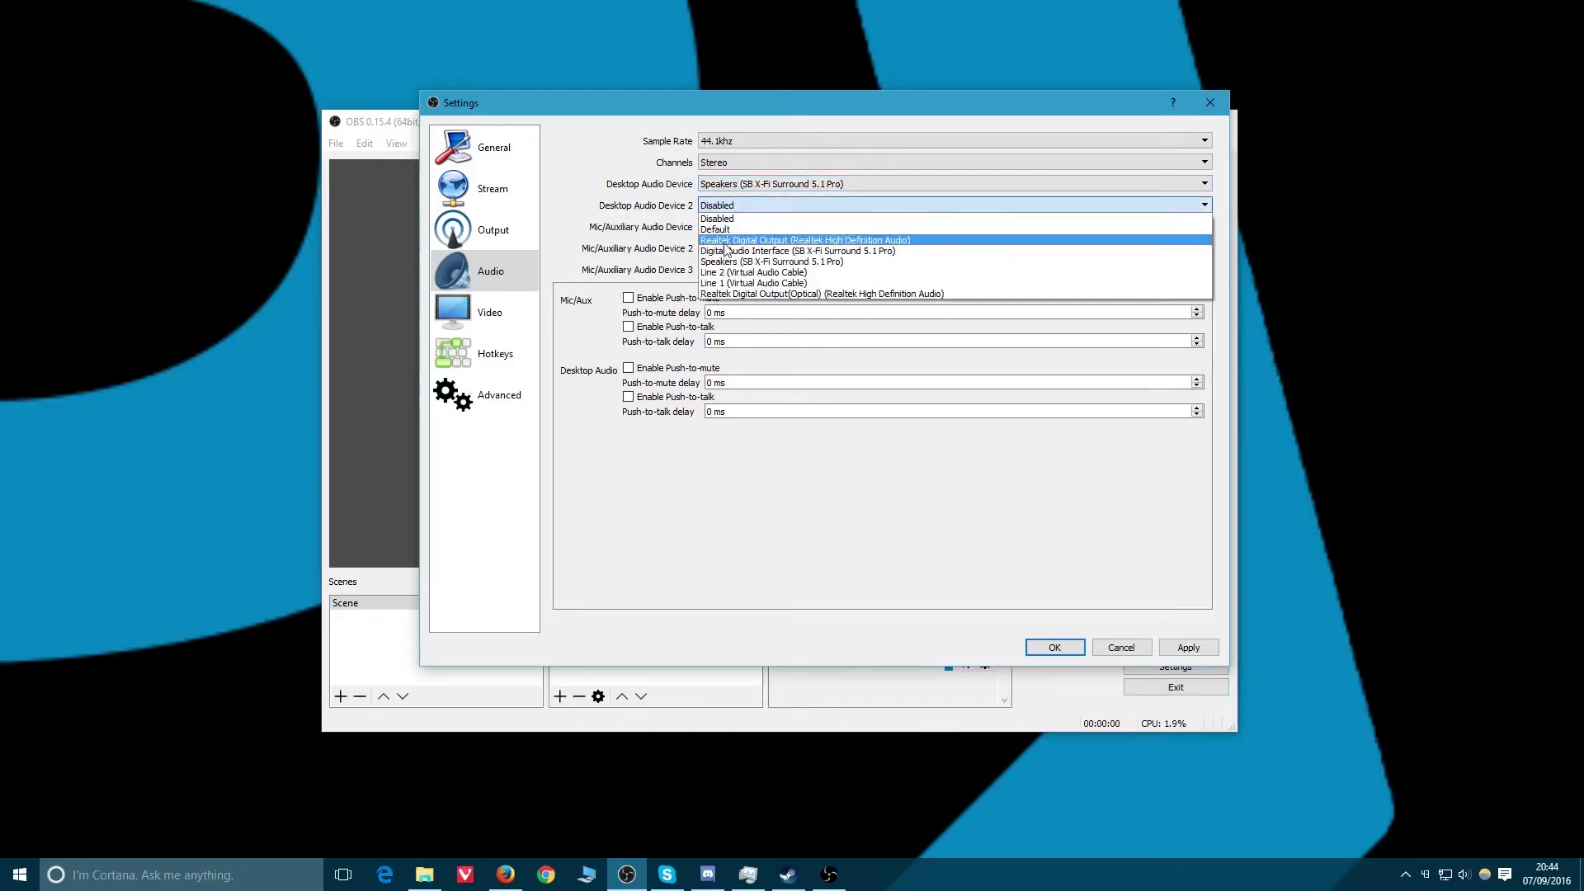
pyautogui.click(637, 231)
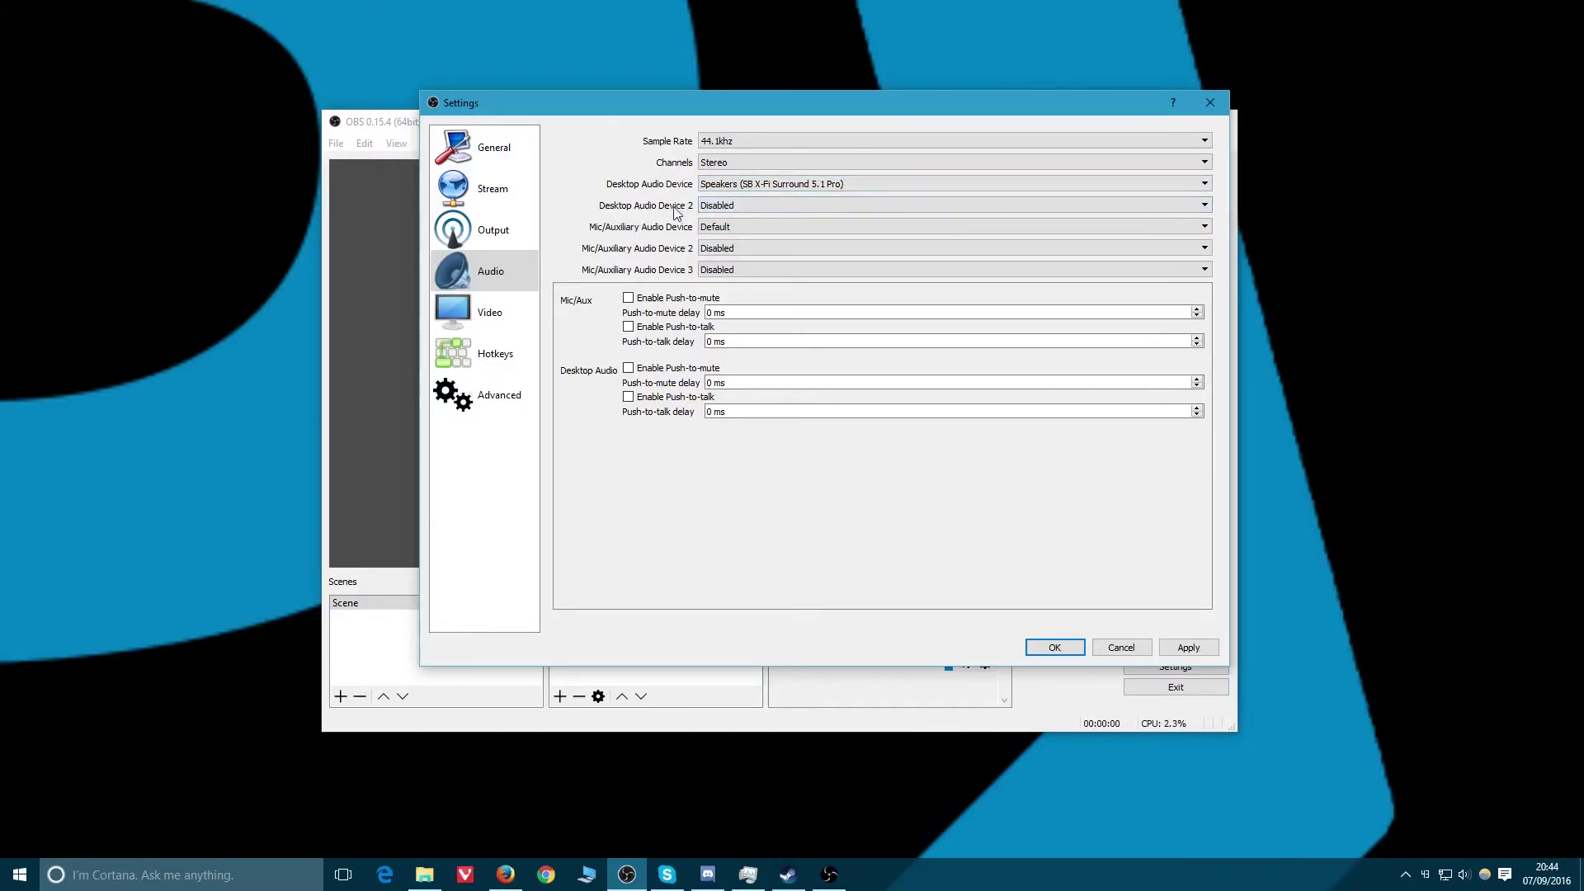
# - Set the first Mic/Auxiliary Audio Device to Microphone (Blue Snowball)
pyautogui.click(729, 227)
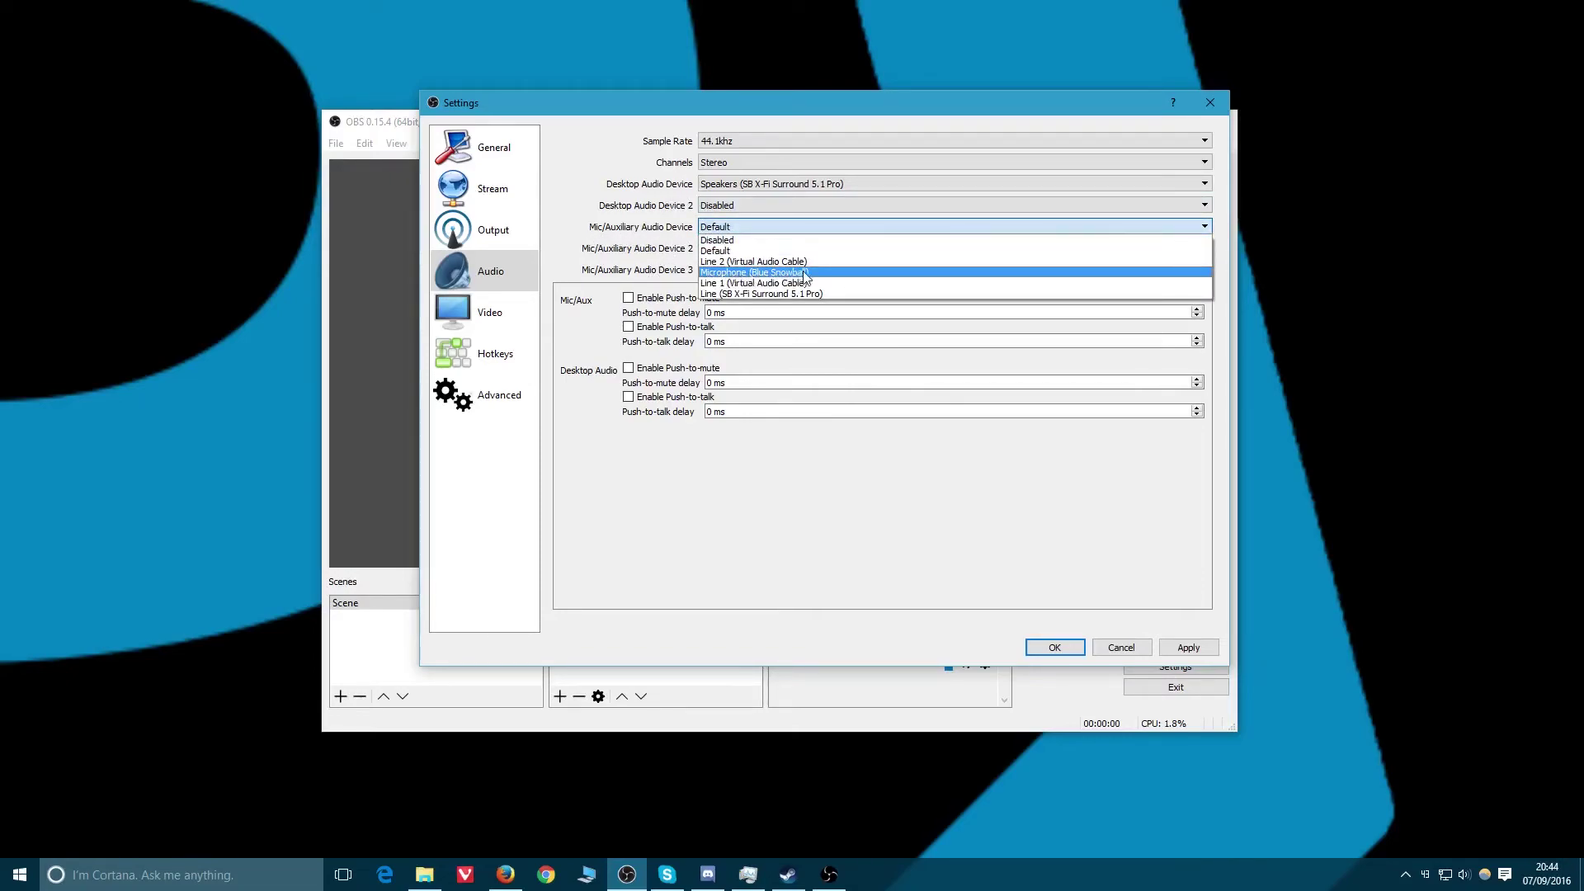
pyautogui.click(800, 271)
pyautogui.click(755, 228)
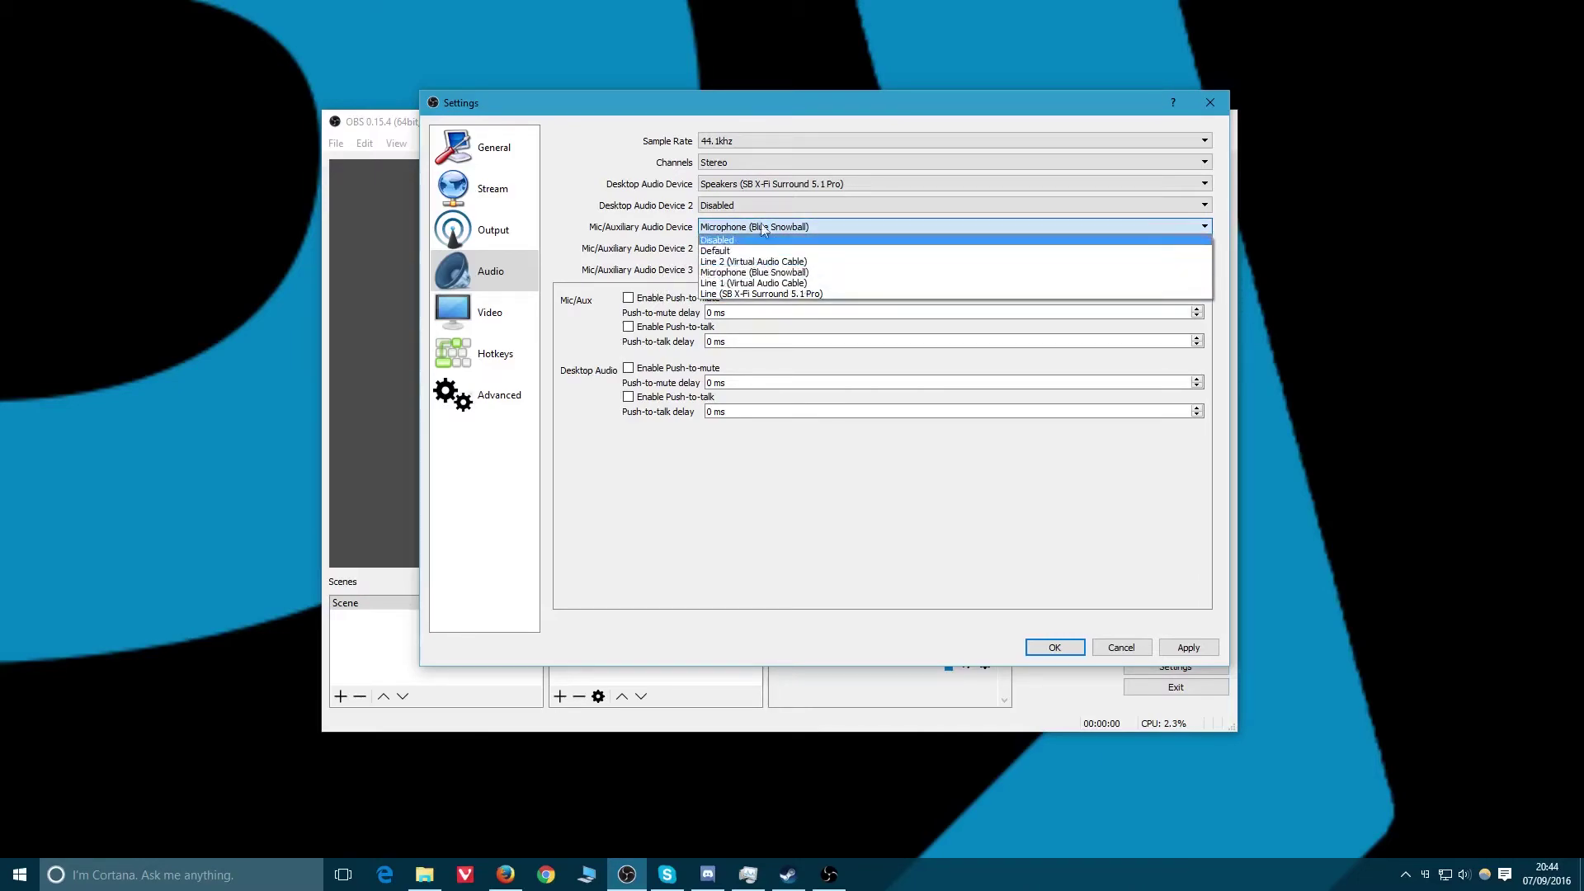
pyautogui.click(793, 230)
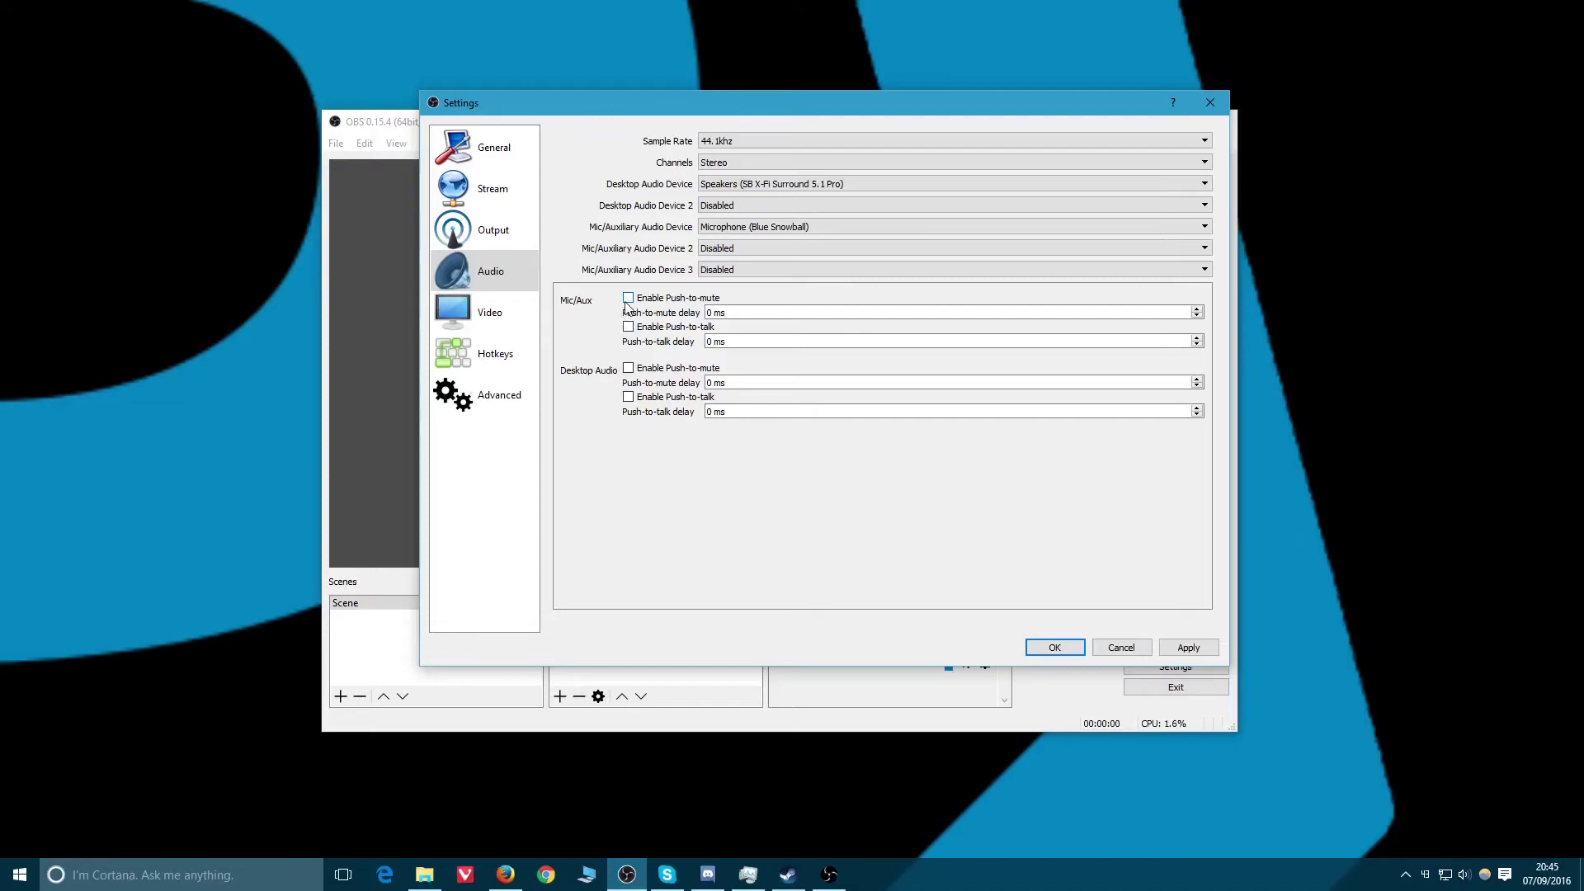
# - In the video settings, set the output (scaled) resolution to 1920x1080
pyautogui.click(475, 315)
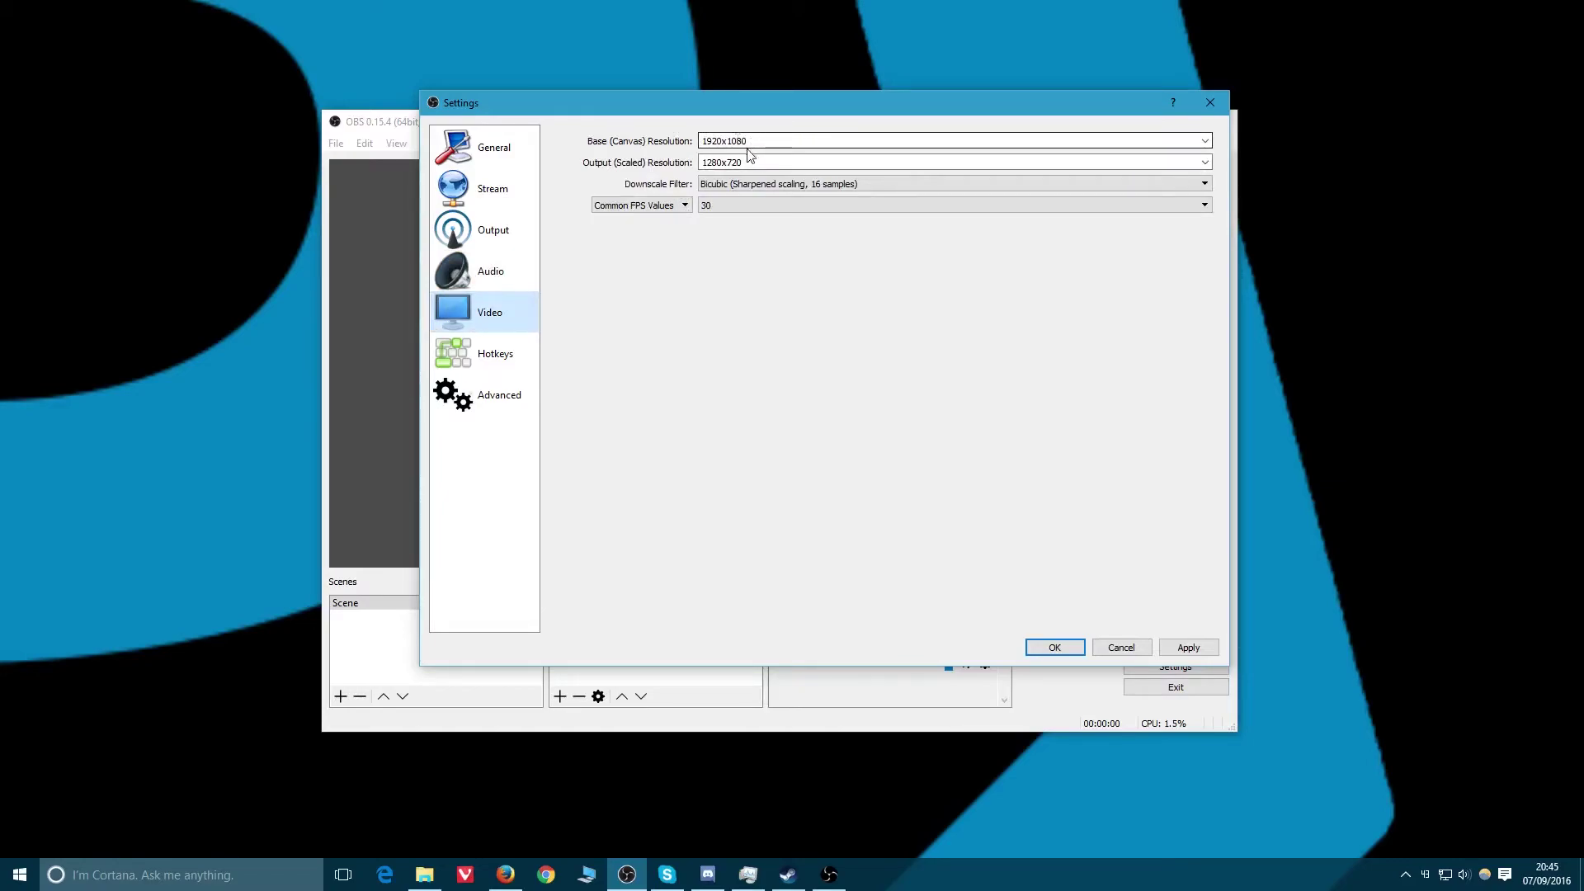
pyautogui.click(1205, 162)
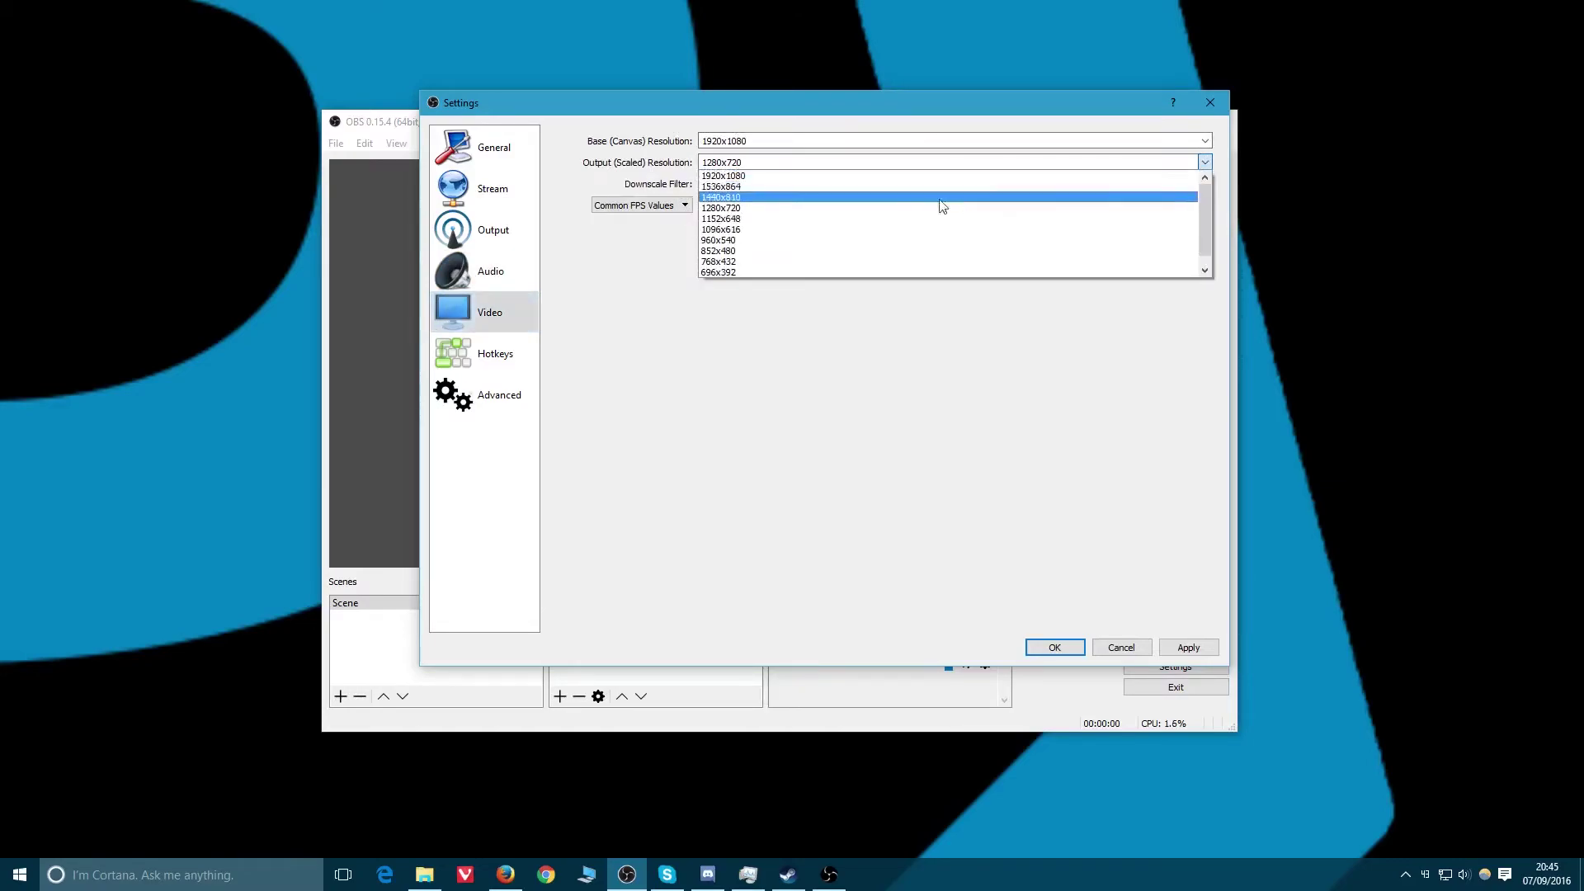
pyautogui.click(743, 176)
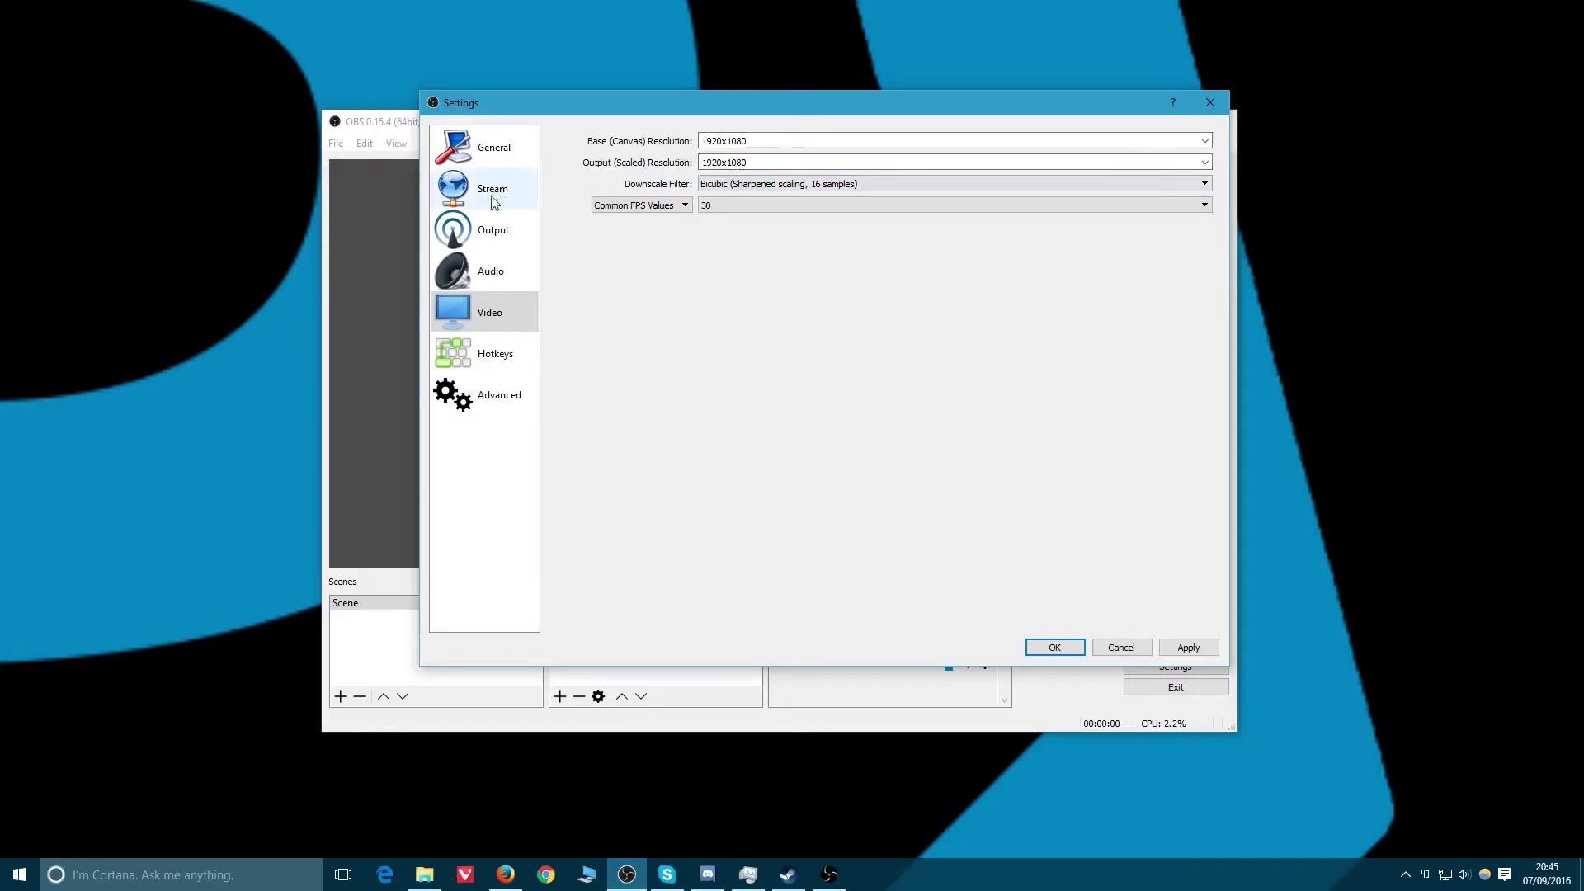
pyautogui.click(749, 162)
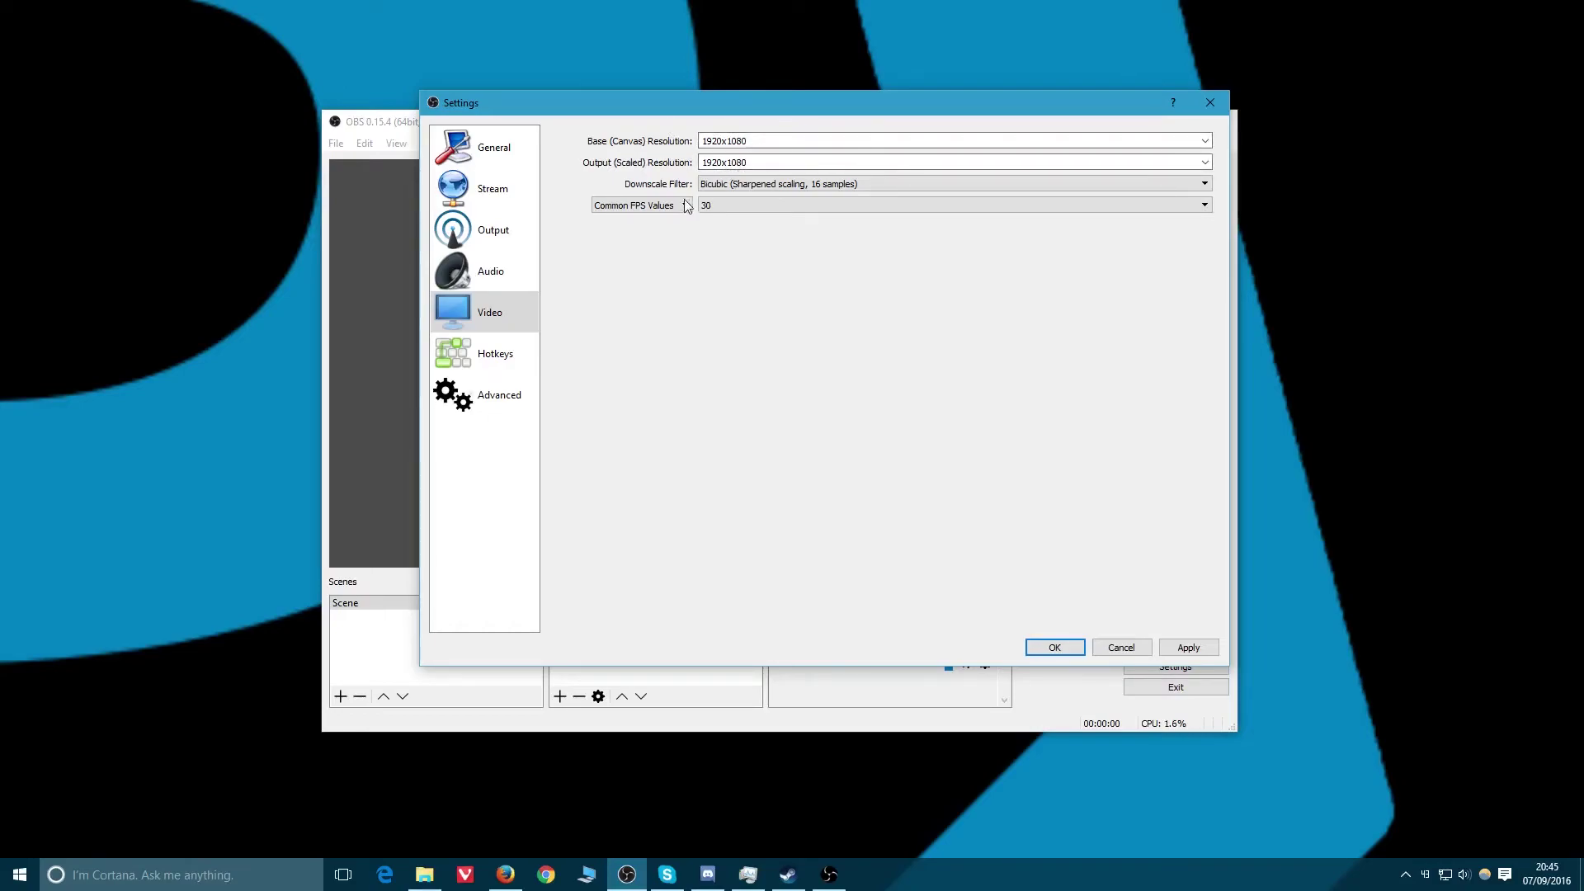
# - Set the common FPS value for the video to 60
pyautogui.click(765, 206)
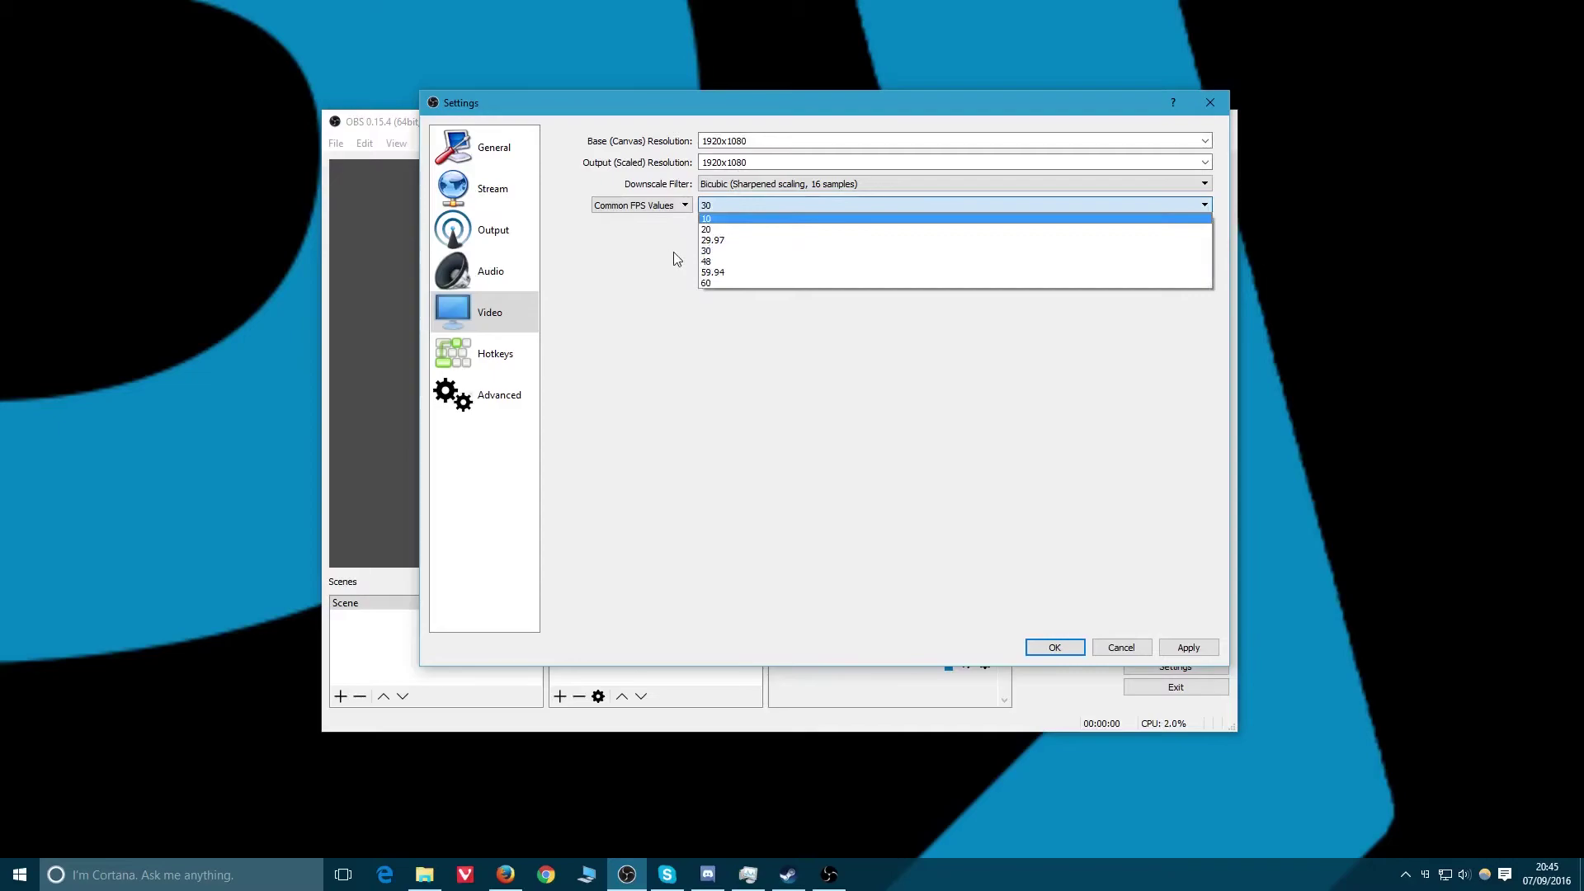
pyautogui.click(740, 282)
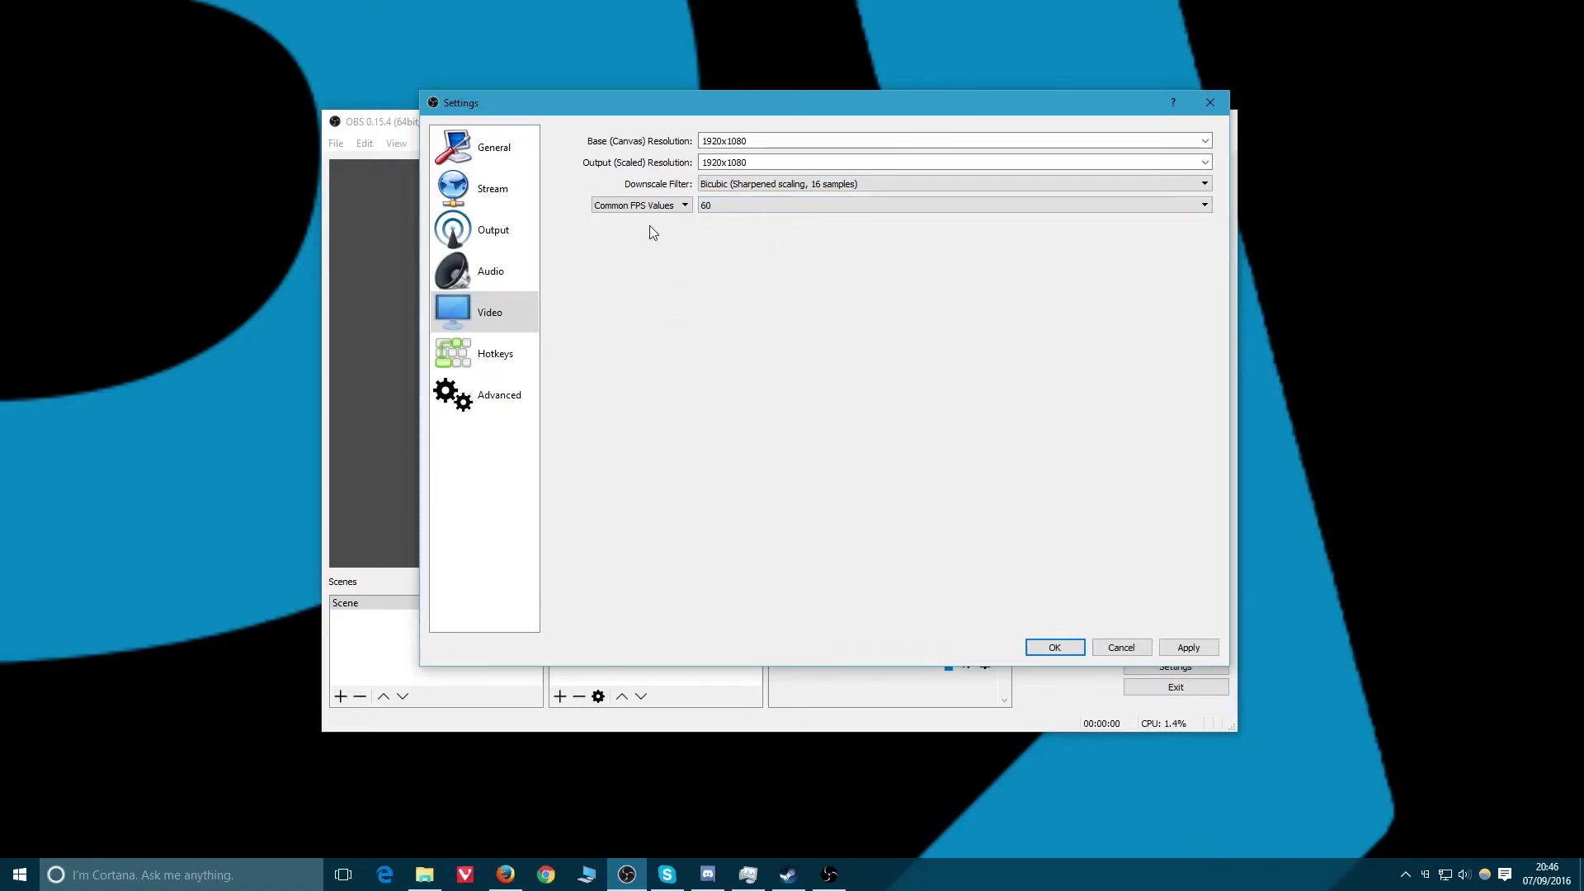
pyautogui.click(733, 209)
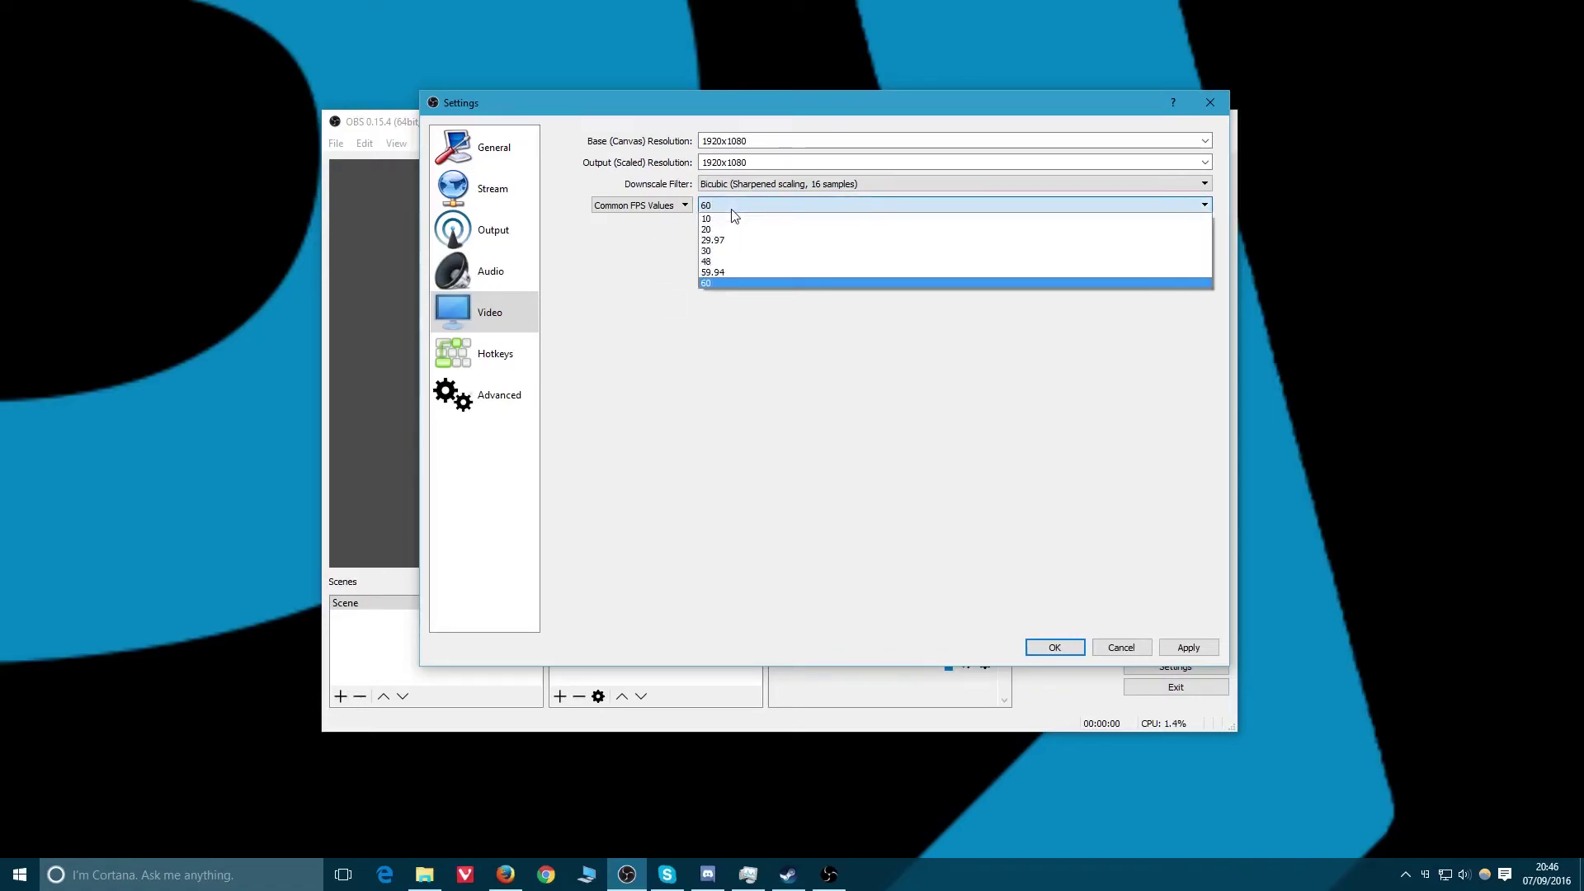
pyautogui.click(730, 284)
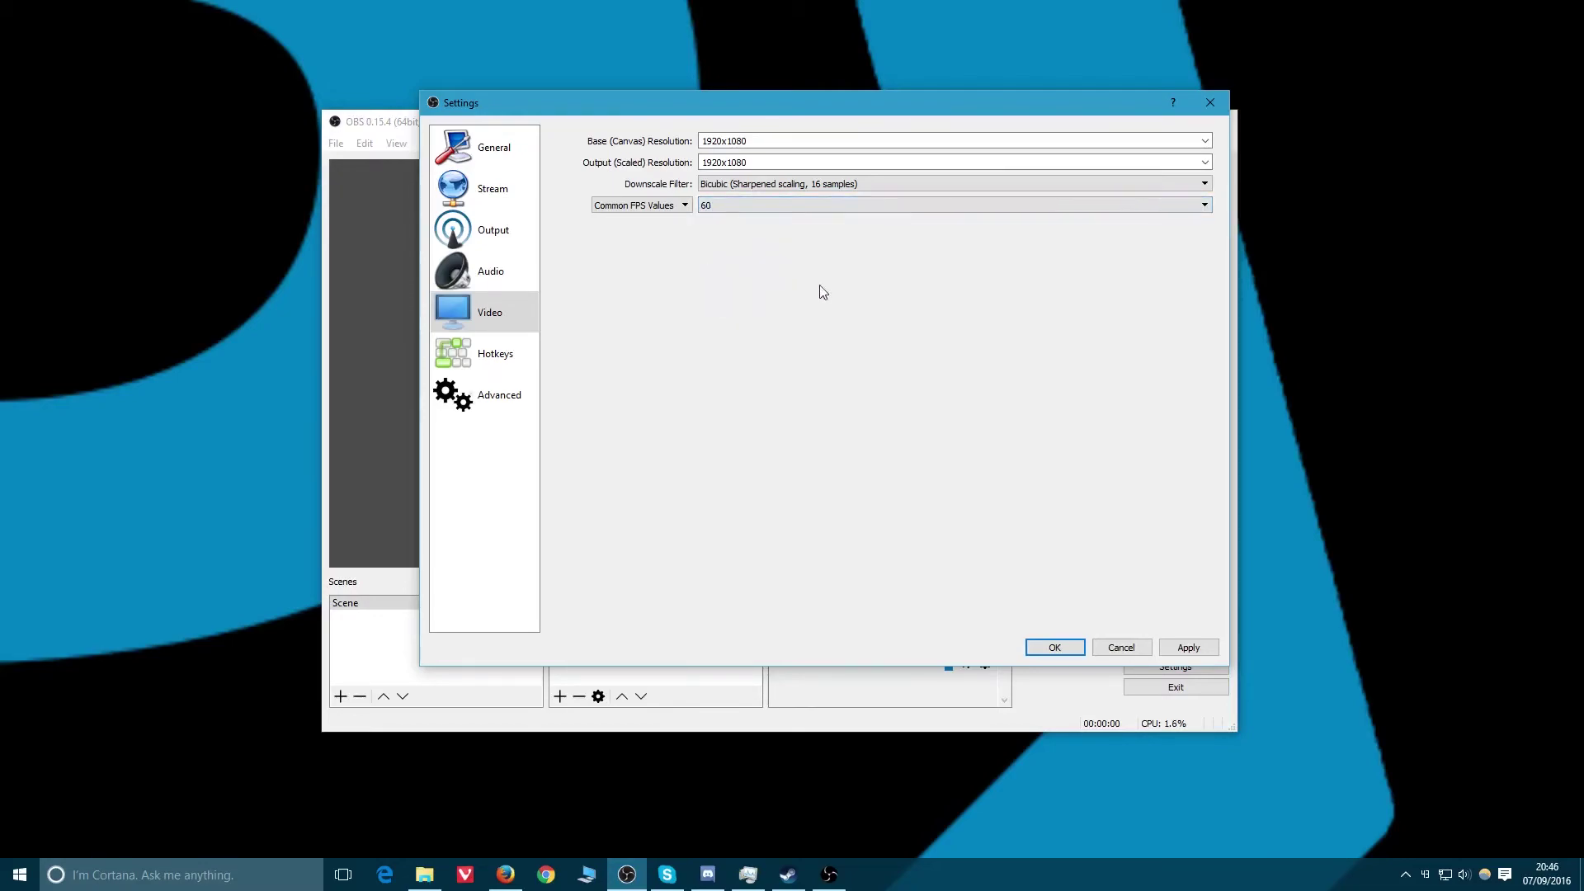
# - Assign Mouse 5 as the hotkey for both muting and unmuting Mic/Aux
pyautogui.click(500, 362)
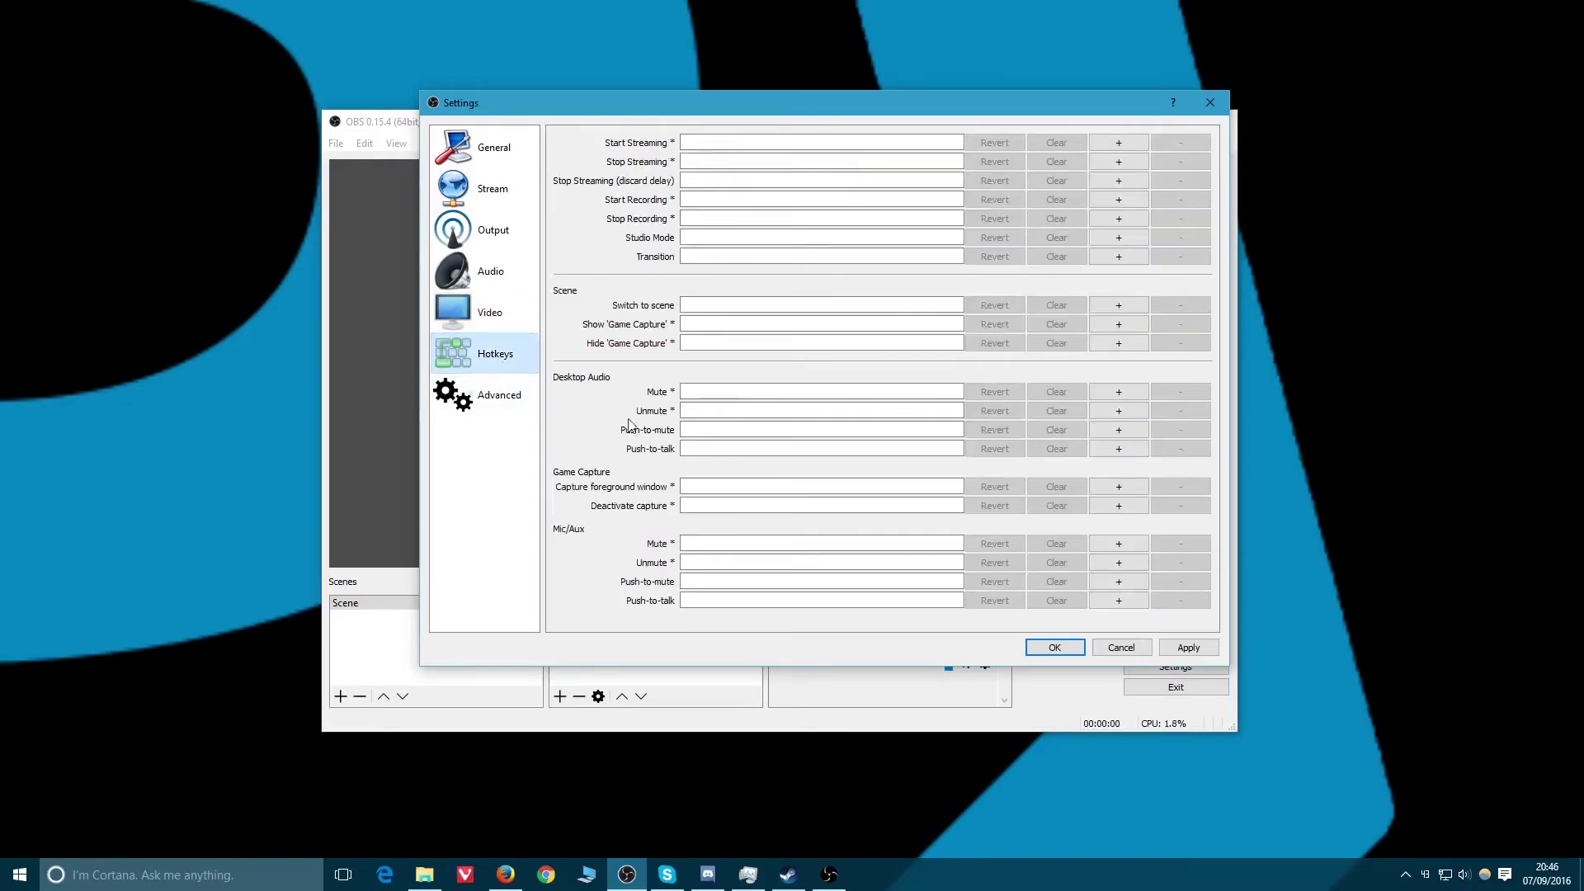
pyautogui.click(713, 544)
pyautogui.click(704, 563)
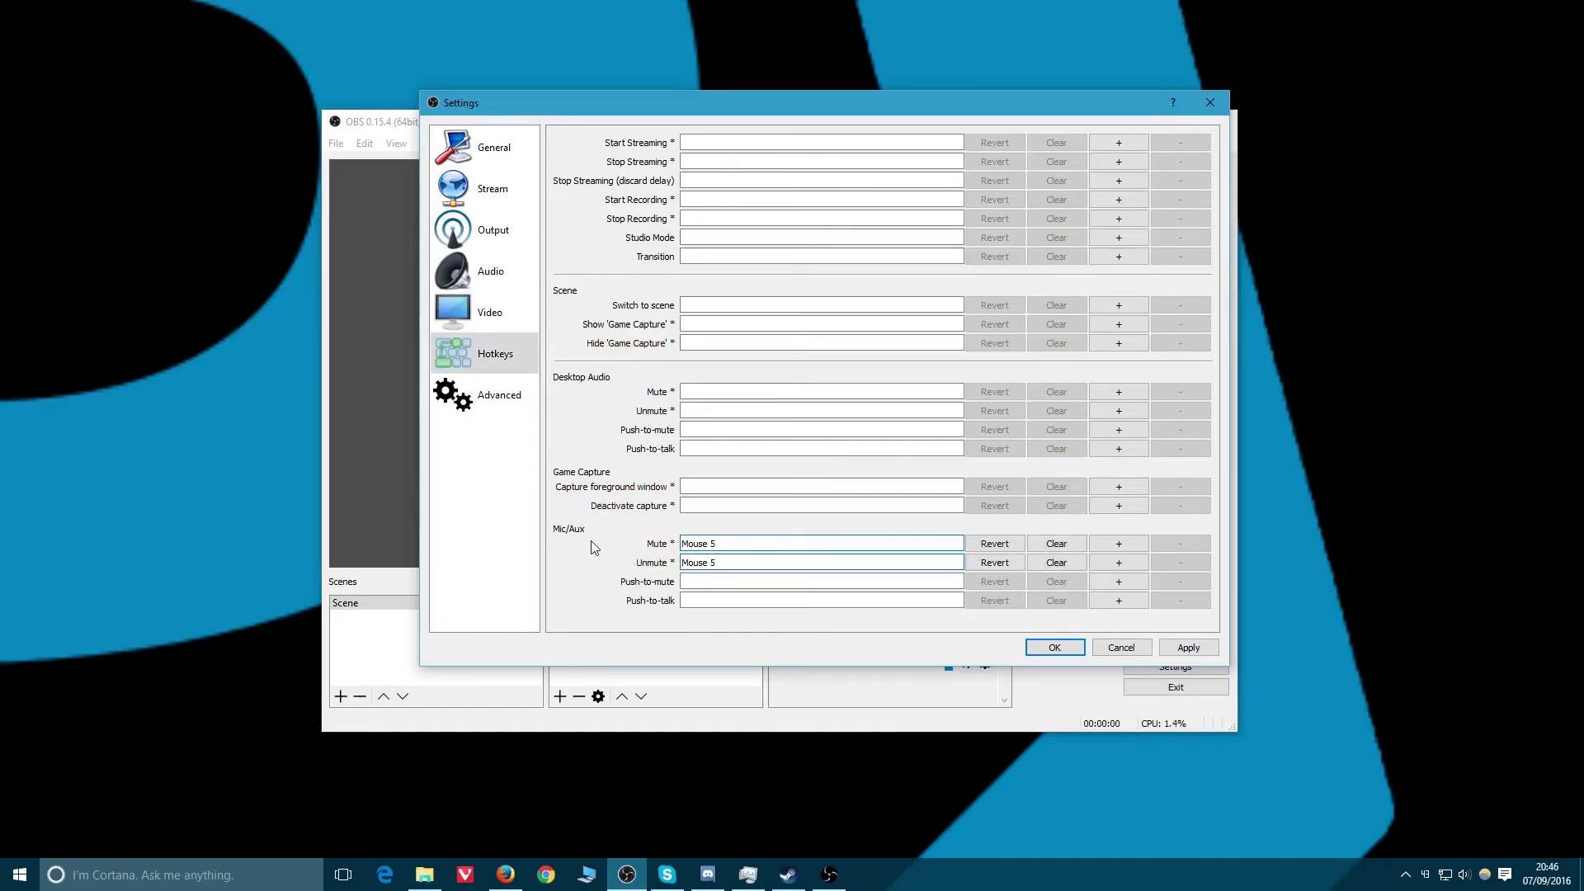
# - Assign CTRL + Mouse 4 as the hotkey for both starting and stopping recording
pyautogui.click(700, 199)
pyautogui.keyDown('ctrl'); pyautogui.click(701, 199); pyautogui.keyUp('ctrl')
pyautogui.click(712, 217)
pyautogui.keyDown('ctrl'); pyautogui.click(711, 216); pyautogui.keyUp('ctrl')
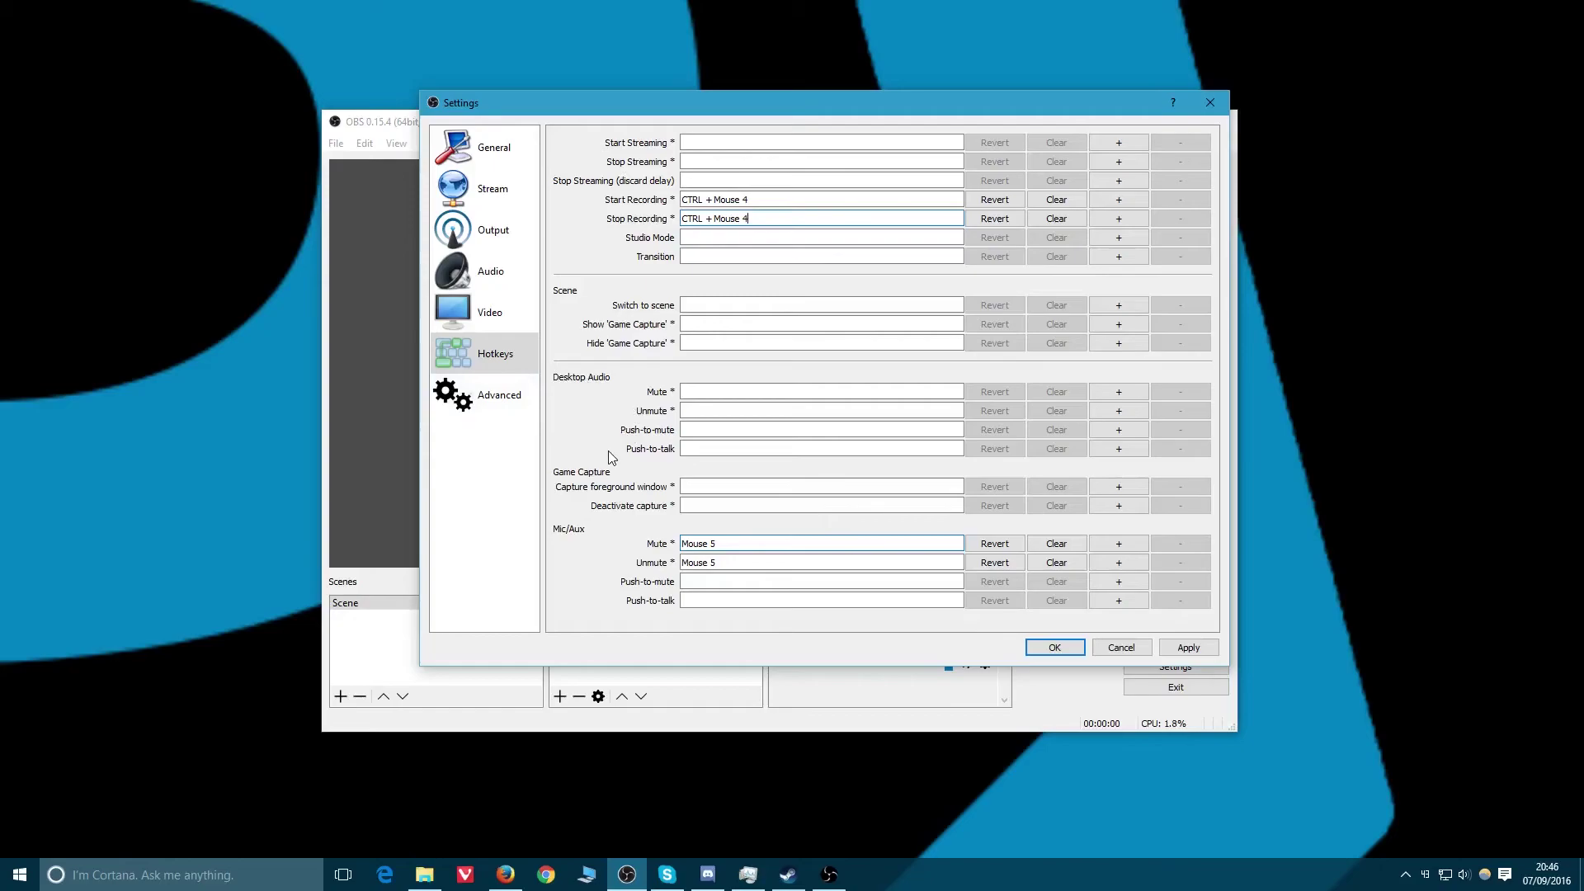
# - Examine the process priority choices in the advanced settings, keeping High selected
pyautogui.click(502, 403)
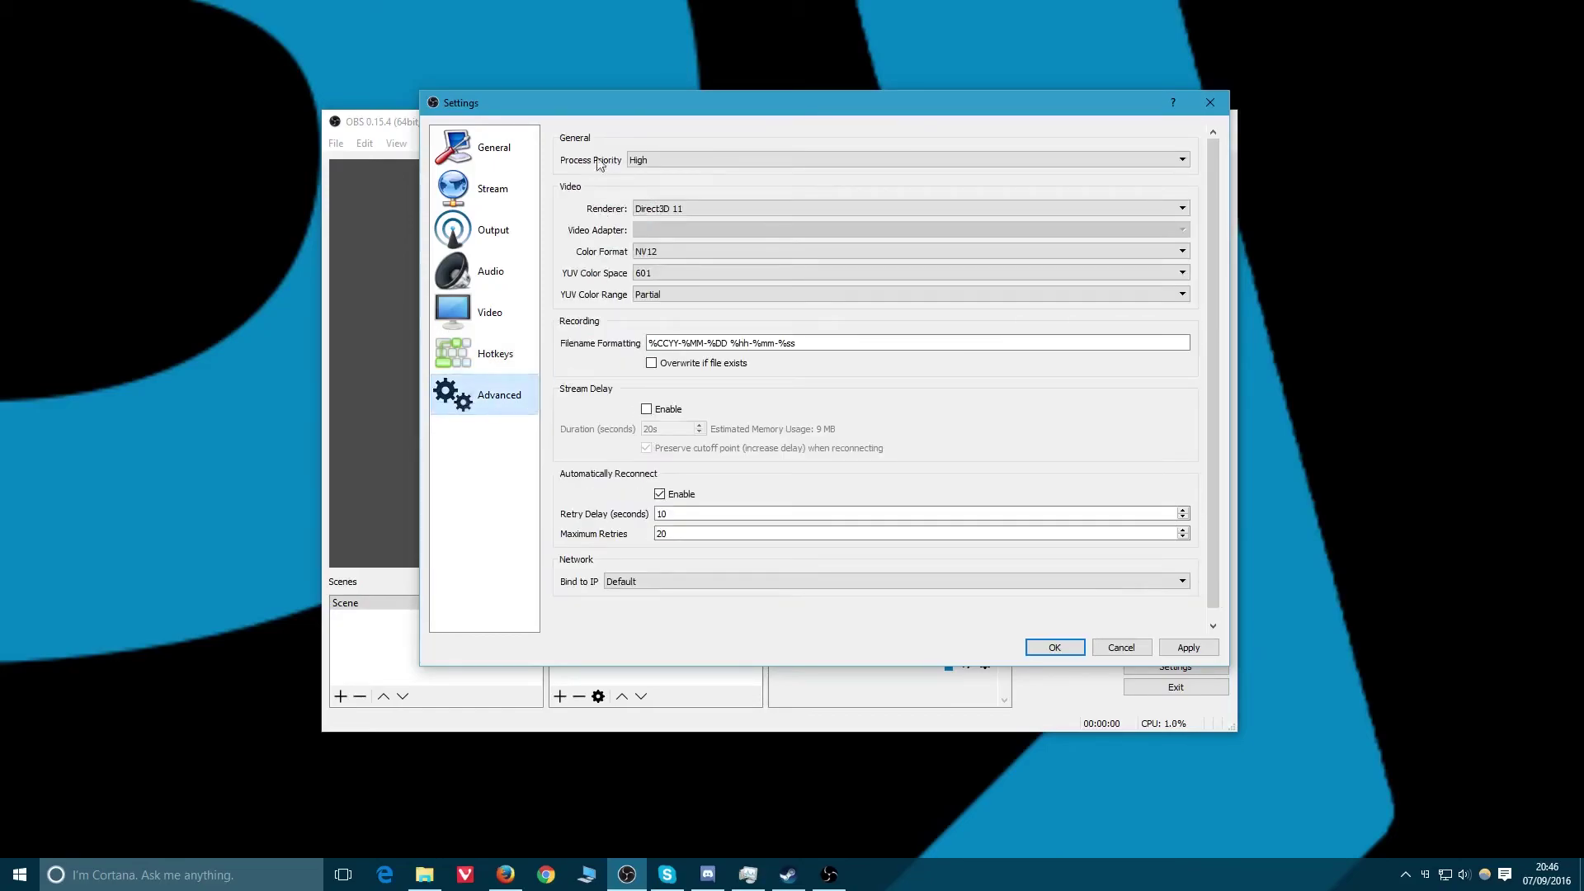
pyautogui.click(668, 162)
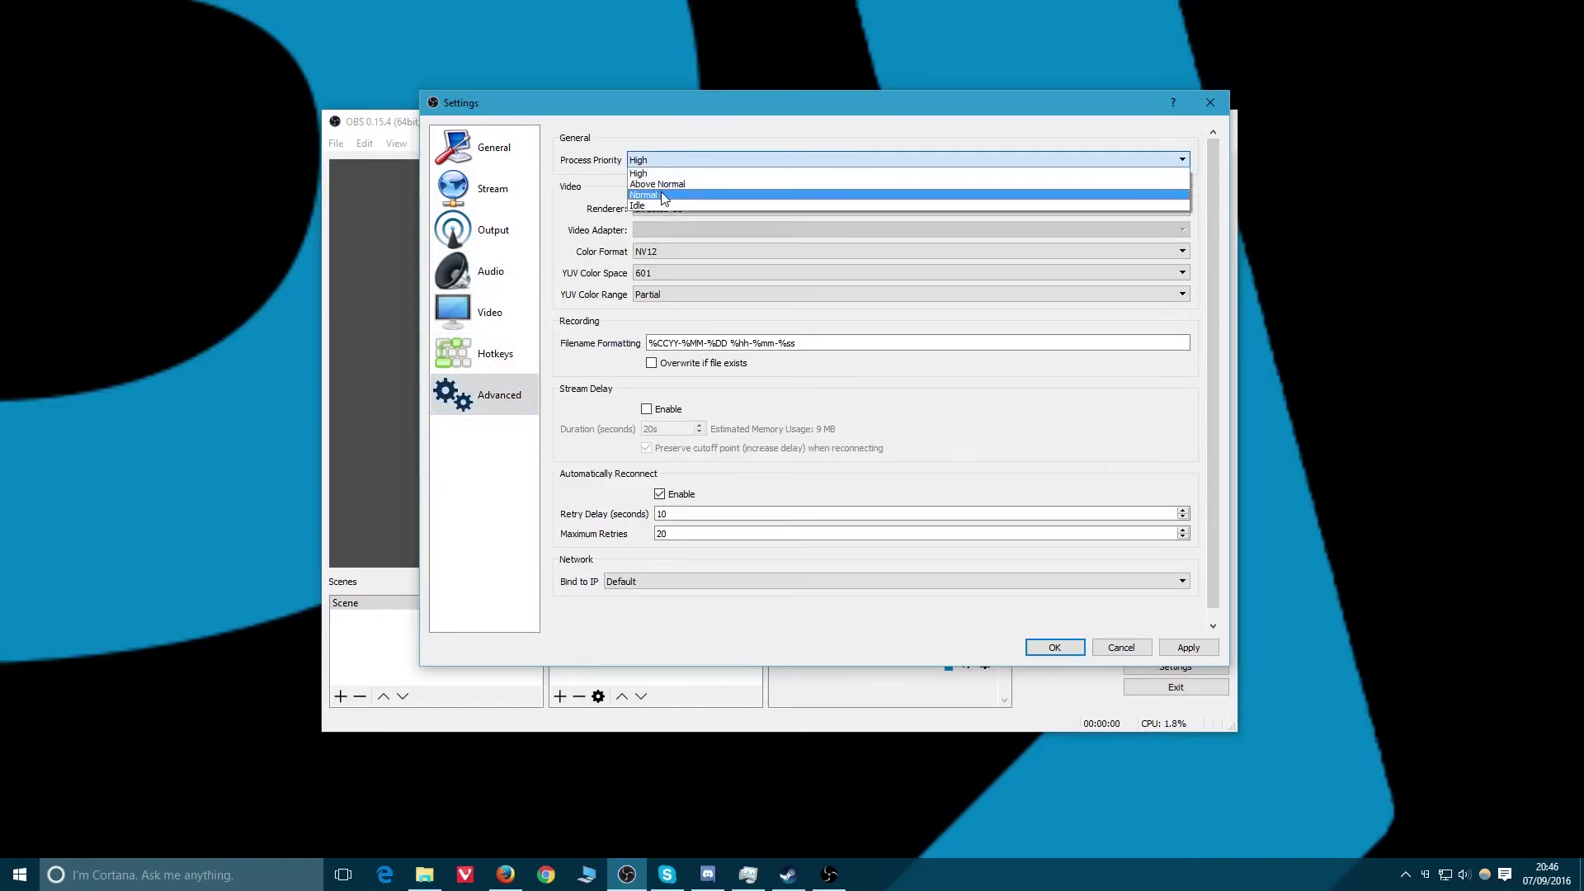
pyautogui.click(659, 164)
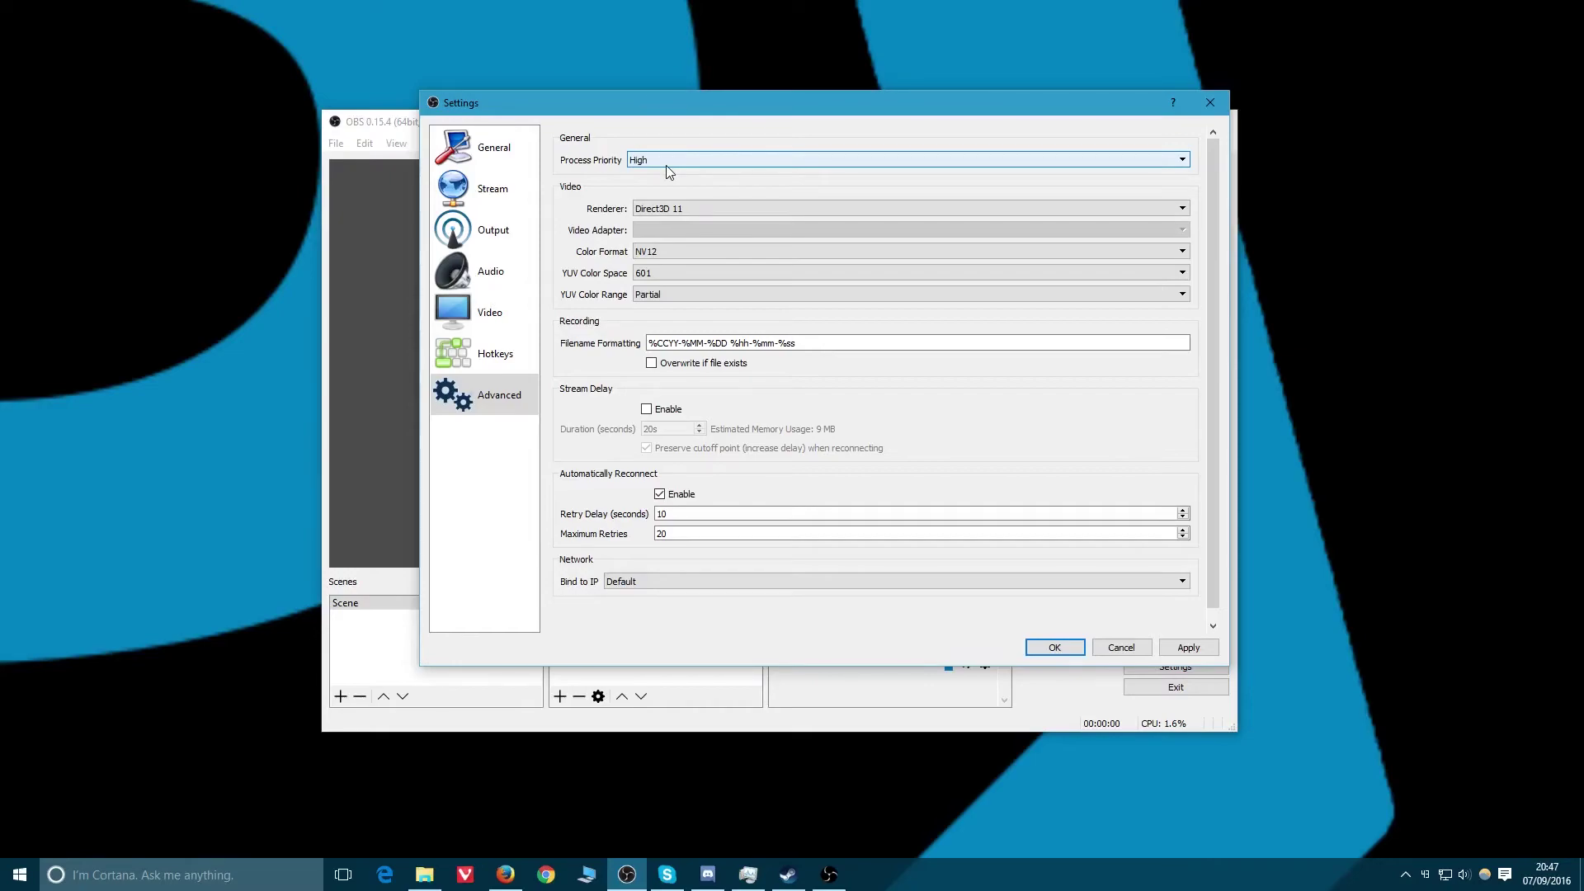
pyautogui.scroll(-4, 664, 163)
pyautogui.scroll(2, 686, 167)
pyautogui.scroll(-1, 657, 162)
pyautogui.scroll(1, 694, 165)
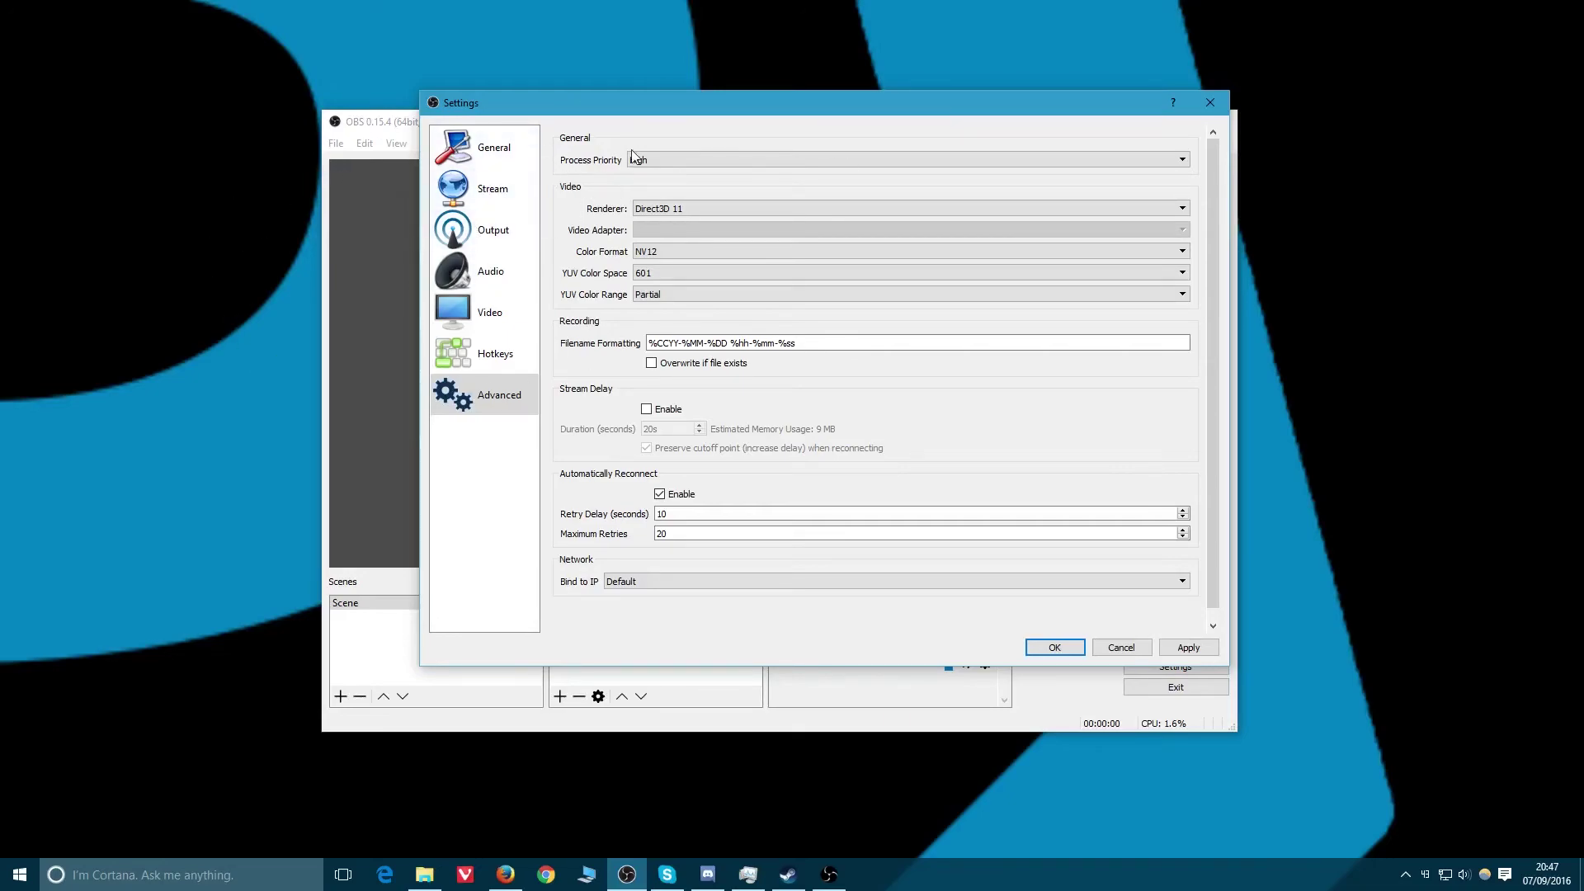
# - In the advanced video settings, select the Direct3D 11 renderer, NV12 color format, 601 YUV color space and Partial color range
pyautogui.click(693, 208)
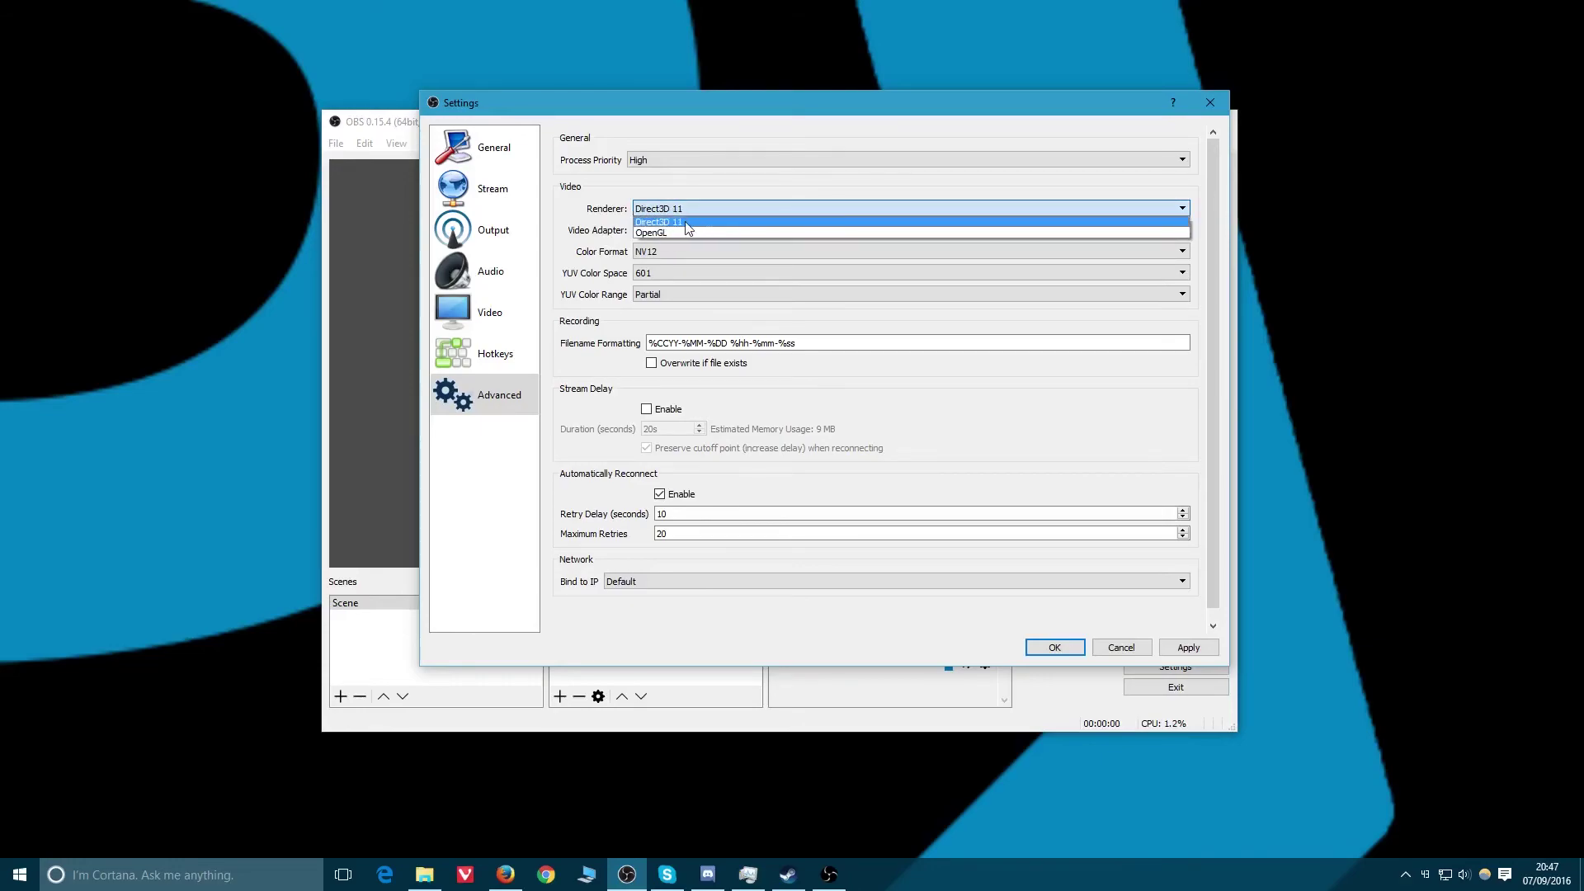
pyautogui.click(687, 223)
pyautogui.scroll(-1, 689, 208)
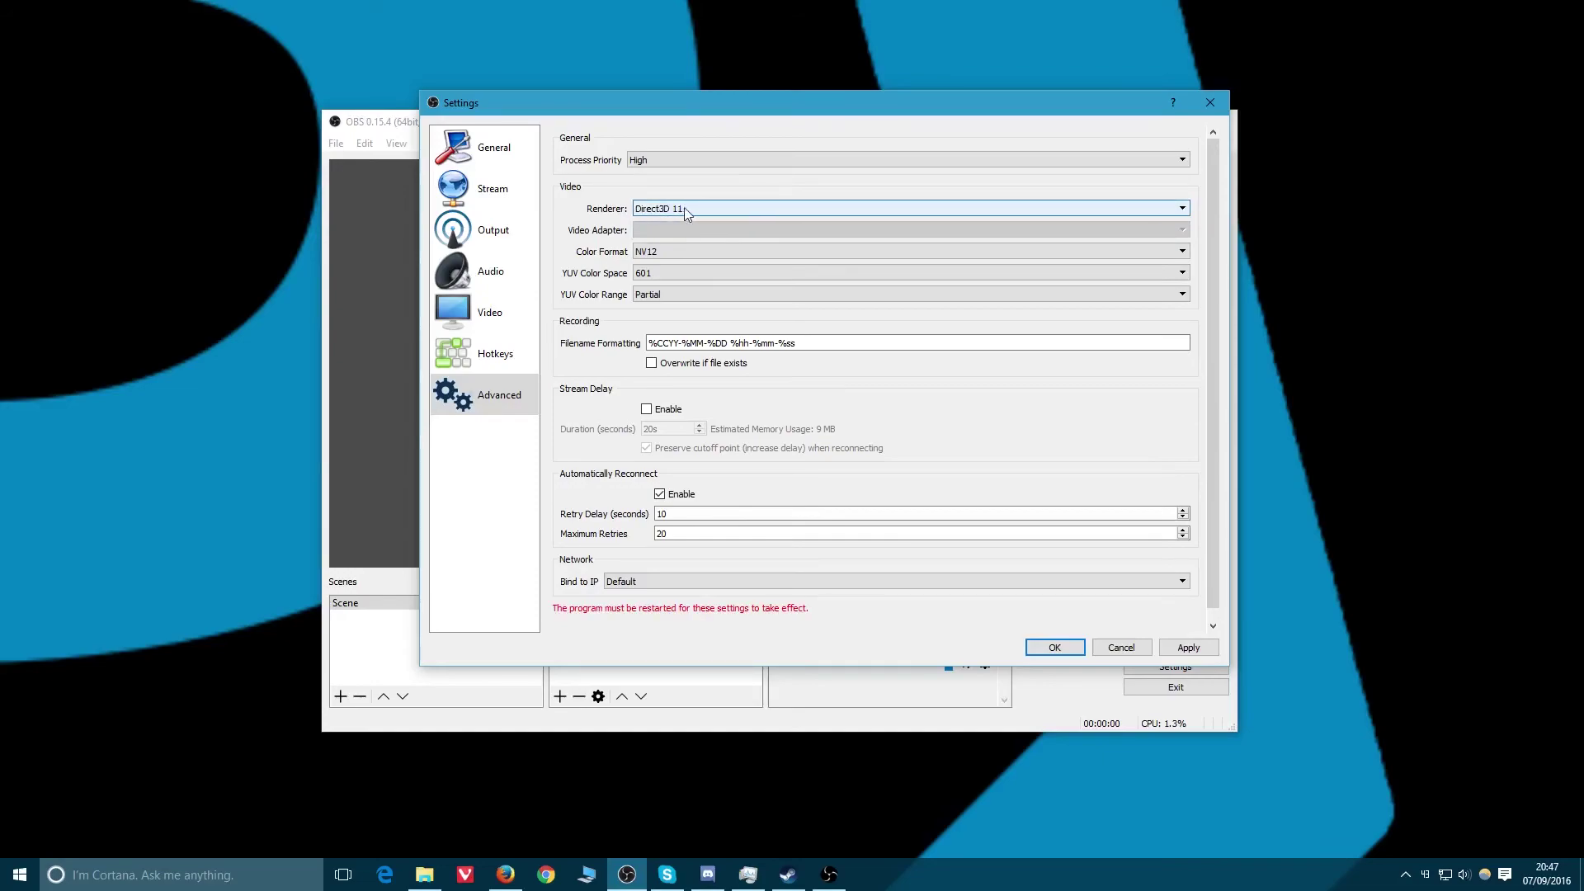
pyautogui.click(697, 251)
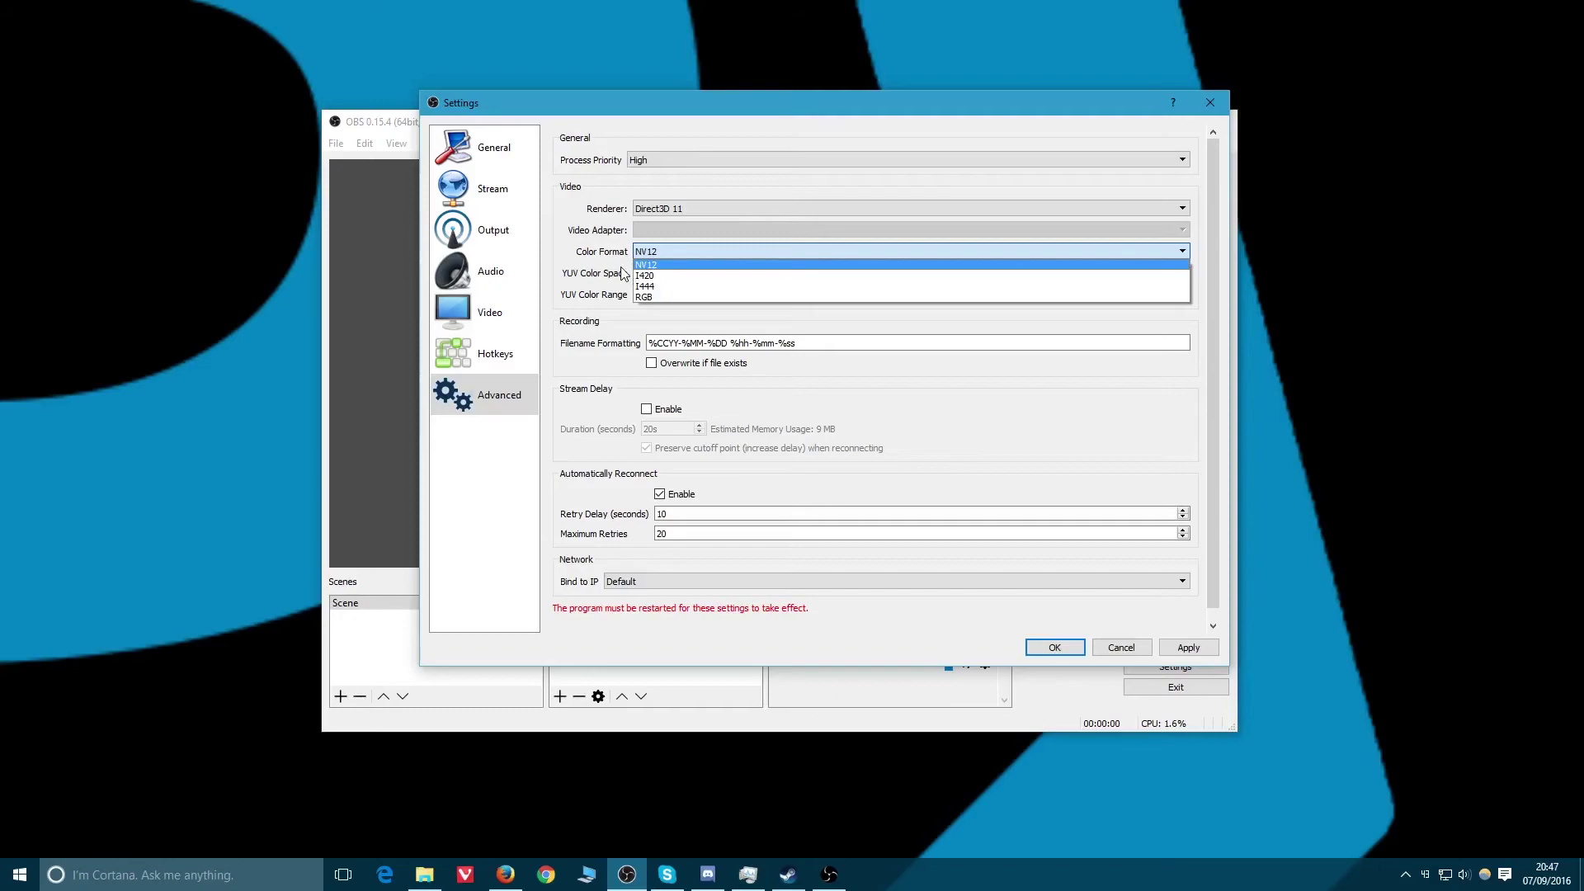
pyautogui.click(662, 249)
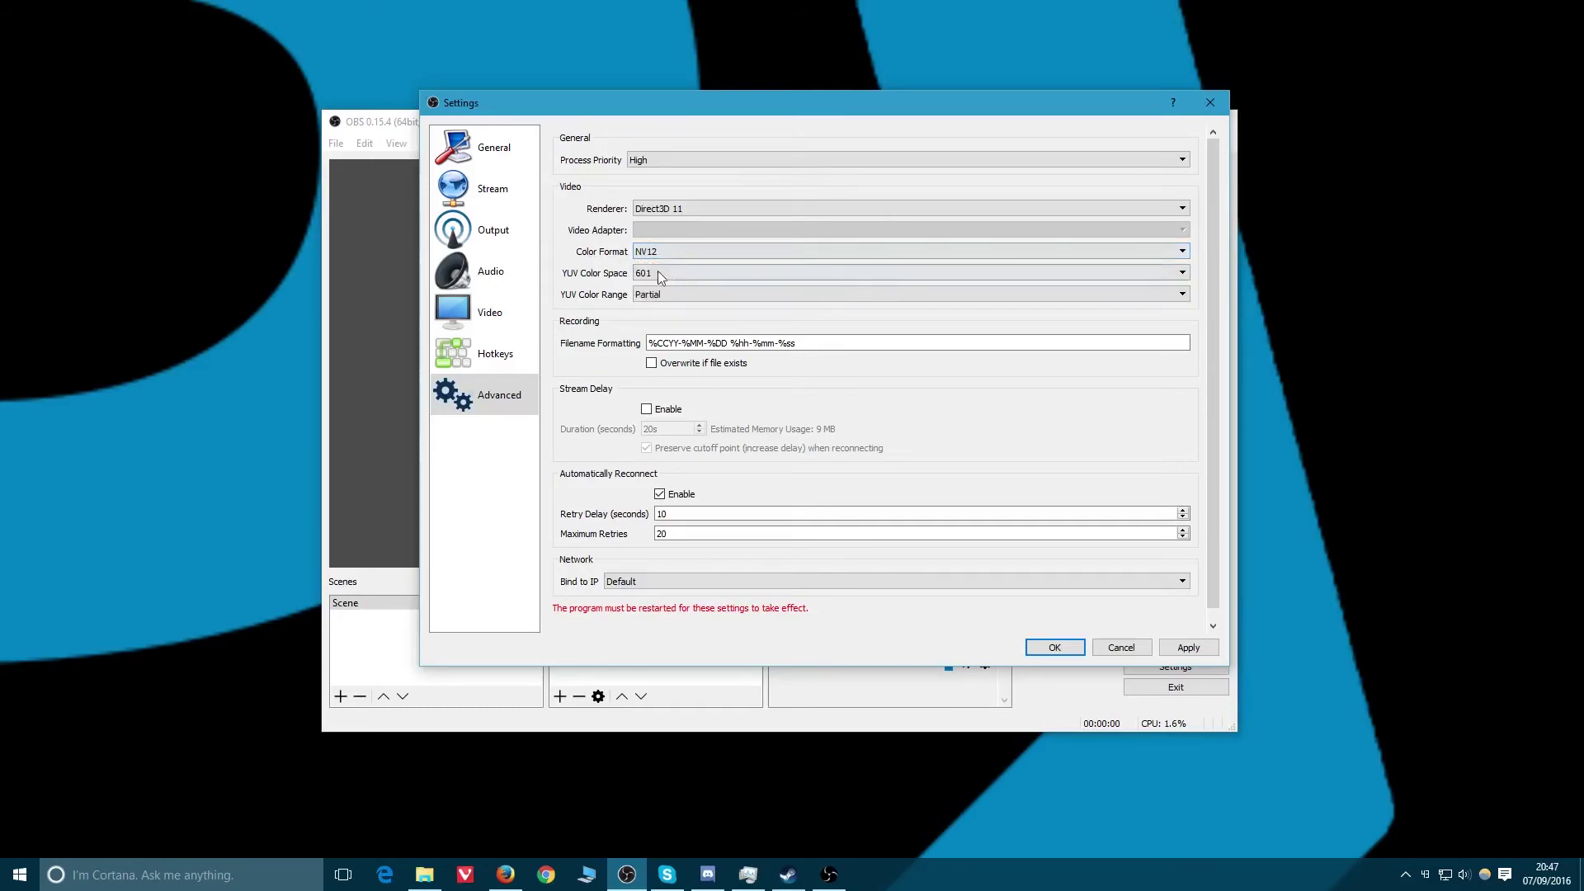
pyautogui.click(666, 276)
pyautogui.click(635, 275)
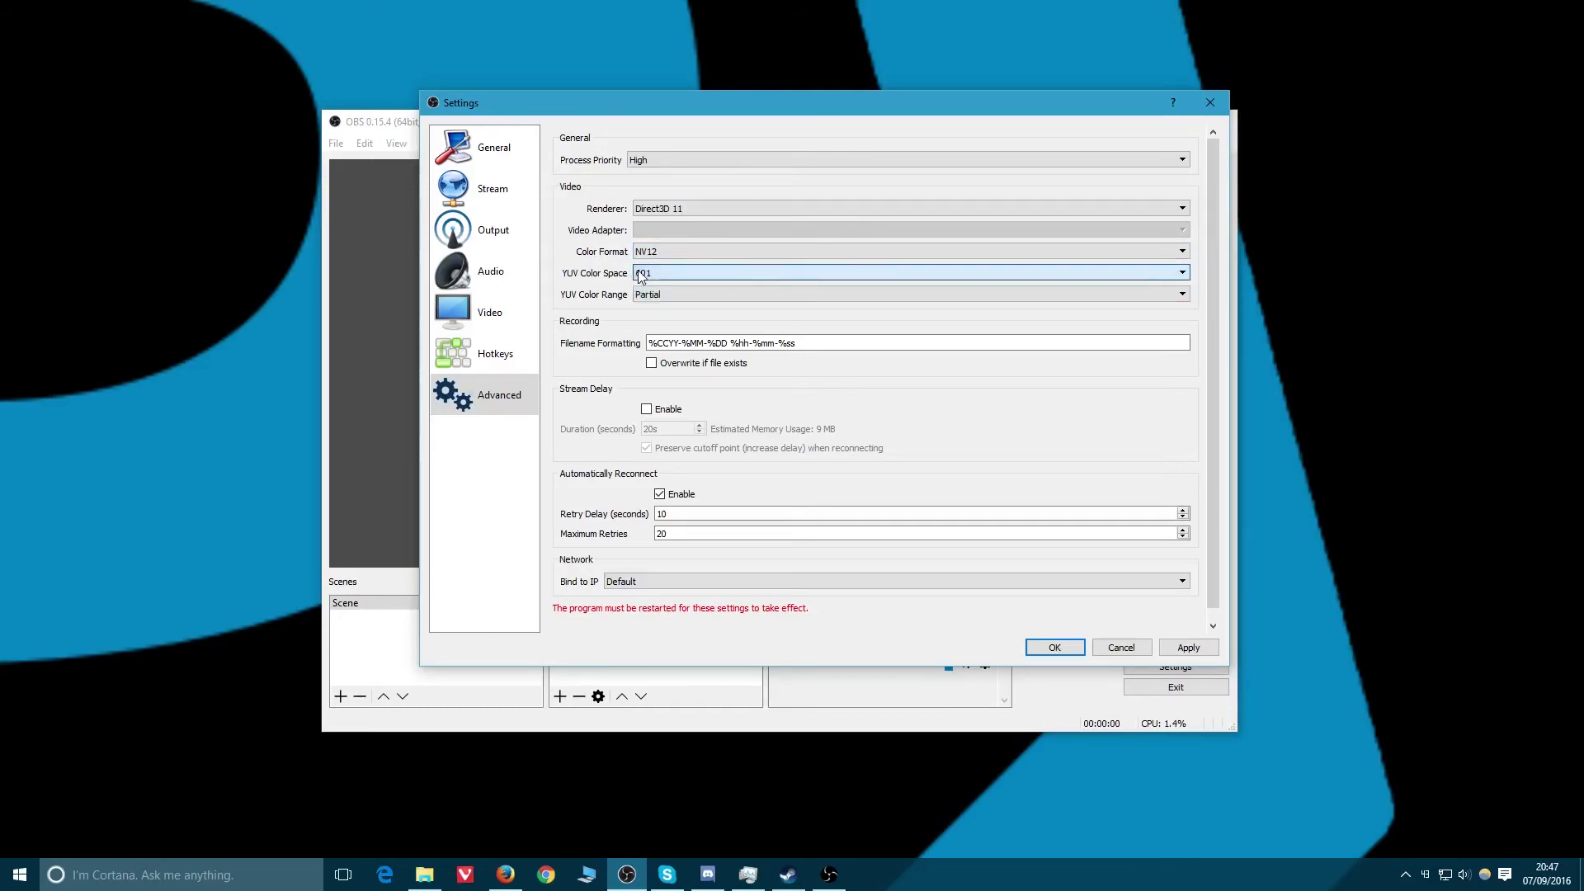
pyautogui.click(652, 296)
pyautogui.click(653, 306)
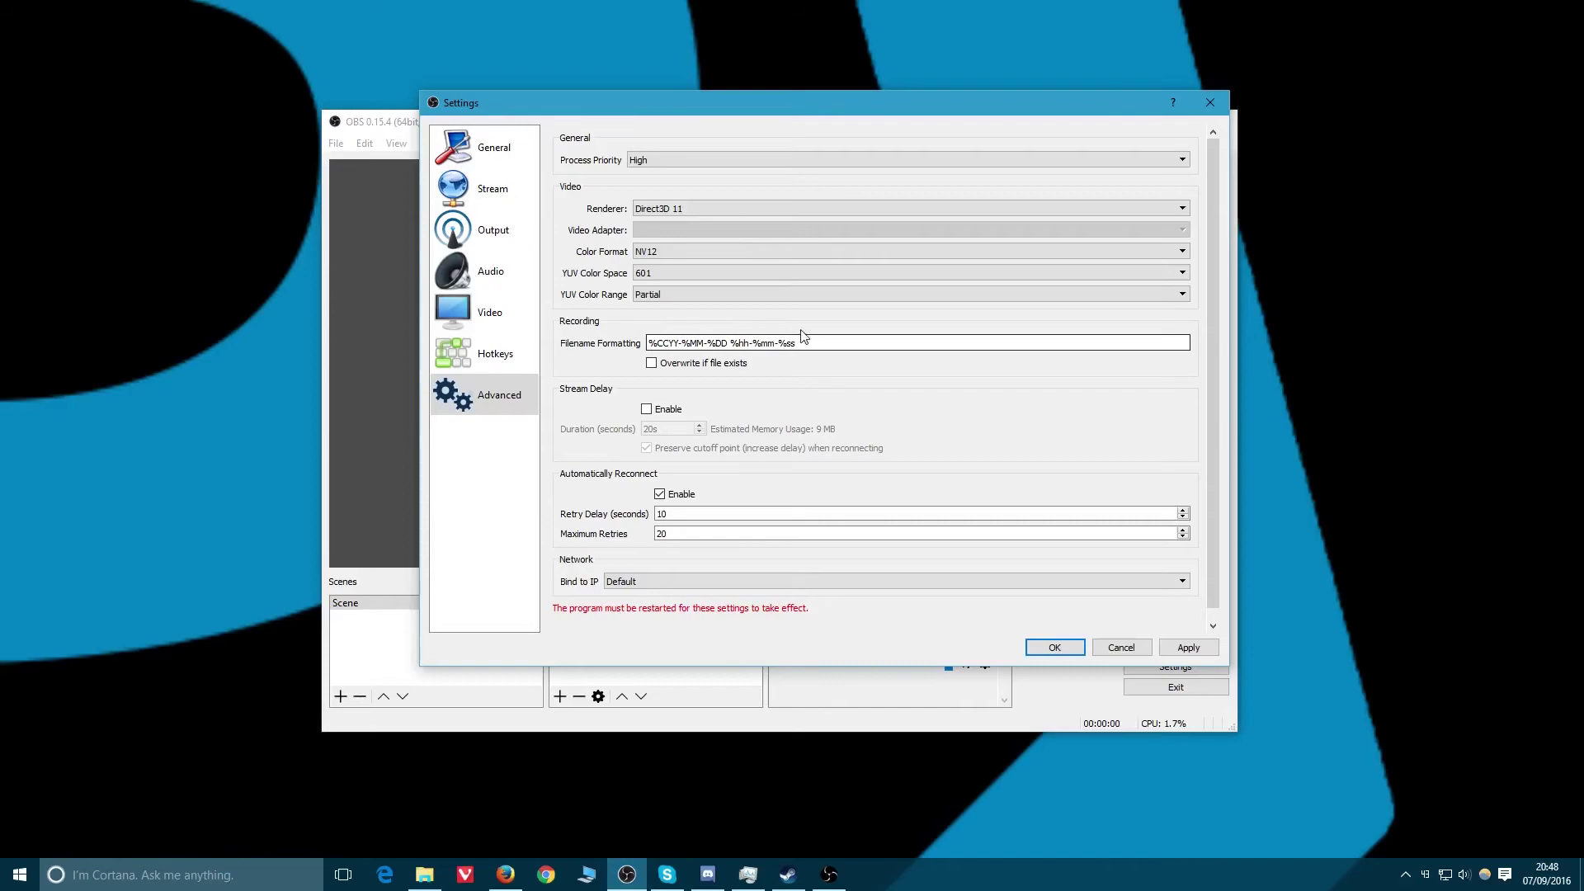
# - Examine the recording filename formatting, automatic reconnect and Bind to IP options in the advanced settings
pyautogui.moveTo(793, 338)
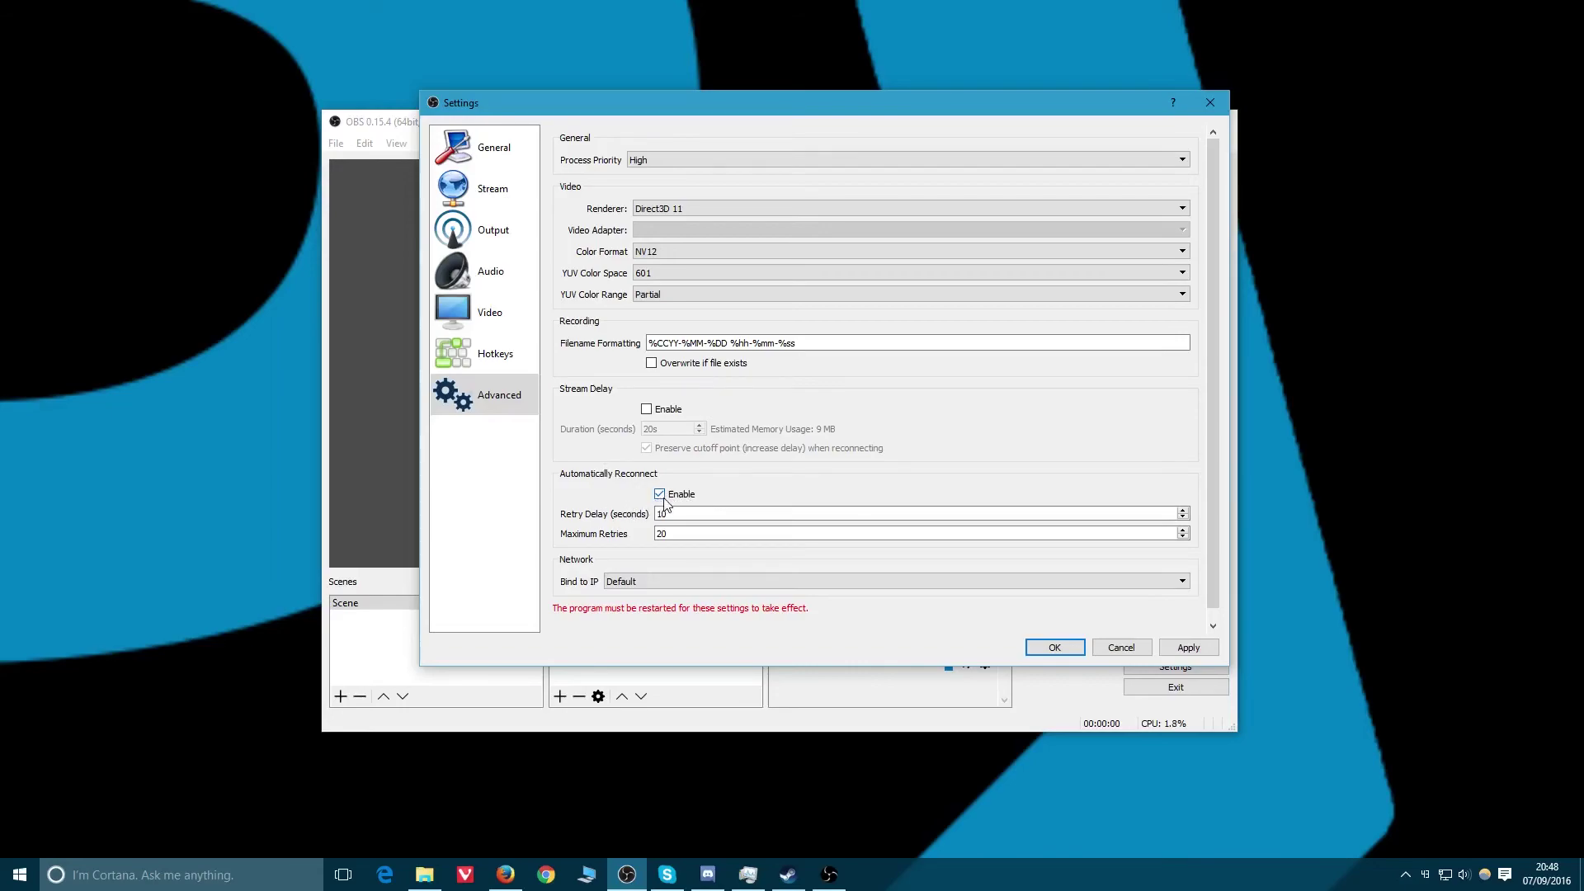
pyautogui.scroll(-1, 606, 499)
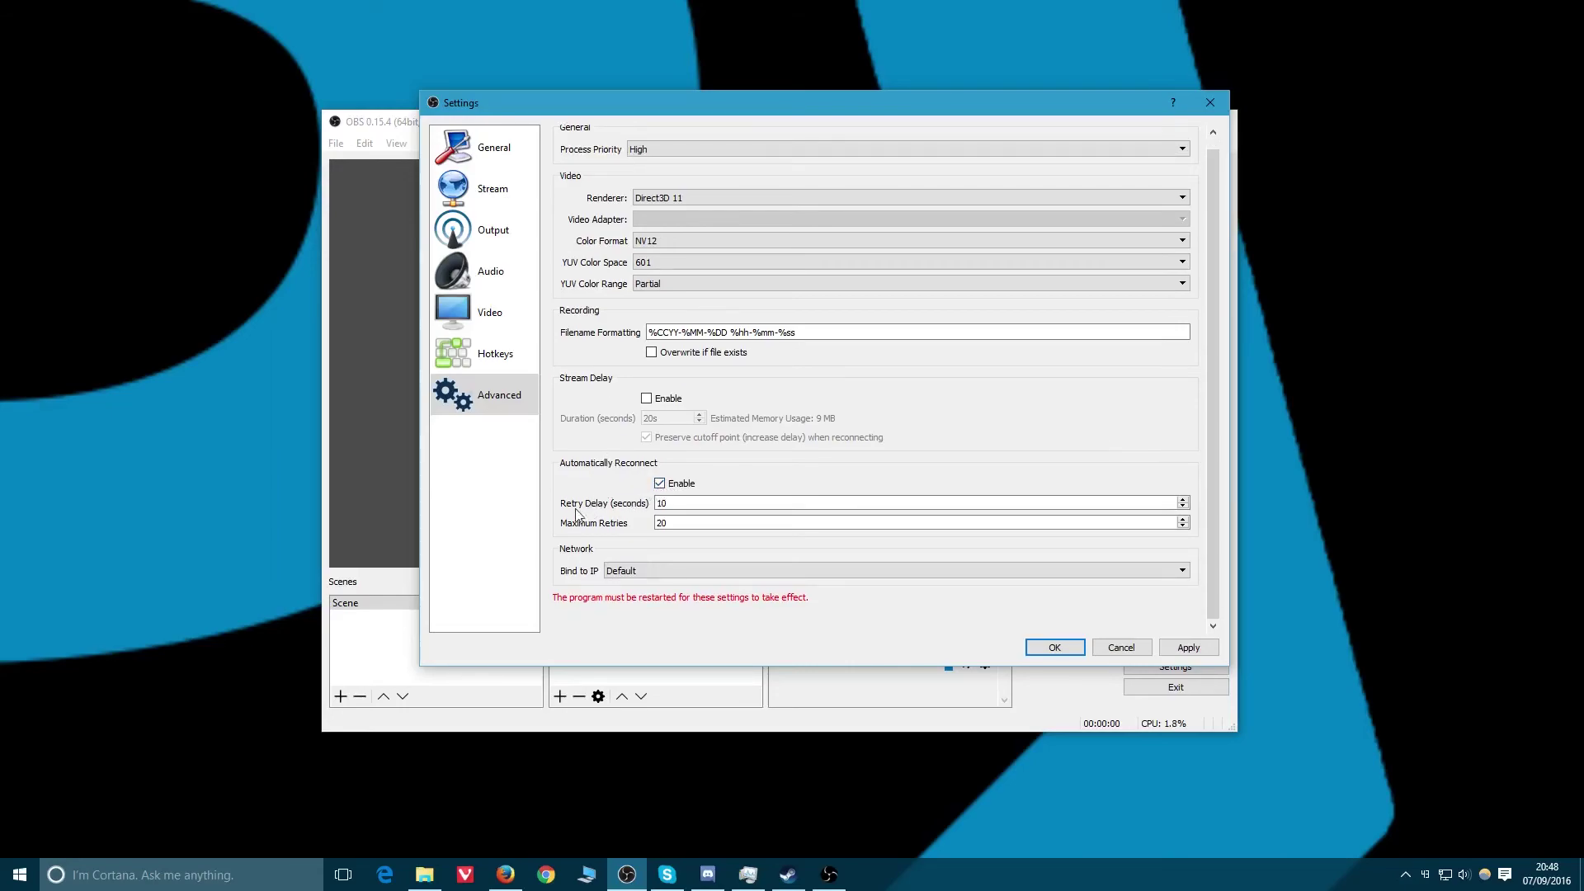
pyautogui.click(643, 572)
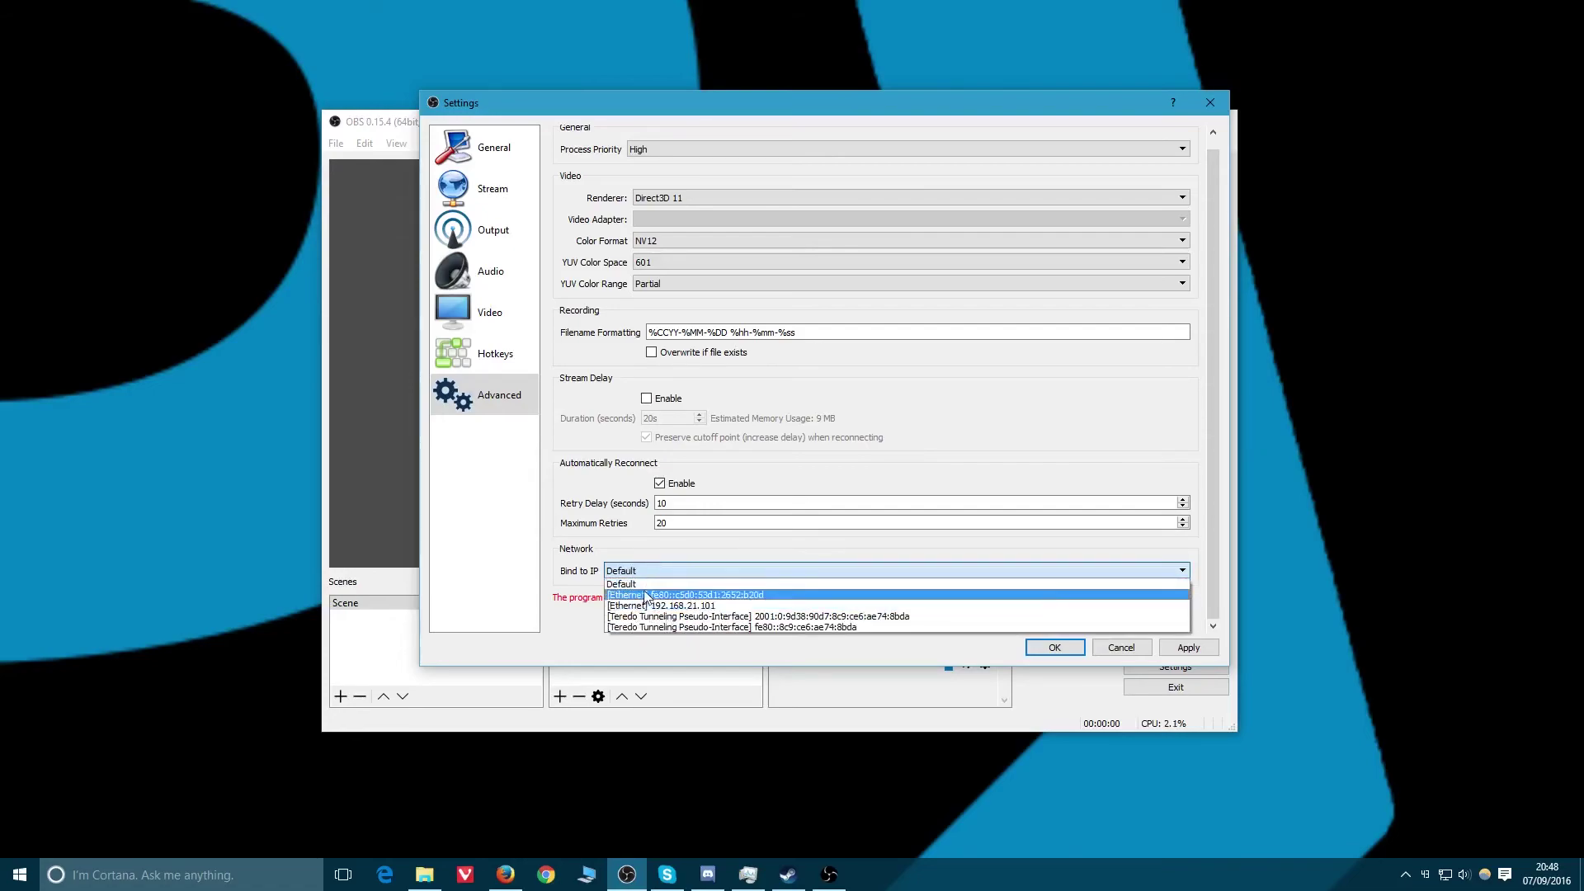
pyautogui.click(607, 542)
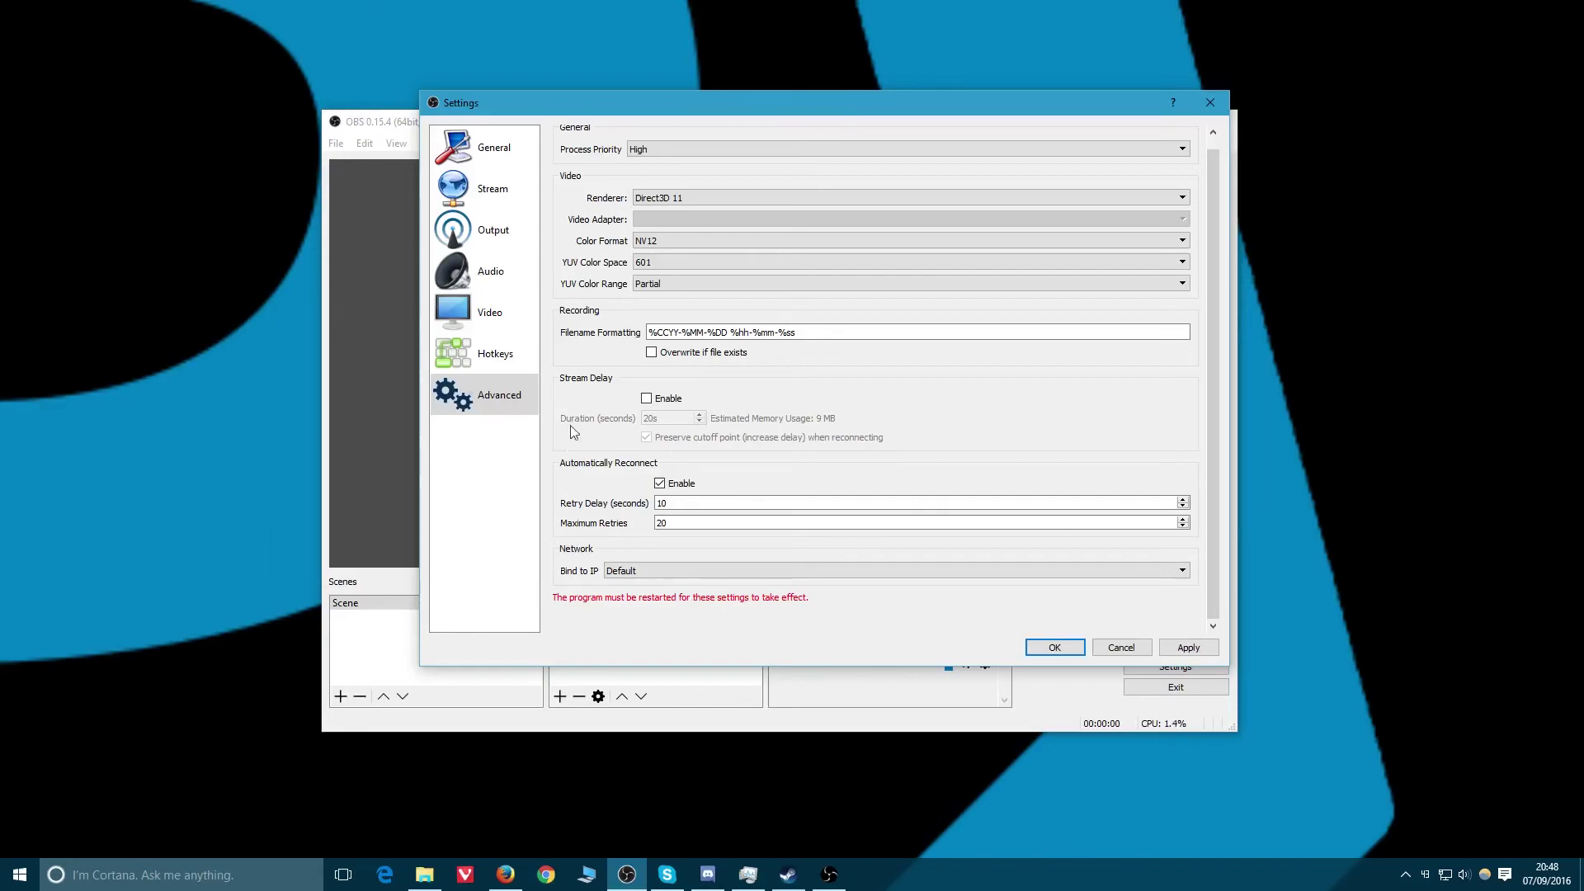
# - Review the recording output settings, and save and close all the settings
pyautogui.click(488, 223)
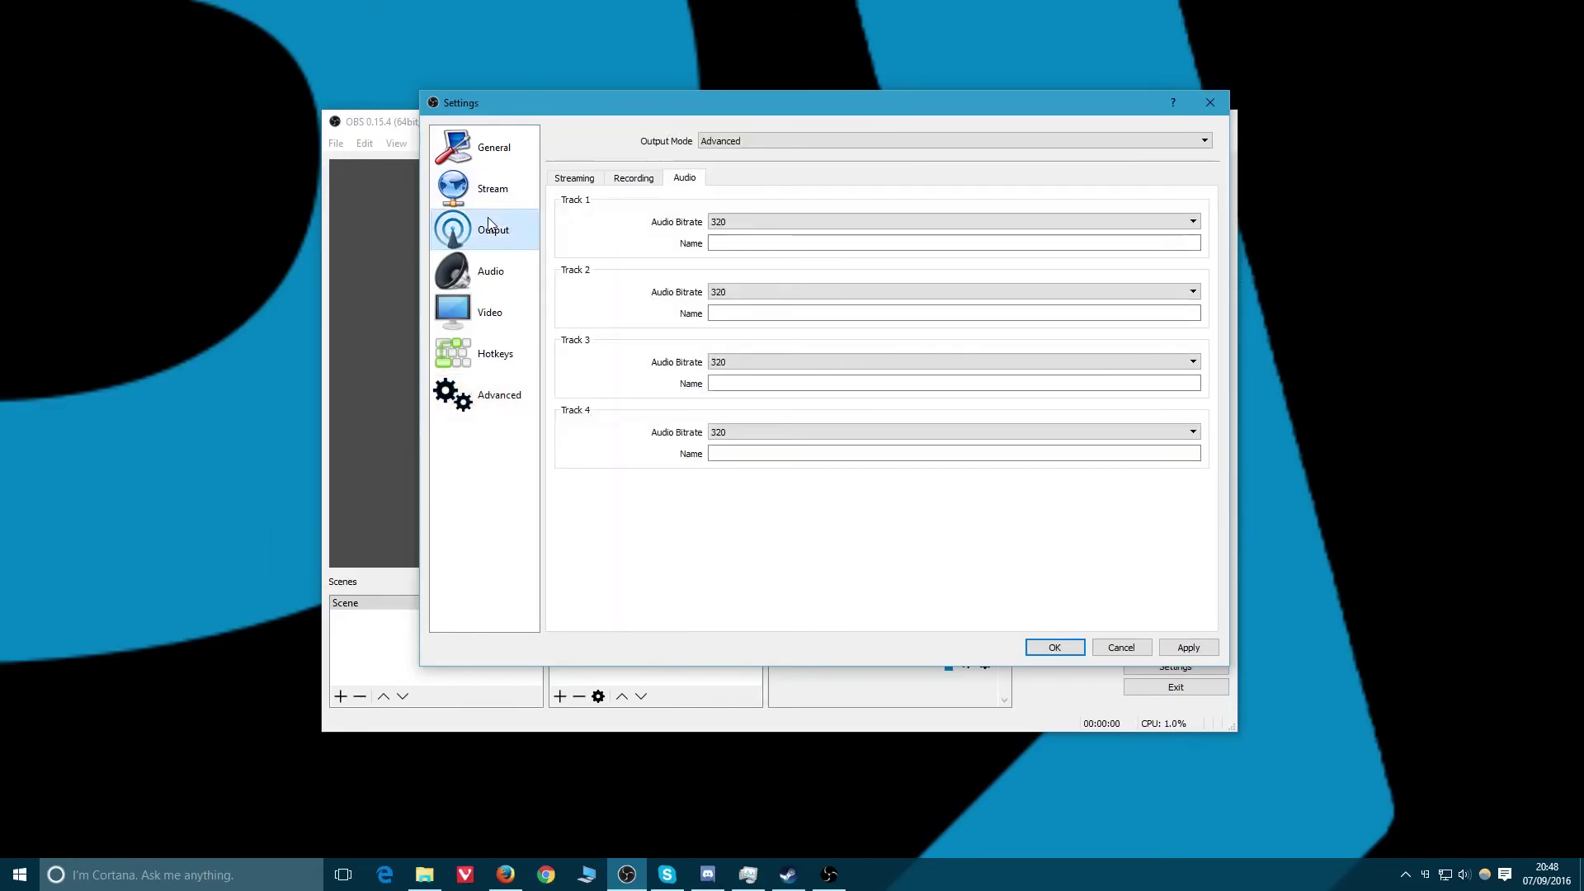
pyautogui.click(617, 179)
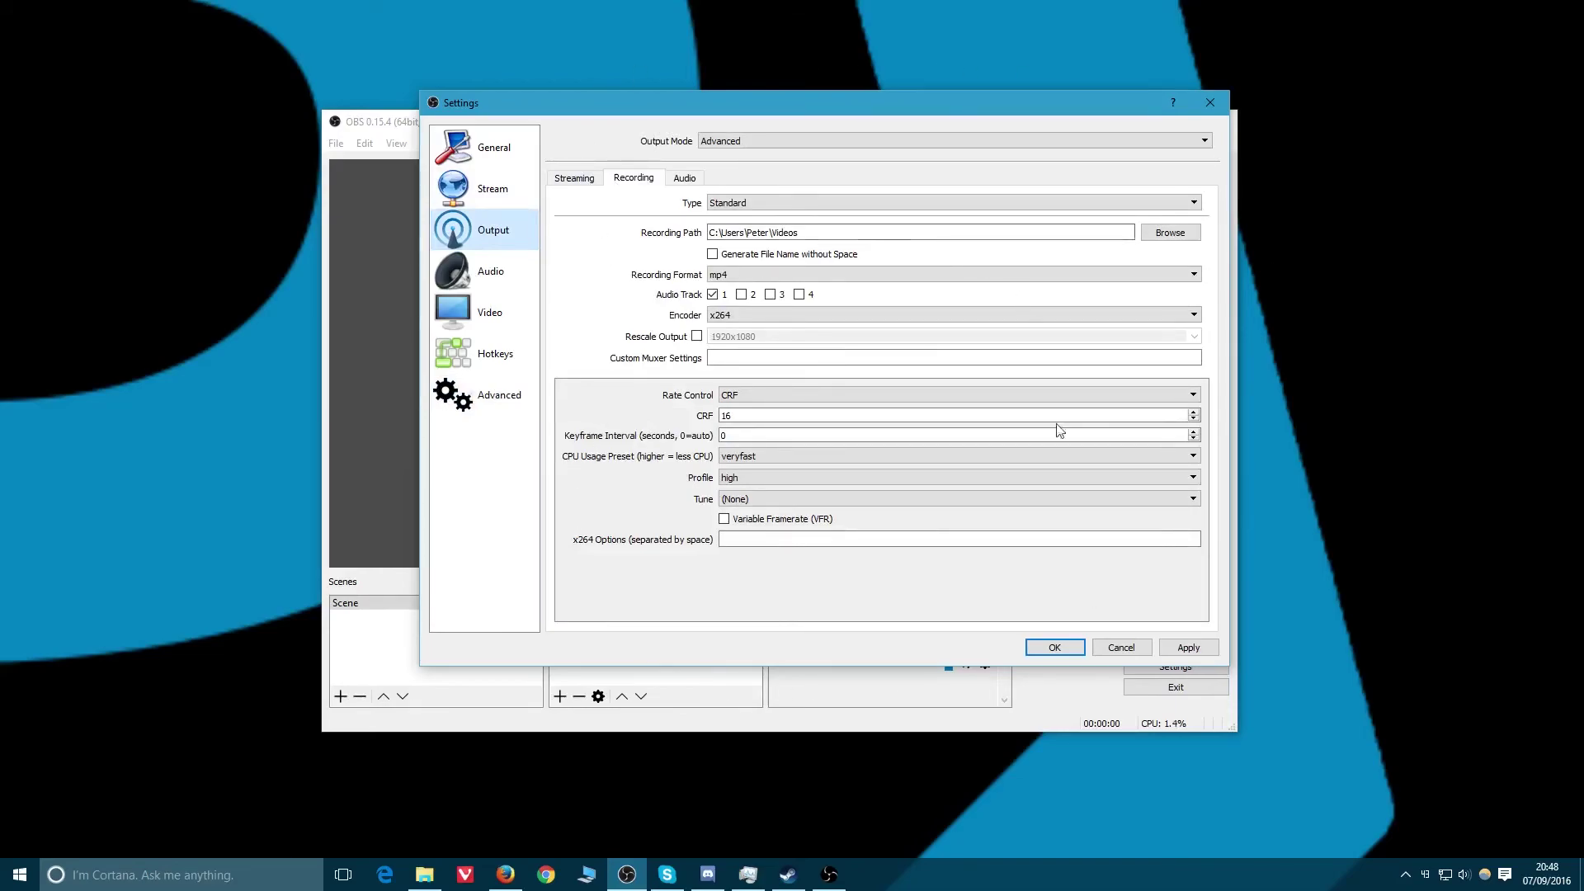
pyautogui.click(1061, 649)
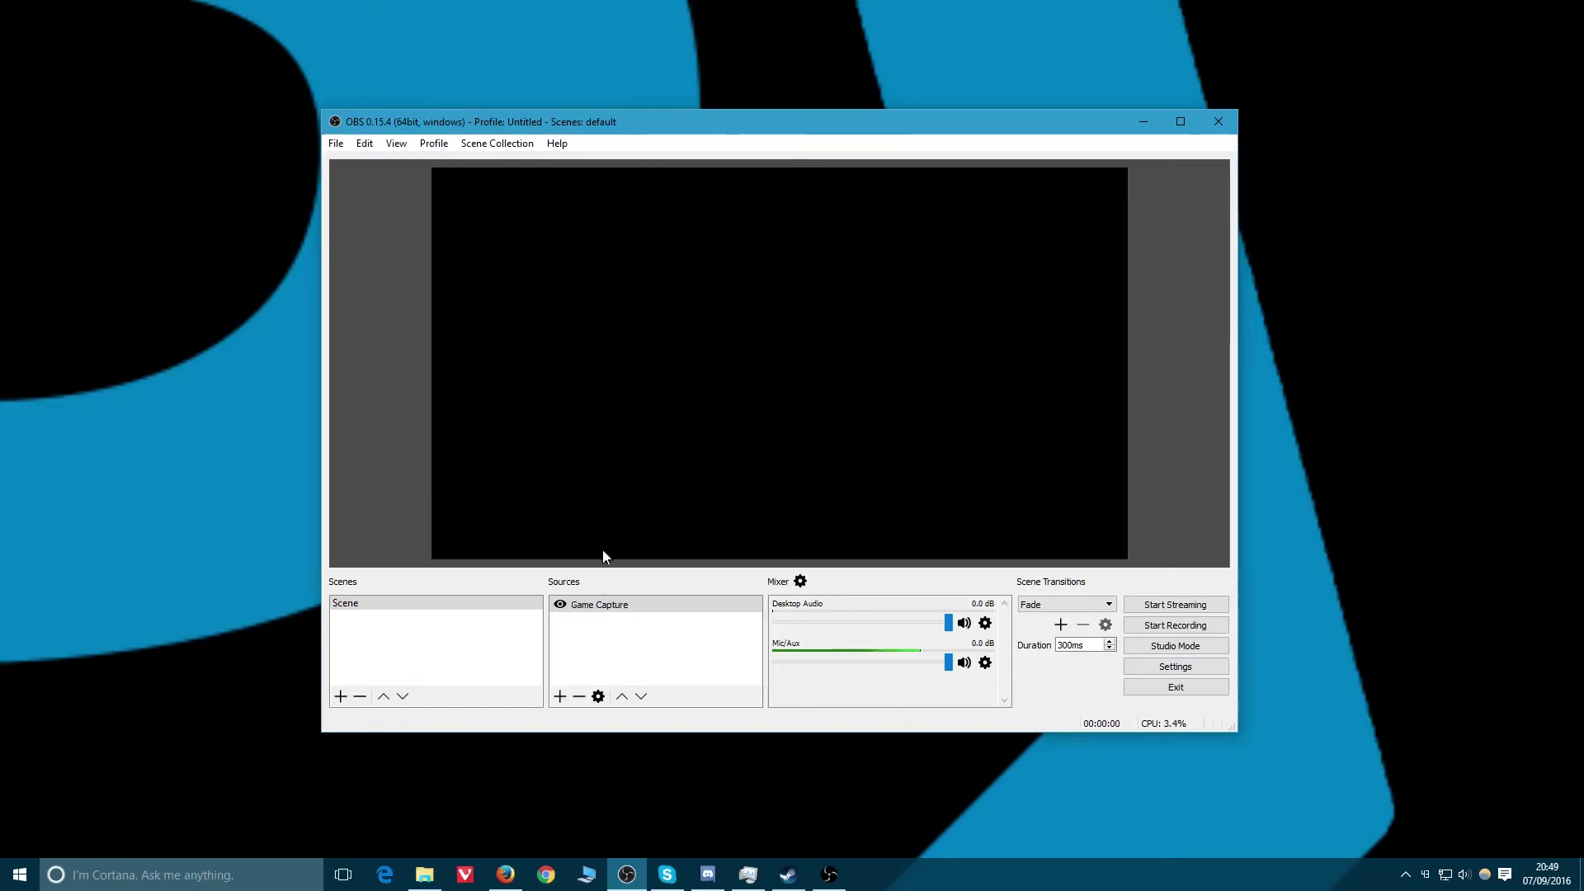
# - Examine the volume and sync offset values for Mic/Aux and Desktop Audio in the advanced audio properties
pyautogui.click(625, 607)
pyautogui.click(799, 581)
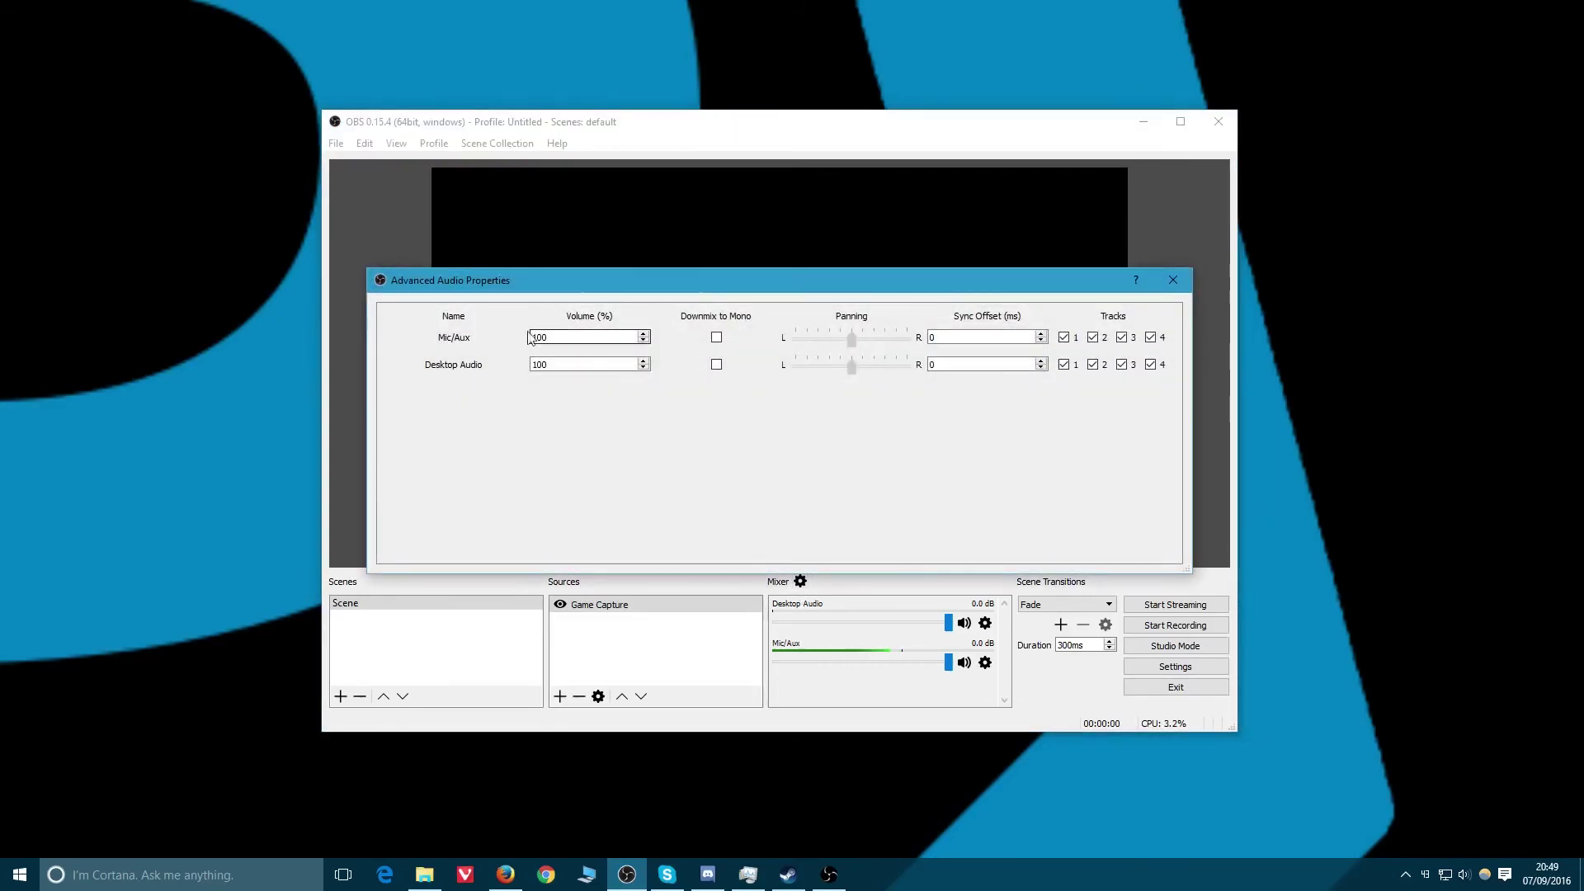
pyautogui.doubleClick(971, 336)
pyautogui.click(1173, 279)
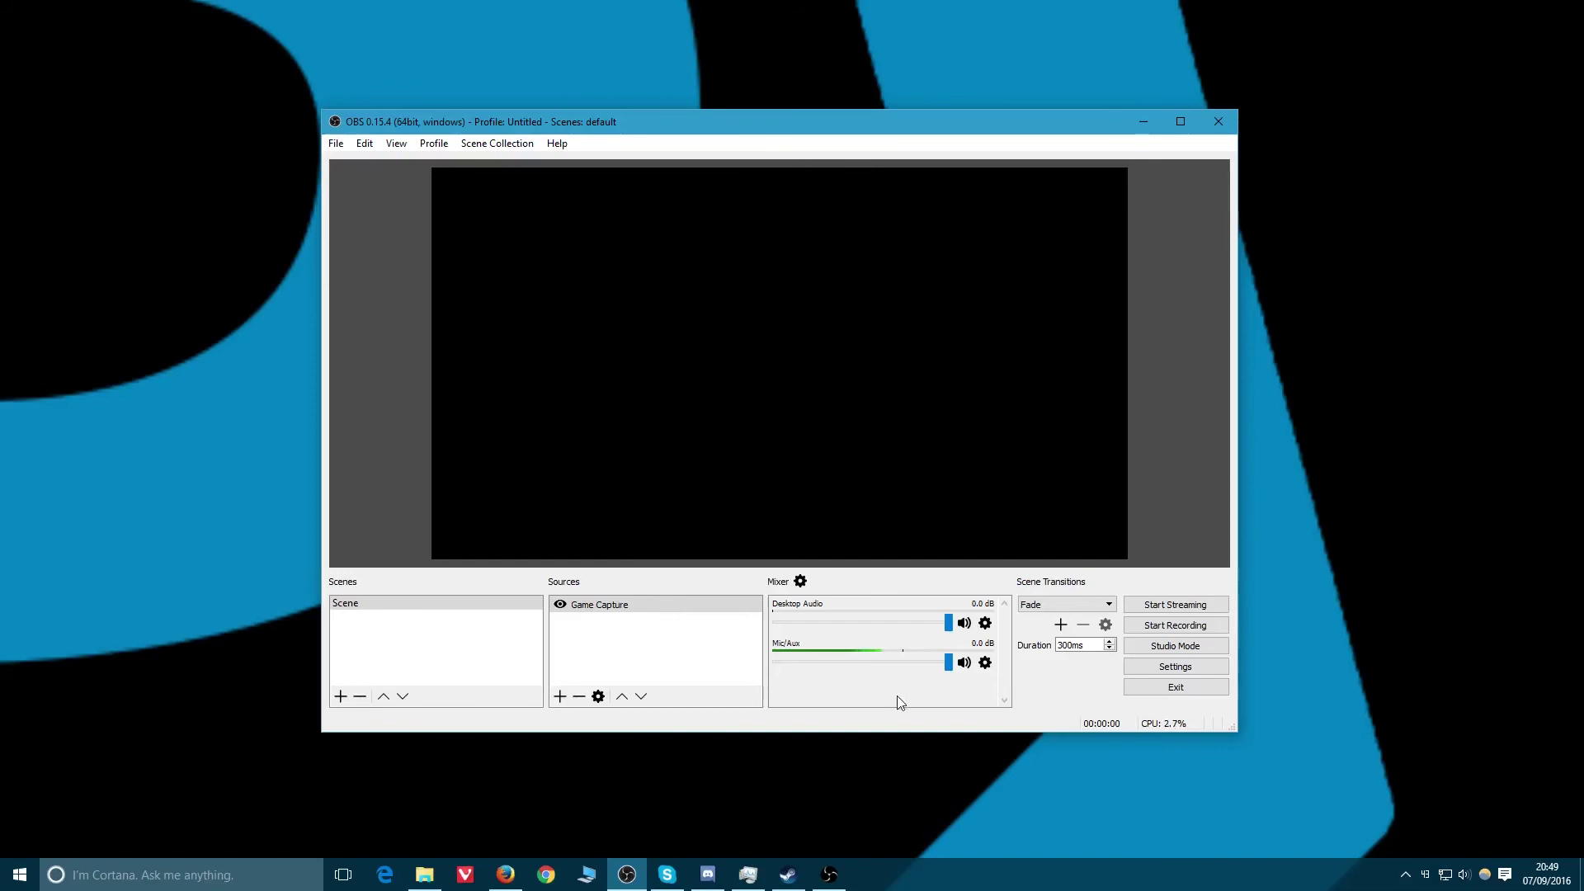
# - Mute and unmute Mic/Aux in the mixer and try its volume slider, keeping it at 0.0 dB
pyautogui.click(964, 663)
pyautogui.click(966, 665)
pyautogui.moveTo(949, 664)
pyautogui.mouseDown()
pyautogui.moveTo(784, 671)
pyautogui.moveTo(970, 680)
pyautogui.mouseUp()
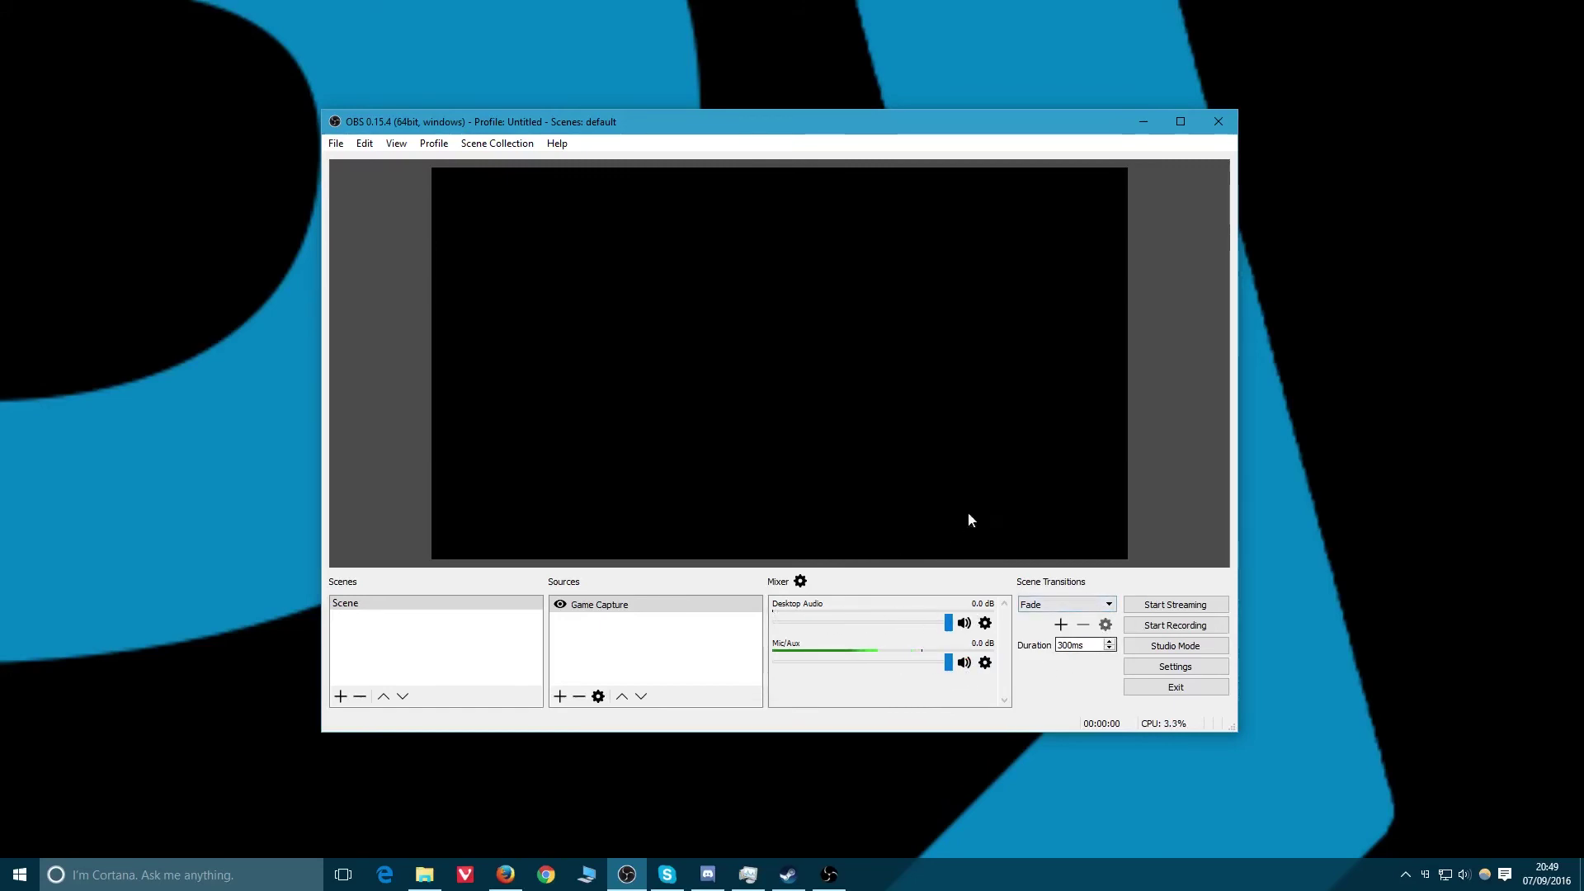
# - Start and stop a short test recording, and mute and unmute Desktop Audio in the mixer
pyautogui.click(1191, 626)
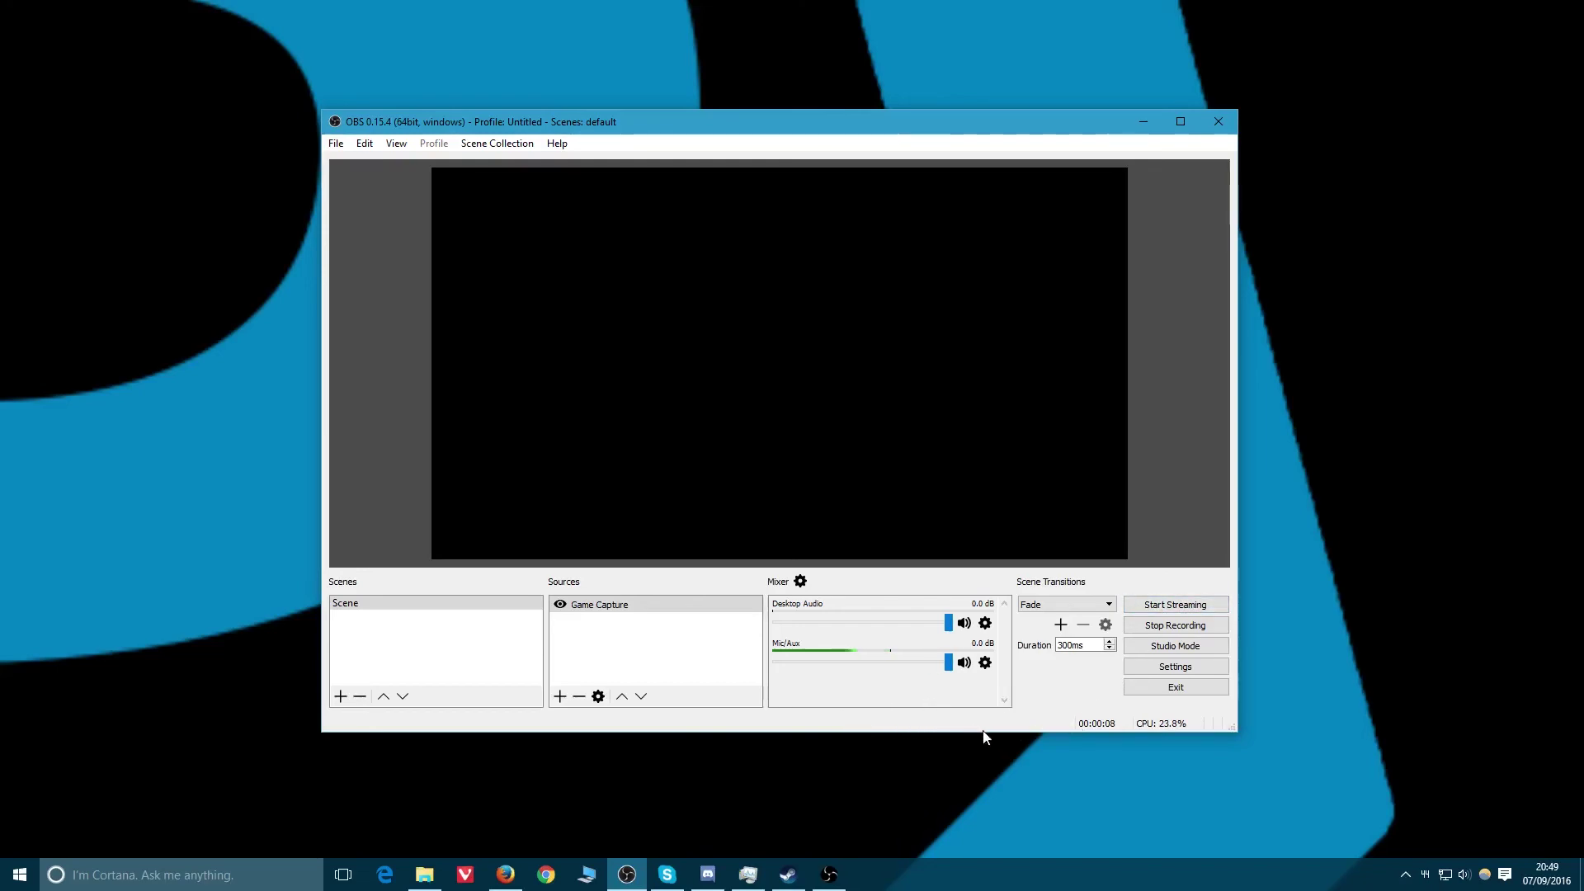
pyautogui.click(1175, 625)
pyautogui.click(964, 624)
pyautogui.click(965, 624)
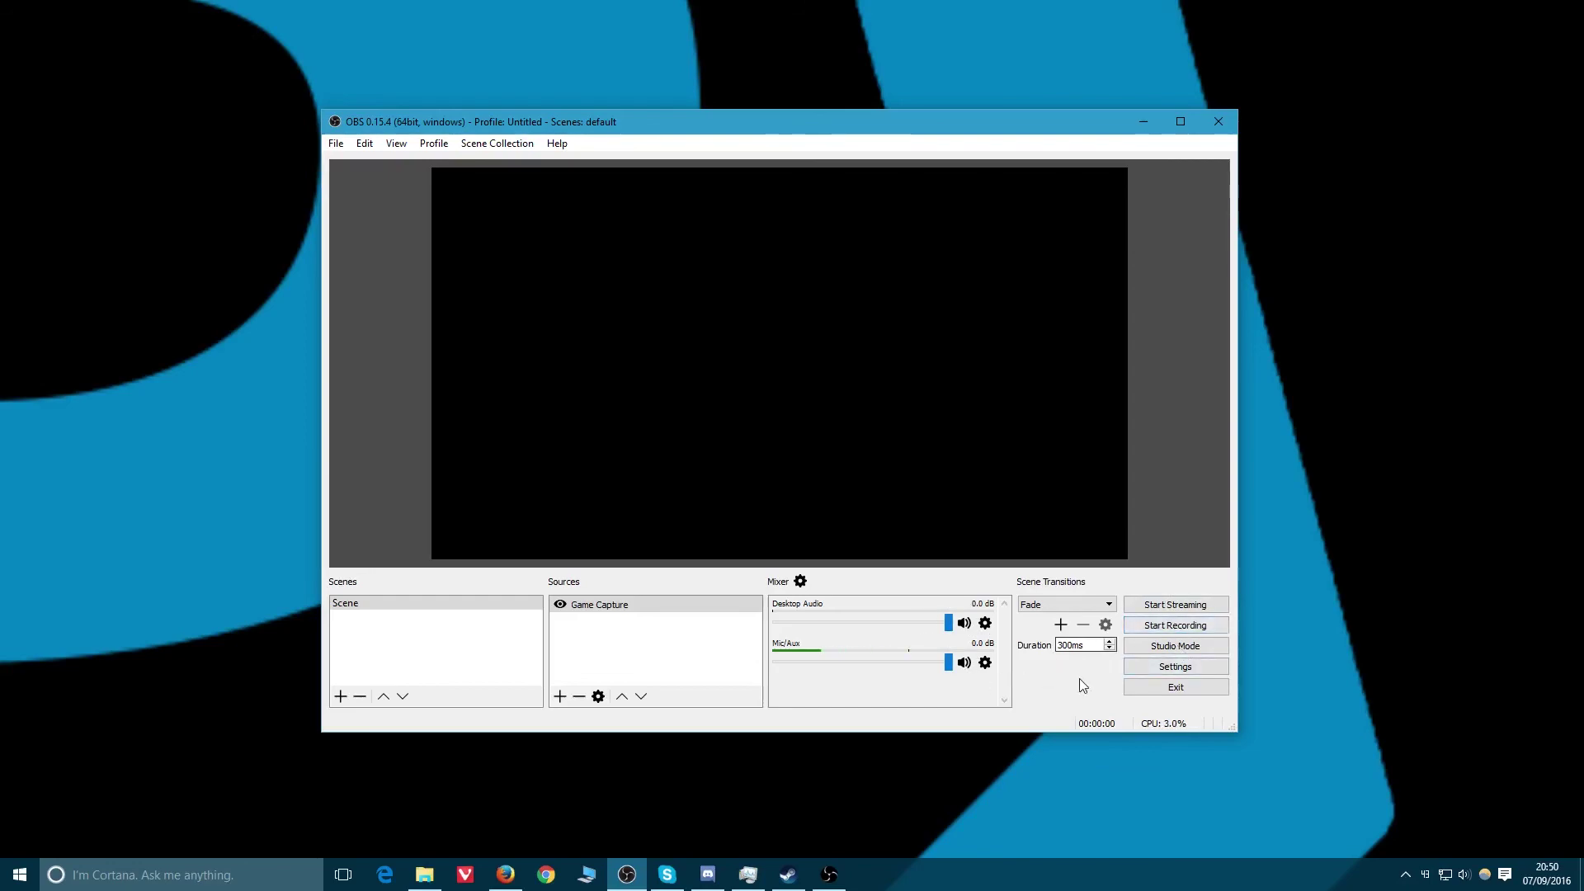